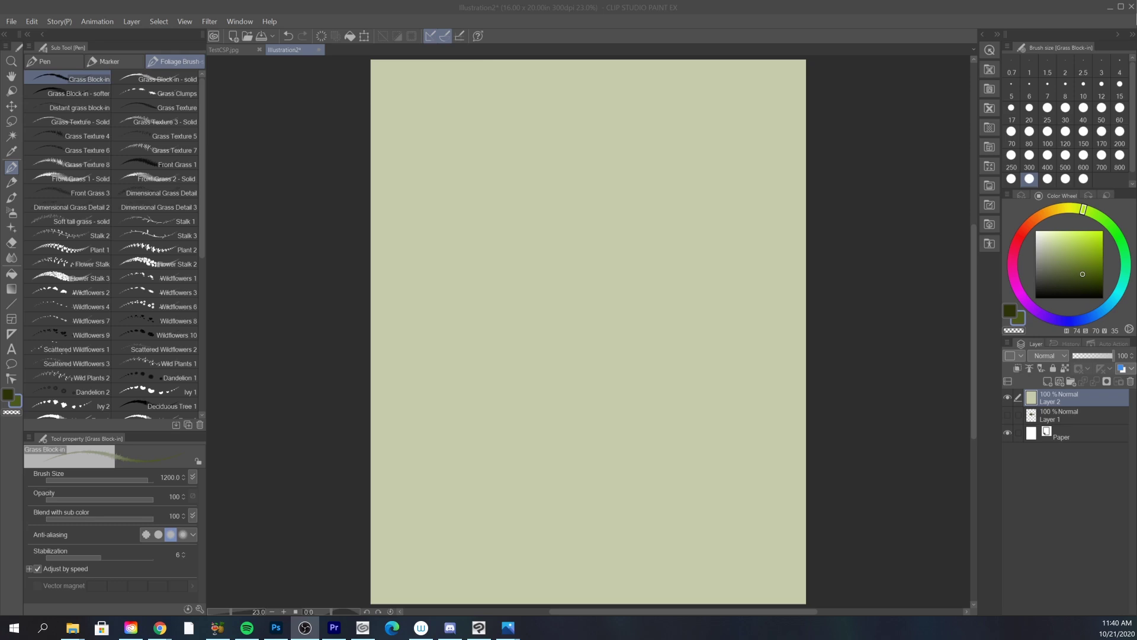
# - Add a new raster layer above the beige background and open the detailed settings of the Grass Block-in brush
pyautogui.click(1047, 381)
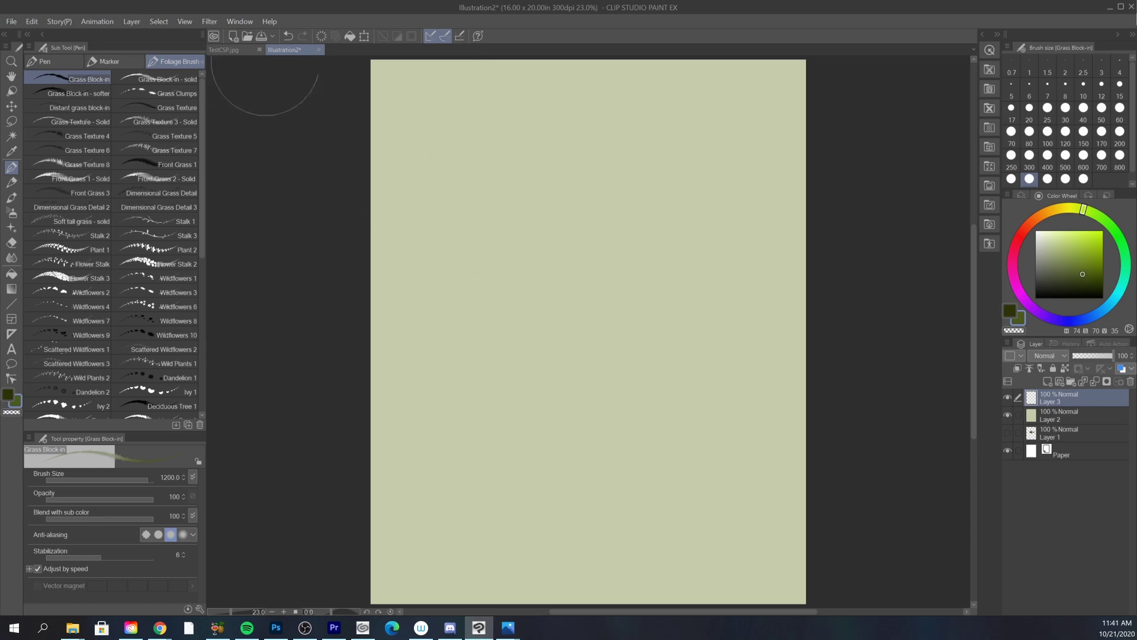
pyautogui.click(240, 21)
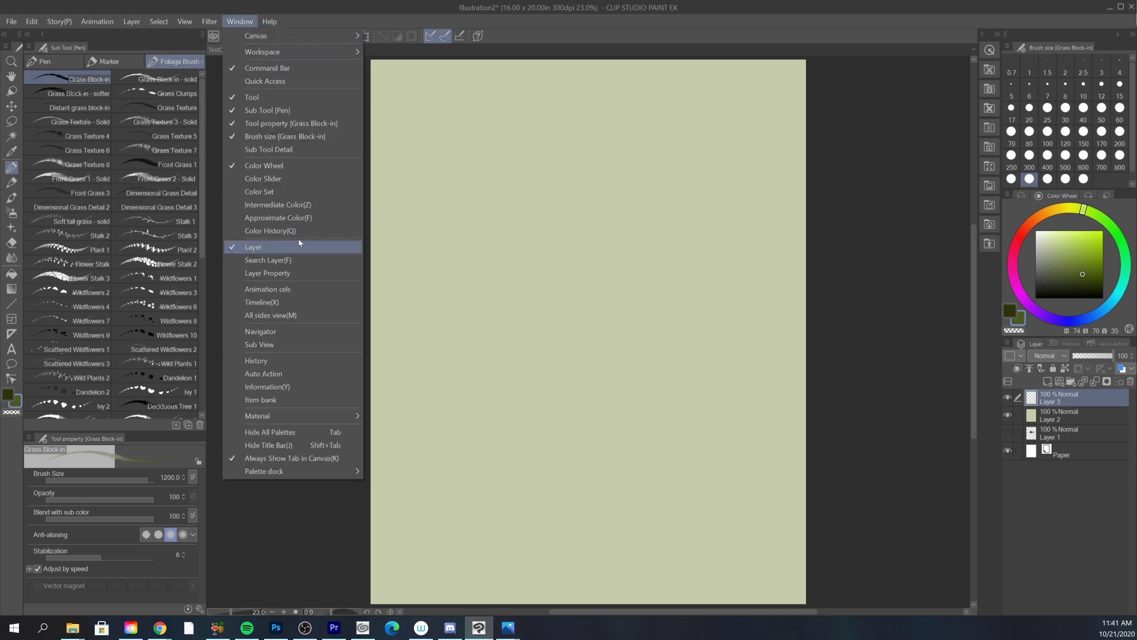
pyautogui.click(278, 149)
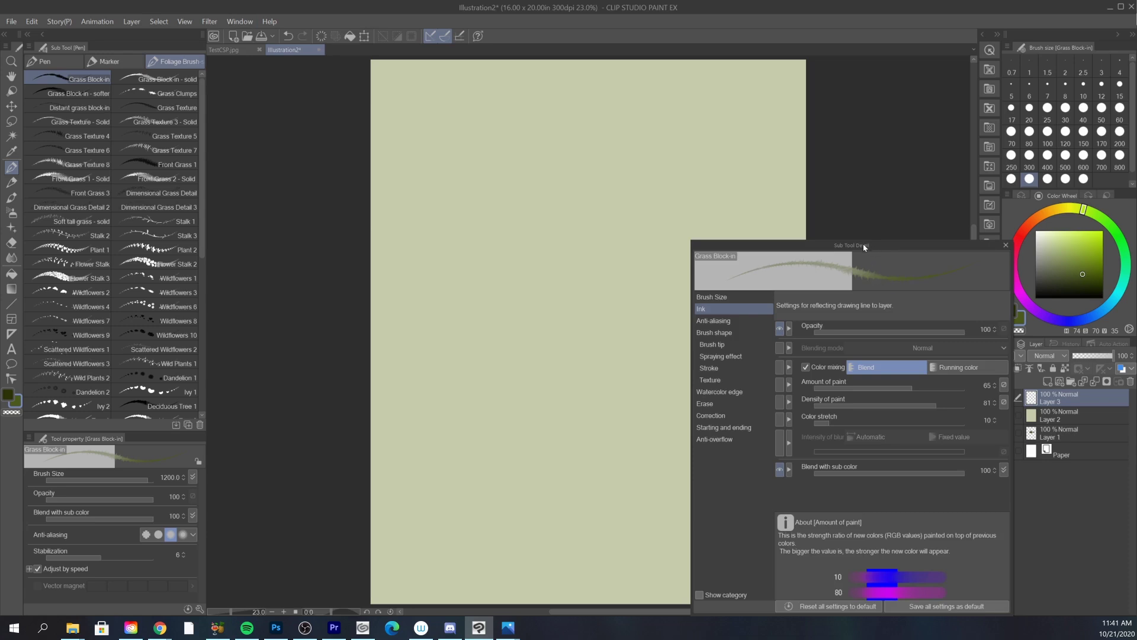
pyautogui.moveTo(871, 246); pyautogui.dragTo(676, 158)
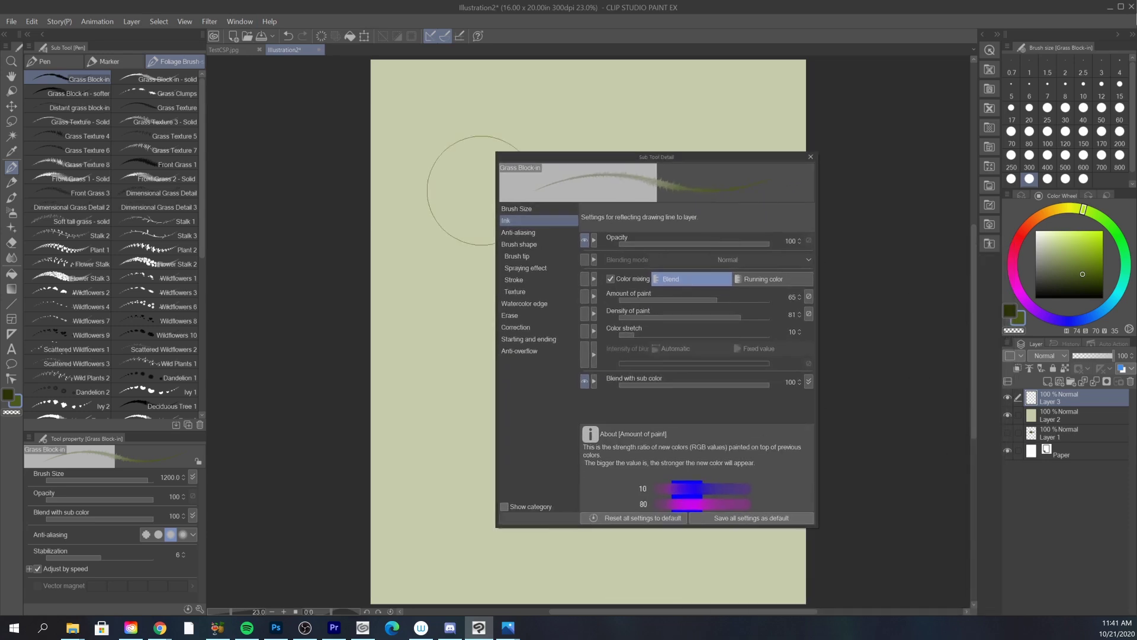
pyautogui.click(240, 21)
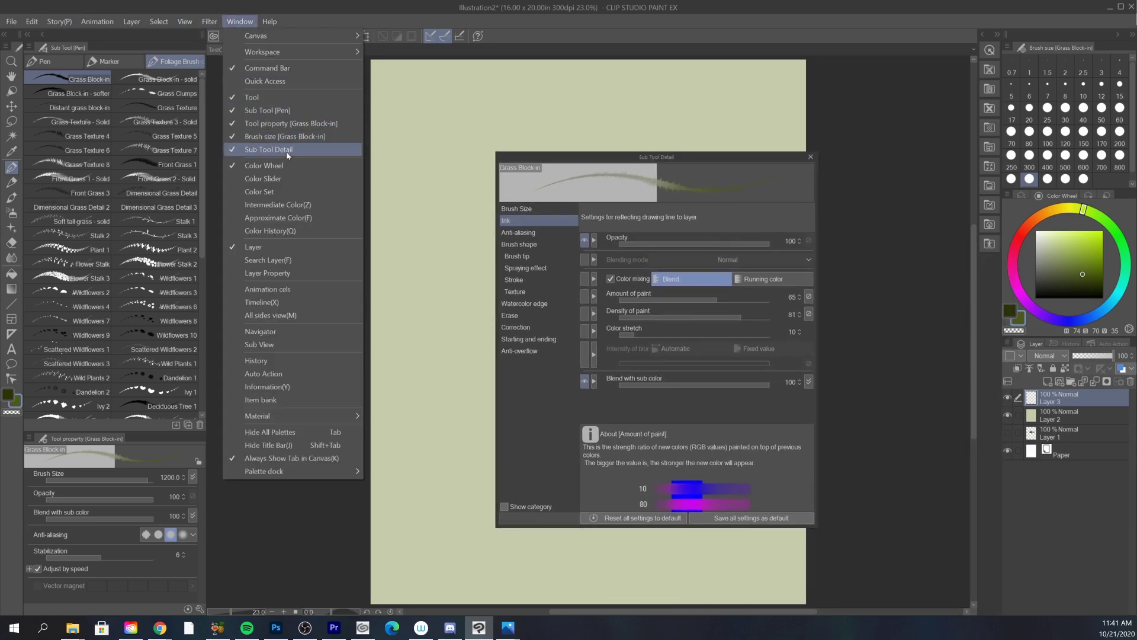
pyautogui.click(642, 156)
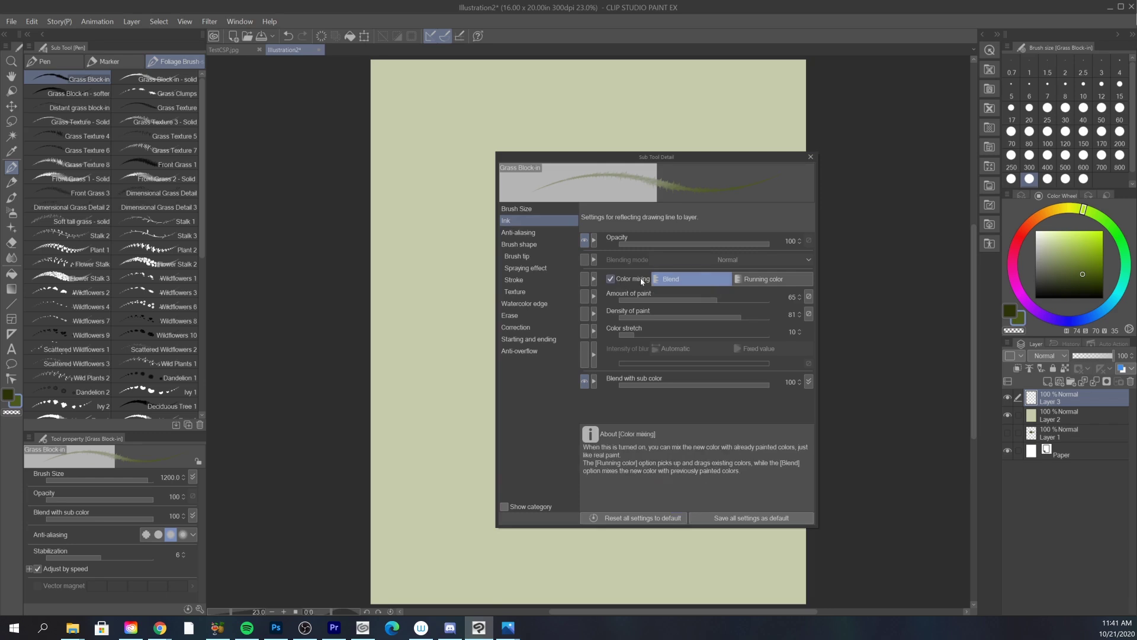
# - Set the Grass Block-in brush's amount of paint to 100 in its color mixing settings
pyautogui.moveTo(717, 300); pyautogui.dragTo(777, 301)
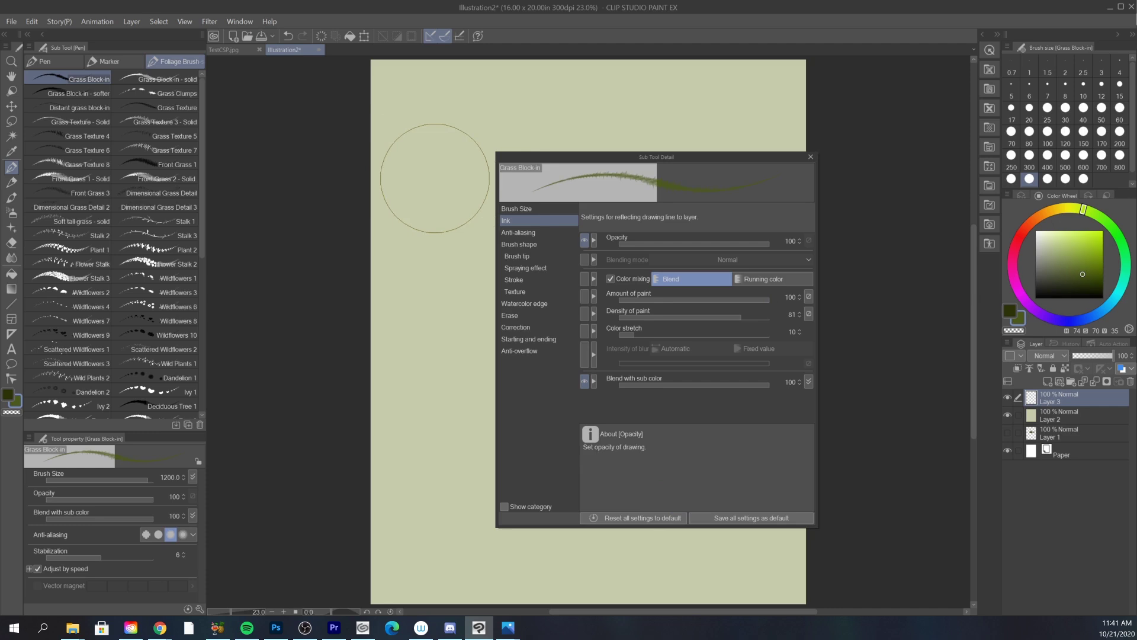
pyautogui.moveTo(737, 303)
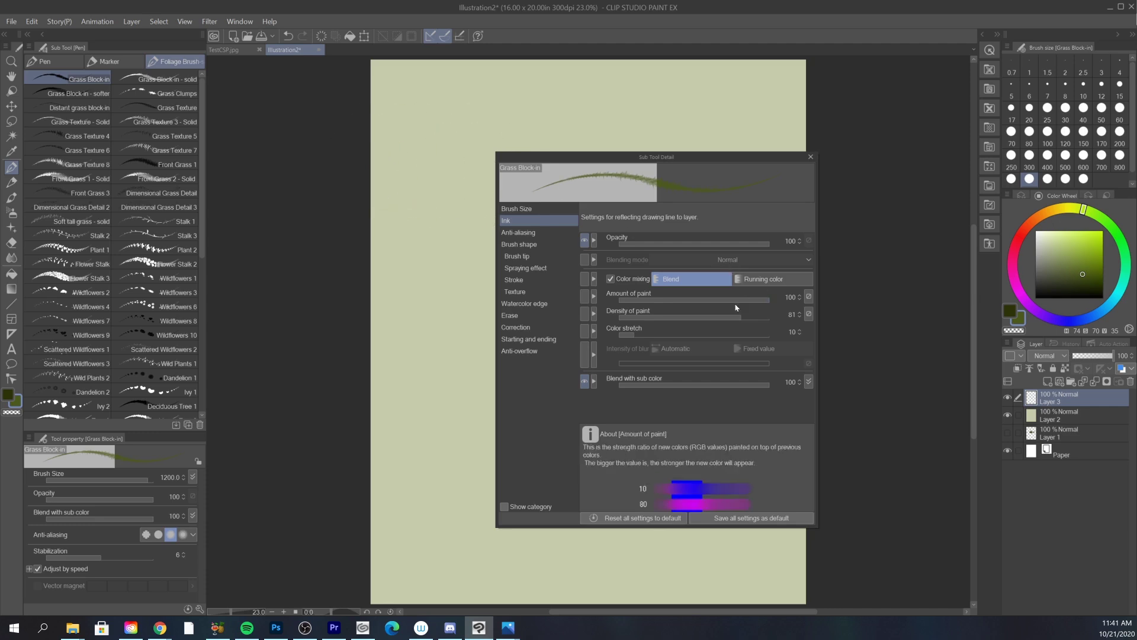
pyautogui.moveTo(739, 317)
pyautogui.mouseDown()
pyautogui.moveTo(769, 314)
pyautogui.moveTo(742, 318)
pyautogui.mouseUp()
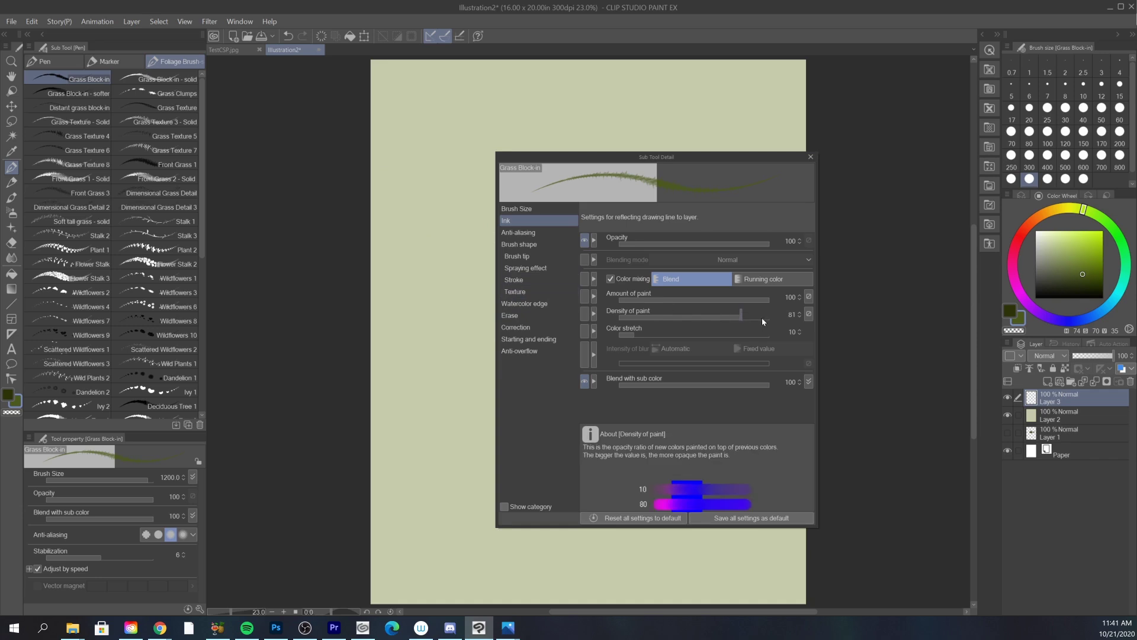
# - Make Color mixing, Amount of paint and Density of paint available in the brush's tool properties, and close the detailed settings
pyautogui.click(584, 278)
pyautogui.click(584, 296)
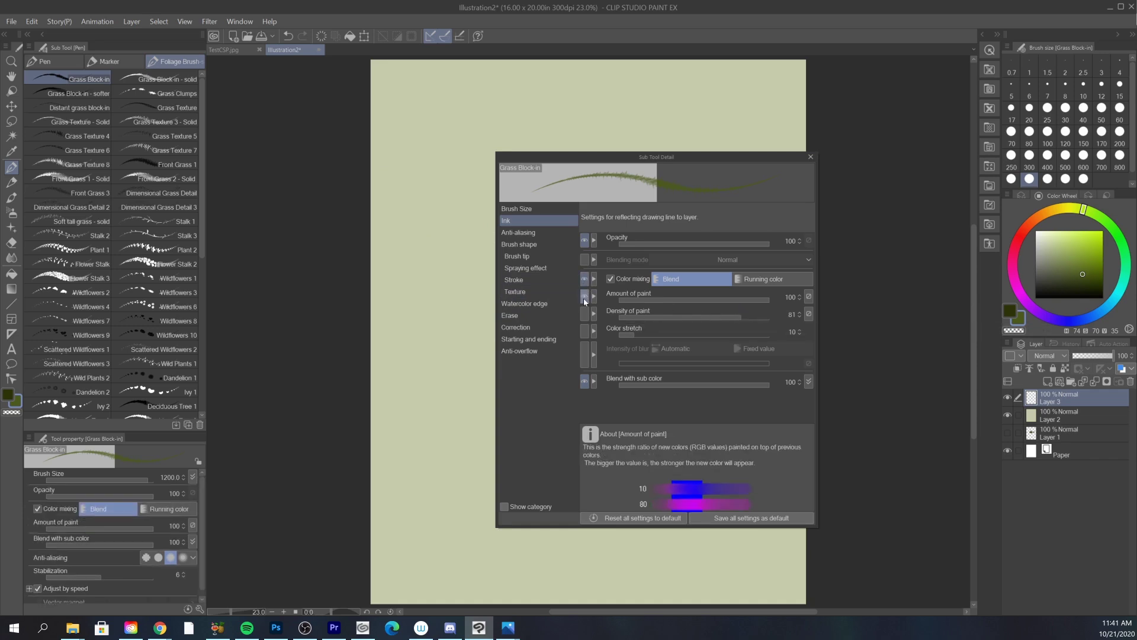
pyautogui.click(584, 313)
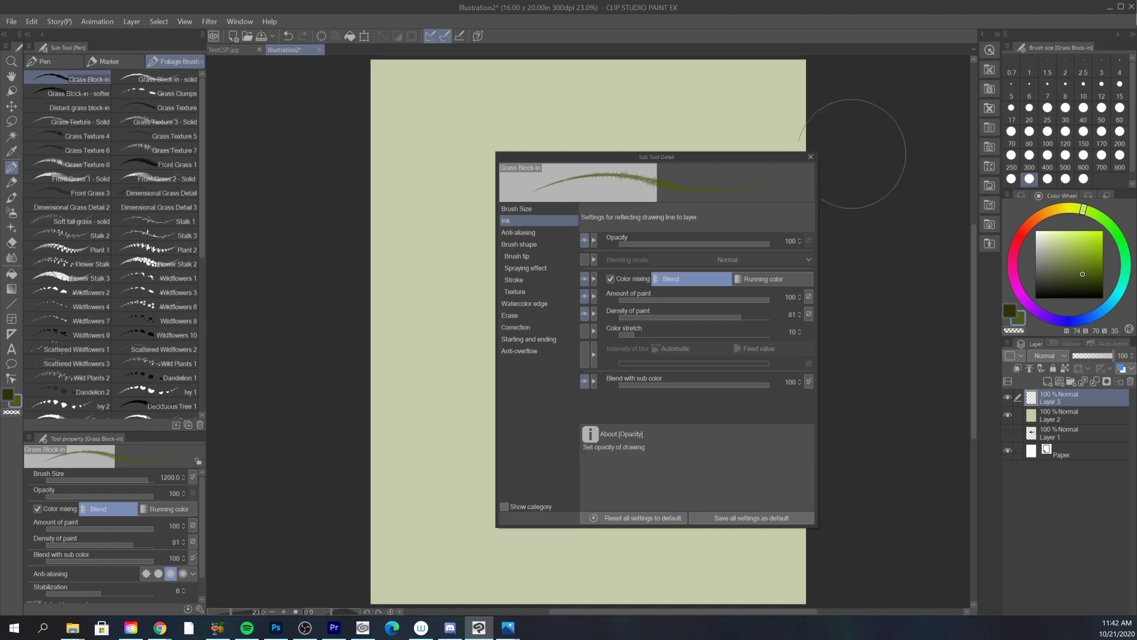
pyautogui.click(810, 157)
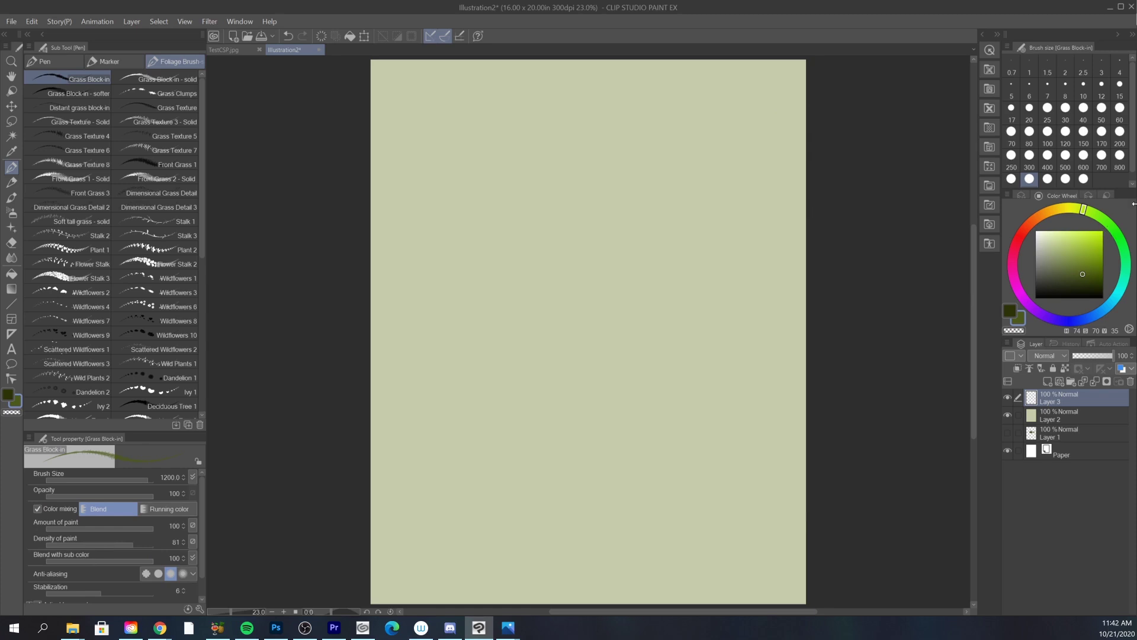
# - Block in a wide grass patch on the upper canvas with Grass Block-in, grading from dark green to lighter green downward
pyautogui.moveTo(534, 144)
pyautogui.mouseDown()
pyautogui.moveTo(597, 137)
pyautogui.moveTo(475, 143)
pyautogui.moveTo(663, 137)
pyautogui.moveTo(481, 155)
pyautogui.mouseUp()
pyautogui.click(1088, 268)
pyautogui.moveTo(711, 145)
pyautogui.mouseDown()
pyautogui.moveTo(586, 165)
pyautogui.moveTo(485, 158)
pyautogui.moveTo(665, 191)
pyautogui.moveTo(482, 178)
pyautogui.moveTo(543, 203)
pyautogui.moveTo(716, 189)
pyautogui.mouseUp()
pyautogui.click(1083, 257)
pyautogui.moveTo(647, 203)
pyautogui.mouseDown()
pyautogui.moveTo(661, 178)
pyautogui.moveTo(554, 178)
pyautogui.moveTo(671, 167)
pyautogui.moveTo(462, 193)
pyautogui.moveTo(763, 190)
pyautogui.moveTo(613, 177)
pyautogui.mouseUp()
pyautogui.click(1087, 268)
pyautogui.moveTo(515, 199)
pyautogui.mouseDown()
pyautogui.moveTo(600, 183)
pyautogui.moveTo(621, 198)
pyautogui.moveTo(403, 224)
pyautogui.moveTo(727, 189)
pyautogui.moveTo(605, 184)
pyautogui.moveTo(638, 199)
pyautogui.moveTo(705, 197)
pyautogui.moveTo(592, 216)
pyautogui.mouseUp()
pyautogui.keyDown('alt'); pyautogui.click(610, 216); pyautogui.keyUp('alt')
pyautogui.click(1087, 266)
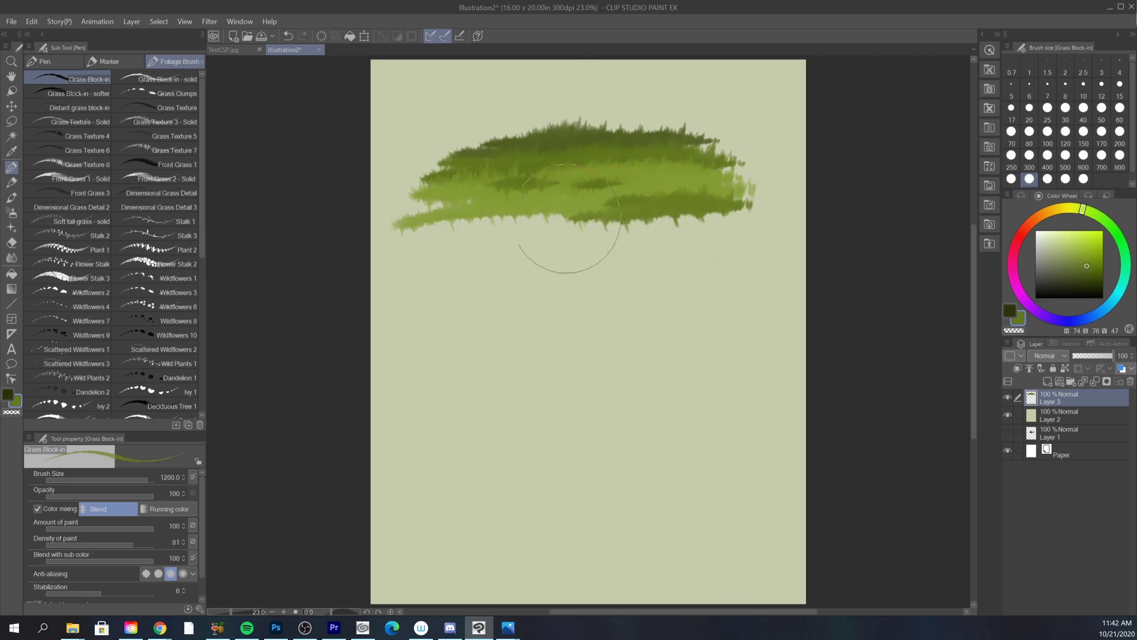
# - Extend the grass patch downward with lighter green strokes and reinforce its upper part with mid and dark greens sampled from the painting
pyautogui.moveTo(452, 216)
pyautogui.mouseDown()
pyautogui.moveTo(764, 230)
pyautogui.moveTo(673, 223)
pyautogui.moveTo(533, 241)
pyautogui.moveTo(527, 223)
pyautogui.moveTo(533, 240)
pyautogui.mouseUp()
pyautogui.click(1081, 257)
pyautogui.click(1082, 254)
pyautogui.moveTo(451, 246); pyautogui.dragTo(724, 229)
pyautogui.keyDown('alt'); pyautogui.click(652, 157); pyautogui.keyUp('alt')
pyautogui.moveTo(649, 154)
pyautogui.mouseDown()
pyautogui.moveTo(598, 127)
pyautogui.moveTo(693, 142)
pyautogui.moveTo(692, 156)
pyautogui.mouseUp()
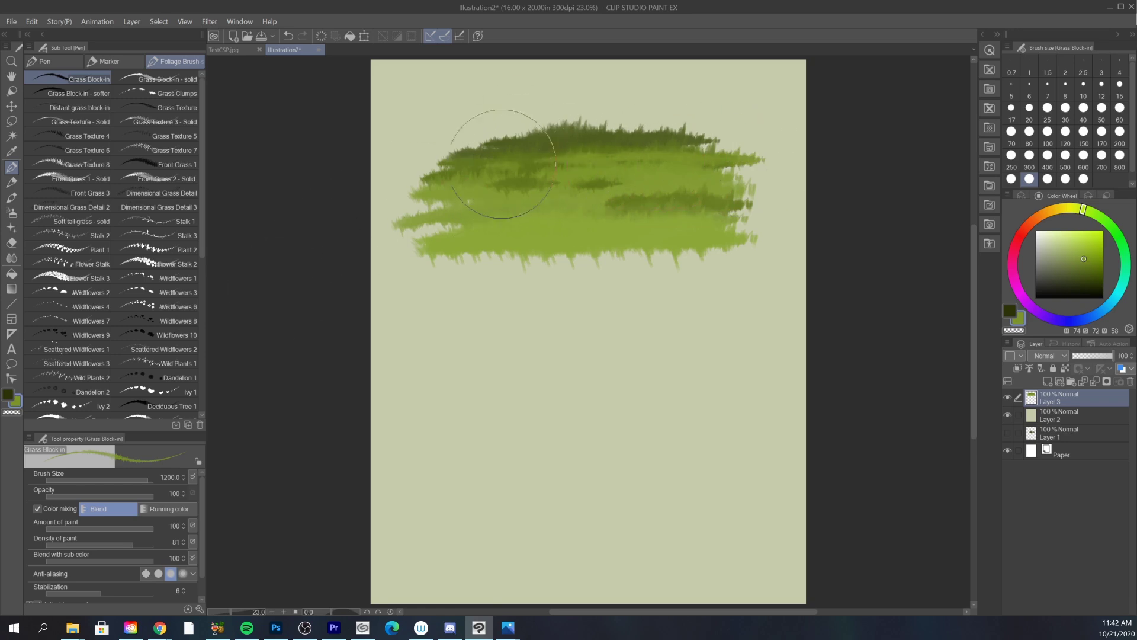
pyautogui.keyDown('alt'); pyautogui.click(579, 144); pyautogui.keyUp('alt')
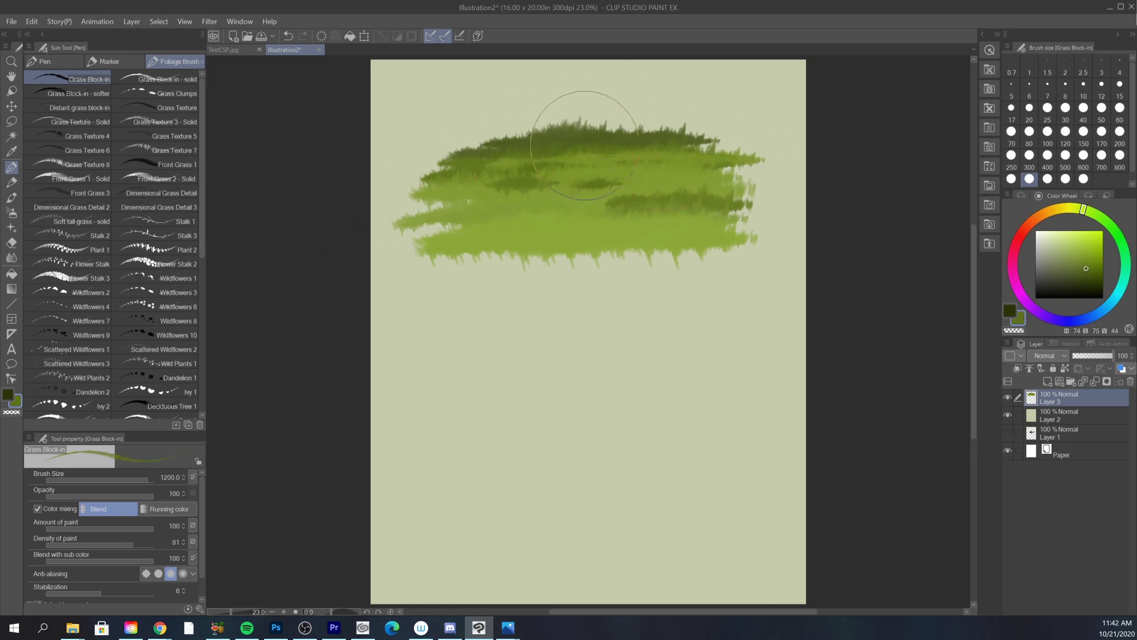
pyautogui.moveTo(549, 142); pyautogui.dragTo(741, 131)
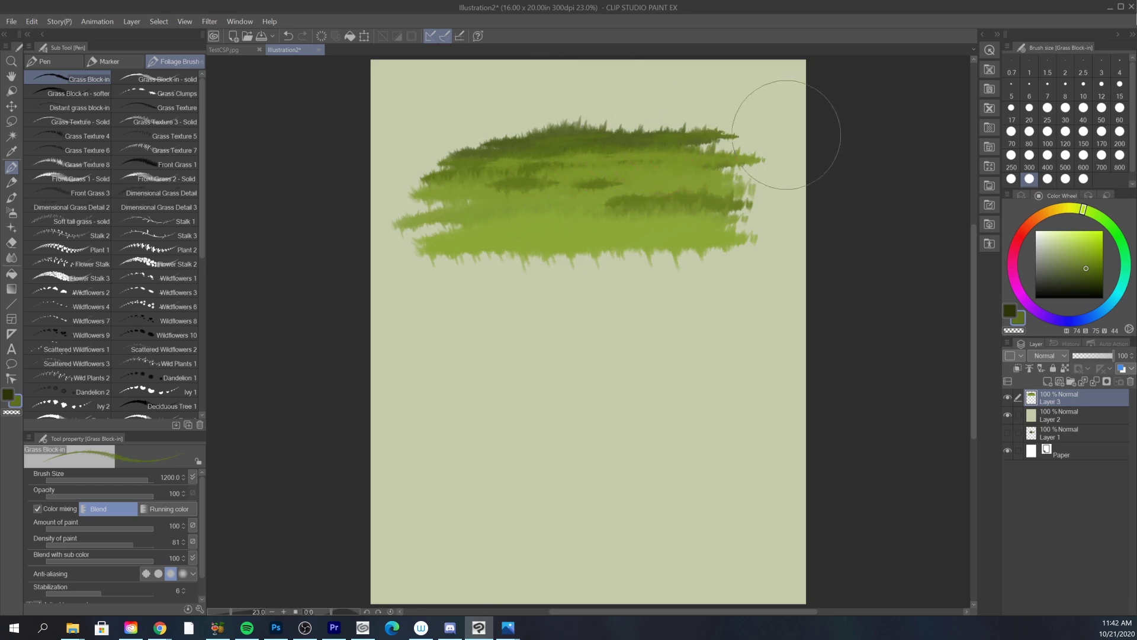
# - Paint a bright yellow-green band along the lower edge of the grass patch with Grass Block-in
pyautogui.keyDown('alt'); pyautogui.click(579, 221); pyautogui.keyUp('alt')
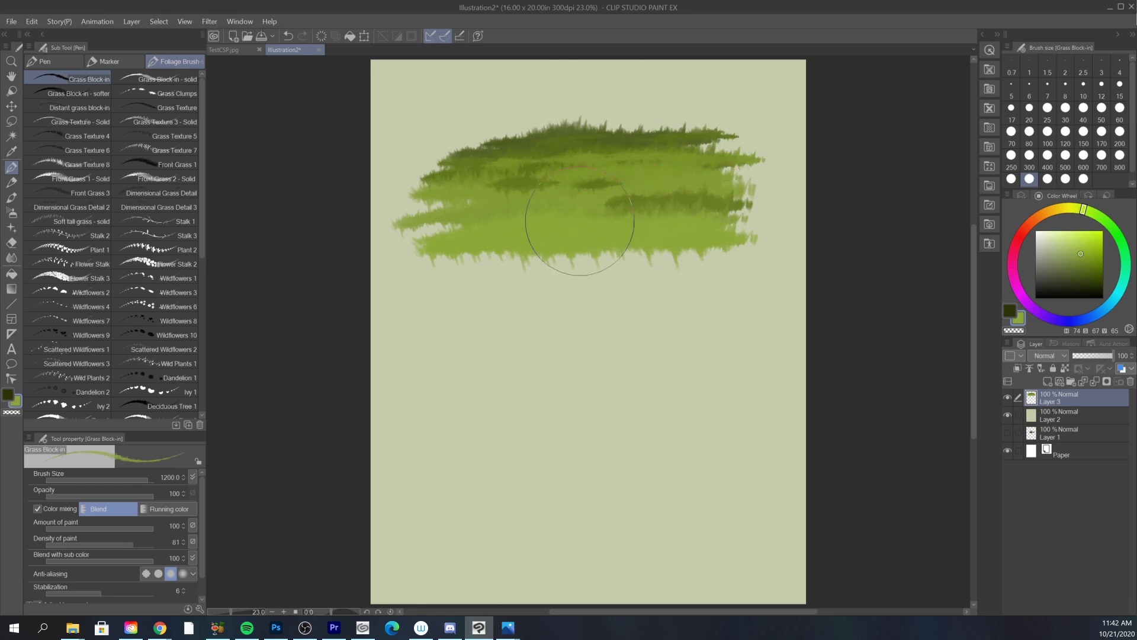
pyautogui.keyDown('alt'); pyautogui.click(617, 254); pyautogui.keyUp('alt')
pyautogui.moveTo(617, 254)
pyautogui.mouseDown()
pyautogui.moveTo(520, 241)
pyautogui.moveTo(465, 261)
pyautogui.mouseUp()
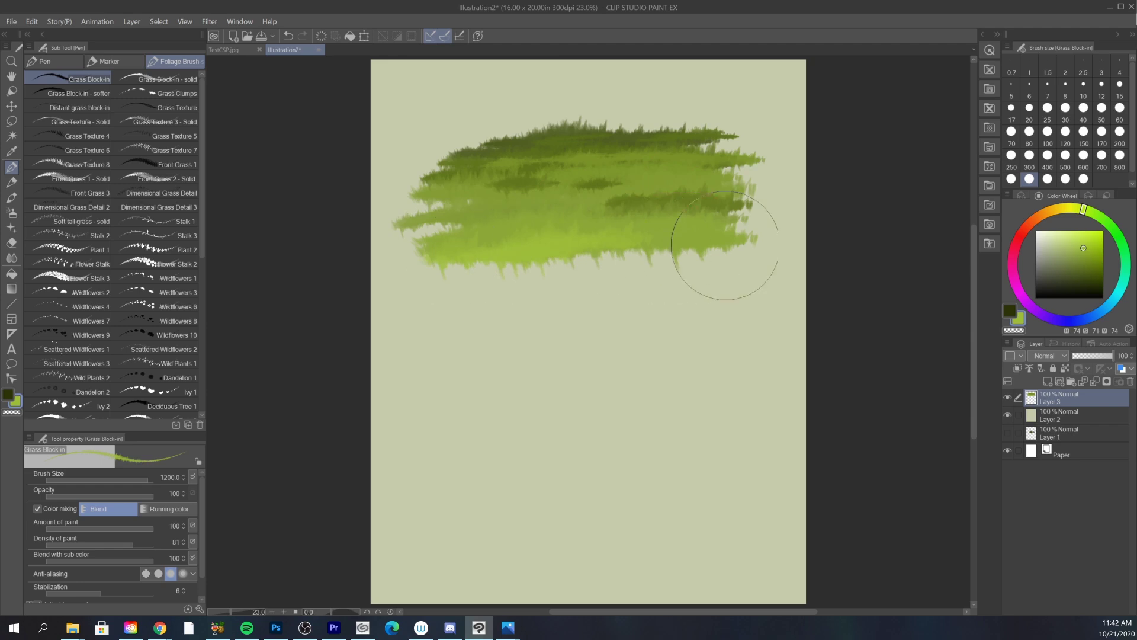
pyautogui.moveTo(604, 255); pyautogui.dragTo(736, 254)
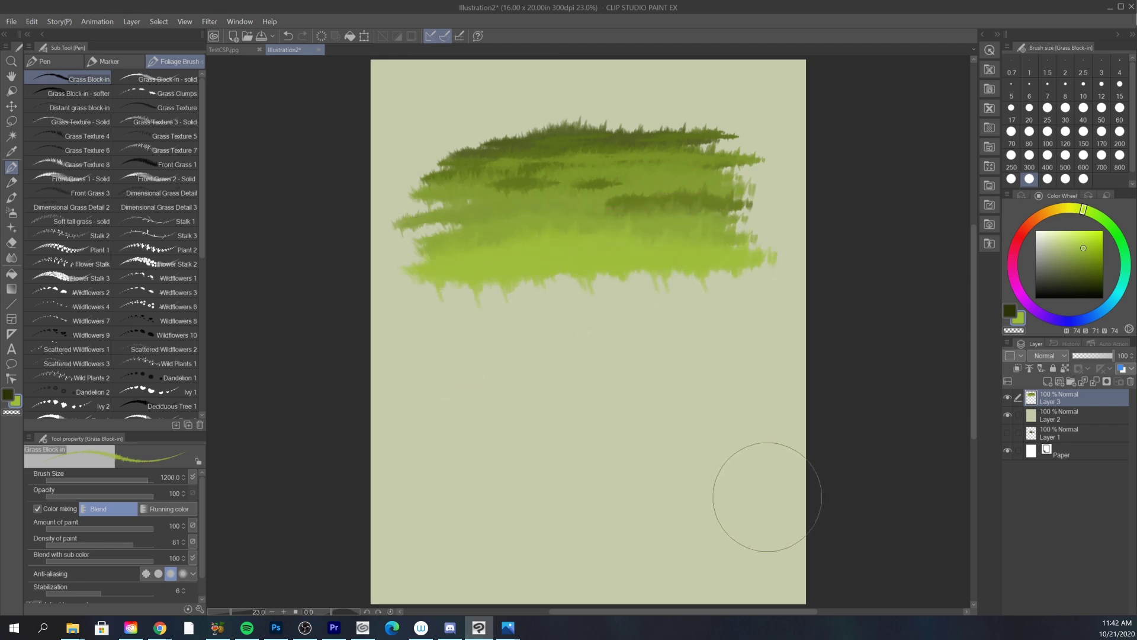
# - Add bright green strokes across the lower and middle grass with the Grass Block-in - solid brush at size 1200
pyautogui.click(157, 79)
pyautogui.press(']')
pyautogui.press(']')
pyautogui.press(']')
pyautogui.moveTo(734, 238); pyautogui.dragTo(723, 229)
pyautogui.keyDown('alt'); pyautogui.click(639, 221); pyautogui.keyUp('alt')
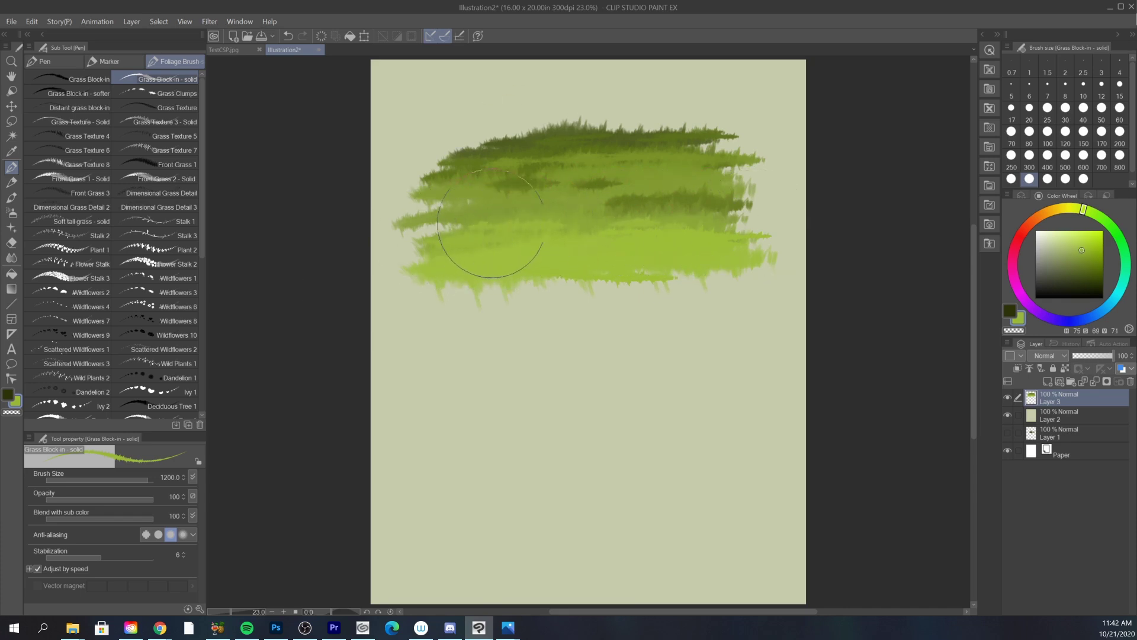
pyautogui.moveTo(465, 217); pyautogui.dragTo(621, 211)
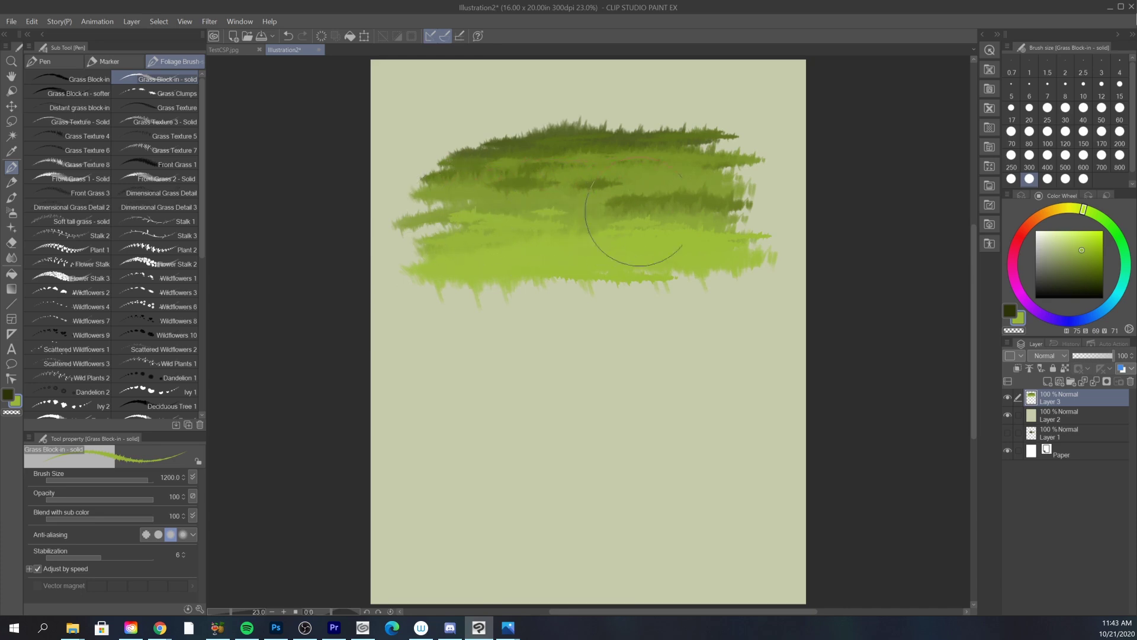
# - Layer sampled greens over the middle and lower-right grass with the Grass Block-in - solid brush
pyautogui.keyDown('alt'); pyautogui.click(565, 209); pyautogui.keyUp('alt')
pyautogui.keyDown('alt'); pyautogui.click(628, 179); pyautogui.keyUp('alt')
pyautogui.keyDown('alt'); pyautogui.click(698, 225); pyautogui.keyUp('alt')
pyautogui.moveTo(714, 249)
pyautogui.mouseDown()
pyautogui.moveTo(546, 266)
pyautogui.moveTo(806, 273)
pyautogui.mouseUp()
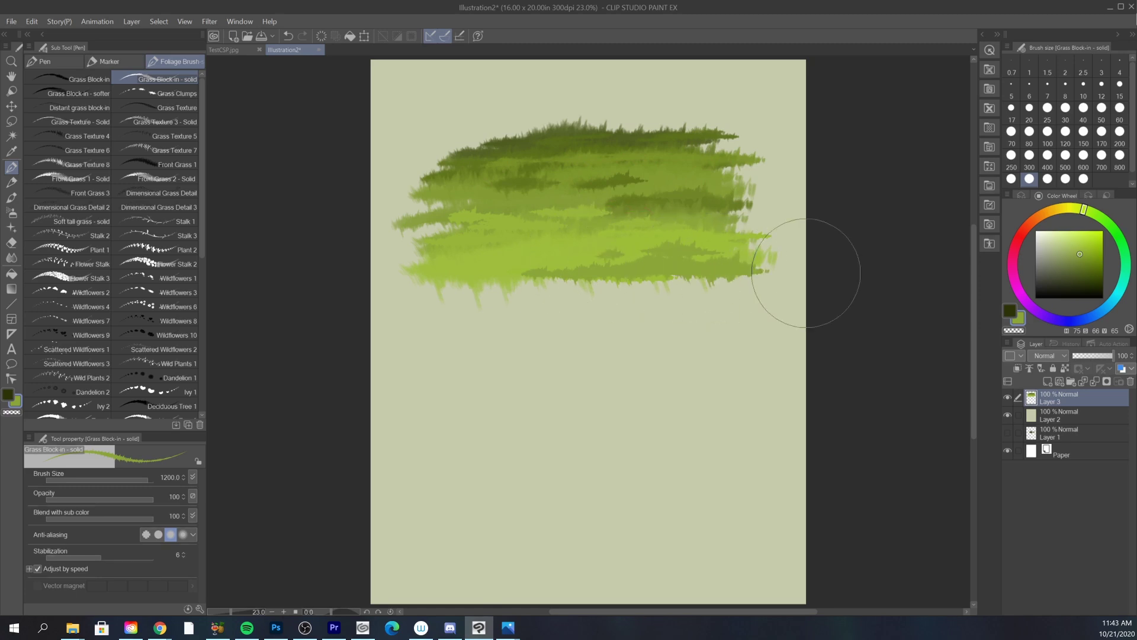
# - Paint a large soft mid-green area beneath the grass patch with the Grass Block-in - softer brush
pyautogui.click(77, 93)
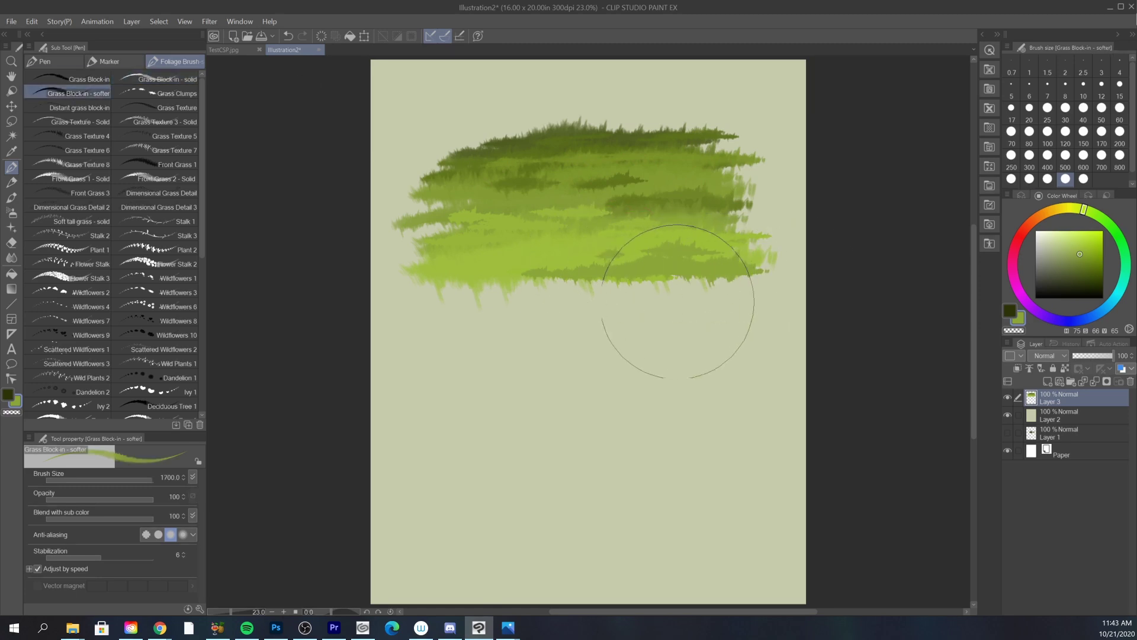
pyautogui.moveTo(713, 282)
pyautogui.mouseDown()
pyautogui.moveTo(665, 318)
pyautogui.moveTo(538, 337)
pyautogui.moveTo(482, 261)
pyautogui.moveTo(578, 293)
pyautogui.mouseUp()
pyautogui.keyDown('alt'); pyautogui.click(663, 264); pyautogui.keyUp('alt')
pyautogui.moveTo(660, 281)
pyautogui.mouseDown()
pyautogui.moveTo(575, 305)
pyautogui.moveTo(571, 295)
pyautogui.moveTo(498, 305)
pyautogui.mouseUp()
pyautogui.keyDown('alt'); pyautogui.click(684, 281); pyautogui.keyUp('alt')
pyautogui.moveTo(683, 281)
pyautogui.mouseDown()
pyautogui.moveTo(762, 287)
pyautogui.moveTo(678, 316)
pyautogui.moveTo(520, 310)
pyautogui.moveTo(460, 322)
pyautogui.moveTo(672, 331)
pyautogui.mouseUp()
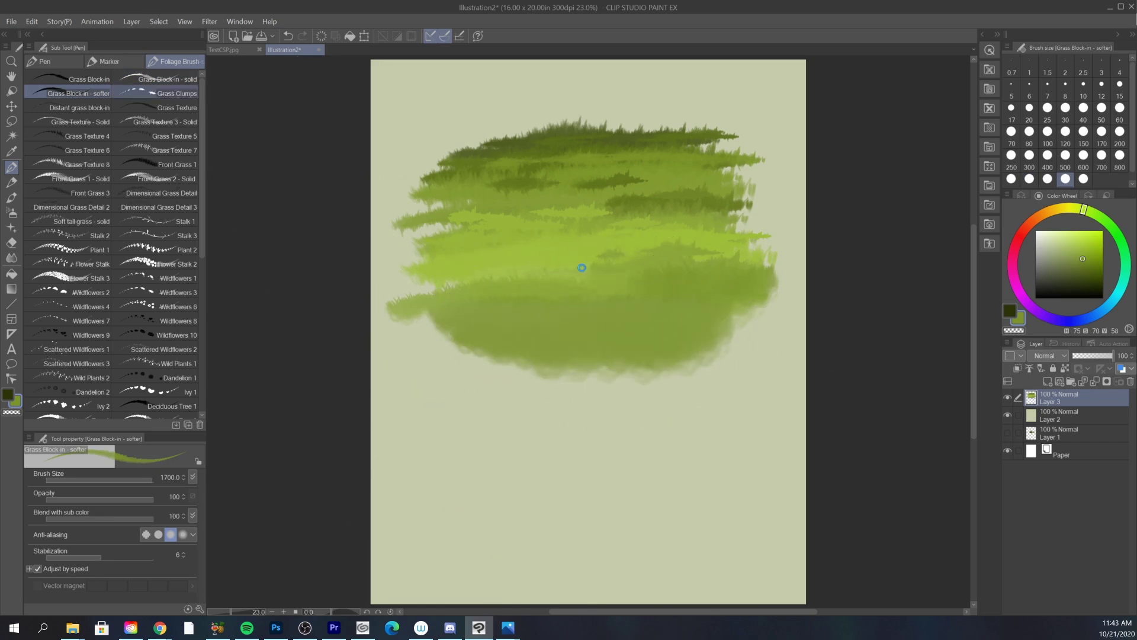
# - Scatter bright clumps over the soft lower grass and darker clumps over the upper grass with the Grass Clumps brush
pyautogui.click(169, 96)
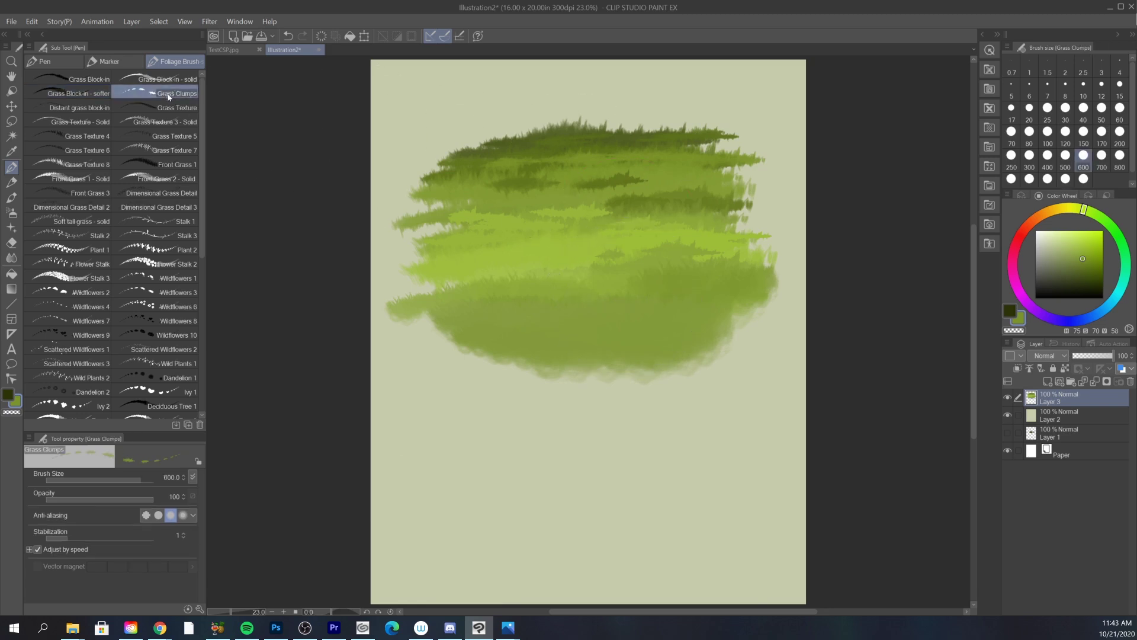
pyautogui.keyDown('alt'); pyautogui.click(510, 269); pyautogui.keyUp('alt')
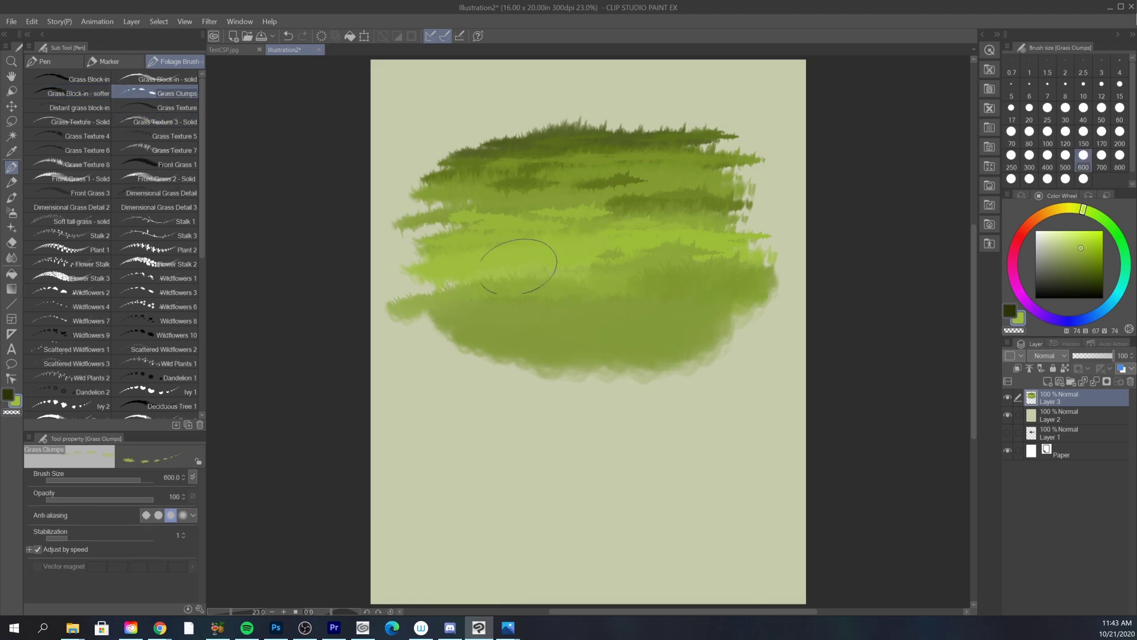
pyautogui.click(685, 283)
pyautogui.moveTo(457, 292); pyautogui.dragTo(495, 289)
pyautogui.moveTo(625, 319); pyautogui.dragTo(688, 318)
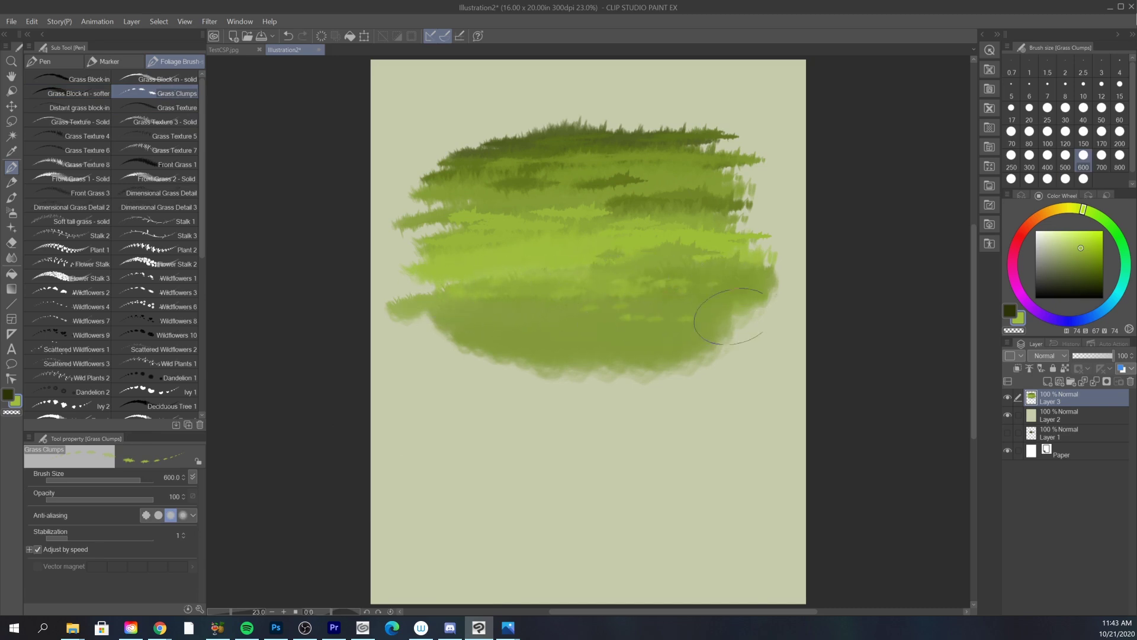
pyautogui.keyDown('alt'); pyautogui.click(623, 182); pyautogui.keyUp('alt')
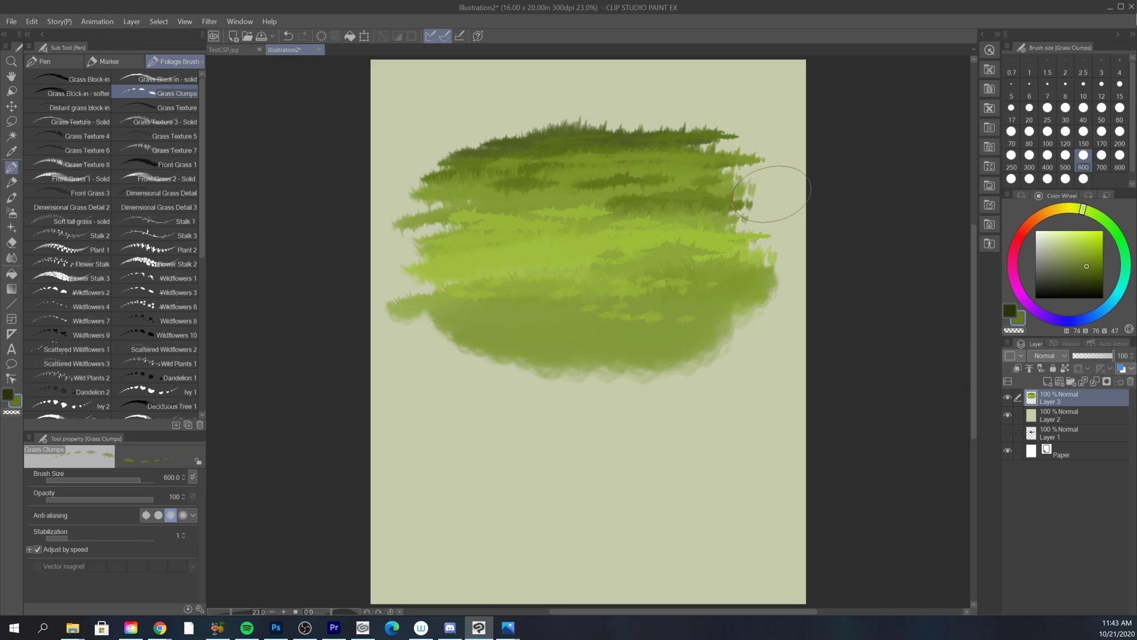
# - Paint thin distant grass strokes in sampled greens along the upper edge of the patch with the Distant grass block-in brush
pyautogui.click(80, 107)
pyautogui.keyDown('alt'); pyautogui.click(562, 127); pyautogui.keyUp('alt')
pyautogui.moveTo(563, 127); pyautogui.dragTo(662, 124)
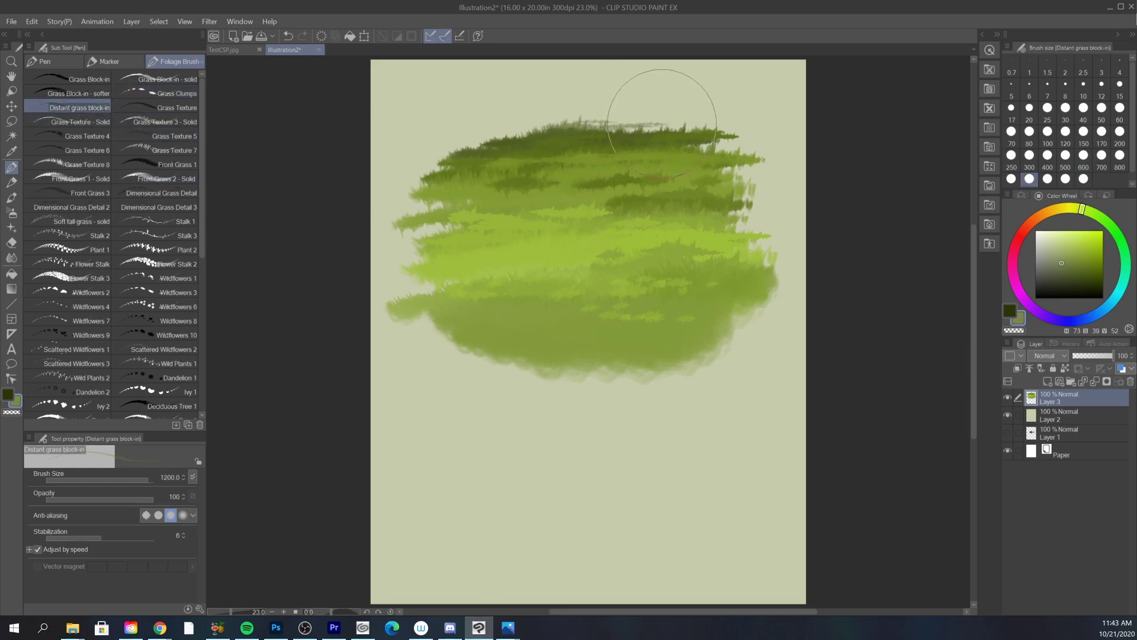
pyautogui.keyDown('alt'); pyautogui.click(560, 134); pyautogui.keyUp('alt')
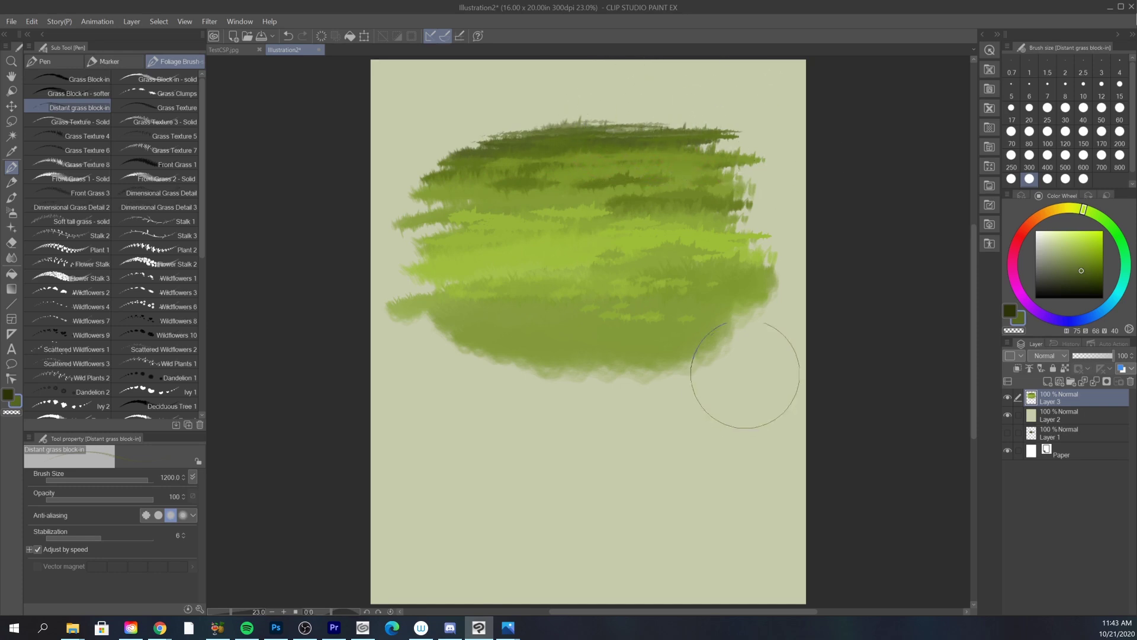
# - Paint Grass Texture strokes on the empty canvas below the patch and add texture within the grass using sampled greens
pyautogui.click(165, 107)
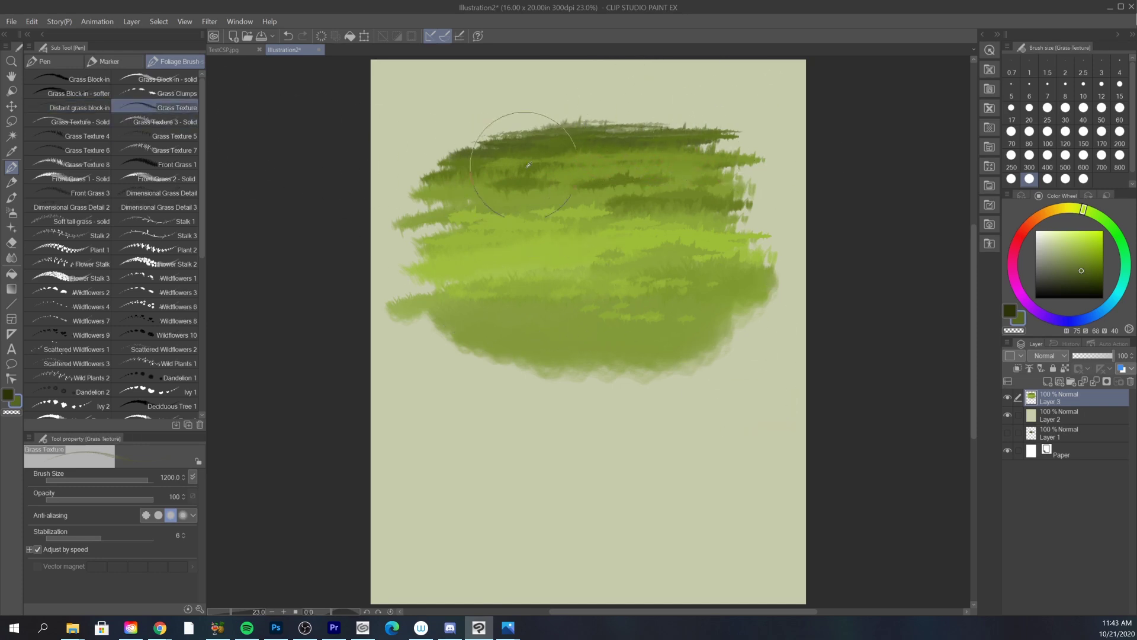
pyautogui.keyDown('alt'); pyautogui.click(510, 196); pyautogui.keyUp('alt')
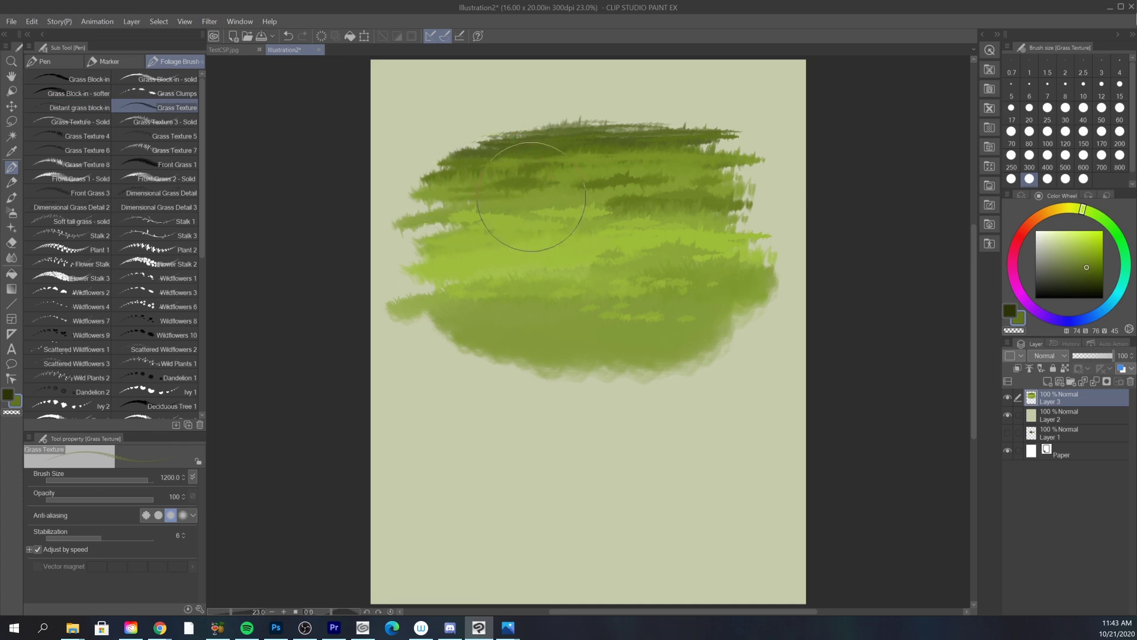
pyautogui.moveTo(418, 435); pyautogui.dragTo(652, 435)
pyautogui.moveTo(451, 418); pyautogui.dragTo(565, 414)
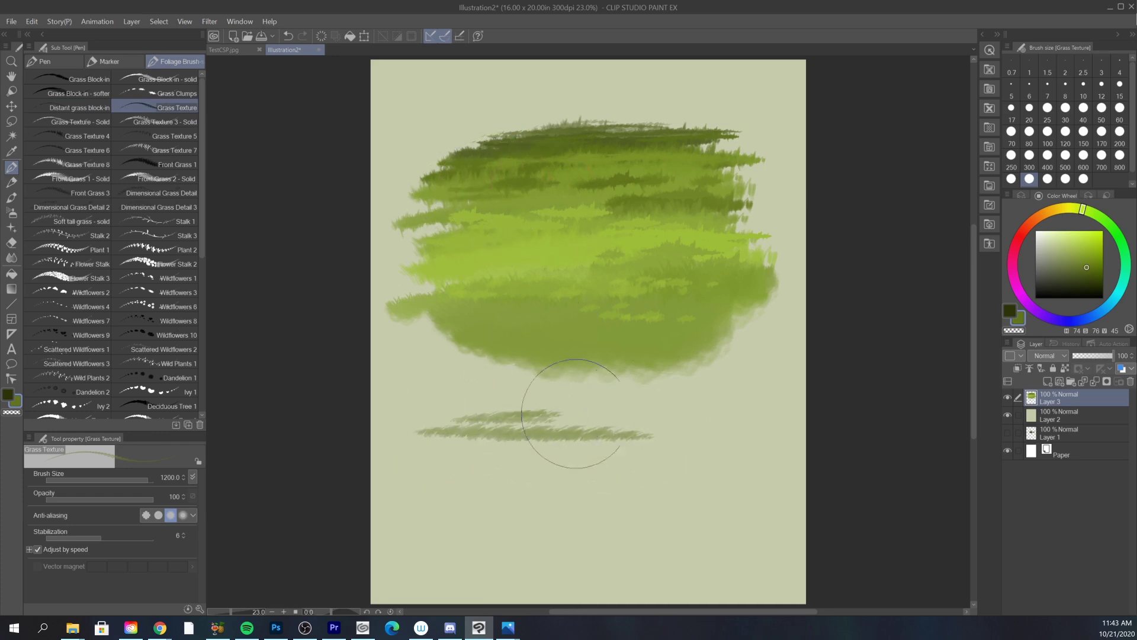
pyautogui.keyDown('alt'); pyautogui.click(555, 208); pyautogui.keyUp('alt')
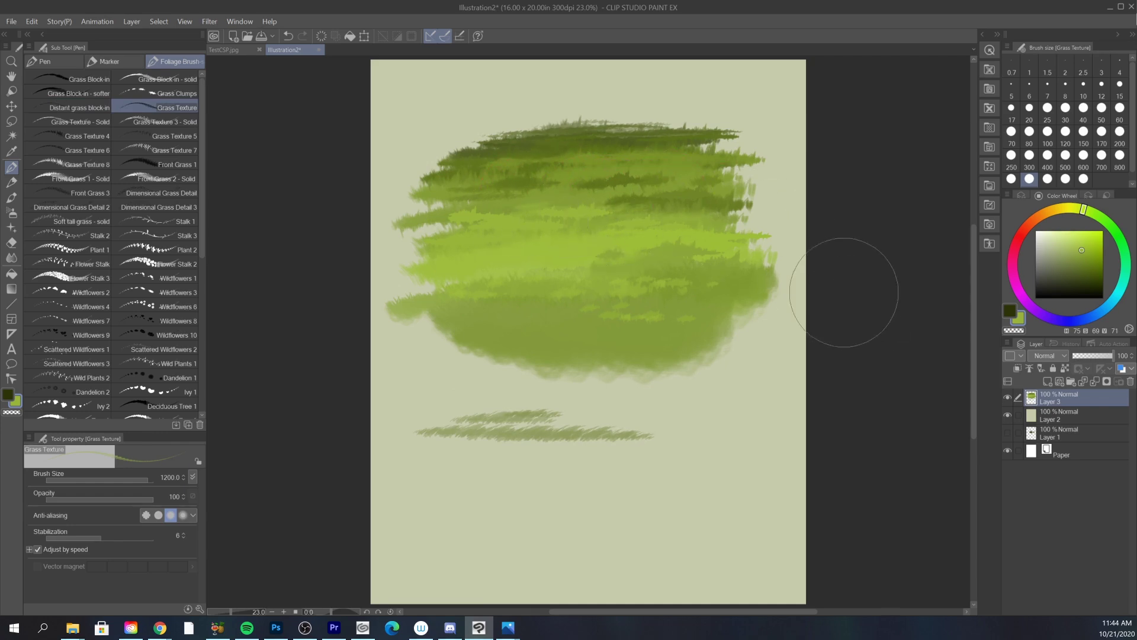
pyautogui.keyDown('alt'); pyautogui.click(622, 219); pyautogui.keyUp('alt')
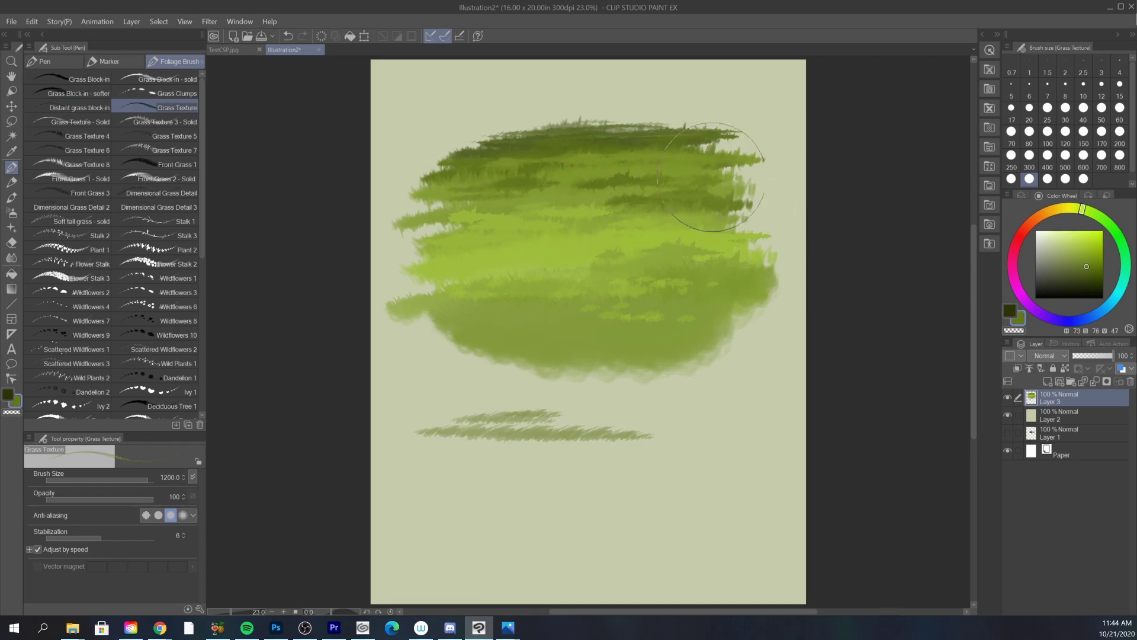
# - Add grass texture across the upper and middle grass in sampled greens with the Grass Texture - Solid and Grass Texture 3 - Solid brushes
pyautogui.click(71, 121)
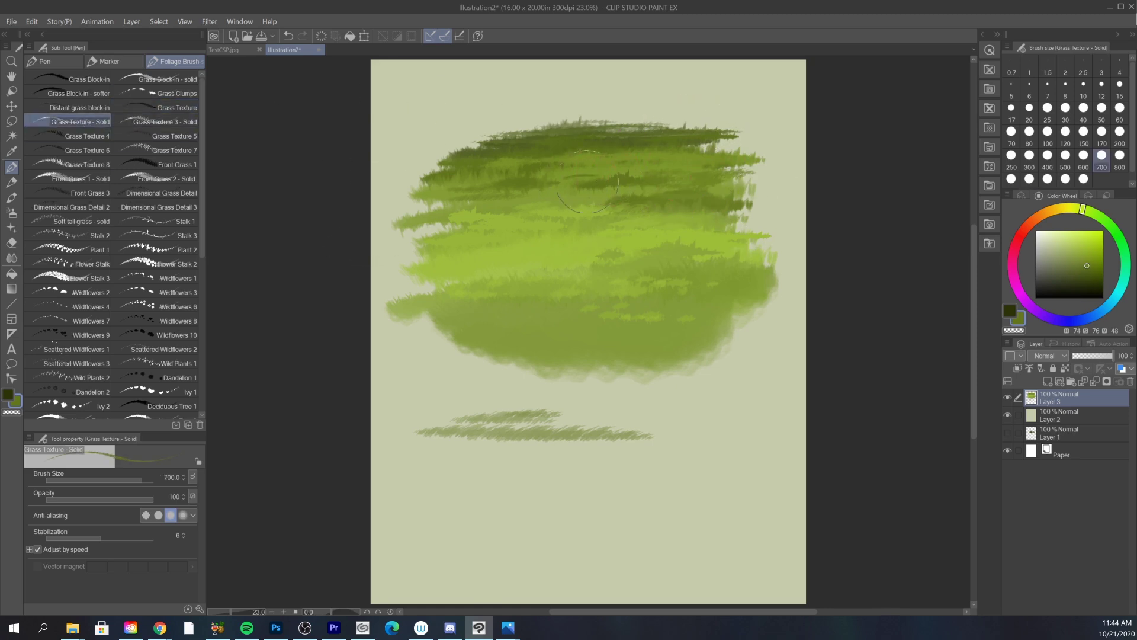
pyautogui.keyDown('alt'); pyautogui.click(593, 156); pyautogui.keyUp('alt')
pyautogui.click(165, 121)
pyautogui.keyDown('alt'); pyautogui.click(573, 208); pyautogui.keyUp('alt')
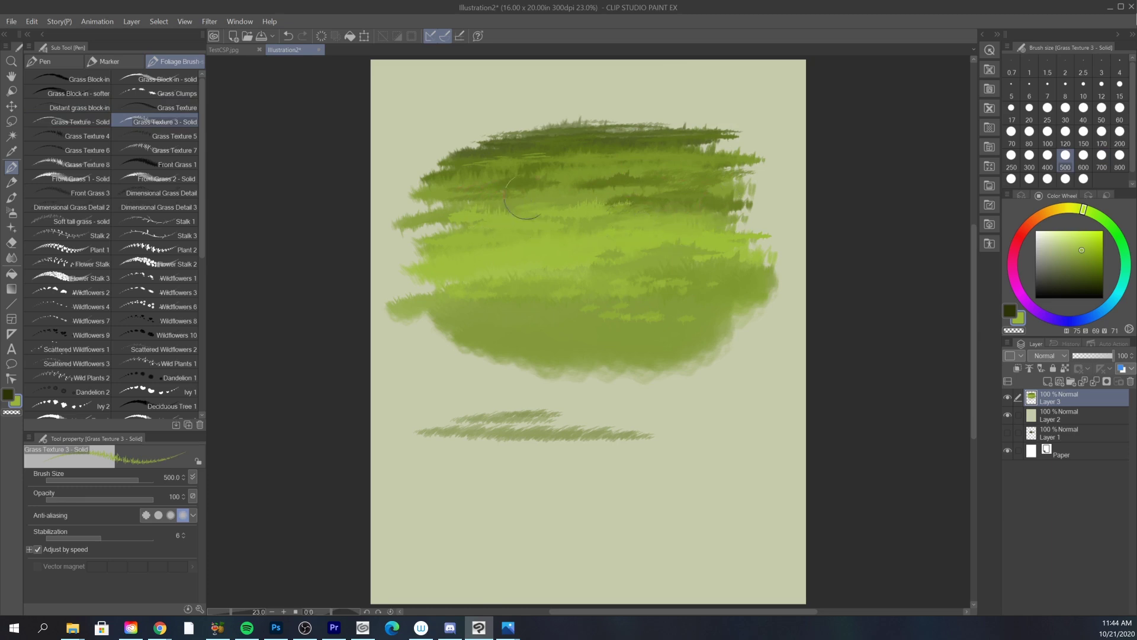
pyautogui.keyDown('alt'); pyautogui.click(601, 193); pyautogui.keyUp('alt')
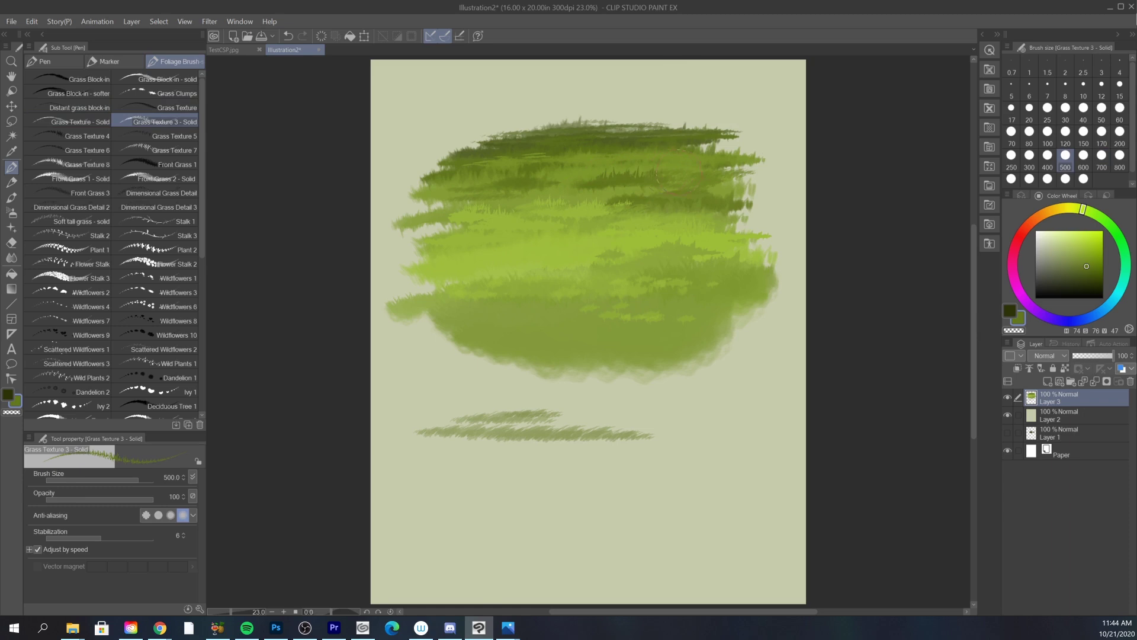
pyautogui.keyDown('alt'); pyautogui.click(666, 249); pyautogui.keyUp('alt')
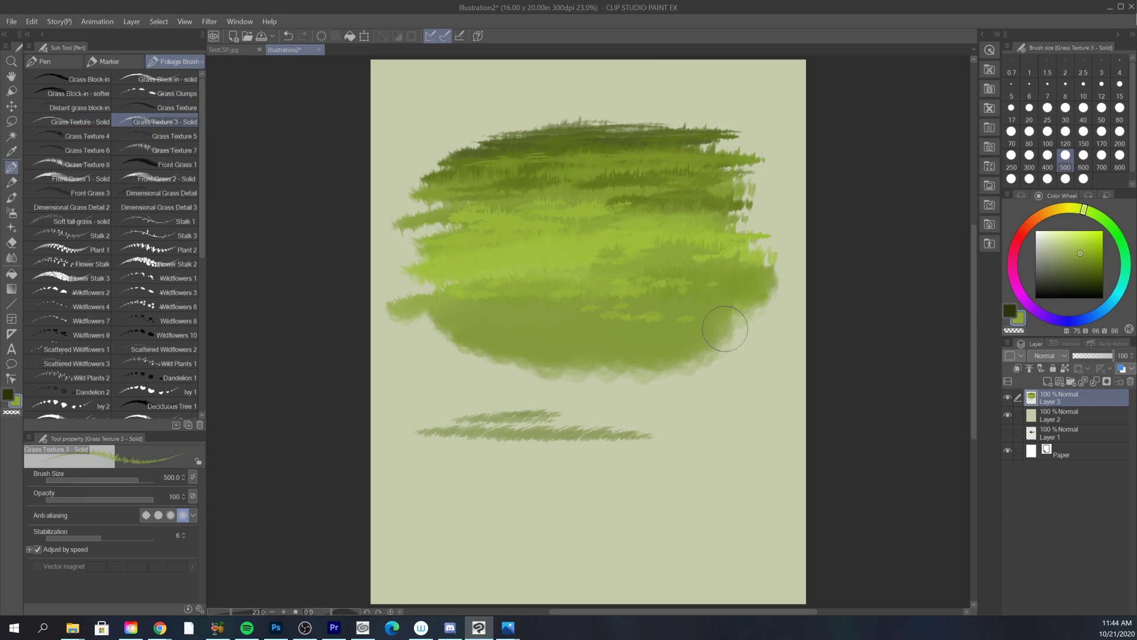
# - Add blade texture to the middle of the grass patch with the Grass Texture 4 brush at size 300
pyautogui.click(83, 136)
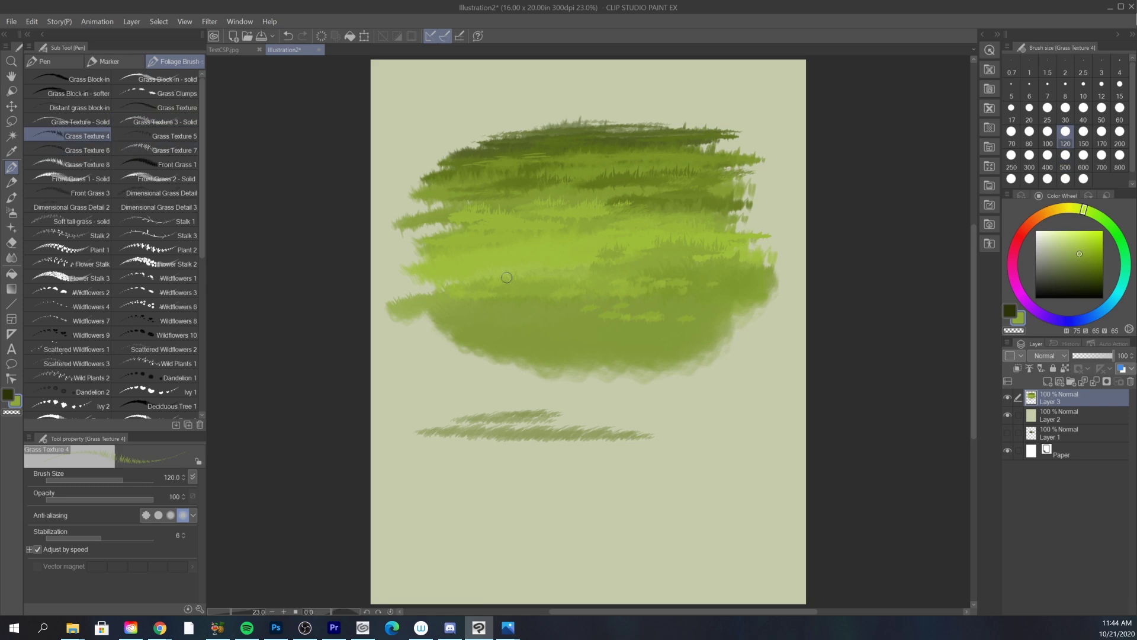
pyautogui.press(']')
pyautogui.press(']')
pyautogui.press(']')
pyautogui.press(']')
pyautogui.press(']')
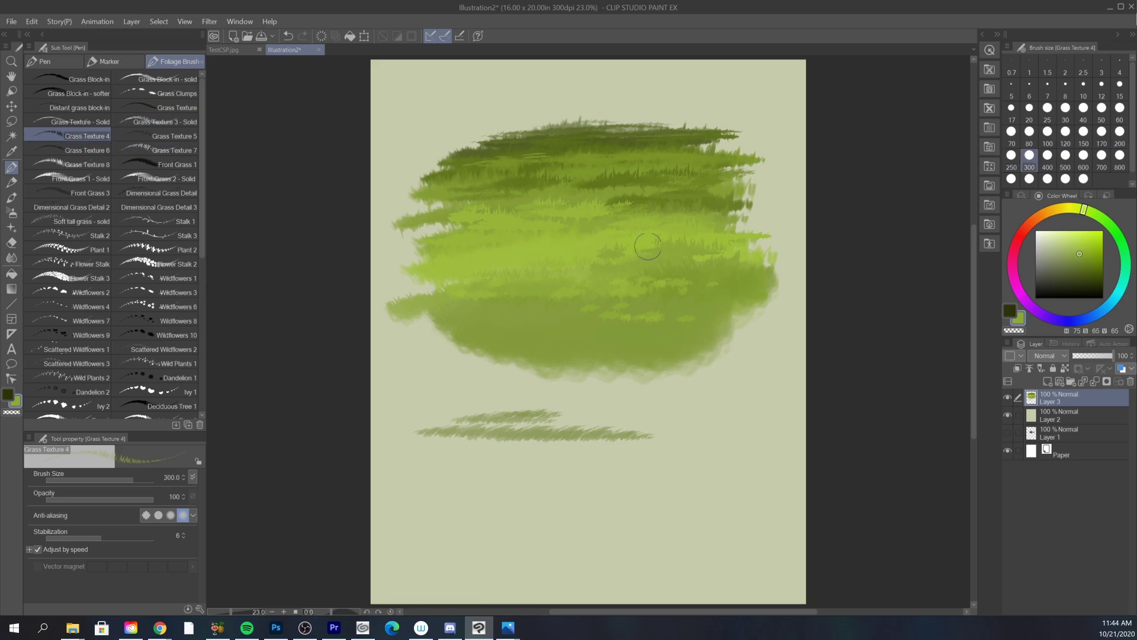
# - Layer finer grass texture over the patch in sampled greens with the Grass Texture 5, 6 and 7 brushes
pyautogui.click(175, 135)
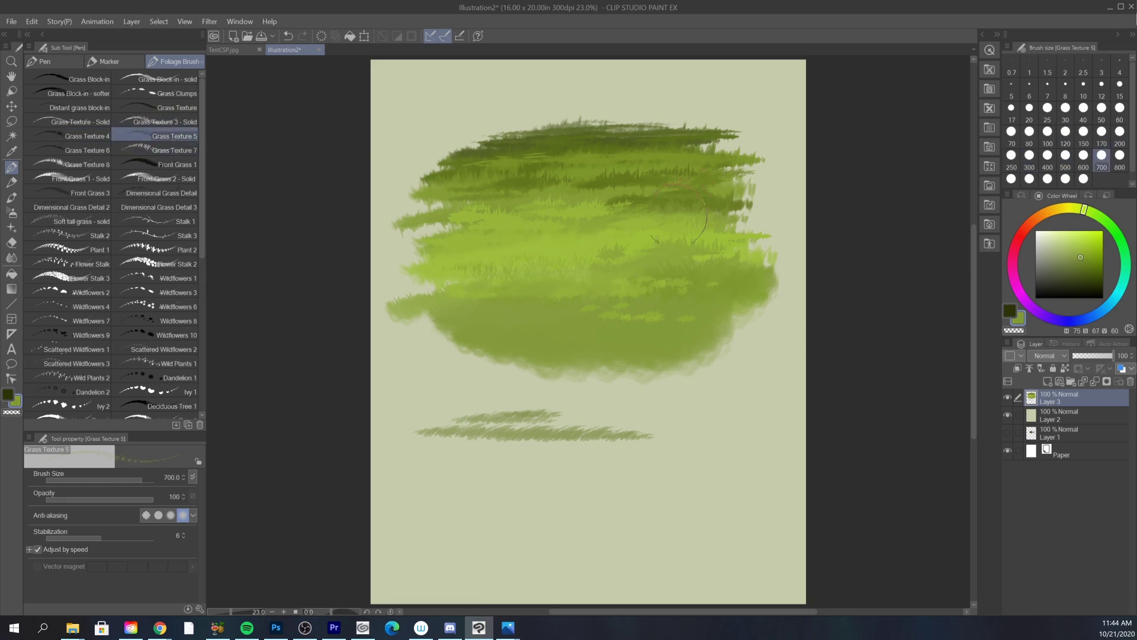
pyautogui.keyDown('alt'); pyautogui.click(627, 289); pyautogui.keyUp('alt')
pyautogui.click(85, 150)
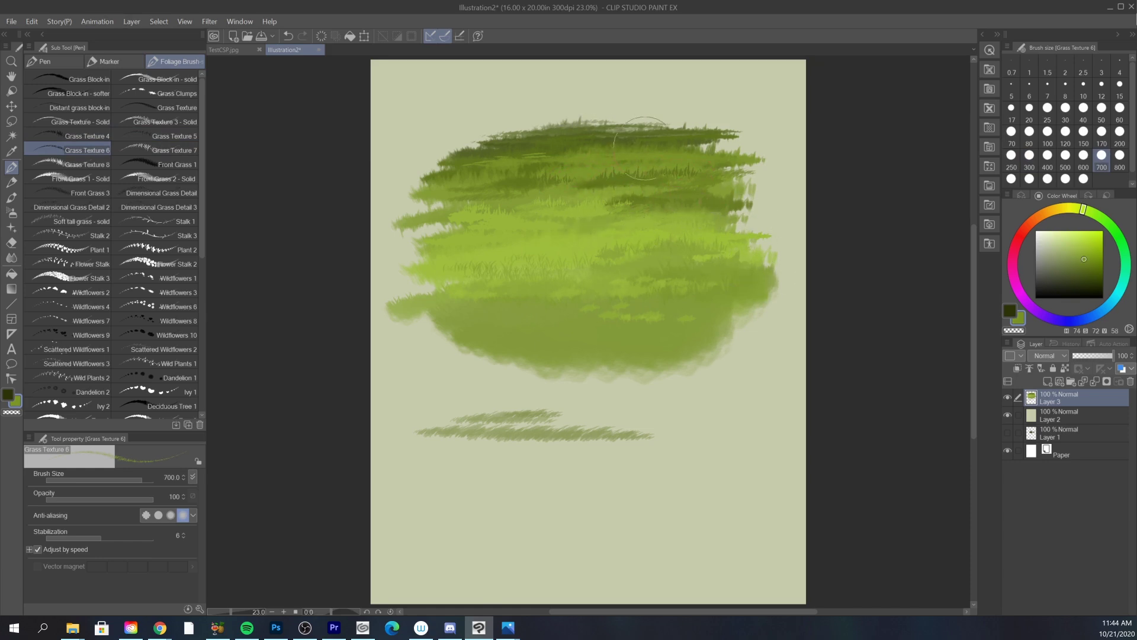
pyautogui.click(172, 150)
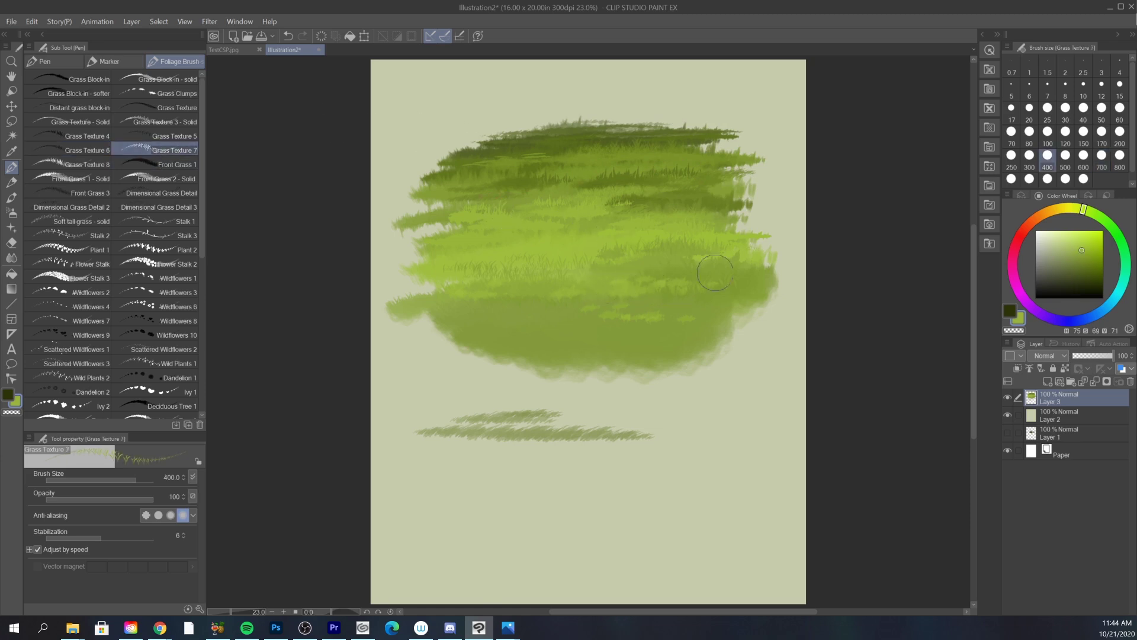
# - Add Grass Texture 8 blades within the patch and paint rows of them in a sampled dark green on the empty canvas below it
pyautogui.click(86, 164)
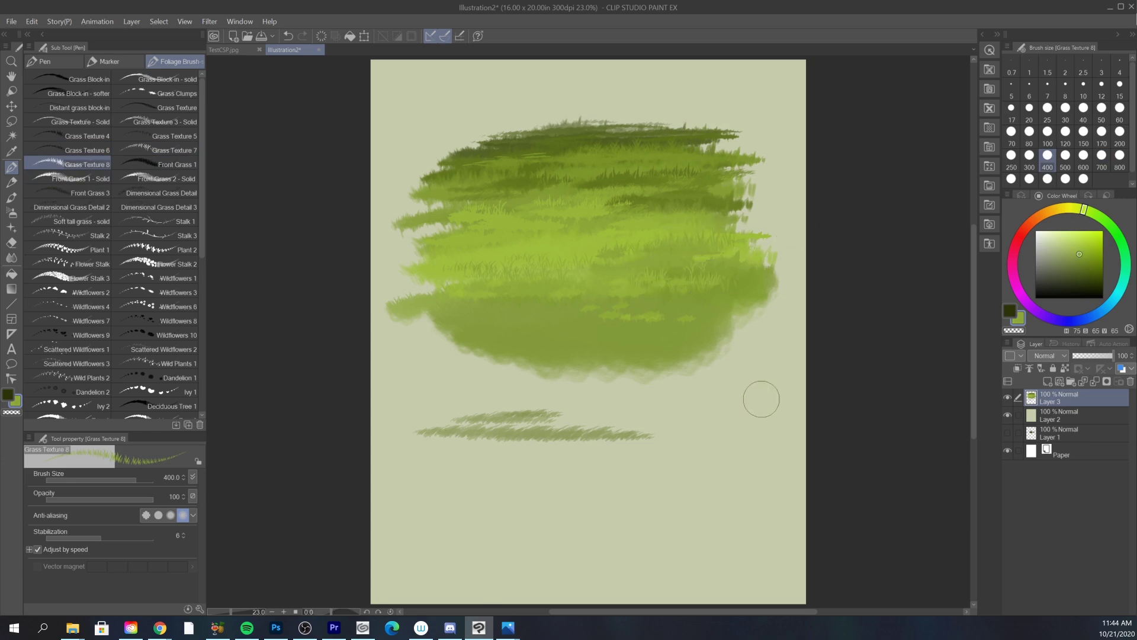
pyautogui.keyDown('alt'); pyautogui.click(616, 170); pyautogui.keyUp('alt')
pyautogui.moveTo(673, 432); pyautogui.dragTo(736, 401)
pyautogui.hotkey('ctrl', 'z')
pyautogui.moveTo(647, 406); pyautogui.dragTo(745, 413)
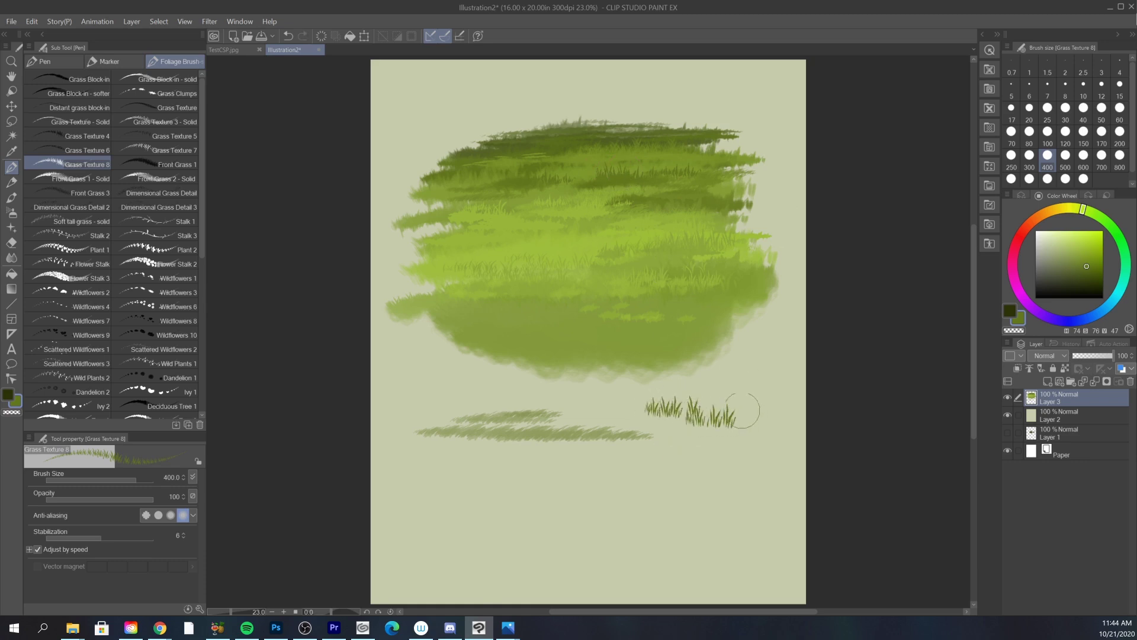
pyautogui.moveTo(681, 439); pyautogui.dragTo(771, 430)
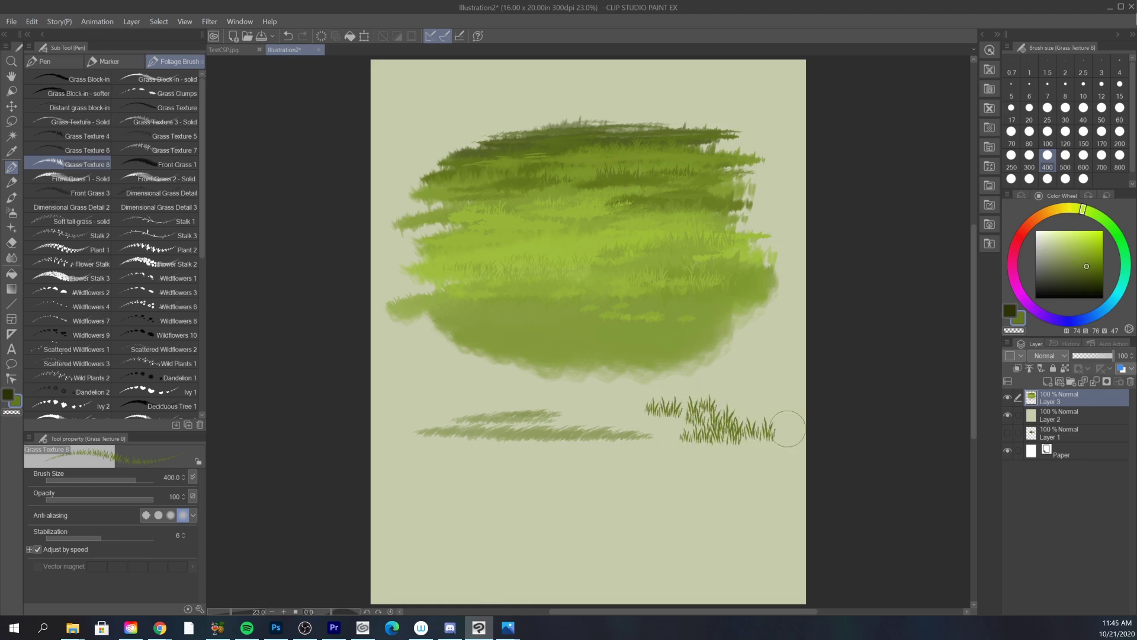
# - Paint Front Grass 1 blades beneath the small grass rows and across the lower patch, enlarging the brush to 1500 for the foreground
pyautogui.click(172, 164)
pyautogui.moveTo(651, 462)
pyautogui.mouseDown()
pyautogui.moveTo(677, 447)
pyautogui.moveTo(723, 446)
pyautogui.moveTo(639, 466)
pyautogui.moveTo(763, 467)
pyautogui.moveTo(609, 488)
pyautogui.moveTo(725, 483)
pyautogui.moveTo(711, 500)
pyautogui.moveTo(736, 495)
pyautogui.mouseUp()
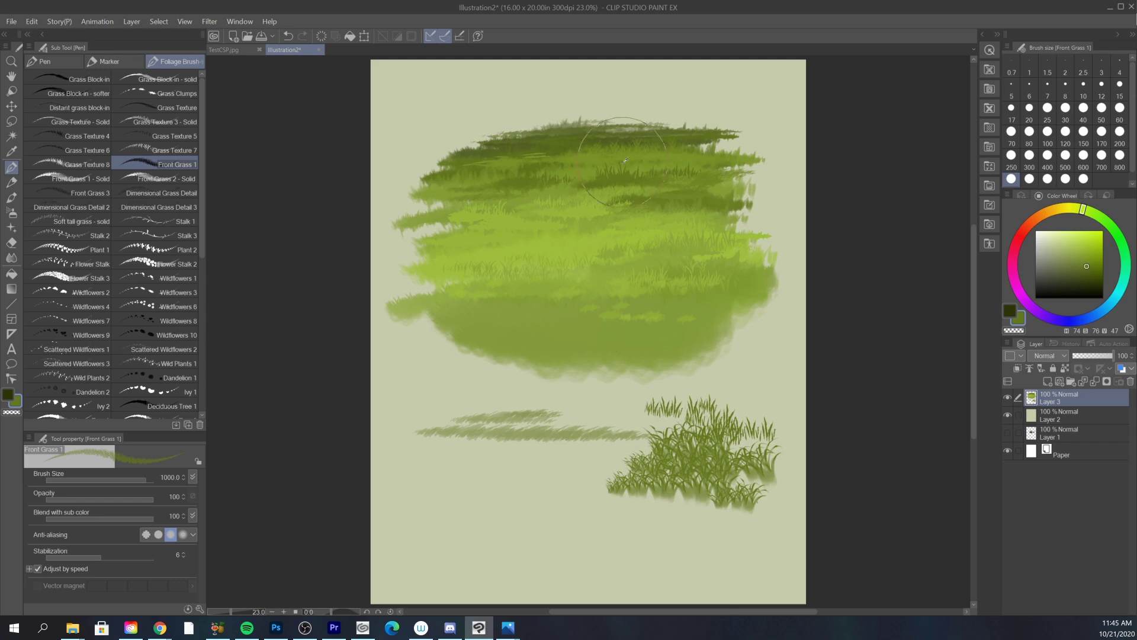
pyautogui.moveTo(482, 330)
pyautogui.mouseDown()
pyautogui.moveTo(545, 341)
pyautogui.moveTo(512, 312)
pyautogui.moveTo(568, 341)
pyautogui.moveTo(687, 331)
pyautogui.moveTo(633, 323)
pyautogui.moveTo(724, 305)
pyautogui.moveTo(688, 329)
pyautogui.moveTo(729, 325)
pyautogui.moveTo(741, 279)
pyautogui.moveTo(766, 279)
pyautogui.moveTo(560, 314)
pyautogui.moveTo(639, 303)
pyautogui.moveTo(515, 293)
pyautogui.moveTo(761, 285)
pyautogui.mouseUp()
pyautogui.press(']')
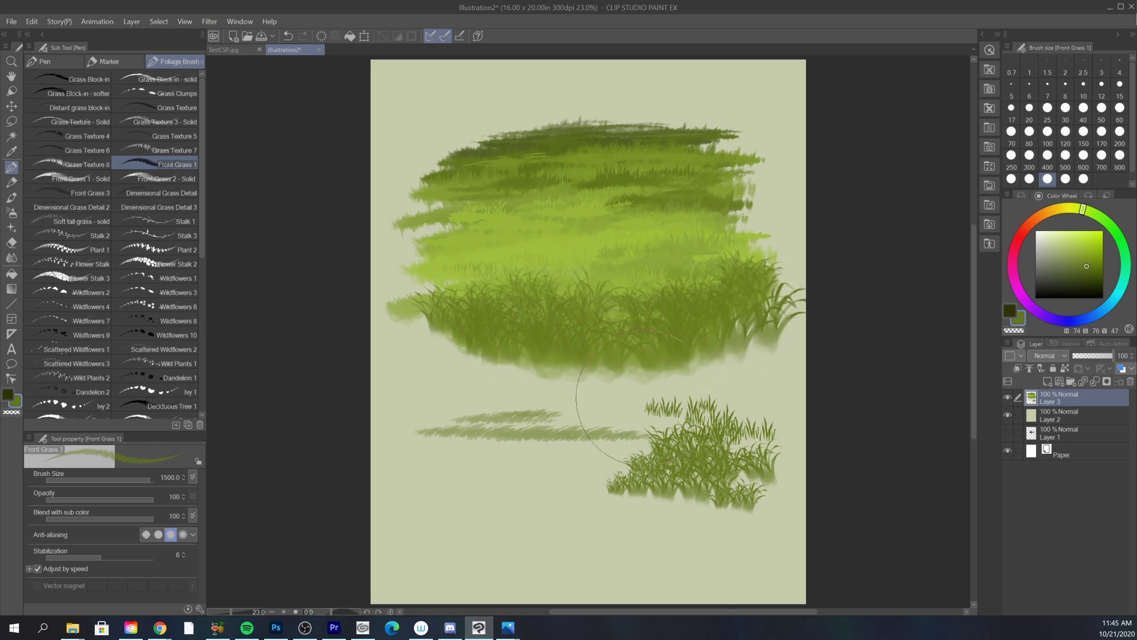
pyautogui.moveTo(731, 305); pyautogui.dragTo(781, 300)
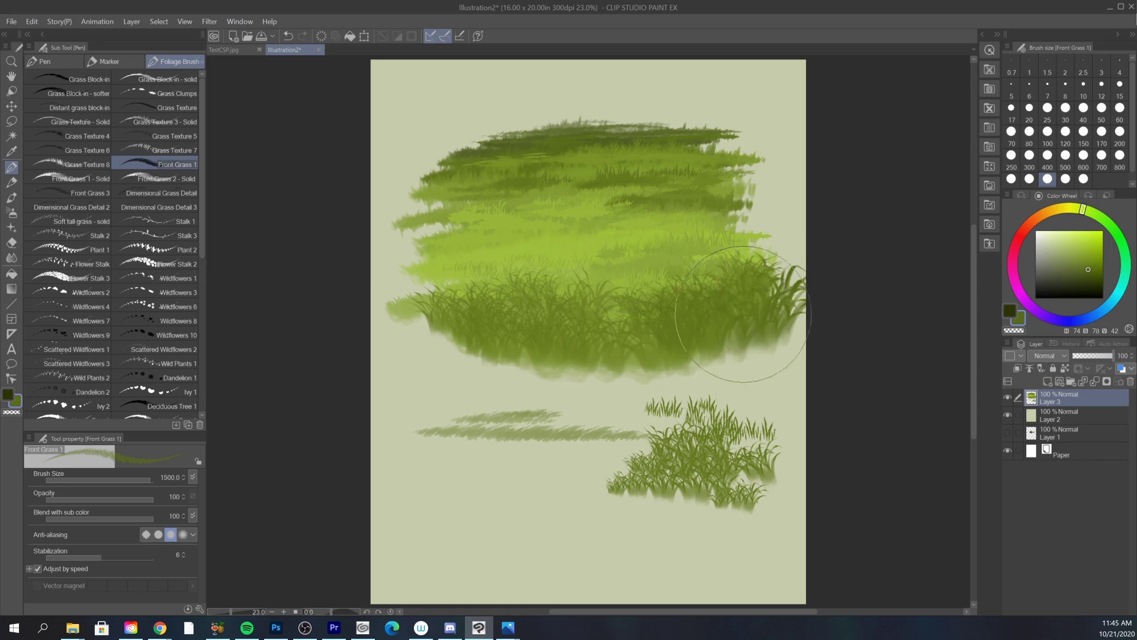
pyautogui.moveTo(537, 351); pyautogui.dragTo(622, 360)
# - Fill the lower foreground of the patch with dense dark green blades using the Front Grass 1 - Solid brush
pyautogui.click(79, 179)
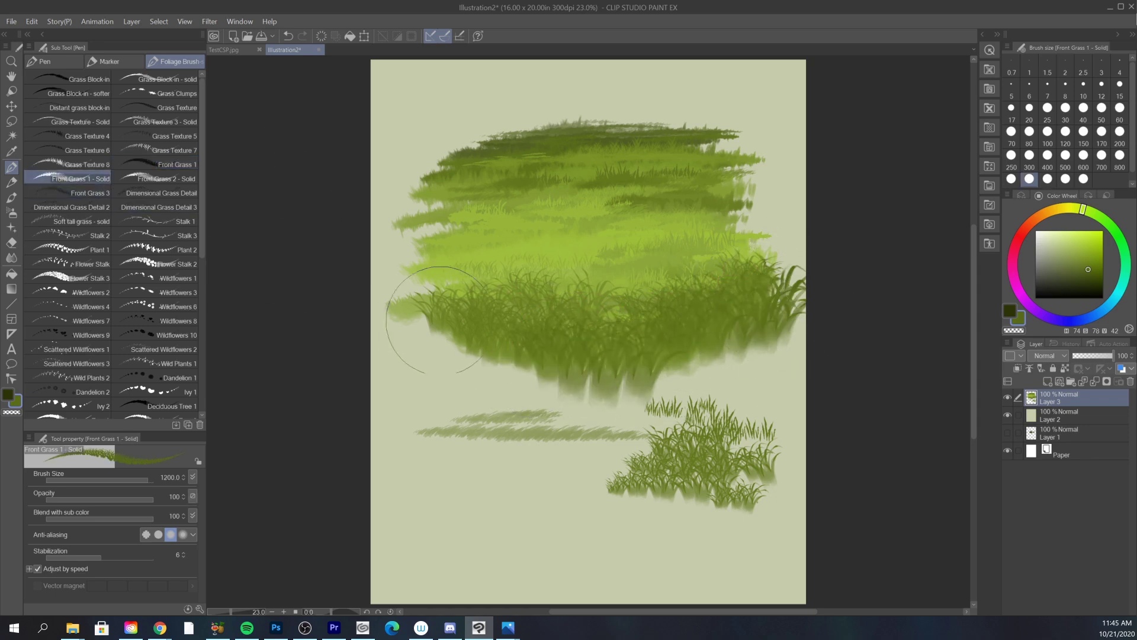
pyautogui.moveTo(557, 349)
pyautogui.mouseDown()
pyautogui.moveTo(598, 355)
pyautogui.moveTo(740, 329)
pyautogui.moveTo(764, 296)
pyautogui.mouseUp()
pyautogui.moveTo(456, 361)
pyautogui.mouseDown()
pyautogui.moveTo(565, 369)
pyautogui.moveTo(669, 369)
pyautogui.moveTo(679, 352)
pyautogui.moveTo(765, 357)
pyautogui.mouseUp()
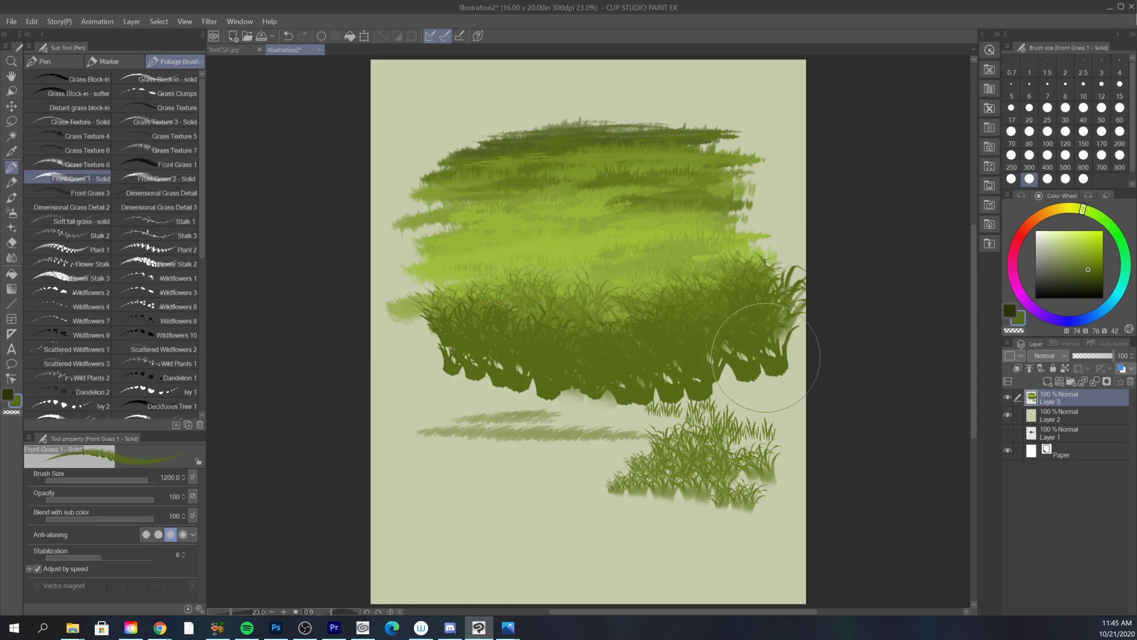
# - Paint darker Front Grass 2 - Solid blades over the foreground's left end and soft Front Grass 3 blades along its right part
pyautogui.click(154, 178)
pyautogui.moveTo(456, 367)
pyautogui.mouseDown()
pyautogui.moveTo(460, 339)
pyautogui.moveTo(469, 349)
pyautogui.moveTo(419, 355)
pyautogui.moveTo(414, 305)
pyautogui.mouseUp()
pyautogui.moveTo(487, 359); pyautogui.dragTo(520, 351)
pyautogui.click(1088, 277)
pyautogui.moveTo(421, 352)
pyautogui.mouseDown()
pyautogui.moveTo(460, 344)
pyautogui.moveTo(416, 329)
pyautogui.moveTo(501, 351)
pyautogui.moveTo(490, 372)
pyautogui.moveTo(553, 373)
pyautogui.mouseUp()
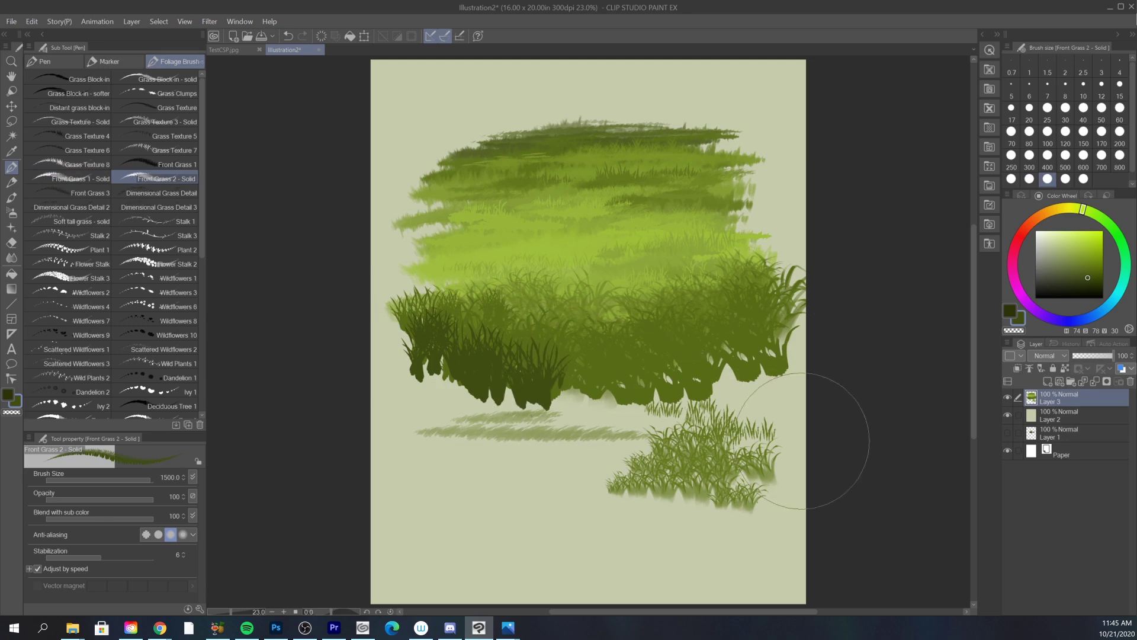
pyautogui.click(87, 191)
pyautogui.moveTo(605, 377)
pyautogui.mouseDown()
pyautogui.moveTo(578, 379)
pyautogui.moveTo(604, 388)
pyautogui.moveTo(592, 391)
pyautogui.moveTo(742, 337)
pyautogui.moveTo(791, 296)
pyautogui.moveTo(800, 349)
pyautogui.mouseUp()
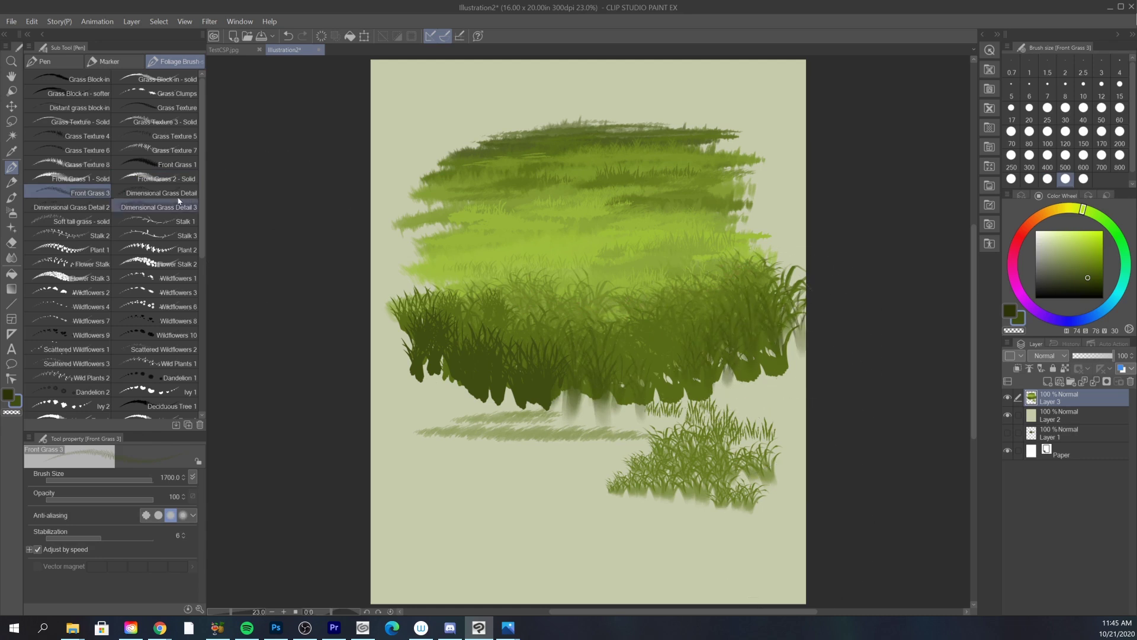
# - Add lighter green blade details to the dark foreground grass with the Dimensional Grass Detail brush at size 1000
pyautogui.click(161, 192)
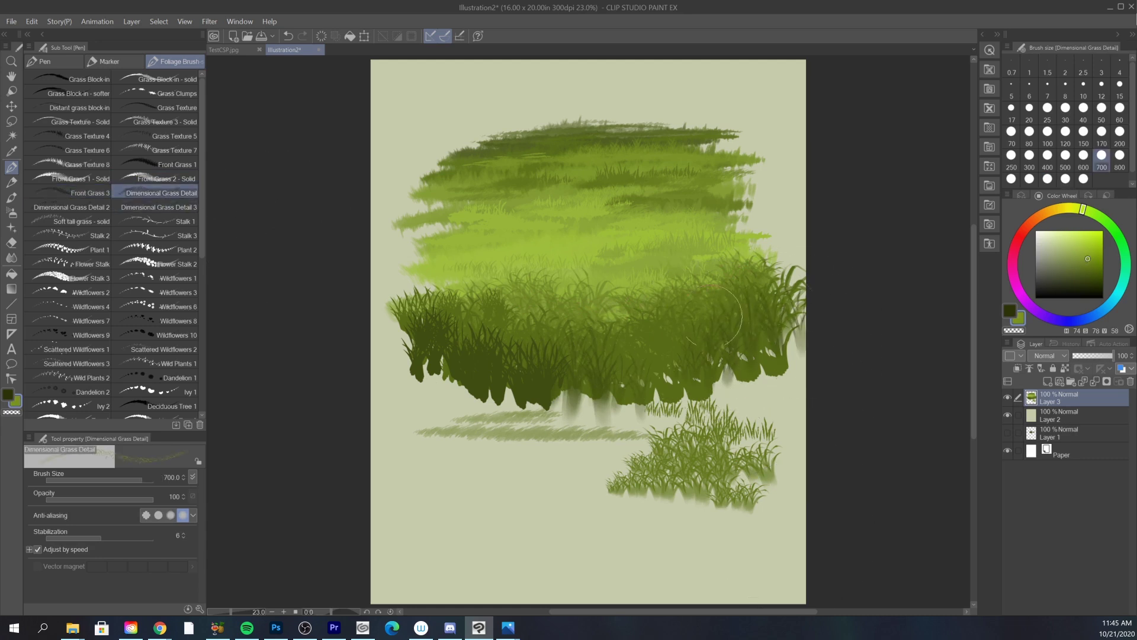
pyautogui.press(']')
pyautogui.press(']')
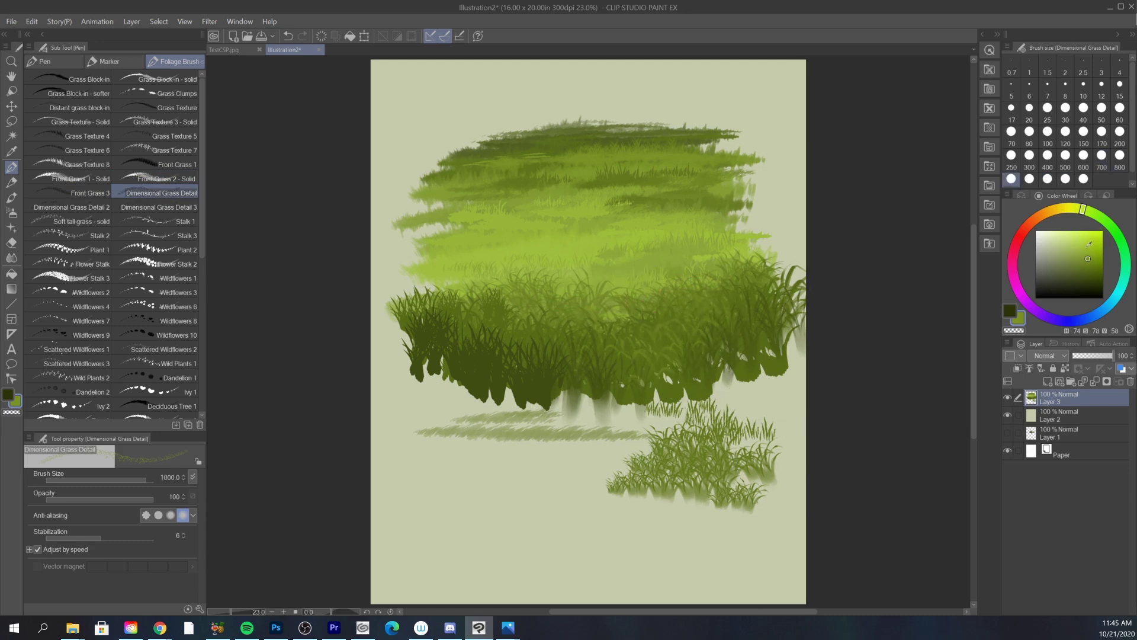
pyautogui.moveTo(629, 346)
pyautogui.mouseDown()
pyautogui.moveTo(684, 339)
pyautogui.moveTo(643, 343)
pyautogui.moveTo(669, 340)
pyautogui.mouseUp()
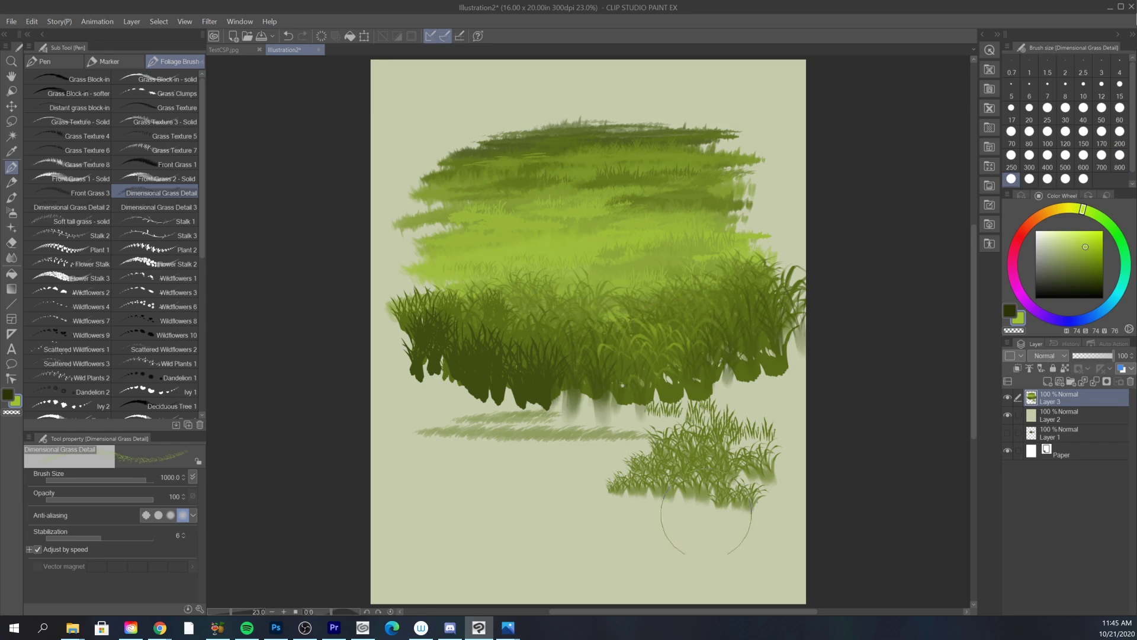
pyautogui.keyDown('alt'); pyautogui.click(486, 347); pyautogui.keyUp('alt')
pyautogui.moveTo(460, 374); pyautogui.dragTo(536, 369)
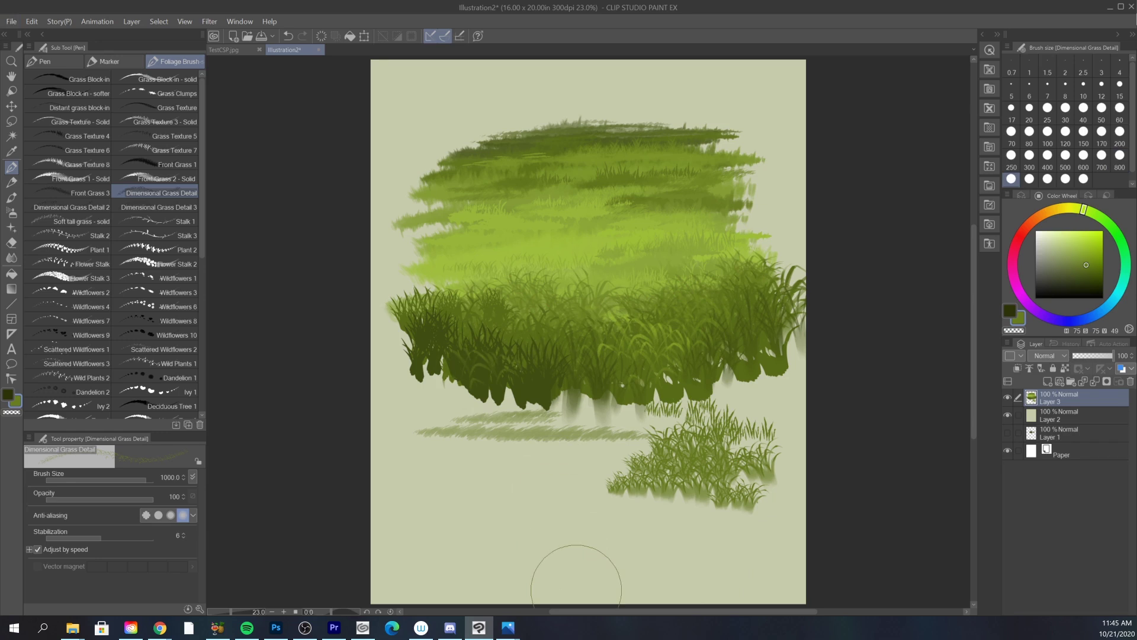
# - Paint small bright yellow-green blades over the light middle grass with the Dimensional Grass Detail brush at sizes 300 and 500
pyautogui.click(1083, 231)
pyautogui.press('[')
pyautogui.press('[')
pyautogui.press('[')
pyautogui.press('[')
pyautogui.moveTo(534, 246); pyautogui.dragTo(571, 246)
pyautogui.press('[')
pyautogui.press('[')
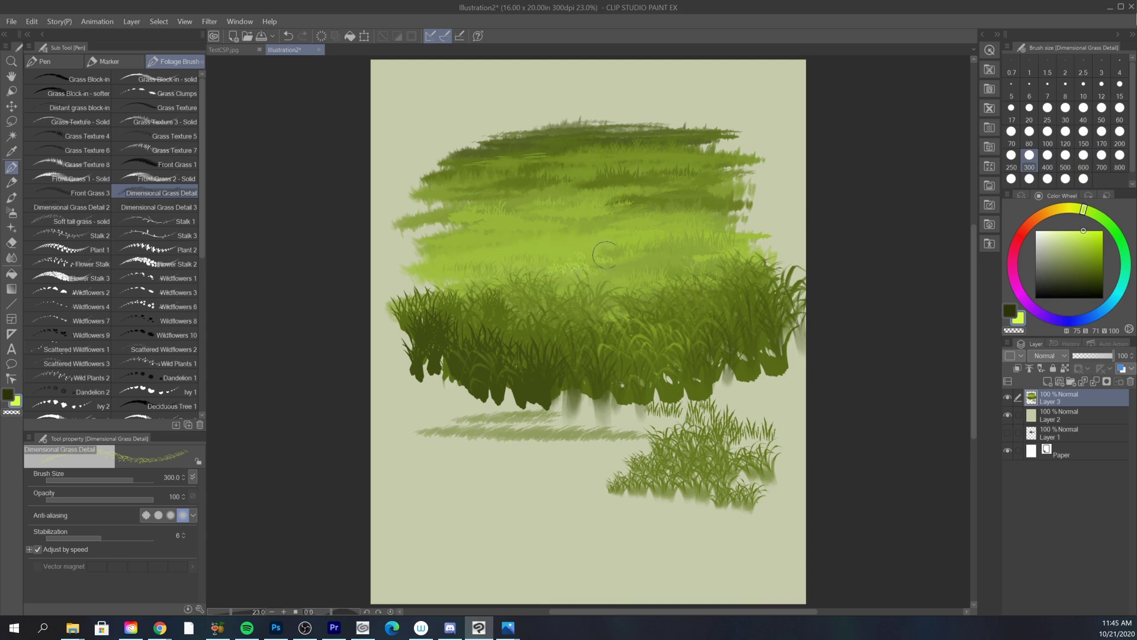
pyautogui.press(']')
pyautogui.press(']')
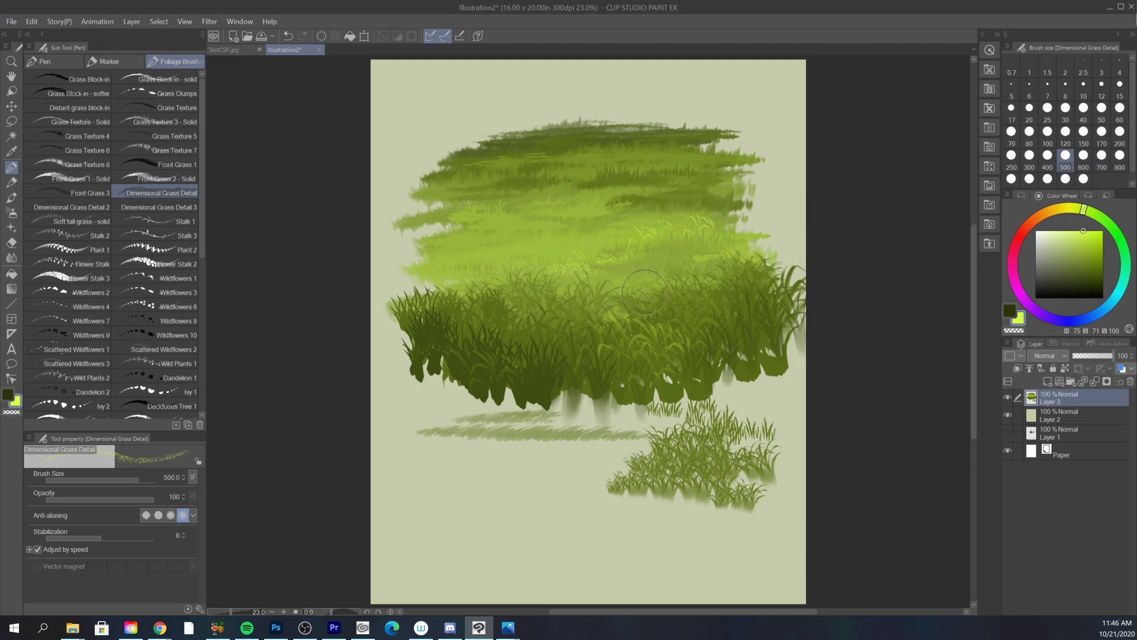
# - Add Dimensional Grass Detail 2 blades to the middle grass at sizes 400 and 500 and to the foreground at 800 in a sampled green
pyautogui.click(71, 207)
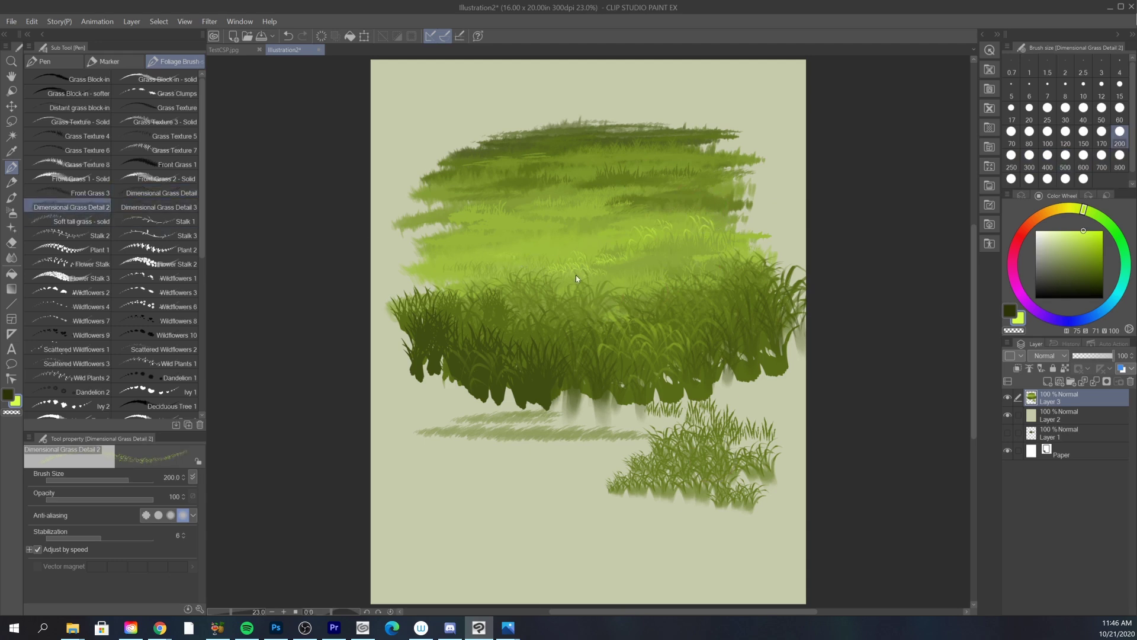
pyautogui.press(']')
pyautogui.press(']')
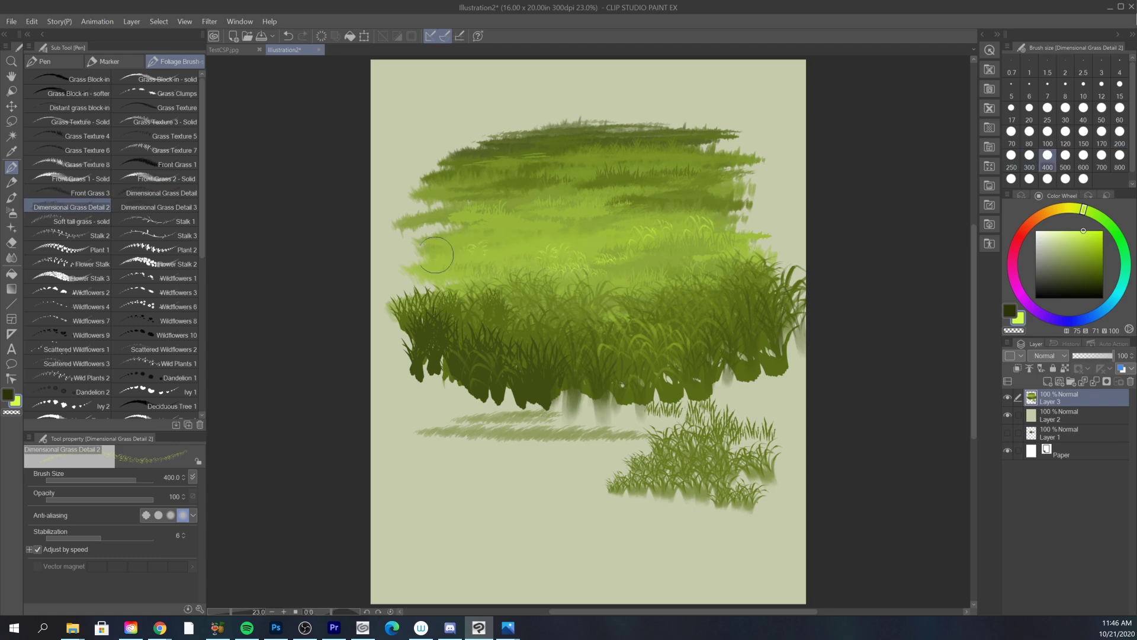
pyautogui.press(']')
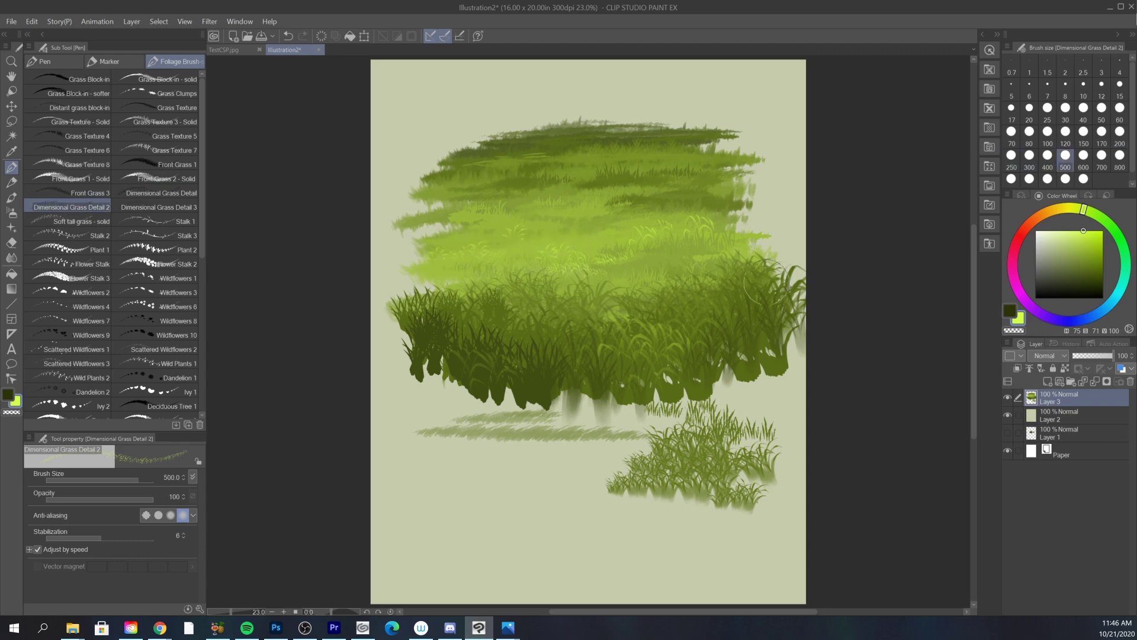
pyautogui.press(']')
pyautogui.press(']')
pyautogui.press(']')
pyautogui.keyDown('alt'); pyautogui.click(631, 341); pyautogui.keyUp('alt')
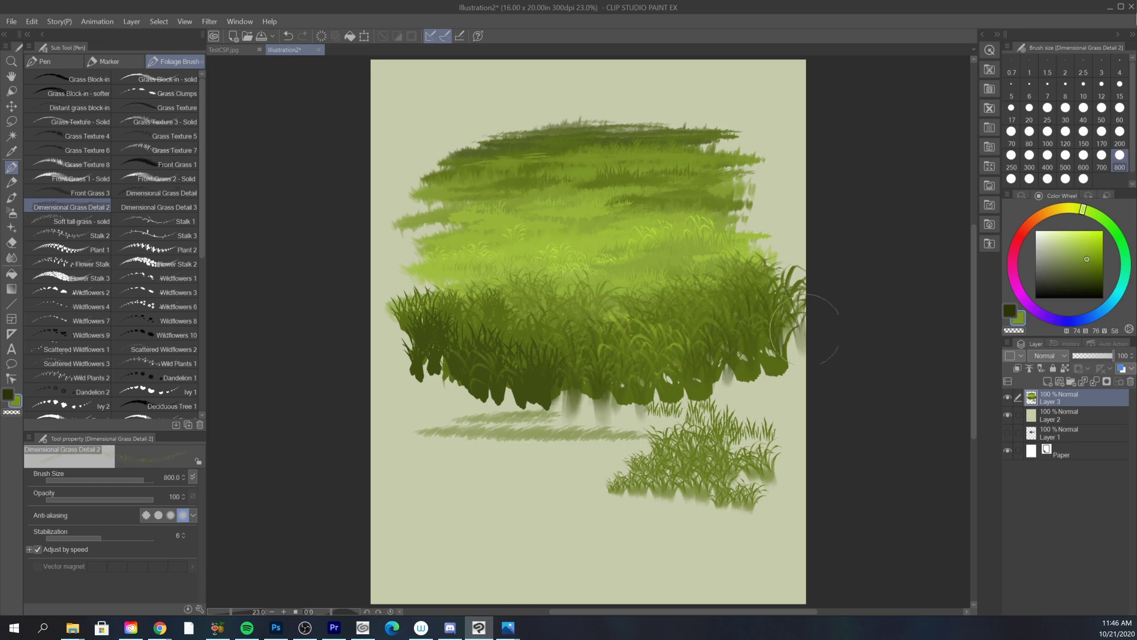
# - Add Dimensional Grass Detail 3 blades to the foreground at size 1000 and pale sampled yellow-green ones to the middle grass at 300 and 600
pyautogui.click(159, 206)
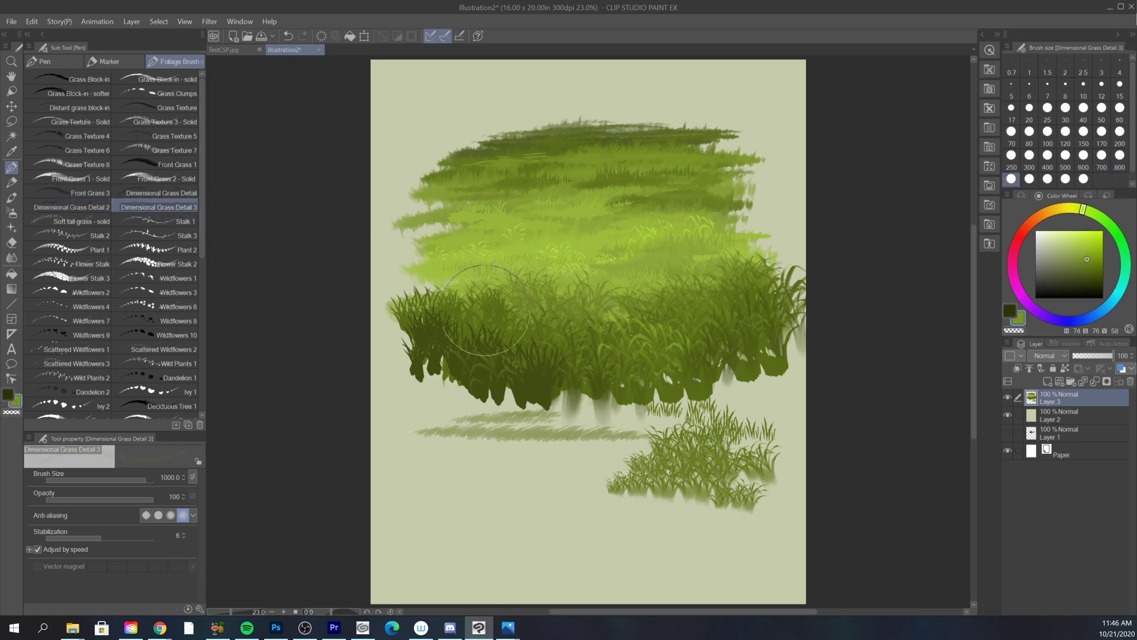
pyautogui.keyDown('alt'); pyautogui.click(629, 233); pyautogui.keyUp('alt')
pyautogui.press('[')
pyautogui.press('[')
pyautogui.press('[')
pyautogui.press('[')
pyautogui.press('[')
pyautogui.press('[')
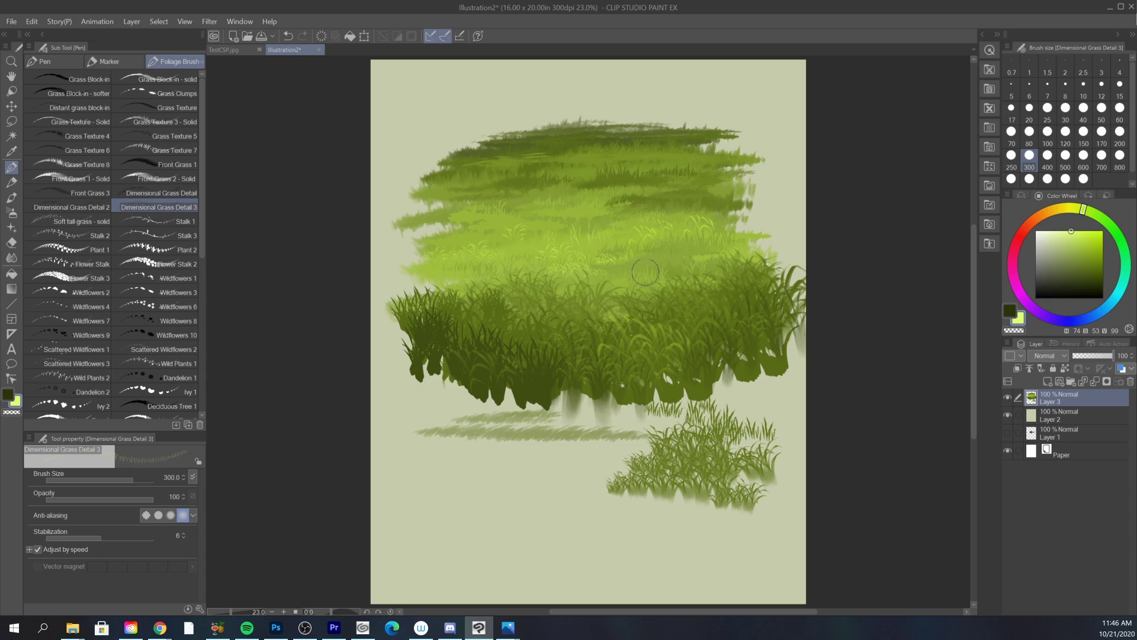
pyautogui.press(']')
pyautogui.press(']')
pyautogui.press(']')
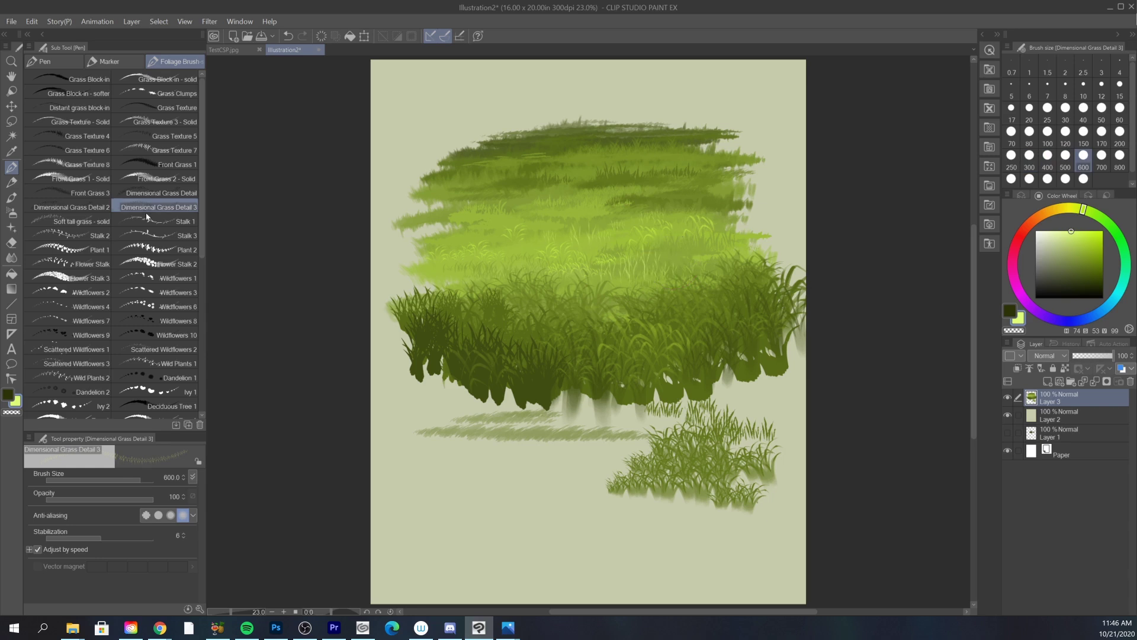
# - Paint dark green and olive tall grass stems above the foreground's left end with the Soft tall grass - solid brush at size 1500
pyautogui.click(74, 221)
pyautogui.keyDown('alt'); pyautogui.click(462, 325); pyautogui.keyUp('alt')
pyautogui.press(']')
pyautogui.press(']')
pyautogui.press(']')
pyautogui.press(']')
pyautogui.press(']')
pyautogui.press(']')
pyautogui.press(']')
pyautogui.press(']')
pyautogui.moveTo(421, 303); pyautogui.dragTo(504, 290)
pyautogui.hotkey('ctrl', 'z')
pyautogui.moveTo(419, 303)
pyautogui.mouseDown()
pyautogui.moveTo(496, 289)
pyautogui.moveTo(449, 276)
pyautogui.mouseUp()
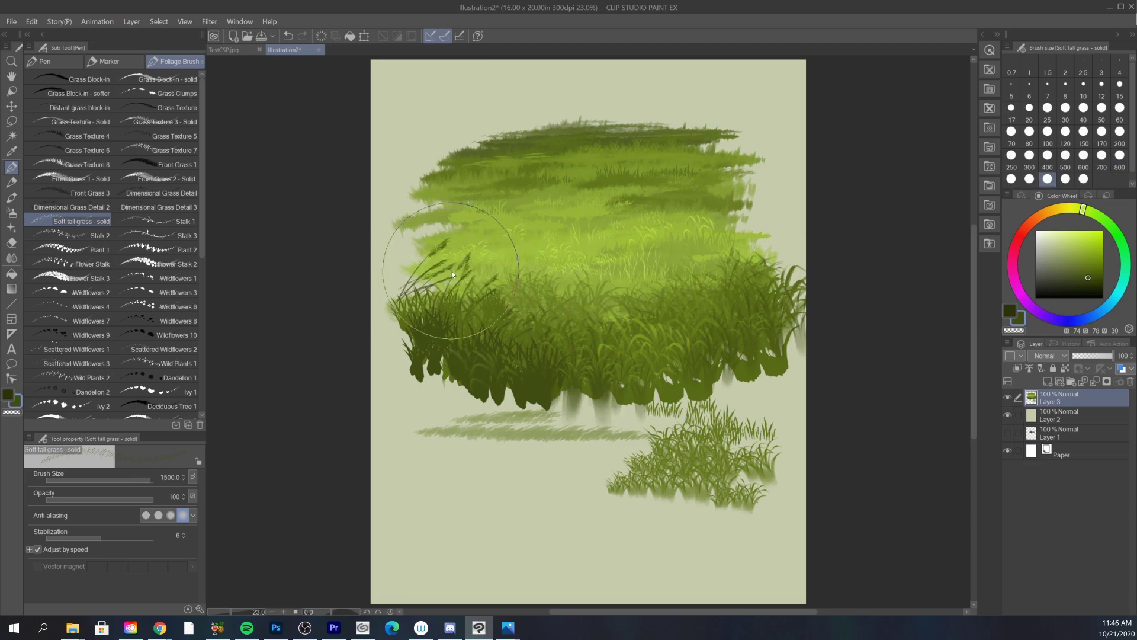
pyautogui.click(1085, 267)
pyautogui.moveTo(427, 286); pyautogui.dragTo(451, 261)
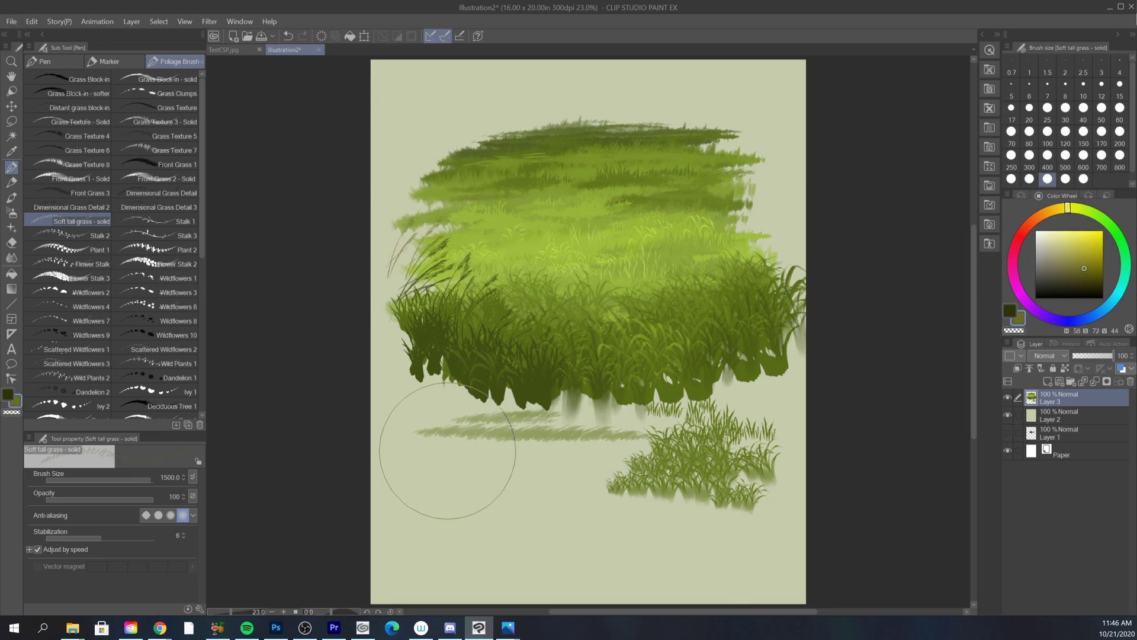
# - Paint a dark green stalk in the foreground and lighter sampled-green ones over the middle grass with the Stalk 1 brush at size 700
pyautogui.click(171, 221)
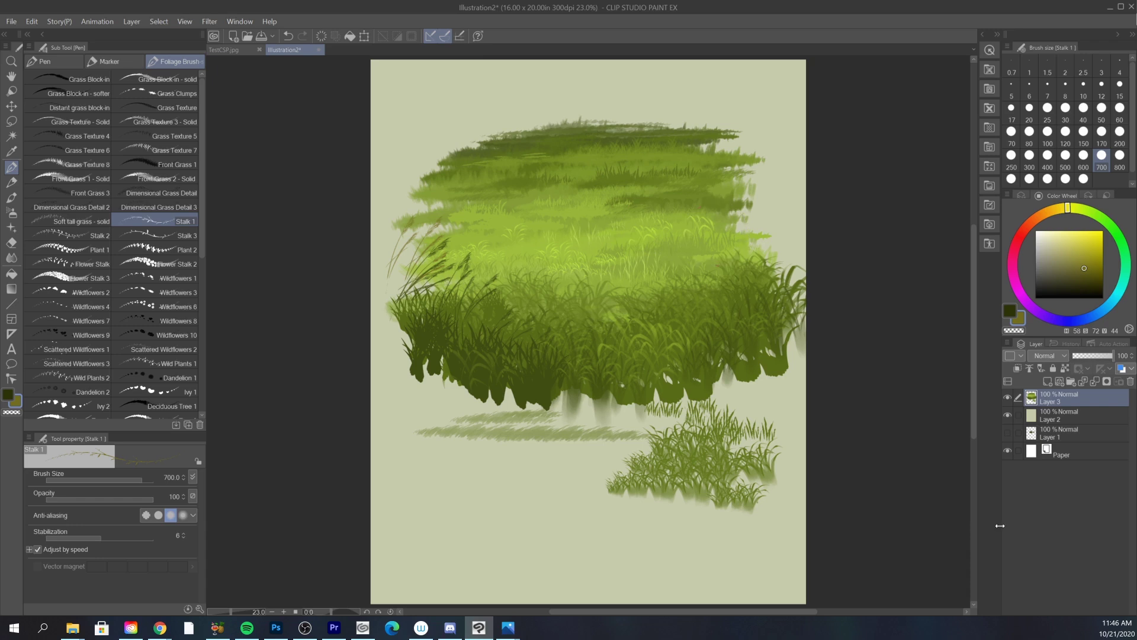
pyautogui.keyDown('alt'); pyautogui.click(537, 365); pyautogui.keyUp('alt')
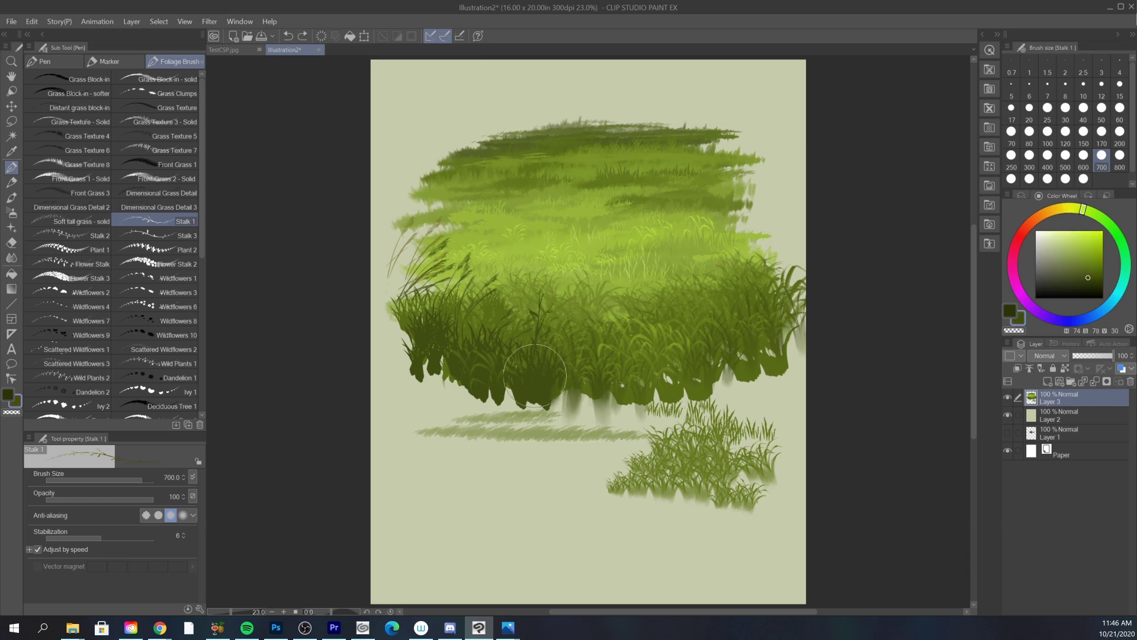
pyautogui.moveTo(537, 336); pyautogui.dragTo(546, 310)
pyautogui.keyDown('alt'); pyautogui.click(703, 268); pyautogui.keyUp('alt')
pyautogui.moveTo(711, 269); pyautogui.dragTo(714, 236)
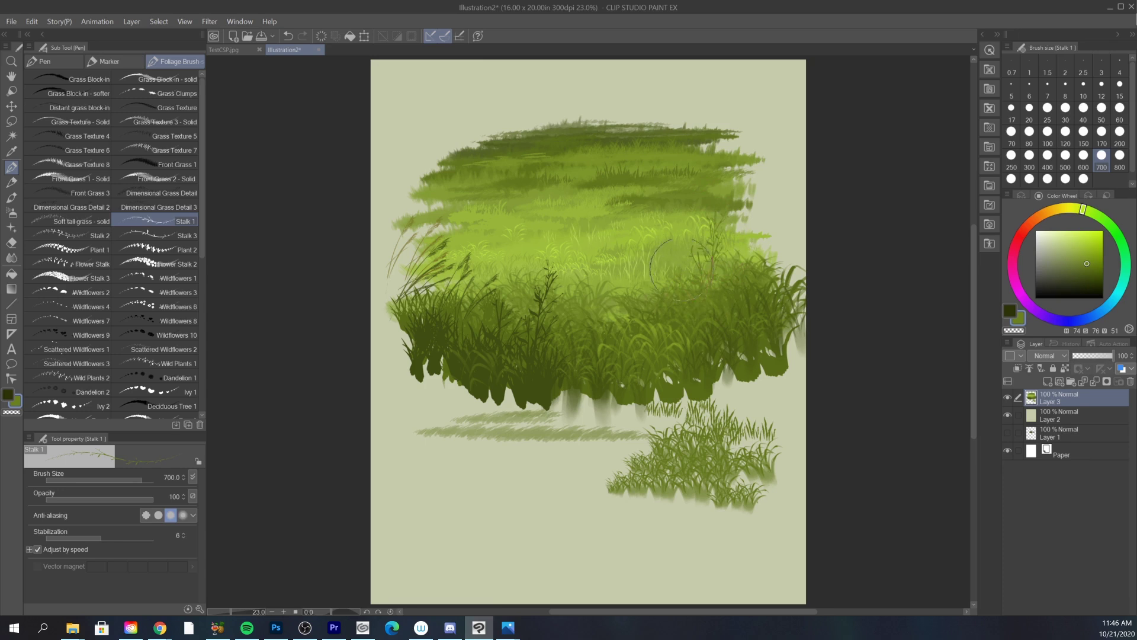
pyautogui.moveTo(665, 286); pyautogui.dragTo(672, 239)
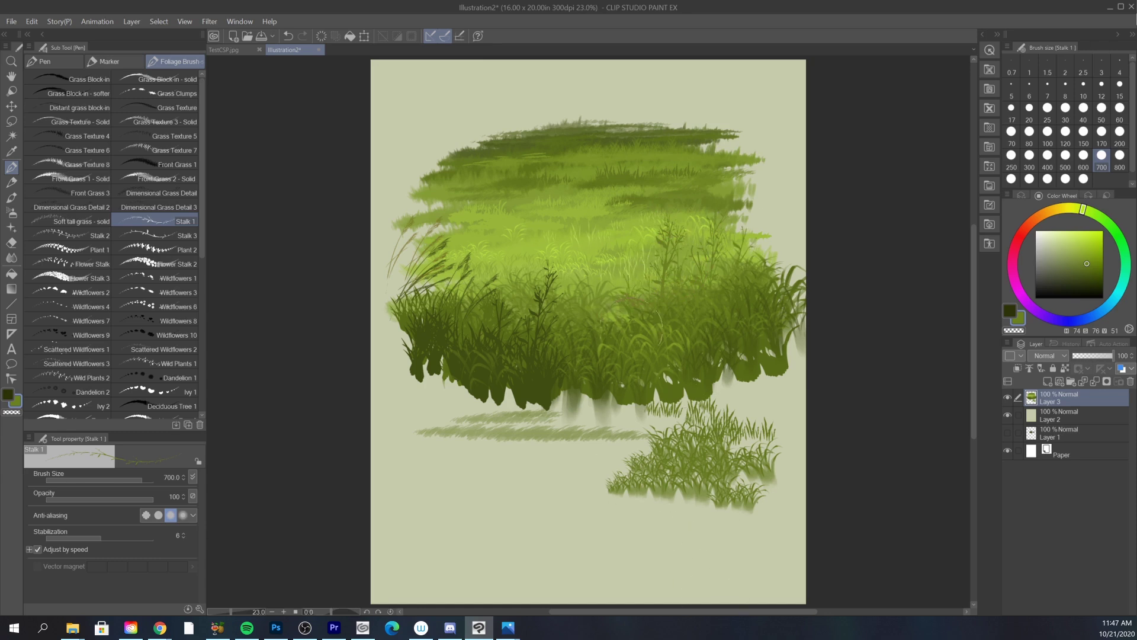
# - Paint leafy green stalks in the middle grass and a diagonal sample below the patch with the Stalk 2 brush at size 800
pyautogui.press('.')
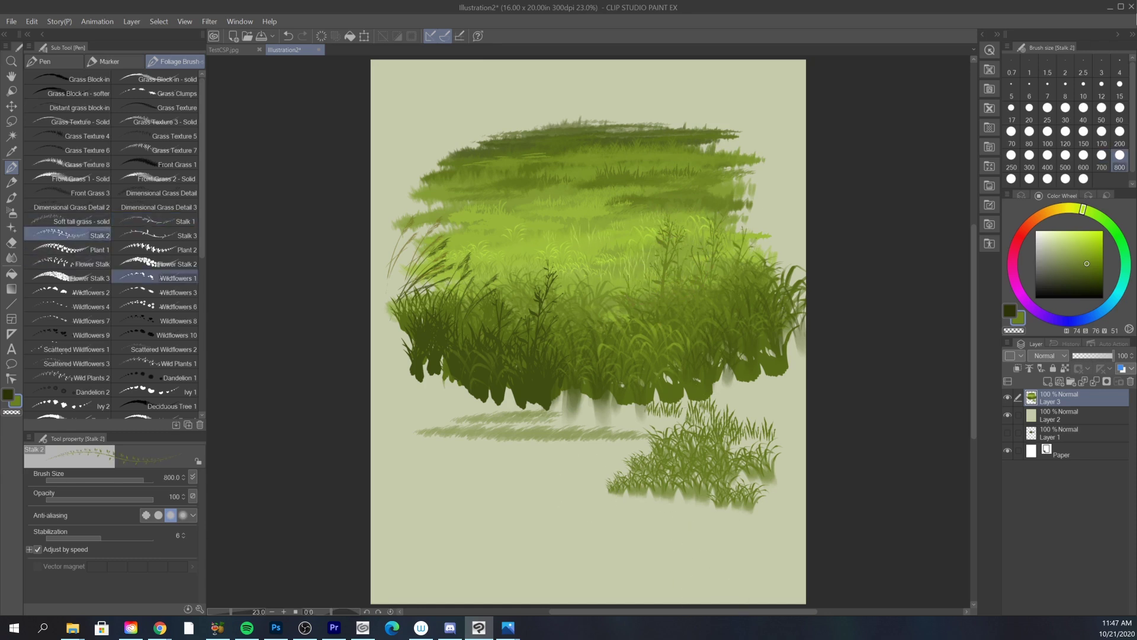
pyautogui.click(1089, 268)
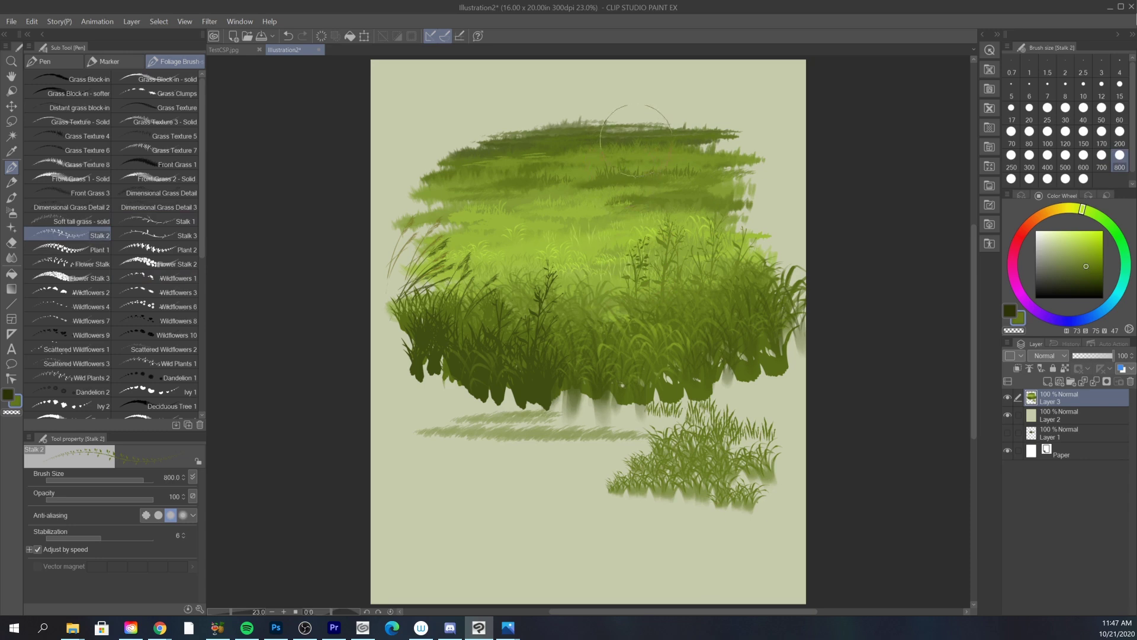
pyautogui.moveTo(412, 465); pyautogui.dragTo(504, 552)
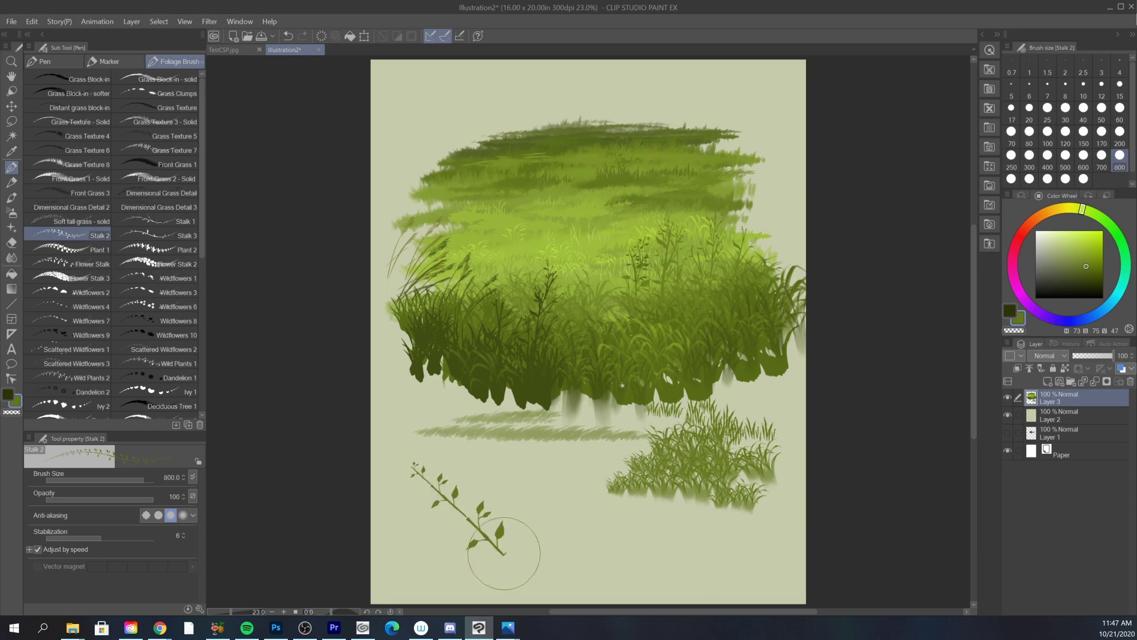
# - Paint two diagonal Stalk 3 samples below the patch and tall dark green stalks above the foreground at size 500
pyautogui.click(155, 235)
pyautogui.moveTo(467, 458); pyautogui.dragTo(558, 556)
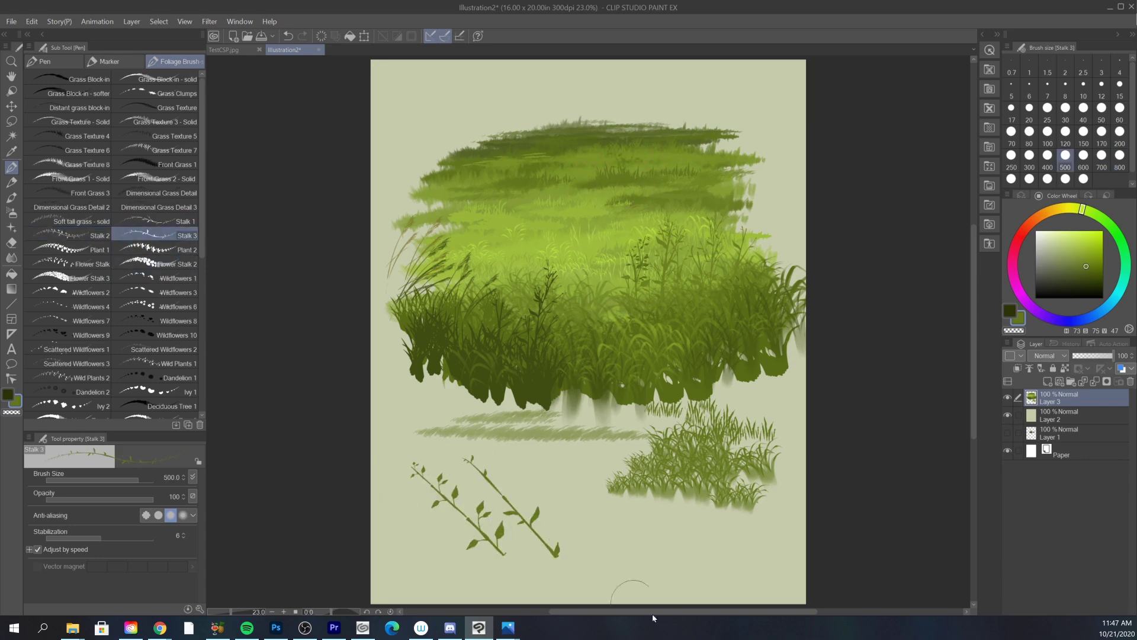
pyautogui.moveTo(473, 458); pyautogui.dragTo(560, 514)
pyautogui.keyDown('alt'); pyautogui.click(522, 351); pyautogui.keyUp('alt')
pyautogui.moveTo(522, 270); pyautogui.dragTo(512, 336)
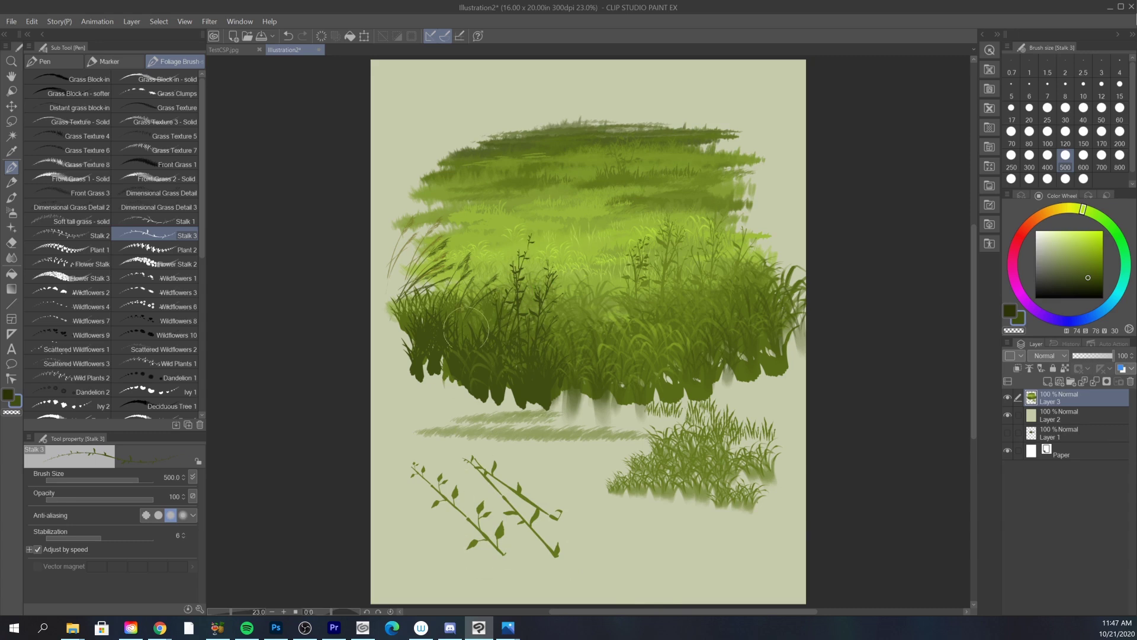
pyautogui.moveTo(518, 231)
pyautogui.mouseDown()
pyautogui.moveTo(522, 253)
pyautogui.moveTo(527, 246)
pyautogui.mouseUp()
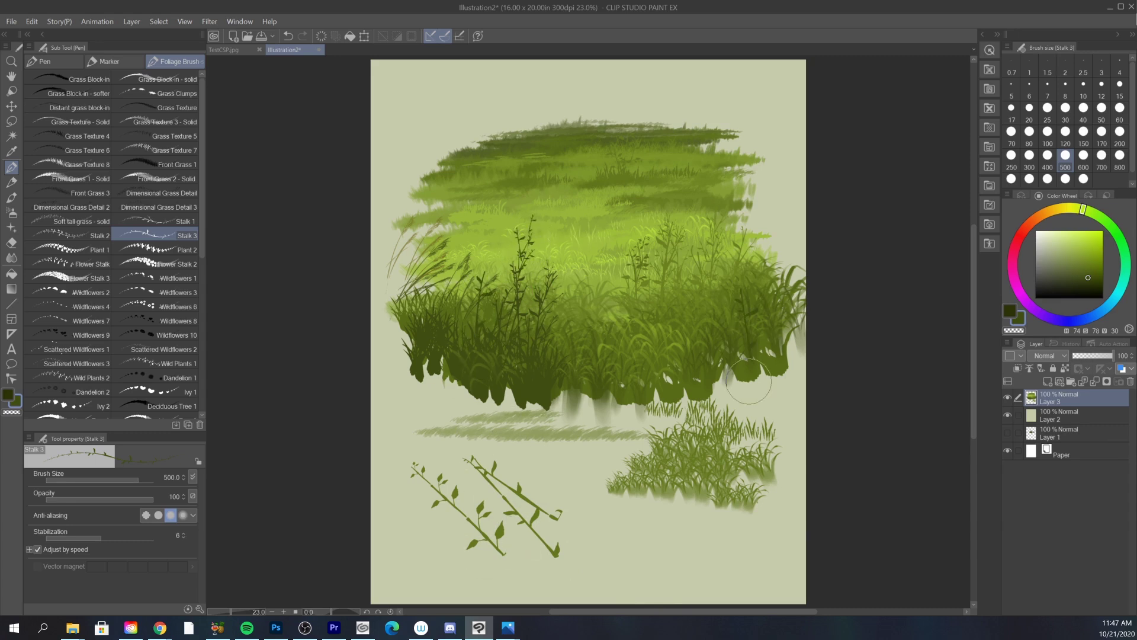
# - Paint a sample cluster of dark green leaves below the patch with the Plant 1 brush at size 800
pyautogui.click(75, 250)
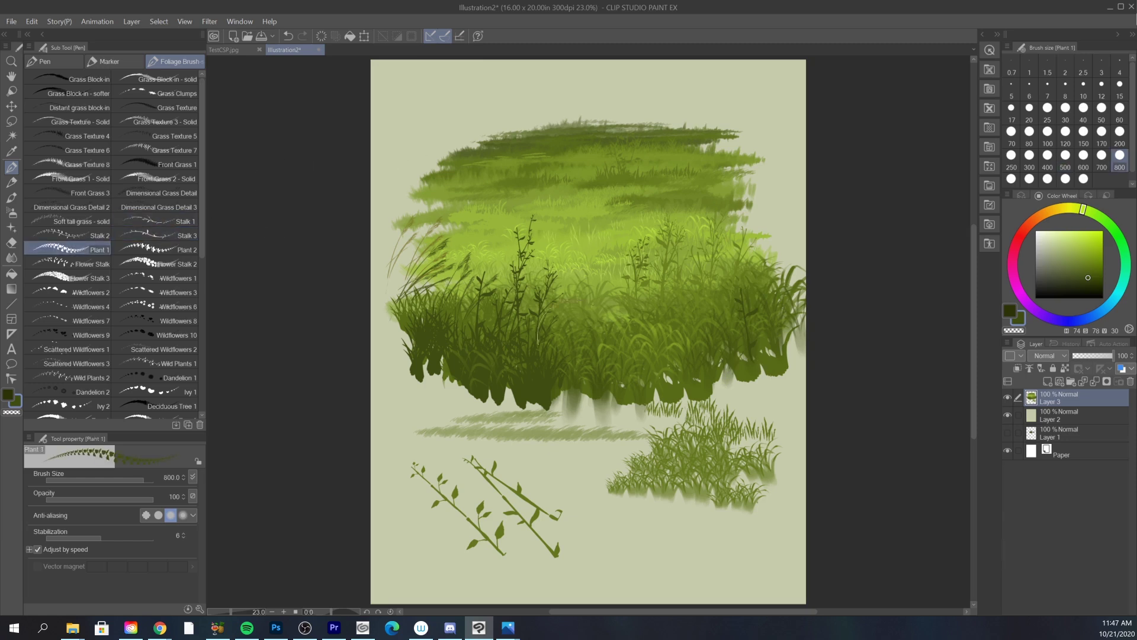
pyautogui.moveTo(637, 518); pyautogui.dragTo(639, 578)
pyautogui.hotkey('ctrl', 'z')
pyautogui.moveTo(592, 456); pyautogui.dragTo(600, 583)
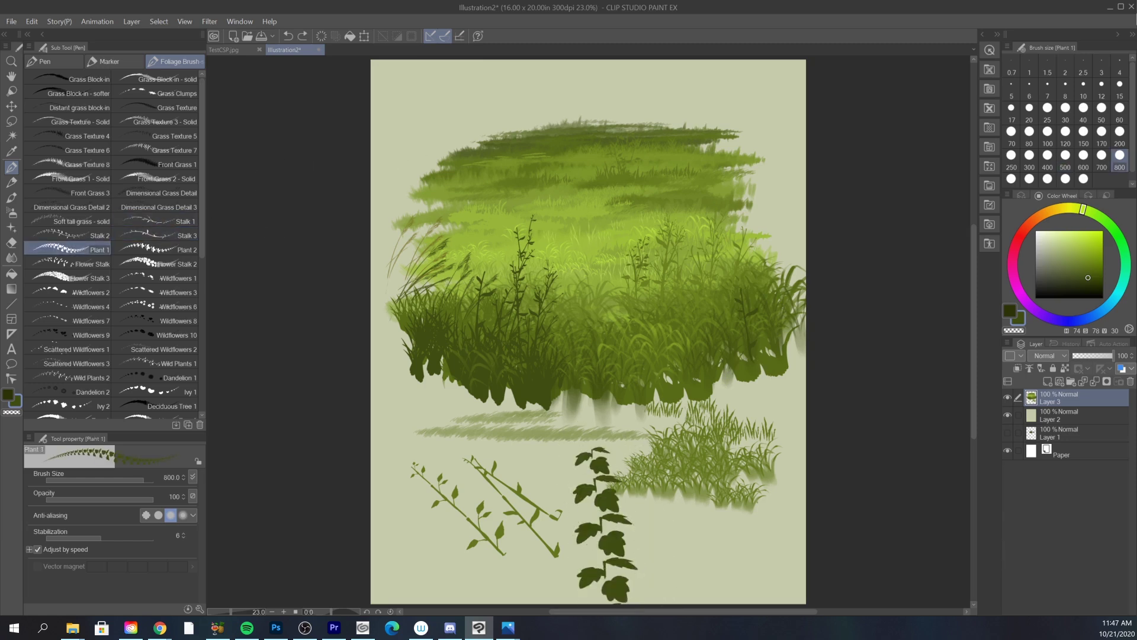
pyautogui.hotkey('ctrl', 'z')
pyautogui.moveTo(591, 486)
pyautogui.mouseDown()
pyautogui.moveTo(610, 518)
pyautogui.moveTo(592, 527)
pyautogui.moveTo(575, 517)
pyautogui.moveTo(607, 504)
pyautogui.moveTo(579, 526)
pyautogui.moveTo(562, 518)
pyautogui.moveTo(548, 485)
pyautogui.moveTo(577, 511)
pyautogui.moveTo(651, 503)
pyautogui.mouseUp()
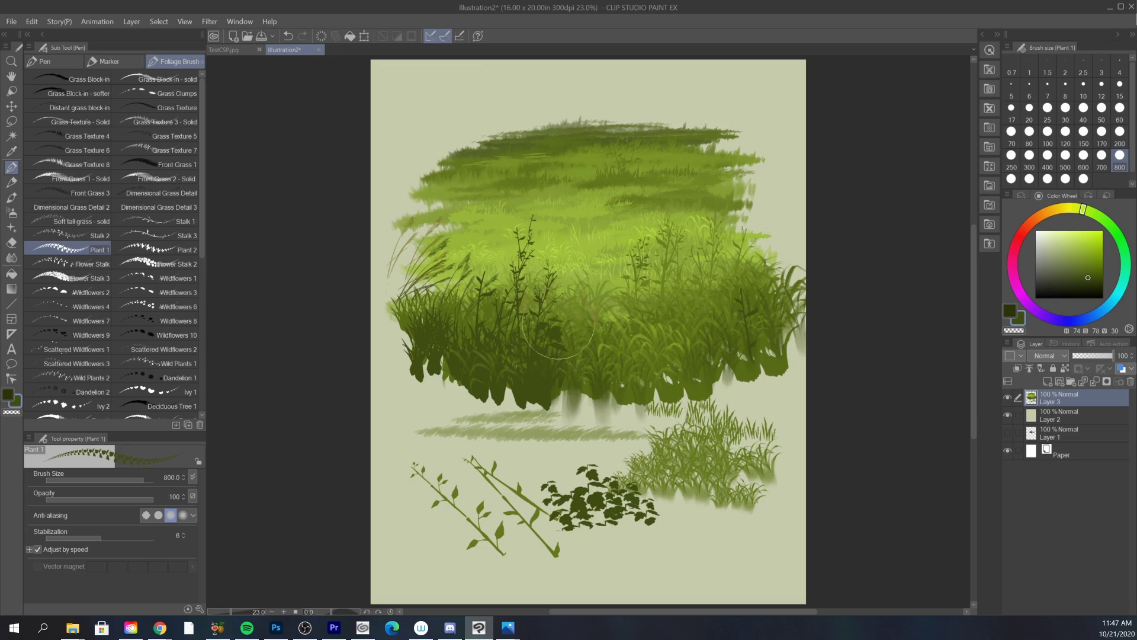
# - Cover the foreground's left-centre with darker green Plant 1 leaves, enlarging the brush to 1200
pyautogui.moveTo(535, 325)
pyautogui.mouseDown()
pyautogui.moveTo(546, 375)
pyautogui.moveTo(518, 389)
pyautogui.moveTo(510, 358)
pyautogui.moveTo(560, 357)
pyautogui.moveTo(559, 391)
pyautogui.moveTo(551, 340)
pyautogui.moveTo(579, 362)
pyautogui.moveTo(540, 410)
pyautogui.moveTo(469, 343)
pyautogui.mouseUp()
pyautogui.click(1086, 286)
pyautogui.click(1086, 284)
pyautogui.hotkey('ctrl', 'z')
pyautogui.press(']')
pyautogui.press(']')
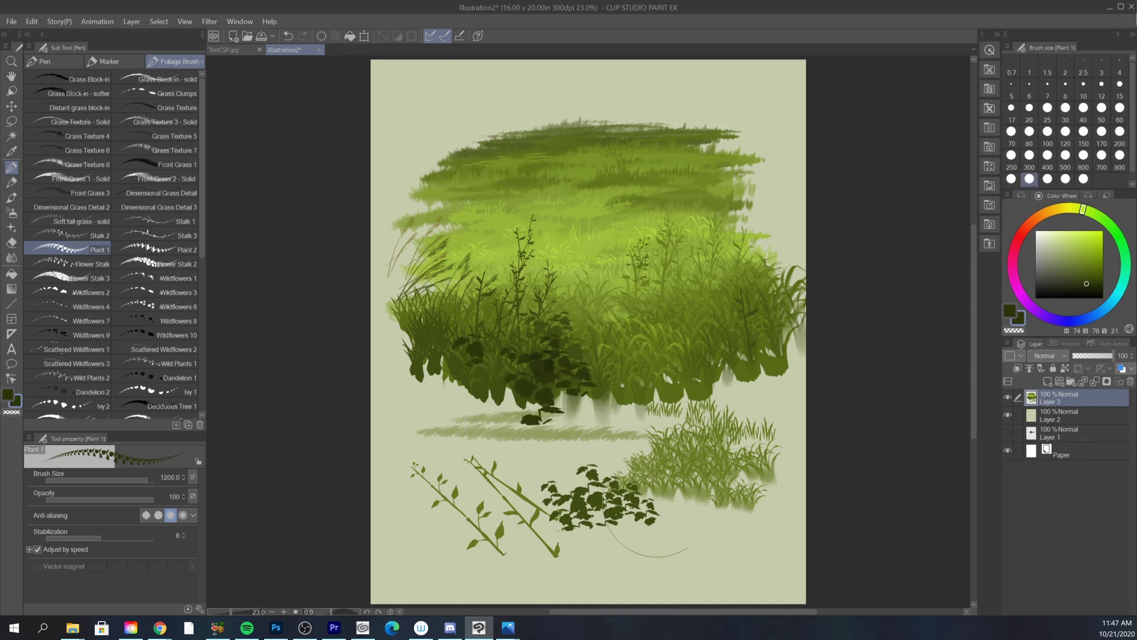
# - Add Plant 1 leaves in sampled dark greens to the foreground's right side and left end at size 1200
pyautogui.keyDown('alt'); pyautogui.click(690, 332); pyautogui.keyUp('alt')
pyautogui.moveTo(687, 329)
pyautogui.mouseDown()
pyautogui.moveTo(696, 356)
pyautogui.moveTo(704, 306)
pyautogui.moveTo(705, 344)
pyautogui.moveTo(685, 366)
pyautogui.moveTo(671, 327)
pyautogui.moveTo(664, 365)
pyautogui.mouseUp()
pyautogui.moveTo(754, 313)
pyautogui.mouseDown()
pyautogui.moveTo(729, 373)
pyautogui.moveTo(706, 380)
pyautogui.mouseUp()
pyautogui.keyDown('alt'); pyautogui.click(598, 503); pyautogui.keyUp('alt')
pyautogui.moveTo(445, 347); pyautogui.dragTo(449, 361)
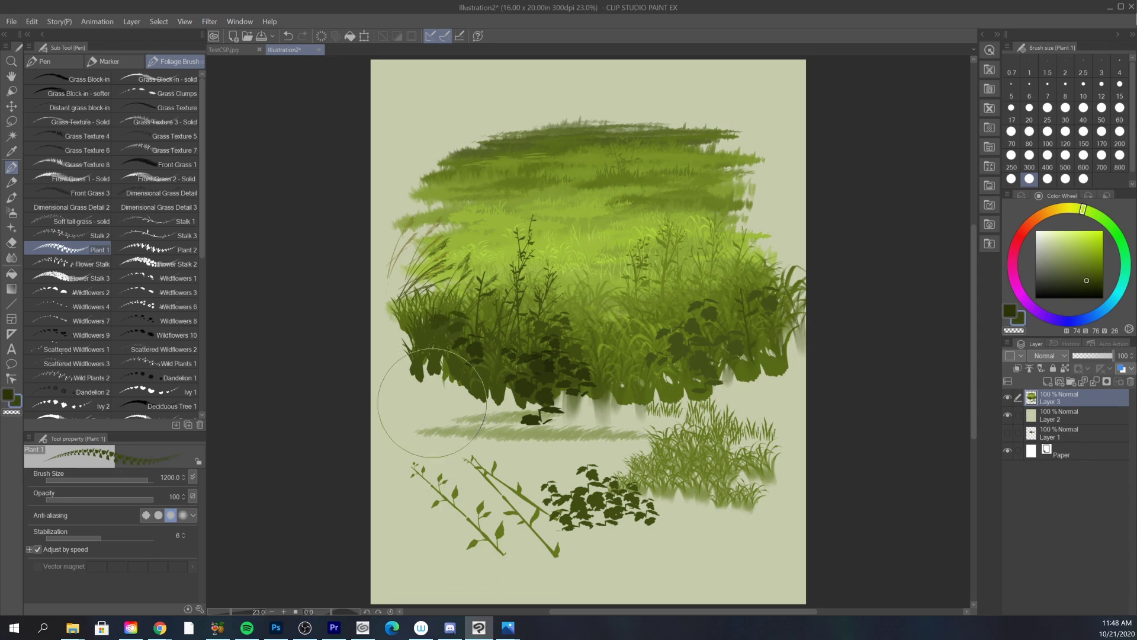
# - Paint a Plant 2 sample below the patch and dark green Plant 2 leaves over both sides of the foreground at size 1200
pyautogui.click(155, 249)
pyautogui.moveTo(657, 536)
pyautogui.mouseDown()
pyautogui.moveTo(682, 593)
pyautogui.moveTo(682, 526)
pyautogui.moveTo(698, 571)
pyautogui.moveTo(722, 576)
pyautogui.moveTo(700, 562)
pyautogui.mouseUp()
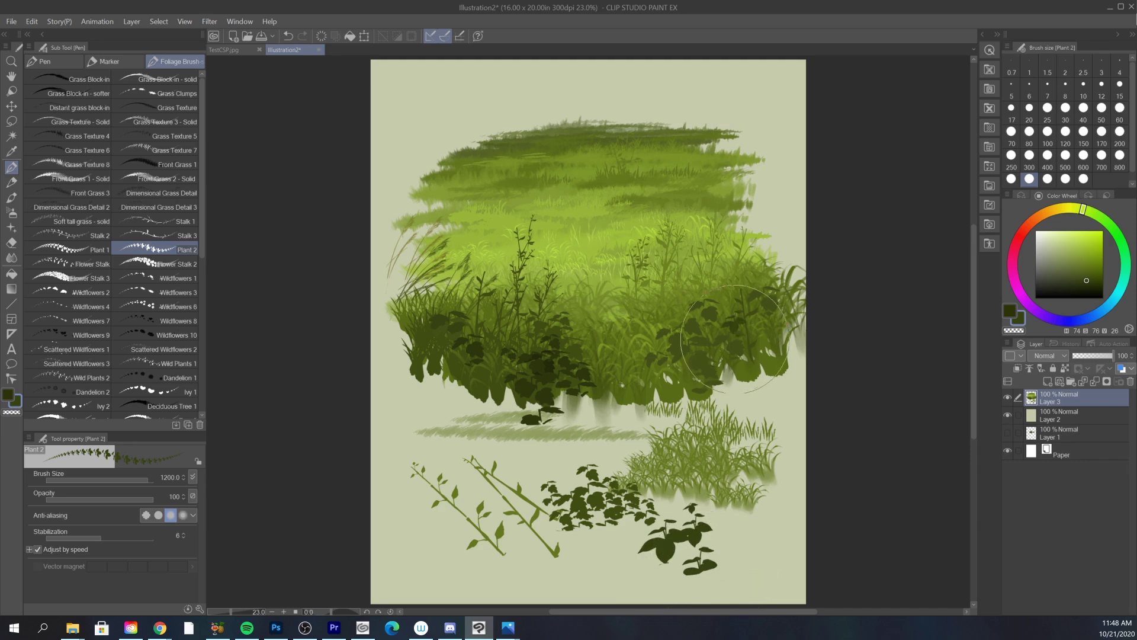
pyautogui.moveTo(727, 332)
pyautogui.mouseDown()
pyautogui.moveTo(748, 345)
pyautogui.moveTo(749, 364)
pyautogui.moveTo(774, 314)
pyautogui.moveTo(746, 377)
pyautogui.moveTo(704, 372)
pyautogui.moveTo(690, 408)
pyautogui.moveTo(689, 372)
pyautogui.moveTo(659, 427)
pyautogui.mouseUp()
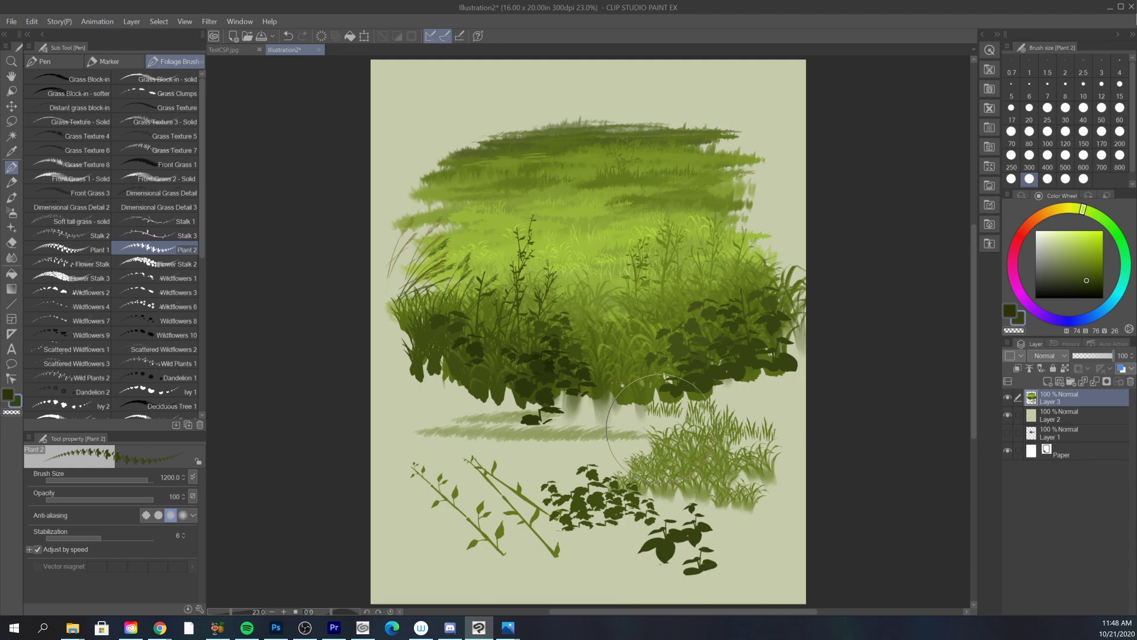
pyautogui.keyDown('alt'); pyautogui.click(515, 378); pyautogui.keyUp('alt')
pyautogui.moveTo(526, 378)
pyautogui.mouseDown()
pyautogui.moveTo(485, 355)
pyautogui.moveTo(455, 402)
pyautogui.mouseUp()
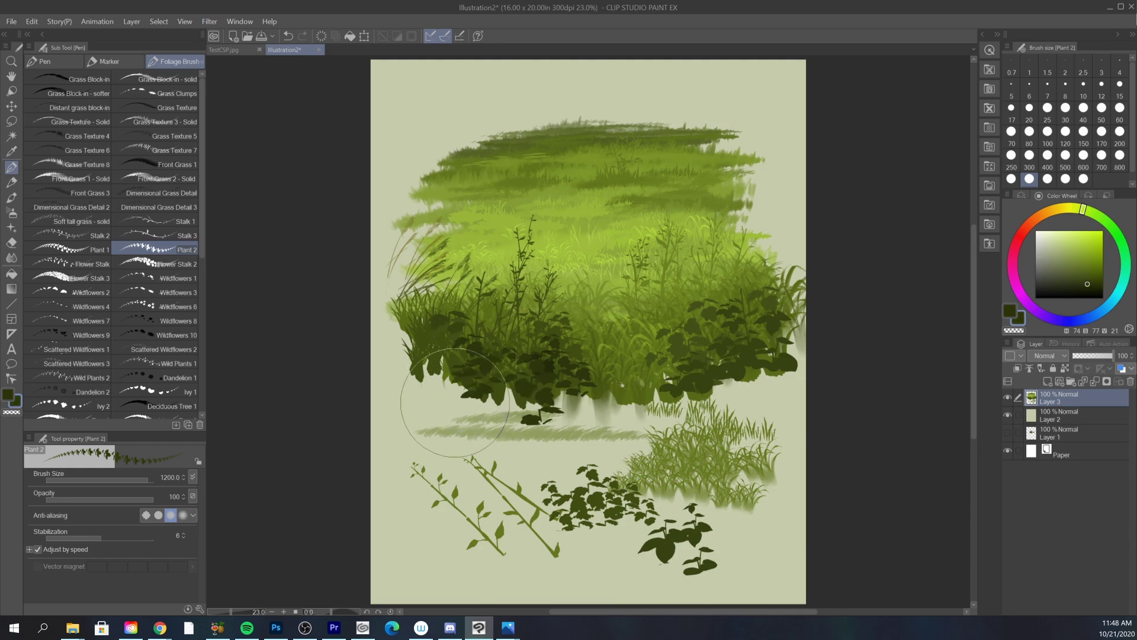
# - Paint small crimson-pink blossoms around the right-hand foreground and stalks with the Flower Stalk brush at size 500
pyautogui.click(108, 268)
pyautogui.moveTo(526, 491); pyautogui.dragTo(524, 441)
pyautogui.hotkey('ctrl', 'z')
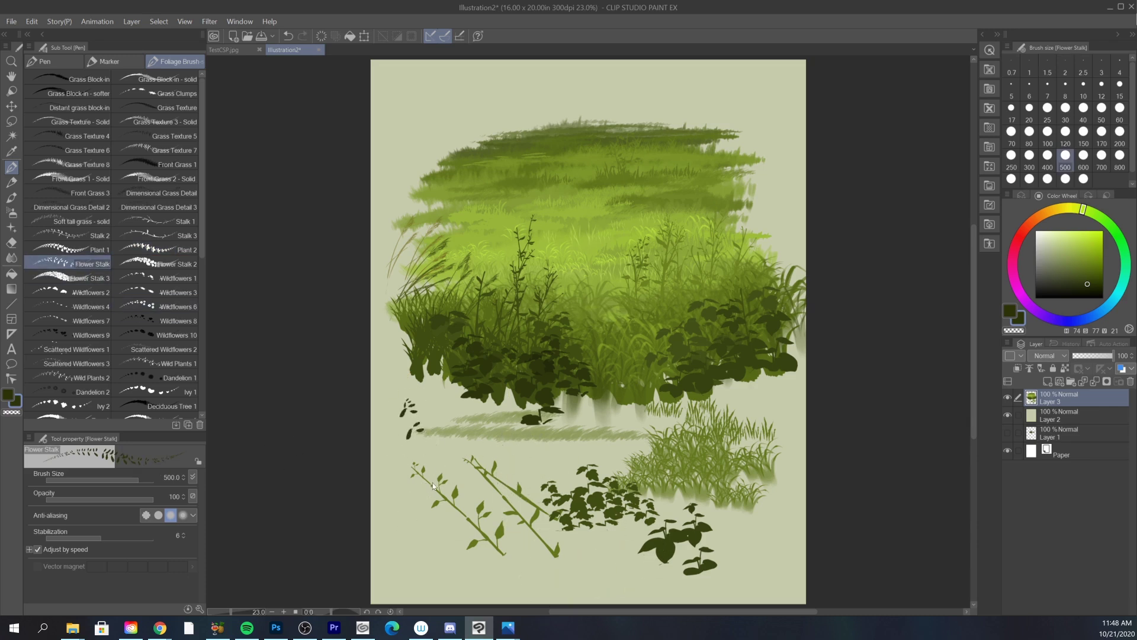
pyautogui.click(1036, 220)
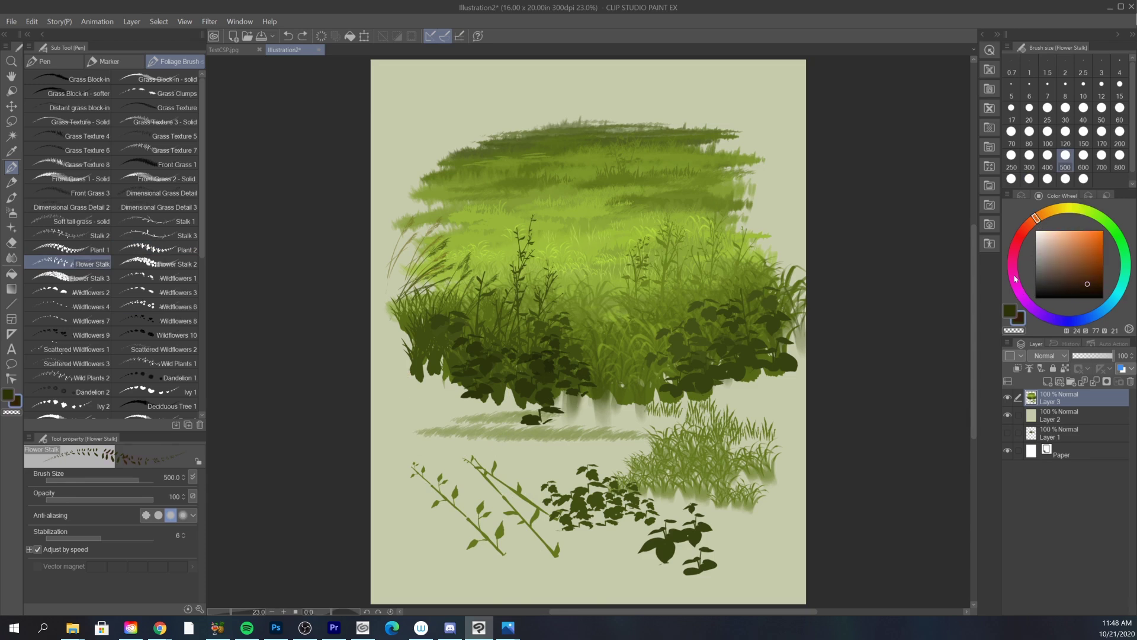
pyautogui.click(1013, 257)
pyautogui.click(1083, 261)
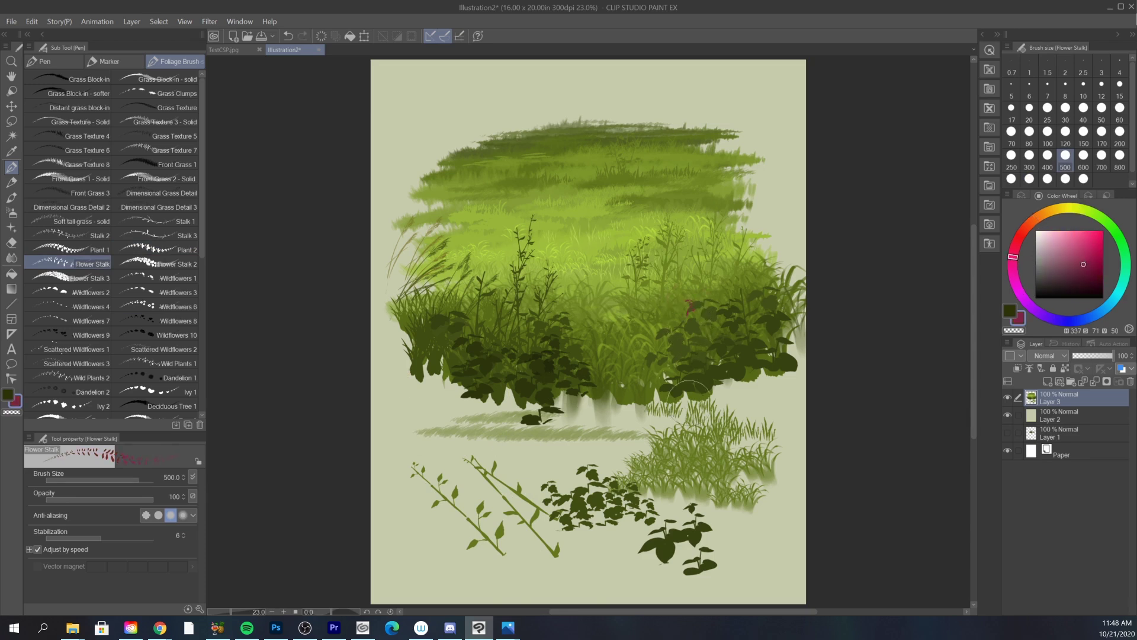
pyautogui.moveTo(688, 301); pyautogui.dragTo(705, 323)
pyautogui.moveTo(714, 233)
pyautogui.mouseDown()
pyautogui.moveTo(716, 248)
pyautogui.moveTo(715, 228)
pyautogui.mouseUp()
pyautogui.hotkey('ctrl', 'z')
pyautogui.click(1078, 255)
pyautogui.moveTo(745, 244); pyautogui.dragTo(744, 229)
# - Add muted pink flower spikes to the right-hand stalks with the Flower Stalk 2 brush at size 400
pyautogui.click(155, 264)
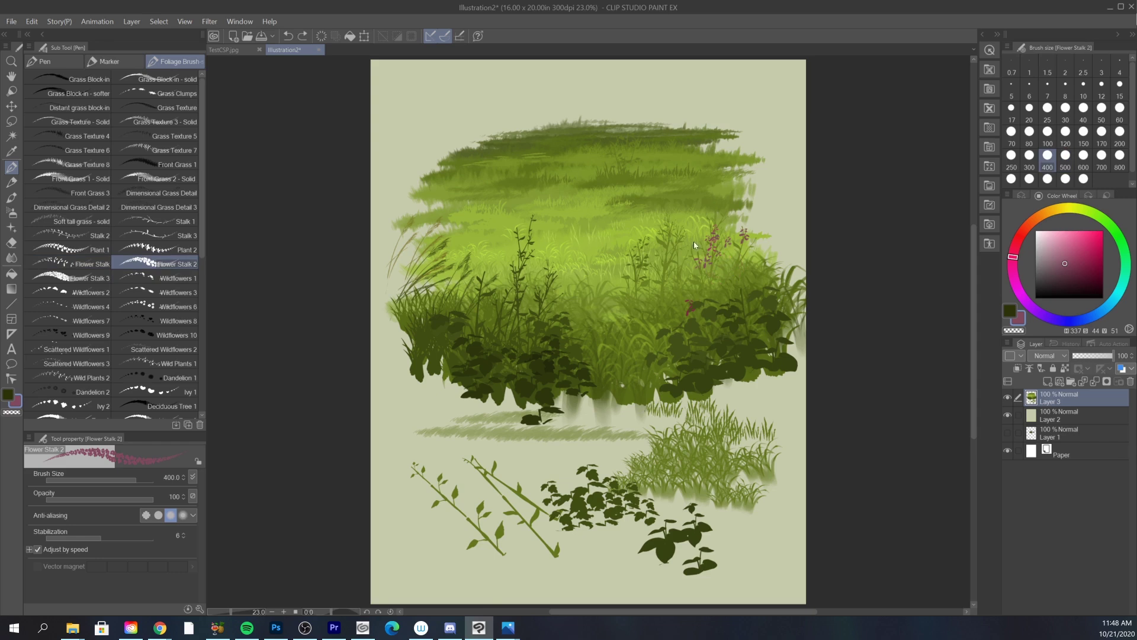
pyautogui.moveTo(692, 325); pyautogui.dragTo(687, 305)
pyautogui.moveTo(664, 240); pyautogui.dragTo(668, 230)
pyautogui.click(1063, 254)
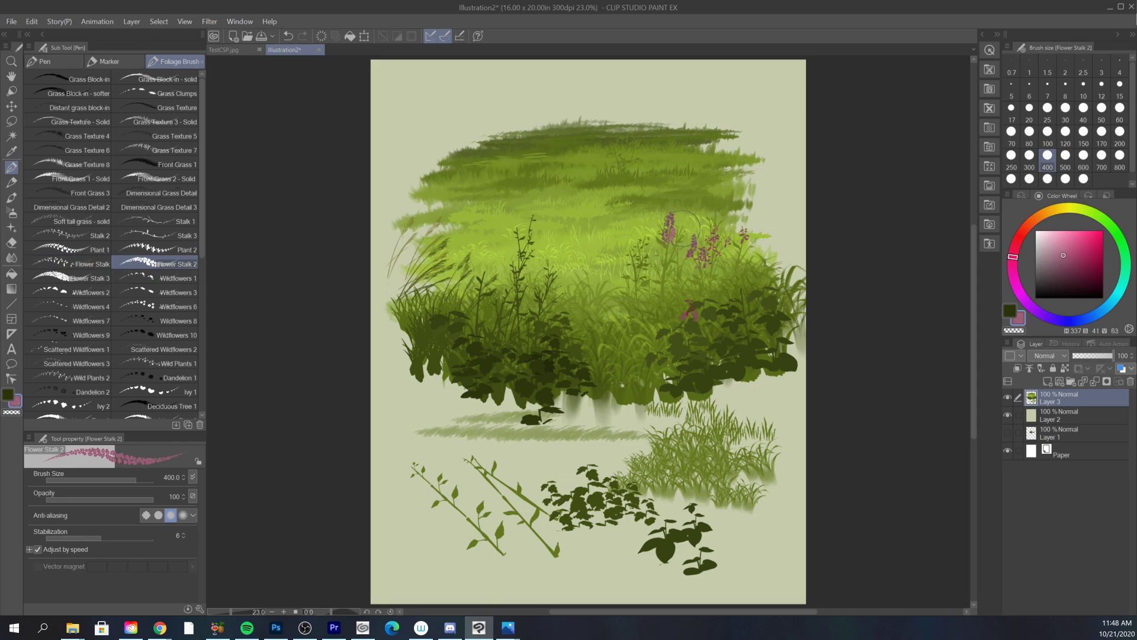
pyautogui.moveTo(667, 260); pyautogui.dragTo(669, 246)
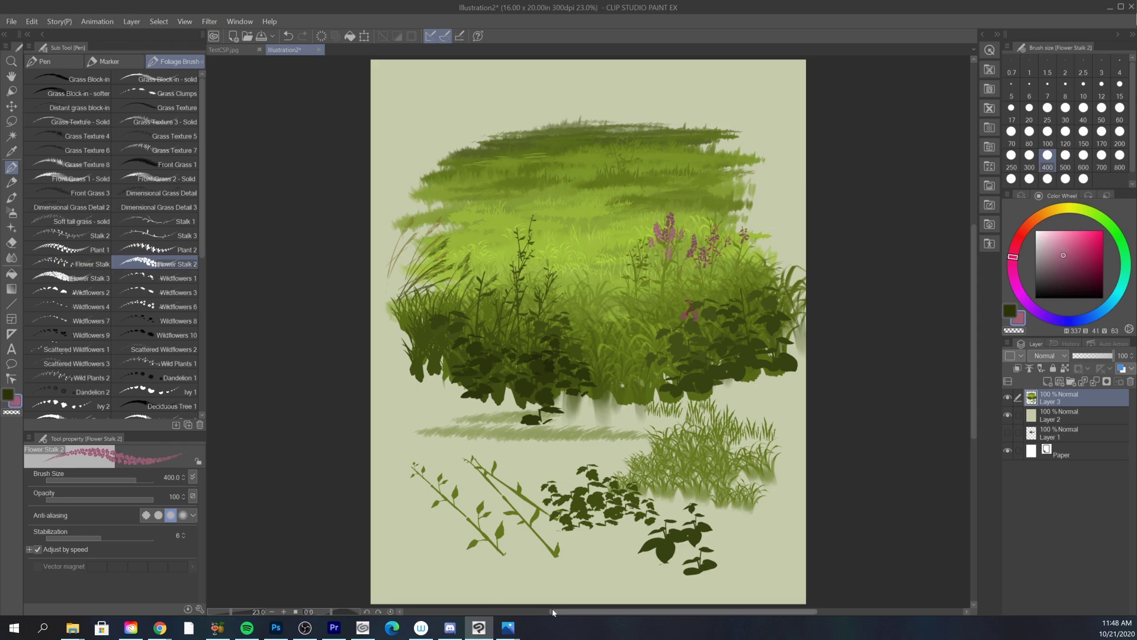
# - Paint dense mauve-pink flower spikes on the tall left stalks with the Flower Stalk 3 brush at size 500
pyautogui.click(89, 277)
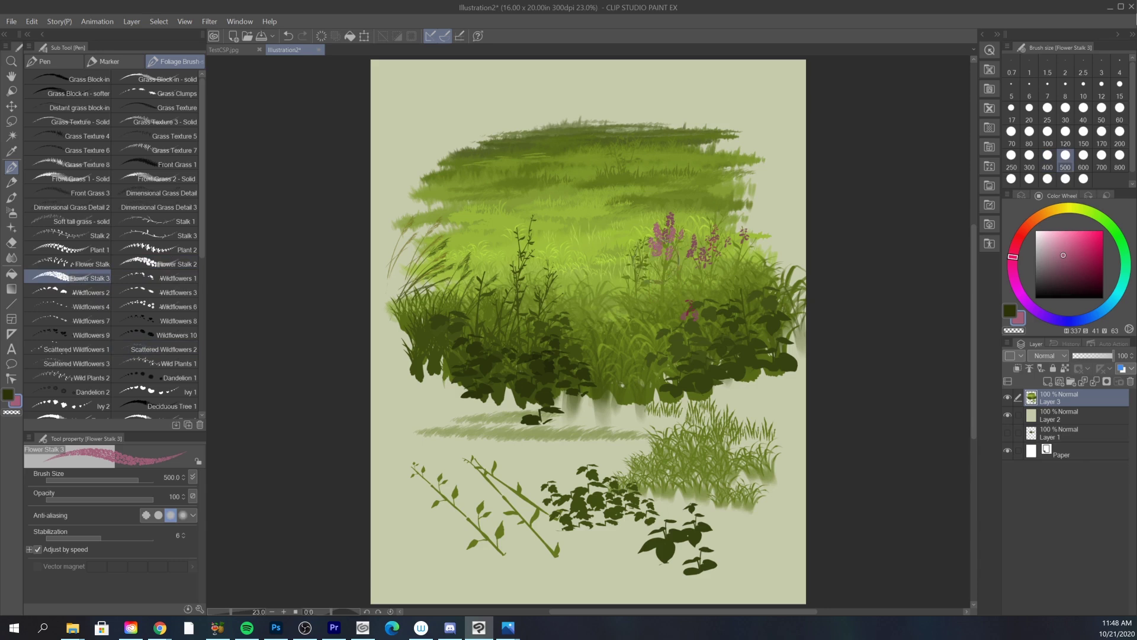
pyautogui.click(1075, 272)
pyautogui.moveTo(516, 259)
pyautogui.mouseDown()
pyautogui.moveTo(535, 211)
pyautogui.moveTo(519, 224)
pyautogui.mouseUp()
pyautogui.hotkey('ctrl', 'z')
pyautogui.click(1066, 266)
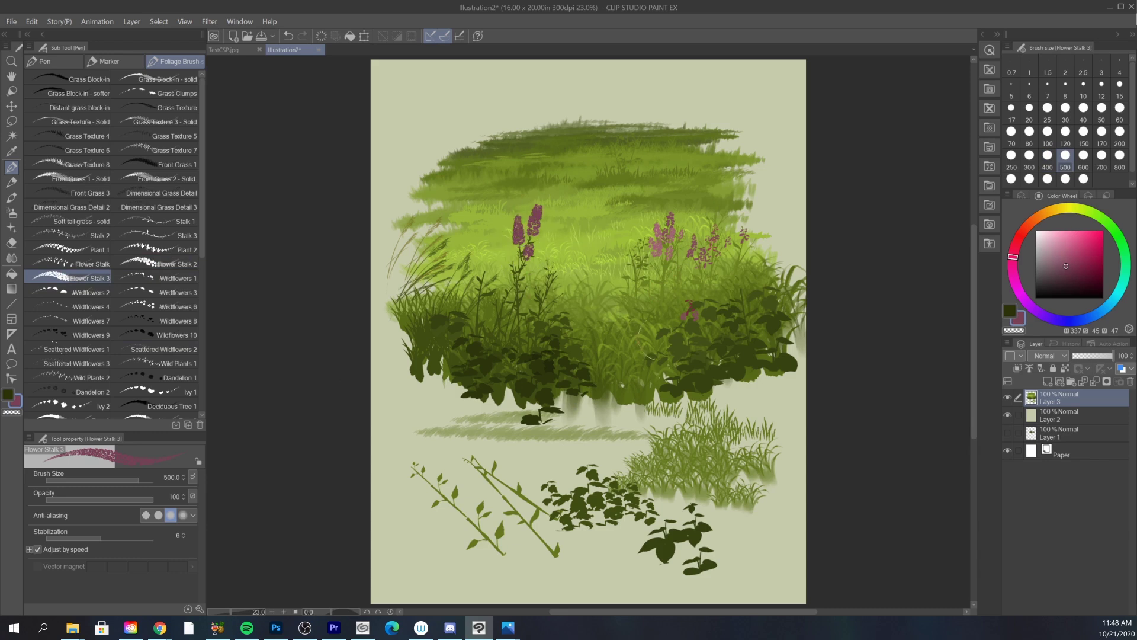
pyautogui.click(1068, 258)
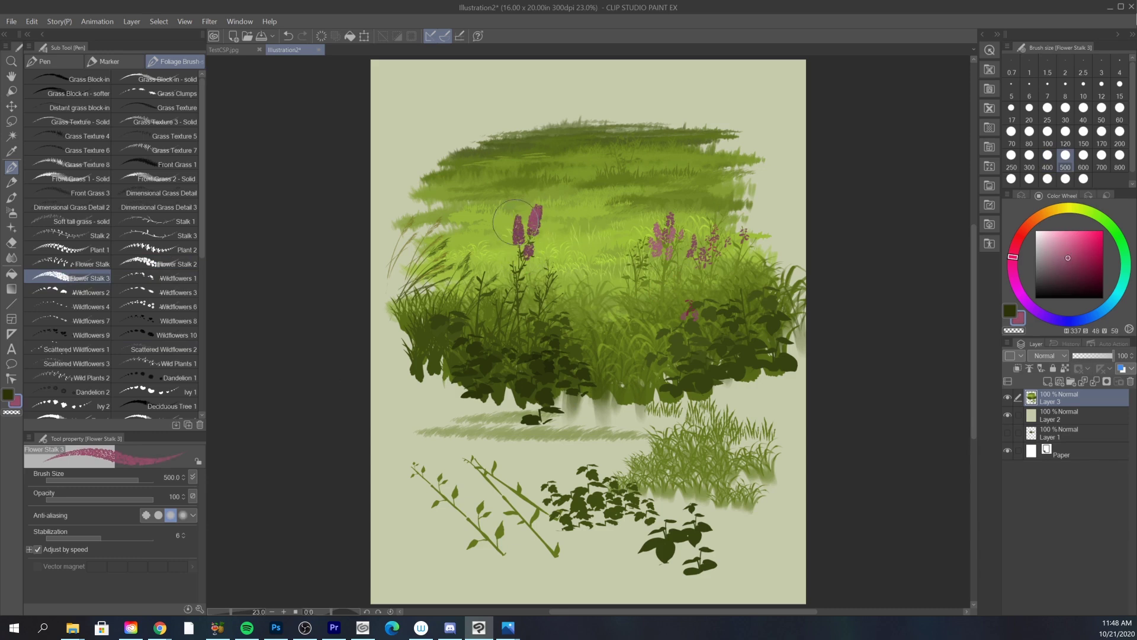
pyautogui.click(514, 256)
# - Add Flower Stalk 3 spikes at the foreground's left end and darker crimson ones on the right side at size 500
pyautogui.moveTo(480, 305); pyautogui.dragTo(483, 273)
pyautogui.click(1067, 267)
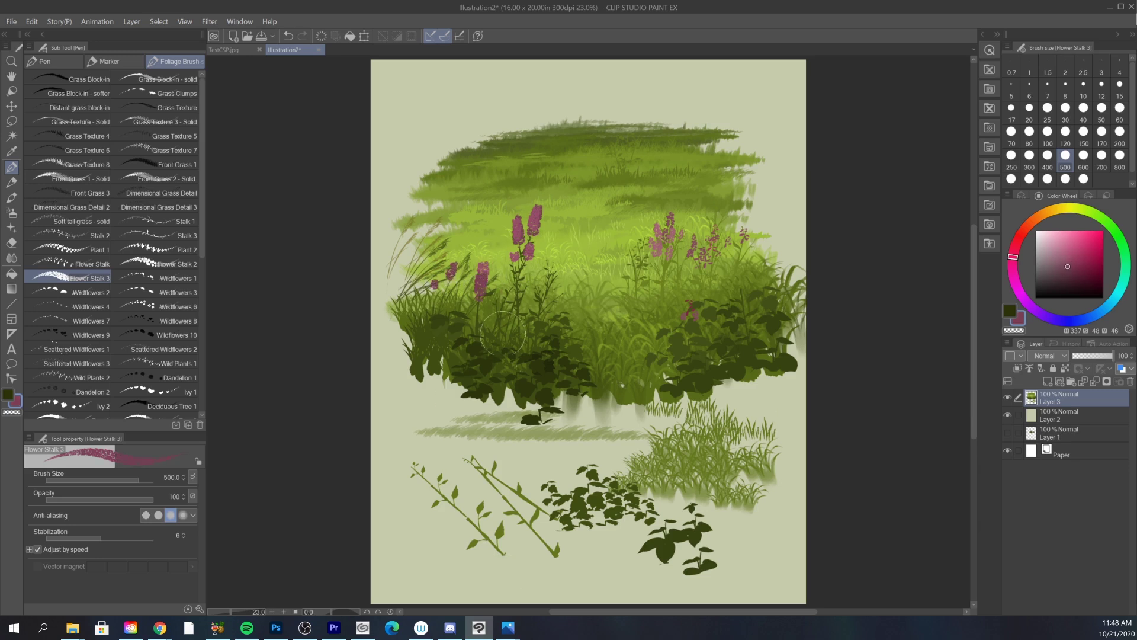
pyautogui.moveTo(488, 291); pyautogui.dragTo(479, 306)
pyautogui.click(1072, 273)
pyautogui.moveTo(737, 296); pyautogui.dragTo(732, 276)
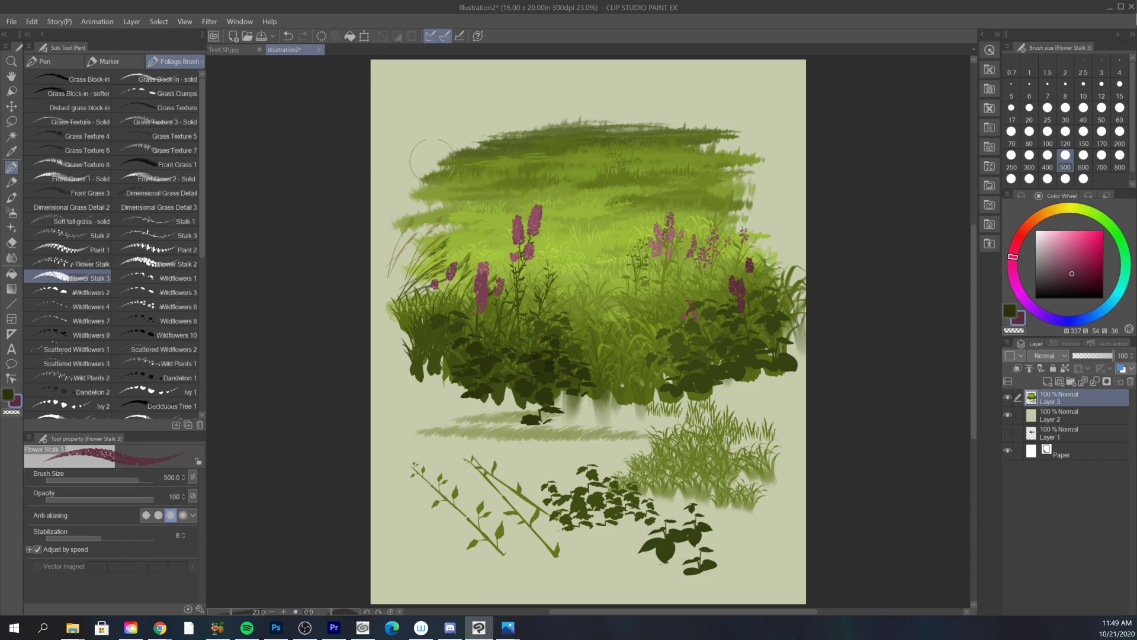
# - Open the Flower Stalk 3 brush's detailed settings and turn on color mixing with the Blend option
pyautogui.click(236, 22)
pyautogui.click(261, 151)
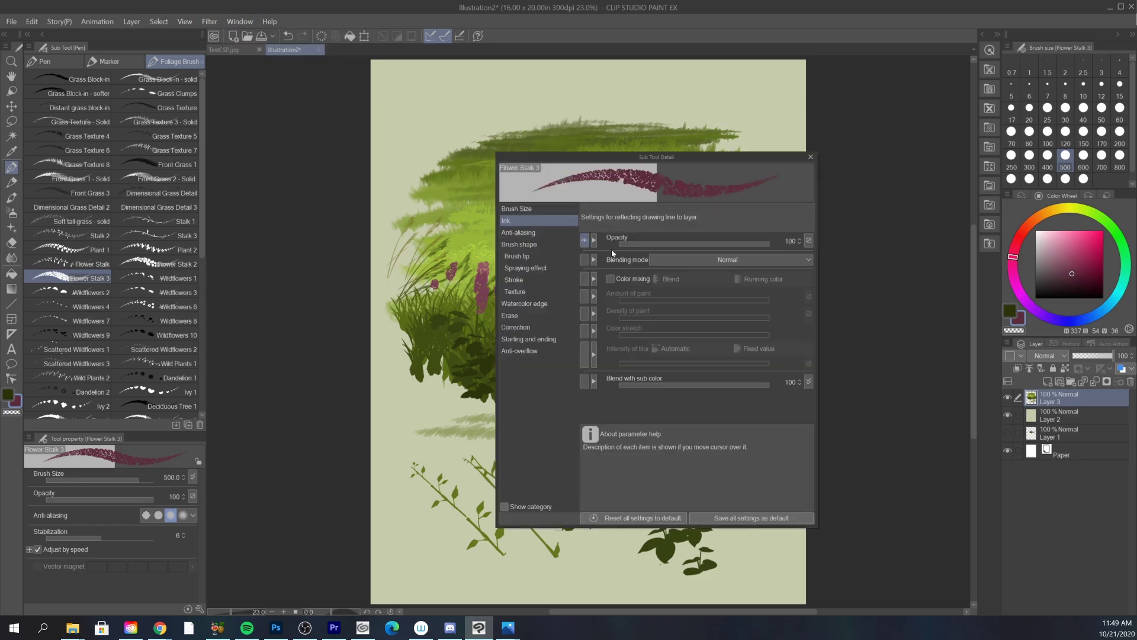
pyautogui.click(610, 279)
pyautogui.click(610, 279)
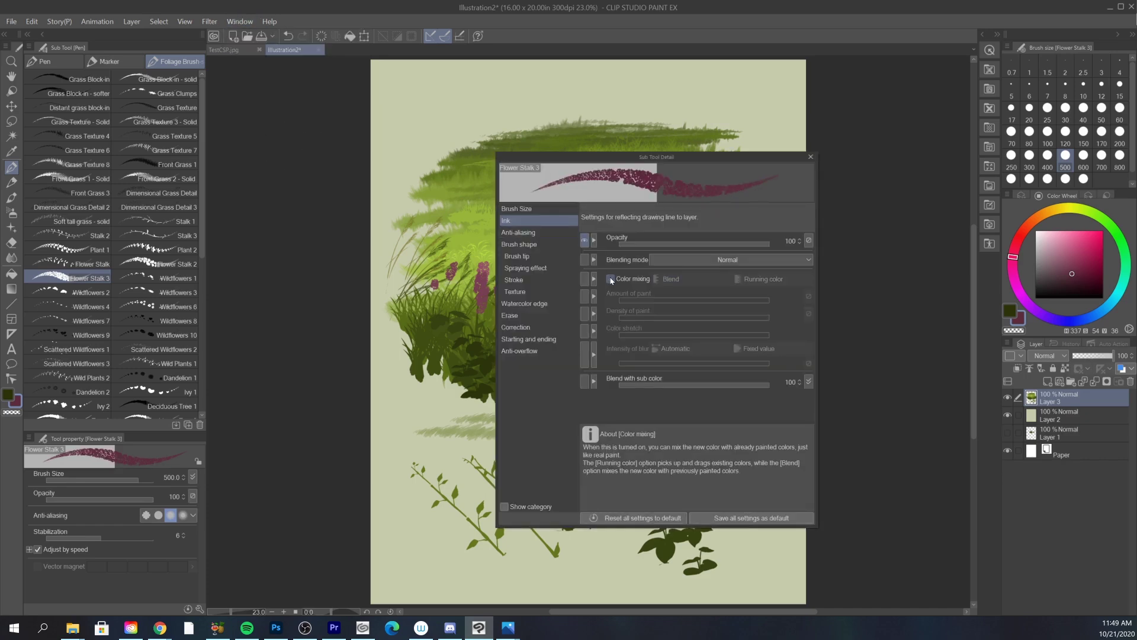
pyautogui.click(610, 278)
# - Paint over the lower-left flower spike with color mixing in darker magenta shades, and set the drawing colour to light pink
pyautogui.moveTo(477, 299); pyautogui.dragTo(483, 315)
pyautogui.click(1083, 283)
pyautogui.hotkey('ctrl', 'z')
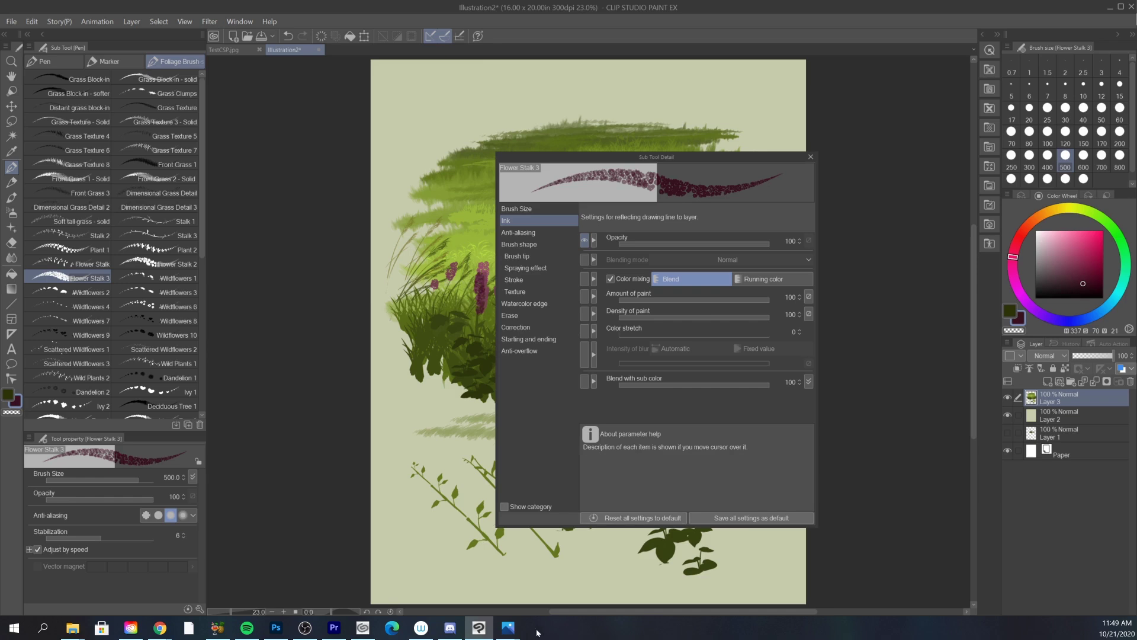
pyautogui.moveTo(680, 157); pyautogui.dragTo(837, 163)
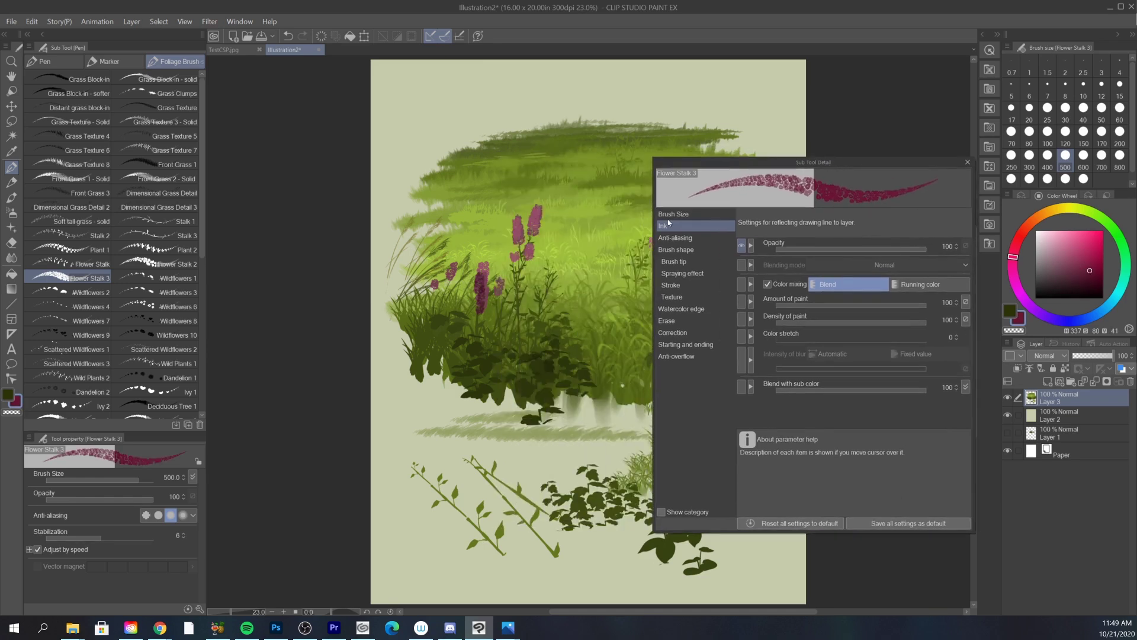
pyautogui.moveTo(484, 267); pyautogui.dragTo(481, 311)
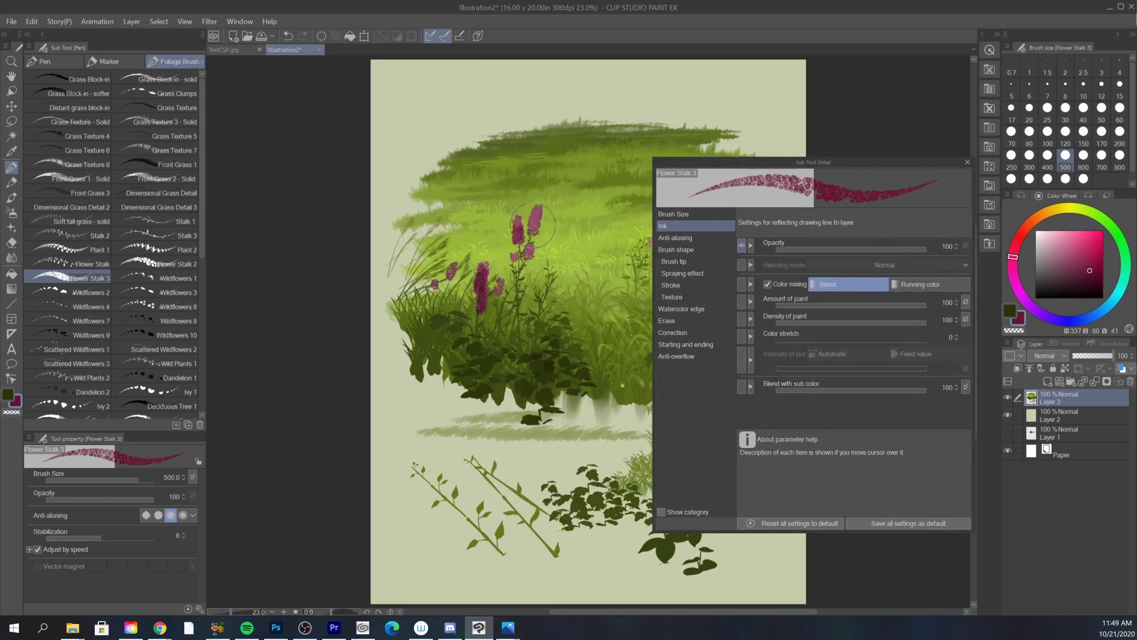
pyautogui.click(1082, 247)
pyautogui.click(1067, 244)
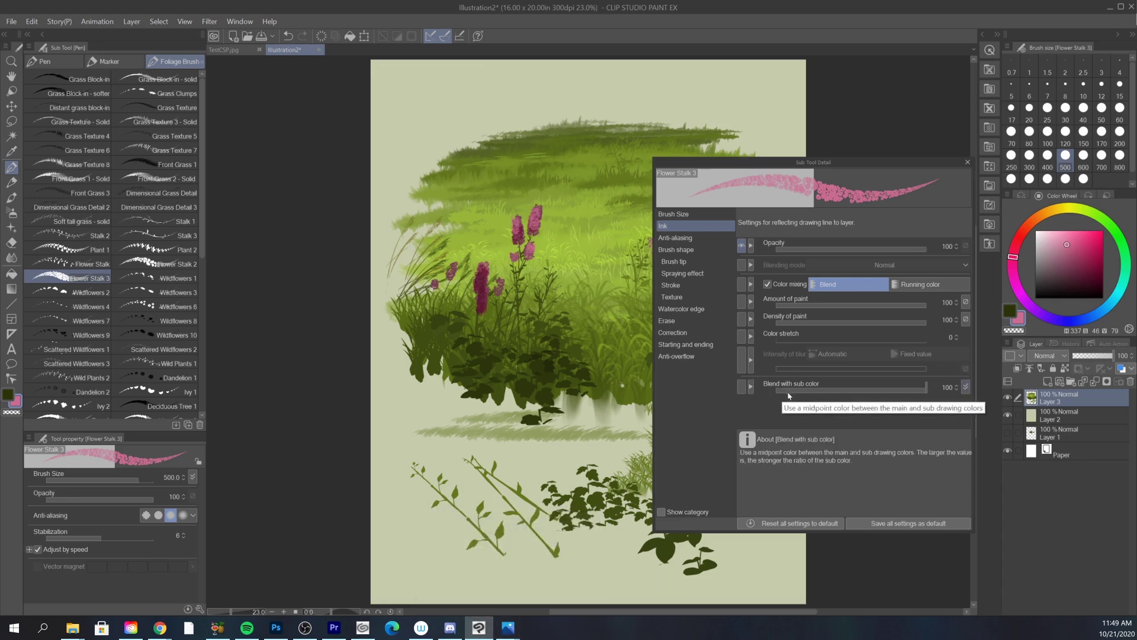
# - Set the main drawing colour to dark red, try a blended Flower Stalk 3 stroke above the left bush, and undo it
pyautogui.click(8, 394)
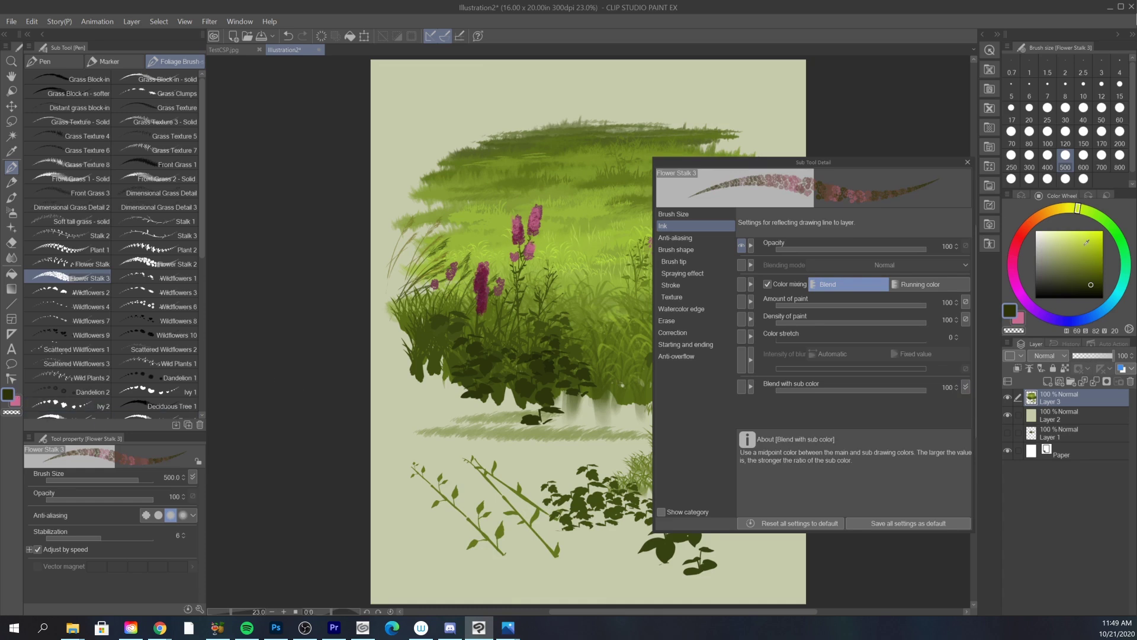
pyautogui.click(1017, 238)
pyautogui.click(1087, 267)
pyautogui.moveTo(551, 305); pyautogui.dragTo(585, 201)
pyautogui.hotkey('ctrl', 'z')
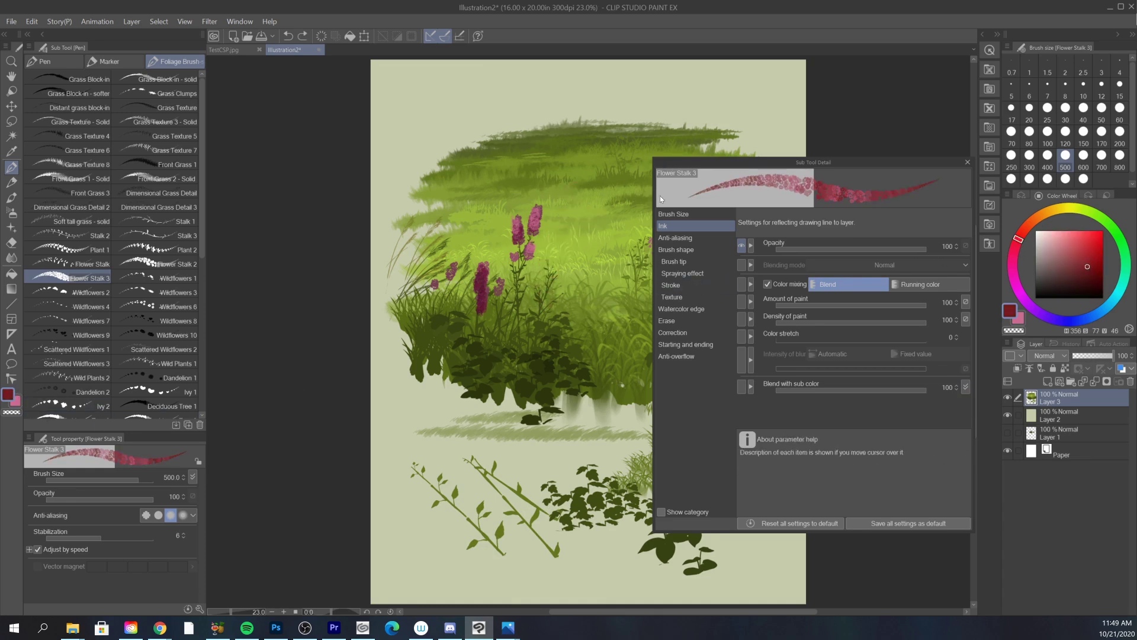
# - Open the dynamics of Blend with sub color, try Flower Stalk 3 strokes over the meadow, and undo them
pyautogui.click(966, 387)
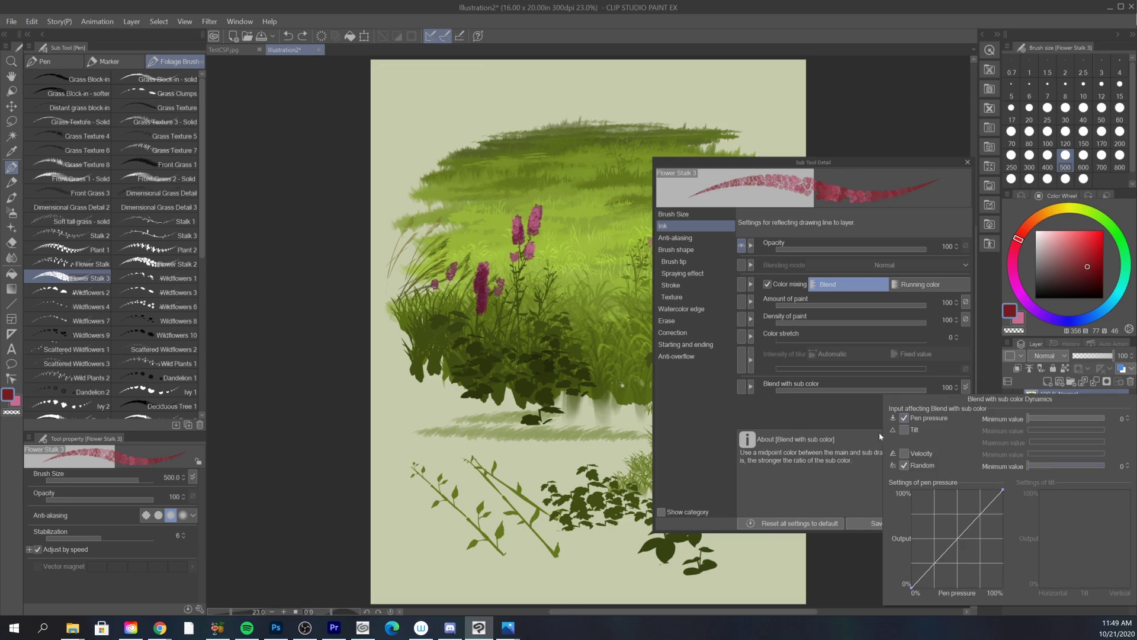
pyautogui.moveTo(579, 291)
pyautogui.mouseDown()
pyautogui.moveTo(583, 205)
pyautogui.moveTo(553, 466)
pyautogui.moveTo(564, 176)
pyautogui.mouseUp()
pyautogui.hotkey('ctrl', 'z')
pyautogui.hotkey('ctrl', 'z')
pyautogui.hotkey('ctrl', 'z')
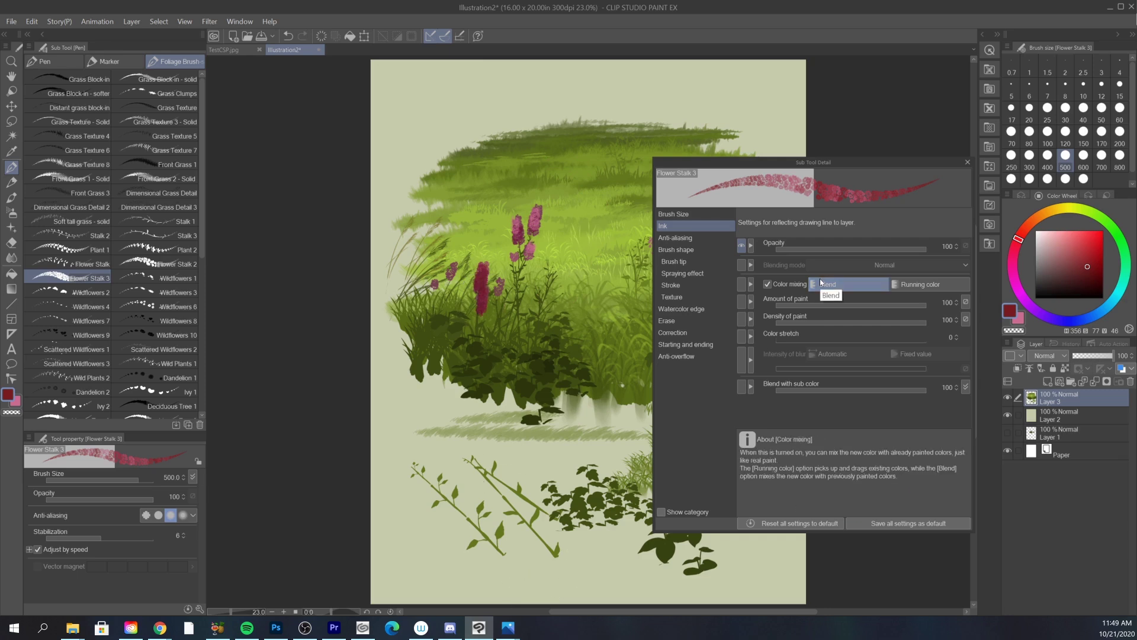
# - Show and hide Blend with sub color in the brush's tool properties, and close its detailed settings
pyautogui.click(966, 388)
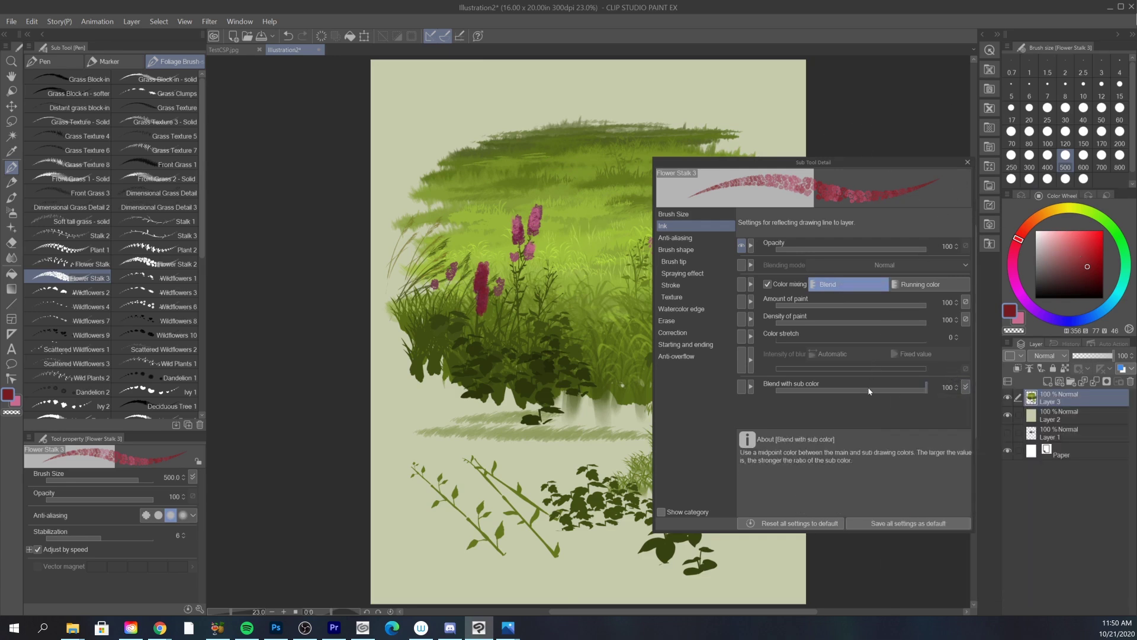
pyautogui.click(742, 386)
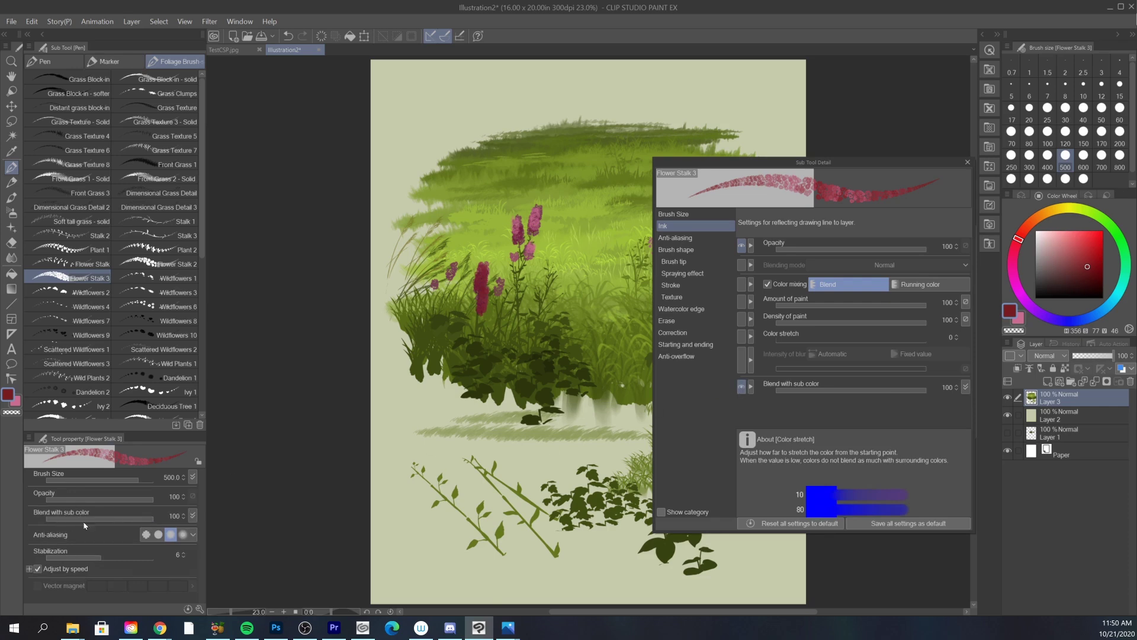
pyautogui.click(742, 386)
pyautogui.click(968, 161)
# - Paint a small cream flower cluster in the upper meadow with the Wildflowers 1 brush at size 300
pyautogui.click(1073, 260)
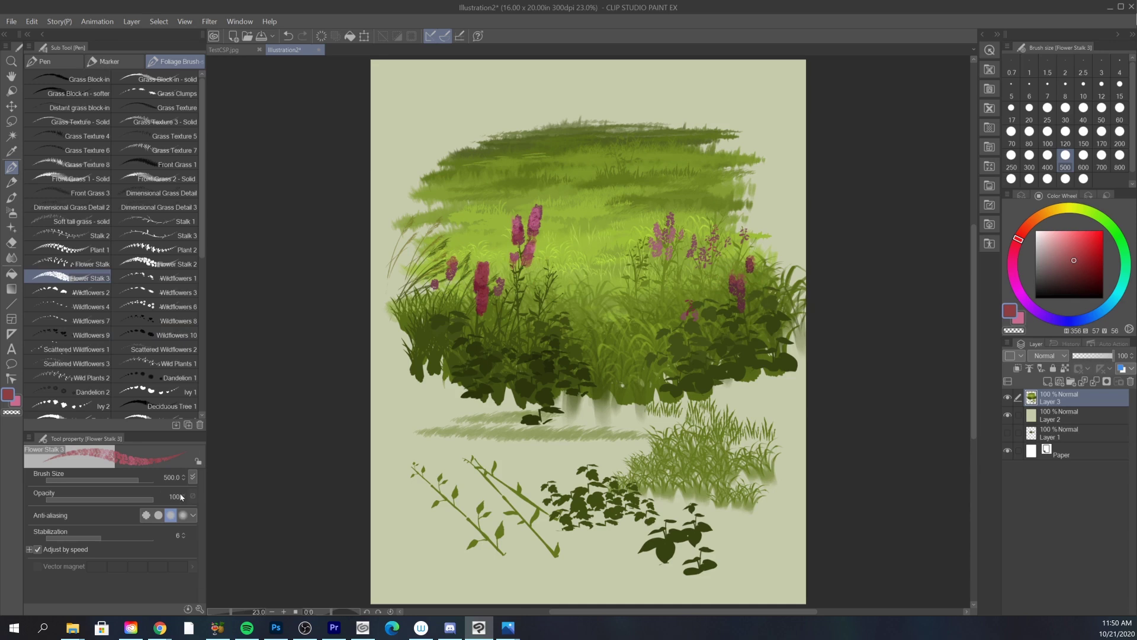
pyautogui.scroll(-1, 203, 243)
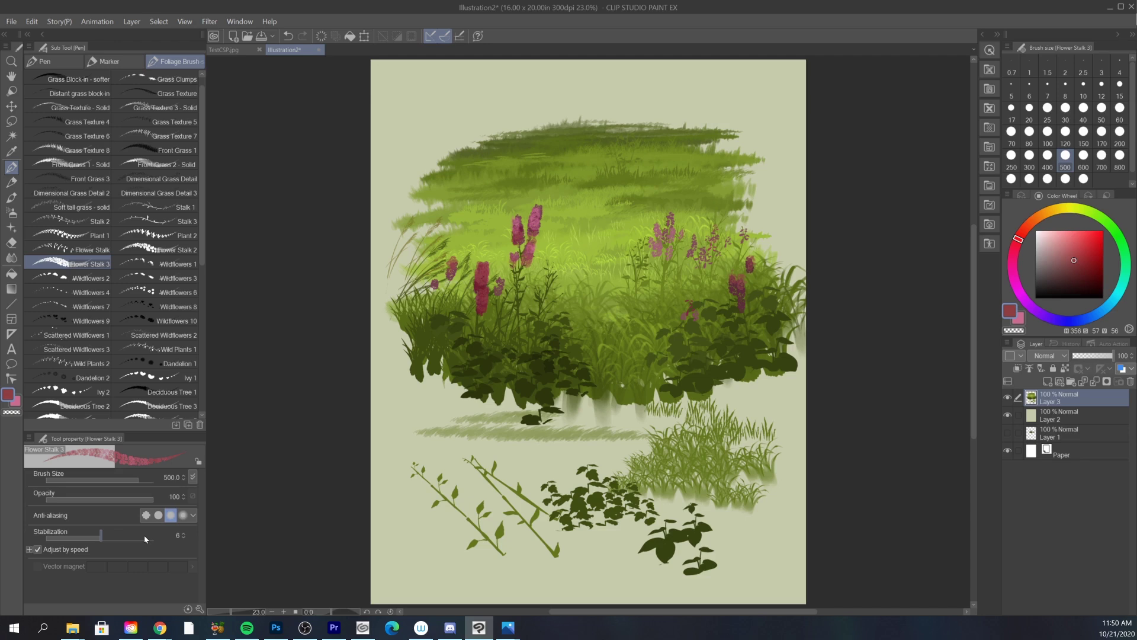
pyautogui.click(175, 264)
pyautogui.moveTo(568, 238); pyautogui.dragTo(623, 242)
pyautogui.hotkey('ctrl', 'z')
pyautogui.click(1056, 208)
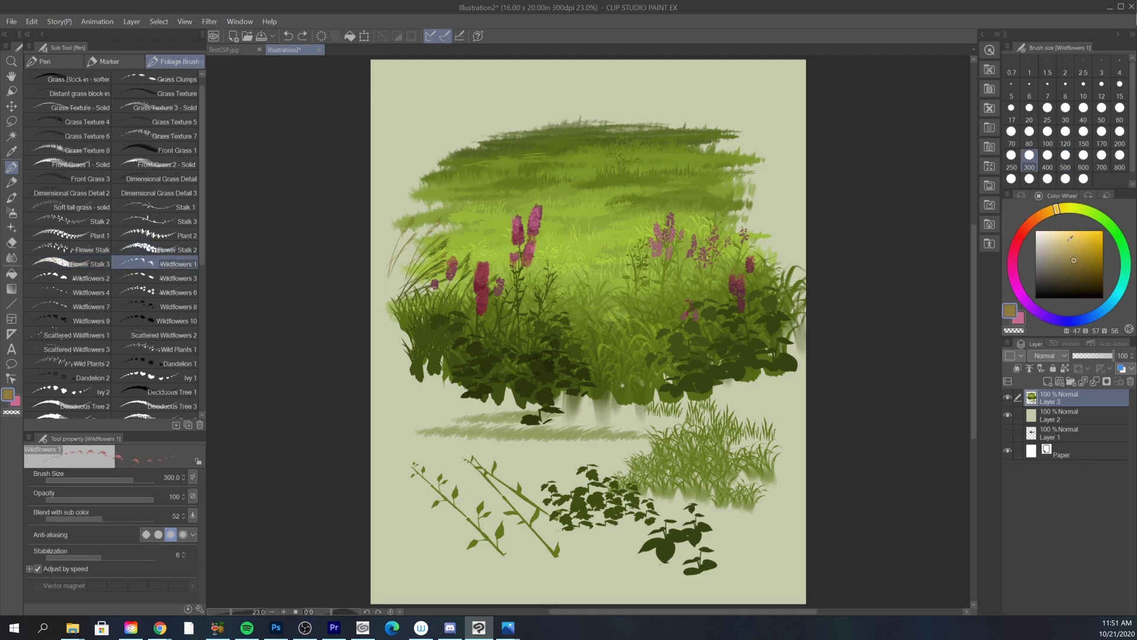
pyautogui.click(1060, 238)
pyautogui.moveTo(617, 148); pyautogui.dragTo(631, 153)
# - Enlarge the Wildflowers 1 brush to size 500 and paint muted pink blossoms over the right-hand foliage
pyautogui.keyDown('alt'); pyautogui.click(738, 320); pyautogui.keyUp('alt')
pyautogui.press(']')
pyautogui.press(']')
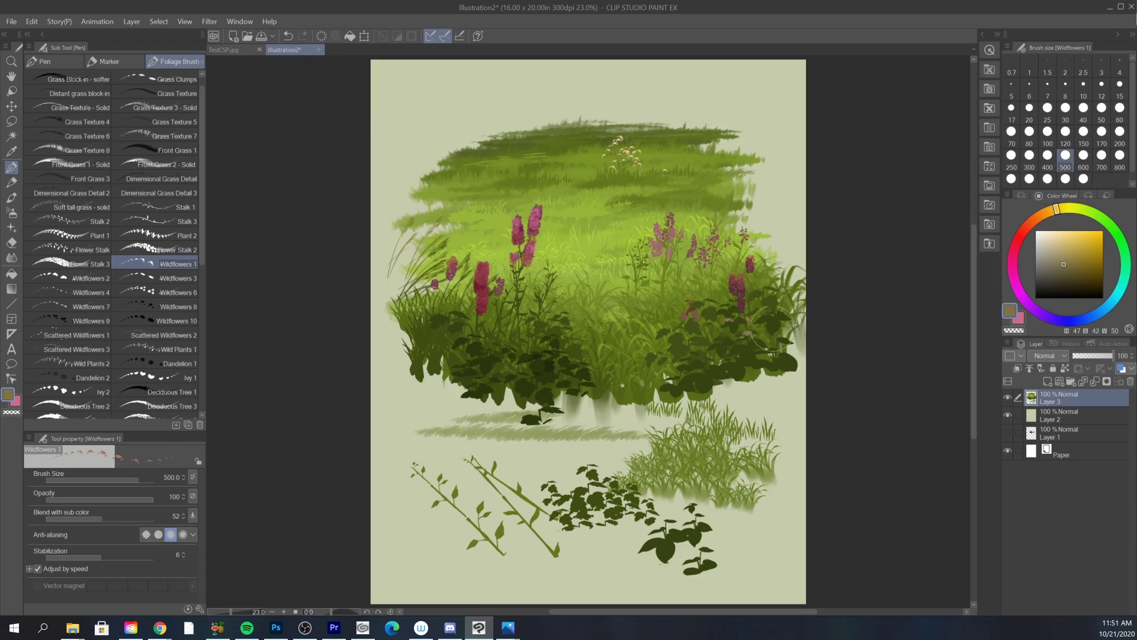
pyautogui.moveTo(794, 311)
pyautogui.mouseDown()
pyautogui.moveTo(767, 366)
pyautogui.moveTo(771, 345)
pyautogui.moveTo(754, 358)
pyautogui.moveTo(777, 372)
pyautogui.mouseUp()
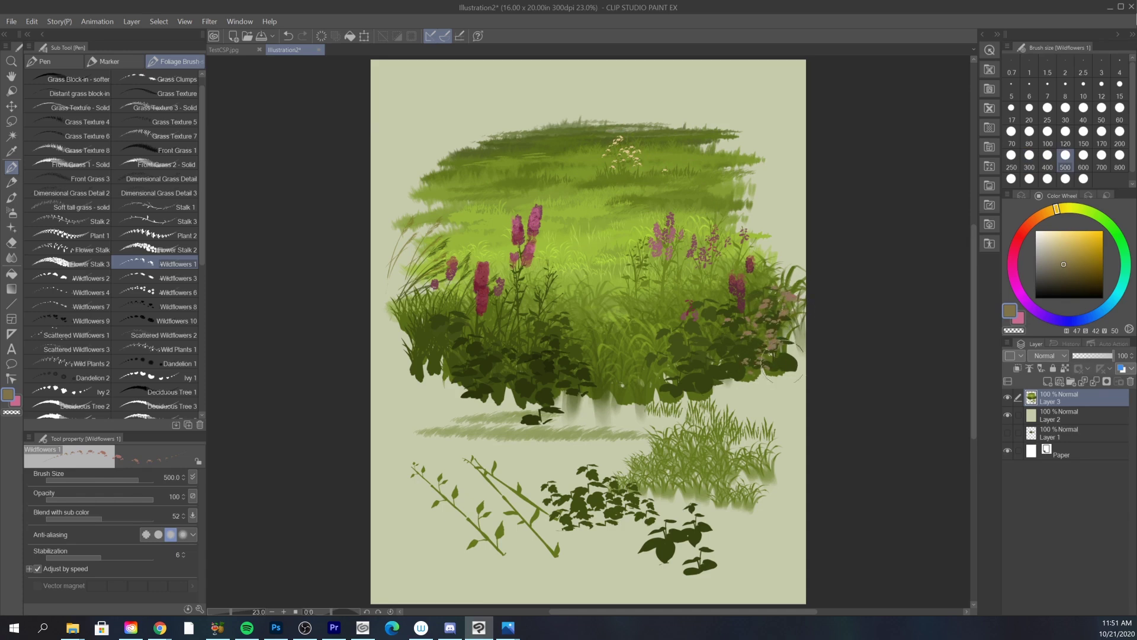
# - Try the Wildflowers 2 brush at size 250 below the grass patch, undo the stroke, and lighten the main colour to tan
pyautogui.click(89, 278)
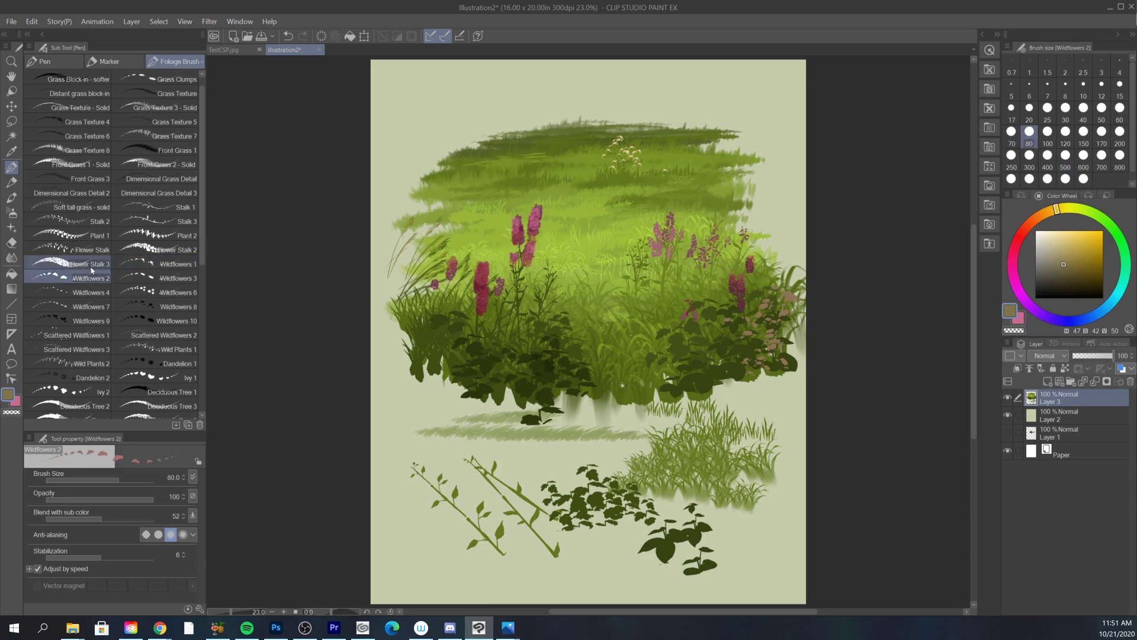
pyautogui.press(']')
pyautogui.press(']')
pyautogui.press(']')
pyautogui.press(']')
pyautogui.press(']')
pyautogui.press(']')
pyautogui.moveTo(488, 458); pyautogui.dragTo(620, 448)
pyautogui.hotkey('ctrl', 'z')
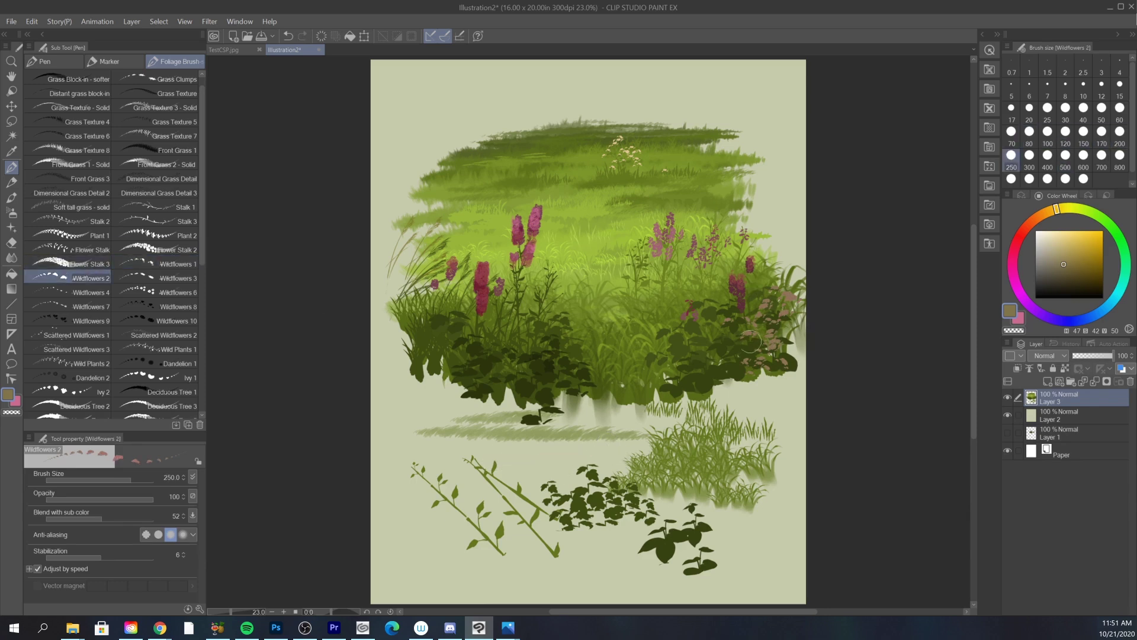
pyautogui.click(1067, 253)
# - Paint cream and yellow blossoms across the middle of the meadow with the Wildflowers 3 brush at size 500
pyautogui.click(176, 278)
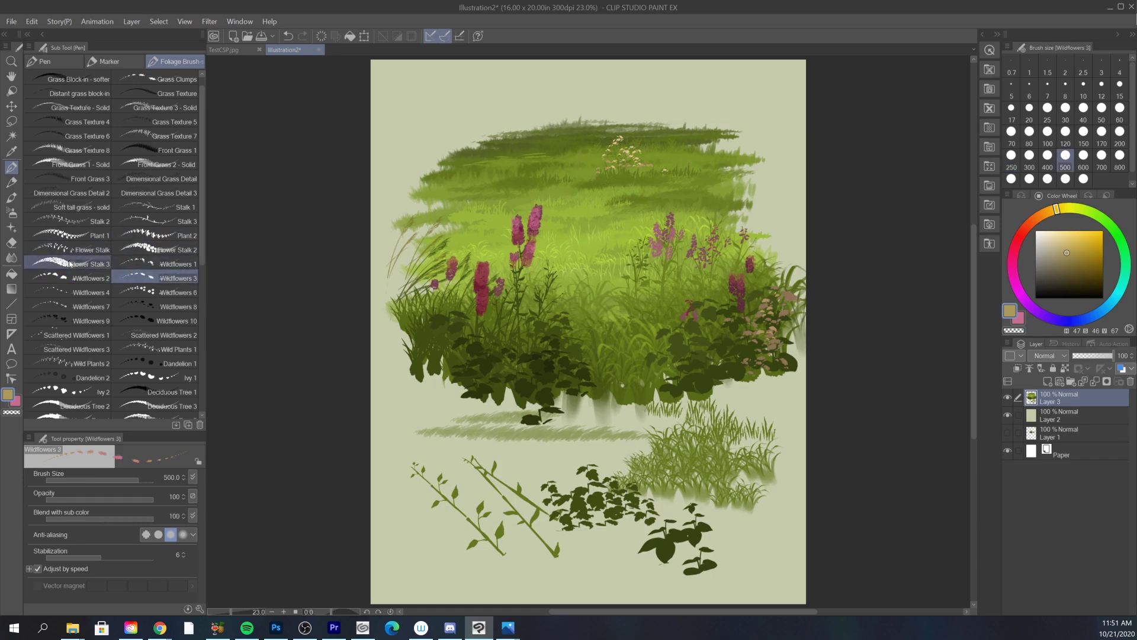
pyautogui.moveTo(393, 92)
pyautogui.mouseDown()
pyautogui.moveTo(511, 78)
pyautogui.moveTo(719, 82)
pyautogui.mouseUp()
pyautogui.hotkey('ctrl', 'z')
pyautogui.hotkey('ctrl', 'z')
pyautogui.click(1054, 233)
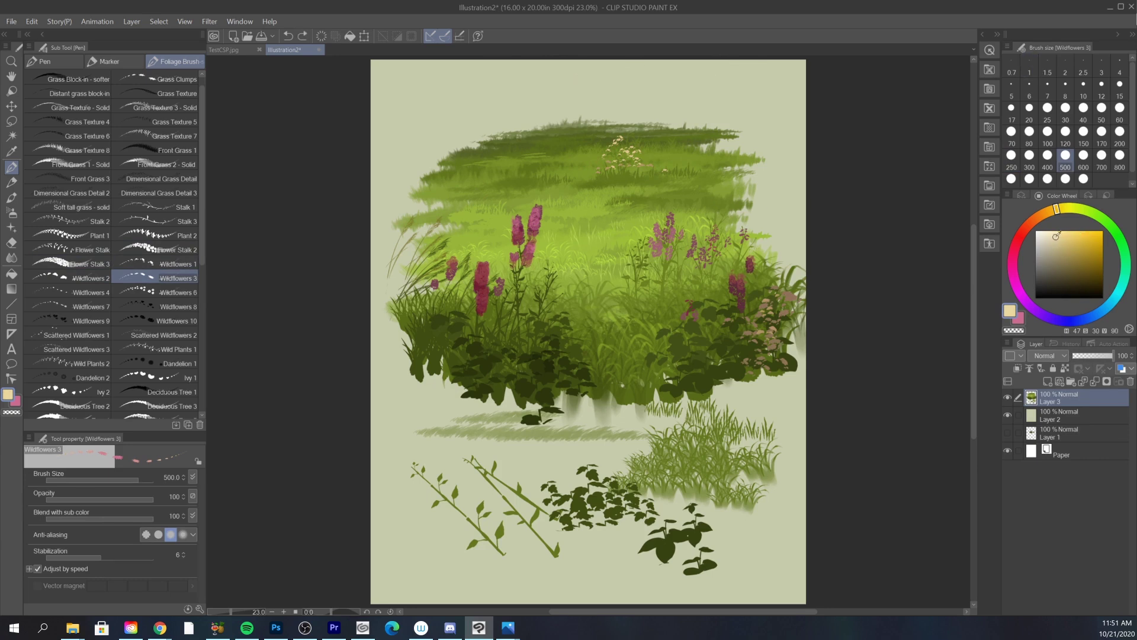
pyautogui.moveTo(574, 229); pyautogui.dragTo(618, 229)
pyautogui.click(1077, 230)
pyautogui.moveTo(555, 234)
pyautogui.mouseDown()
pyautogui.moveTo(643, 228)
pyautogui.moveTo(598, 269)
pyautogui.moveTo(628, 242)
pyautogui.moveTo(610, 260)
pyautogui.moveTo(602, 242)
pyautogui.mouseUp()
pyautogui.click(701, 200)
# - Dot the upper meadow with orange and red flowers using the Wildflowers 4 brush at size 500, adding red samples beside the patch
pyautogui.click(77, 292)
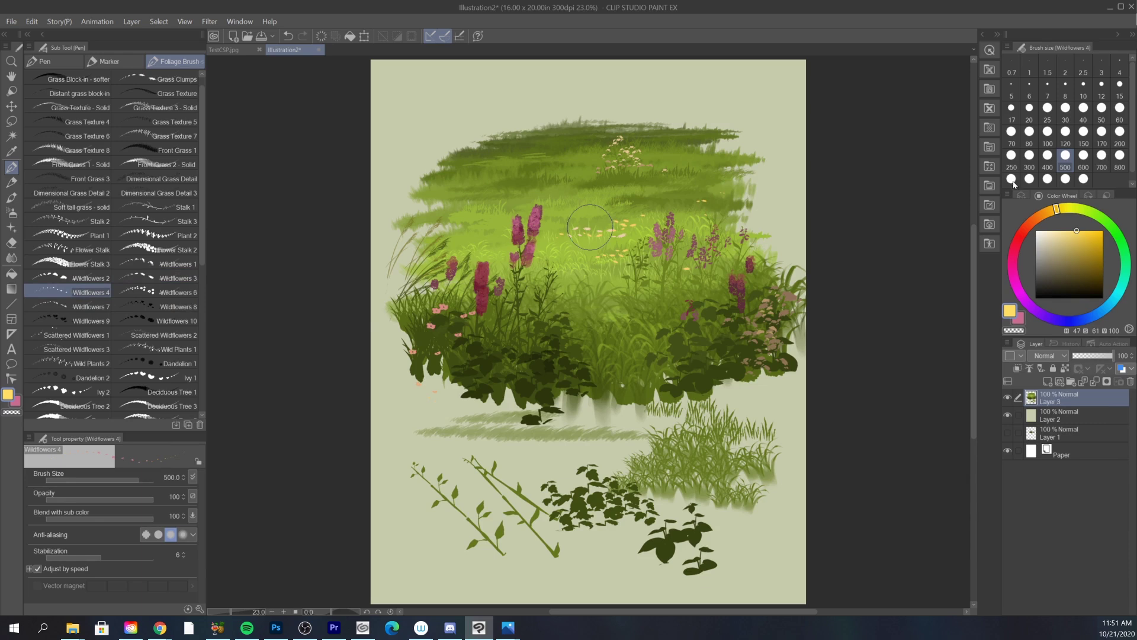
pyautogui.hotkey('ctrl', 'z')
pyautogui.click(1040, 216)
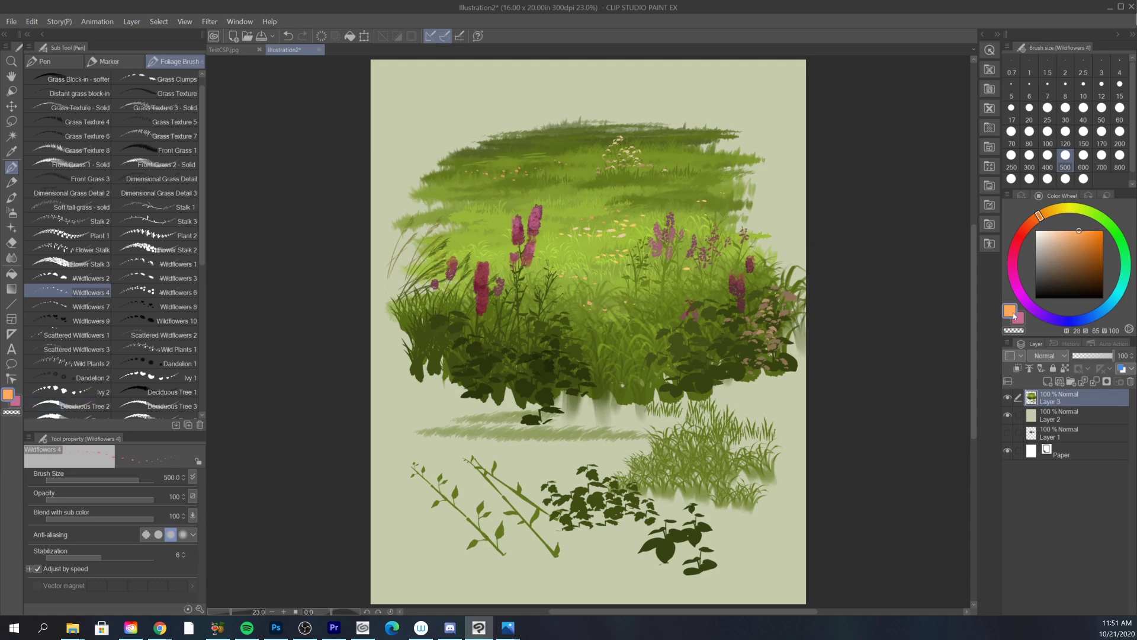
pyautogui.click(1028, 226)
pyautogui.click(1084, 248)
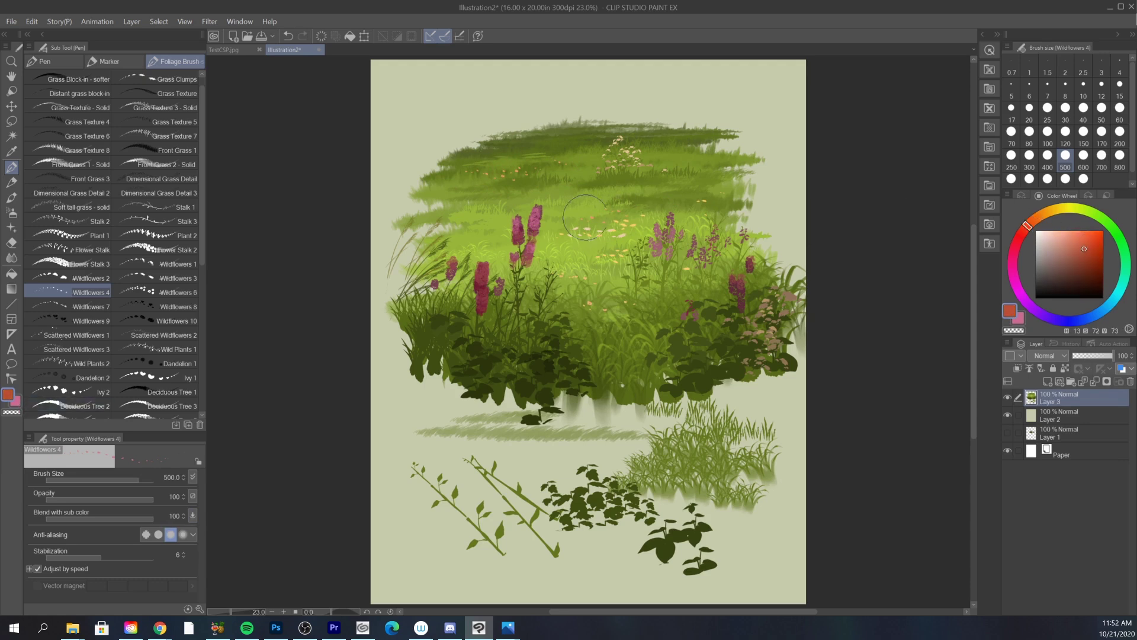
pyautogui.moveTo(674, 161); pyautogui.dragTo(735, 162)
pyautogui.moveTo(403, 130)
pyautogui.mouseDown()
pyautogui.moveTo(468, 95)
pyautogui.moveTo(440, 79)
pyautogui.moveTo(450, 101)
pyautogui.mouseUp()
# - Switch to the Wildflowers 6 brush, undo the red sample cluster, and set blue as main and indigo as sub colour
pyautogui.click(175, 292)
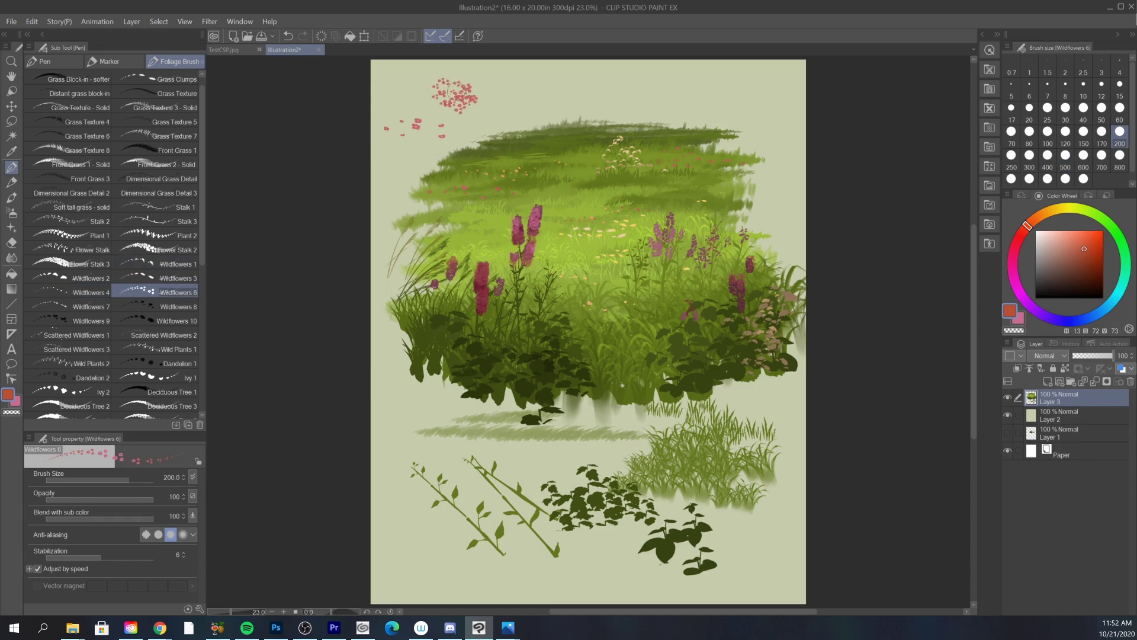
pyautogui.hotkey('ctrl', 'z')
pyautogui.click(1086, 318)
pyautogui.click(1018, 319)
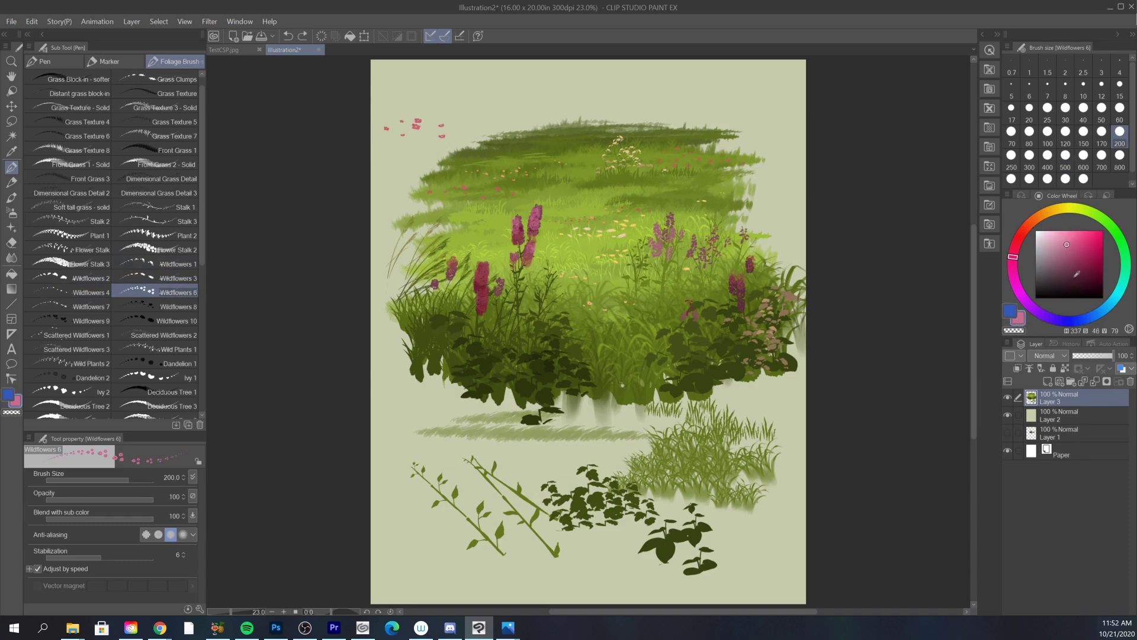
pyautogui.click(1053, 319)
# - Paint blue blossoms over the lower-left bush with the Wildflowers 6 brush at size 300, plus a sample cluster on the blank area below
pyautogui.moveTo(522, 366)
pyautogui.mouseDown()
pyautogui.moveTo(548, 348)
pyautogui.moveTo(556, 383)
pyautogui.moveTo(522, 375)
pyautogui.mouseUp()
pyautogui.hotkey('ctrl', 'z')
pyautogui.click(1069, 271)
pyautogui.press(']')
pyautogui.press(']')
pyautogui.press('x')
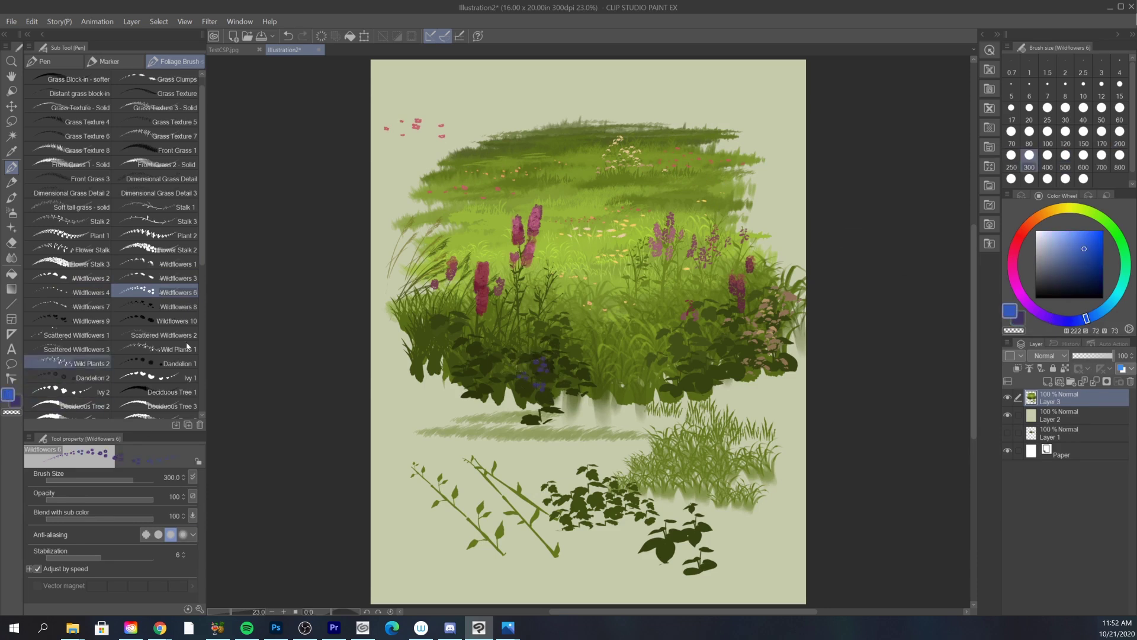
pyautogui.moveTo(554, 378)
pyautogui.mouseDown()
pyautogui.moveTo(522, 358)
pyautogui.moveTo(506, 376)
pyautogui.moveTo(548, 392)
pyautogui.moveTo(565, 371)
pyautogui.moveTo(557, 350)
pyautogui.moveTo(508, 360)
pyautogui.moveTo(512, 347)
pyautogui.mouseUp()
pyautogui.keyDown('alt'); pyautogui.click(513, 349); pyautogui.keyUp('alt')
pyautogui.moveTo(533, 388)
pyautogui.mouseDown()
pyautogui.moveTo(512, 379)
pyautogui.moveTo(539, 392)
pyautogui.moveTo(573, 387)
pyautogui.moveTo(562, 373)
pyautogui.moveTo(510, 393)
pyautogui.moveTo(499, 375)
pyautogui.moveTo(490, 390)
pyautogui.moveTo(502, 358)
pyautogui.mouseUp()
pyautogui.keyDown('alt'); pyautogui.click(503, 391); pyautogui.keyUp('alt')
pyautogui.moveTo(415, 437)
pyautogui.mouseDown()
pyautogui.moveTo(406, 432)
pyautogui.moveTo(437, 415)
pyautogui.mouseUp()
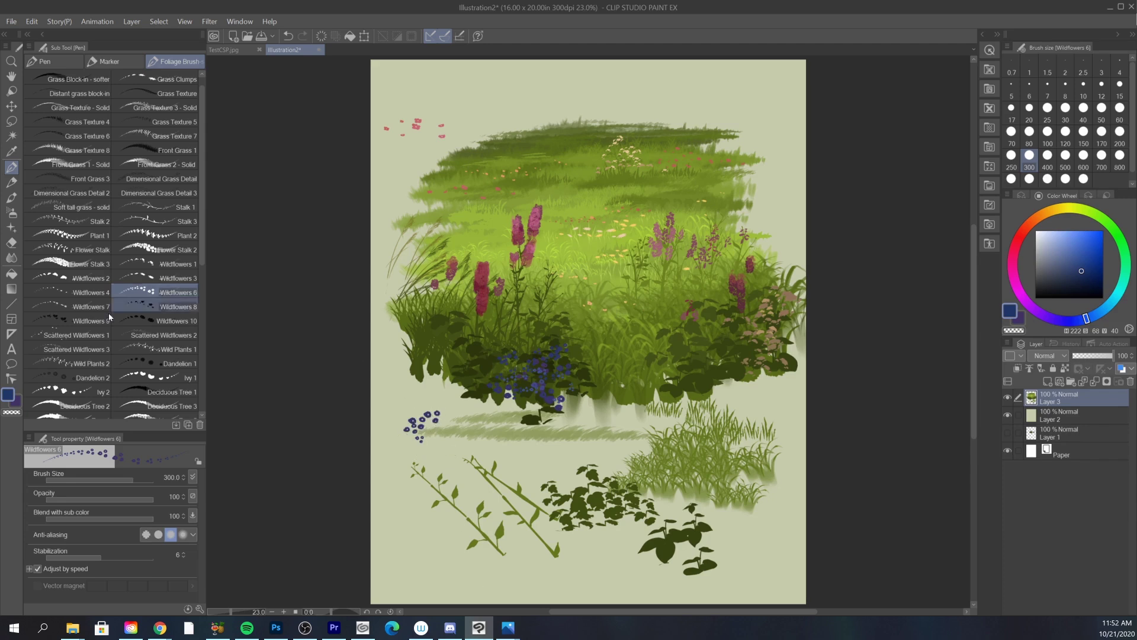
# - Add blue samples and blossoms around the lower-left bush with the Wildflowers 7 brush at size 250, and set the sub colour to violet
pyautogui.click(68, 308)
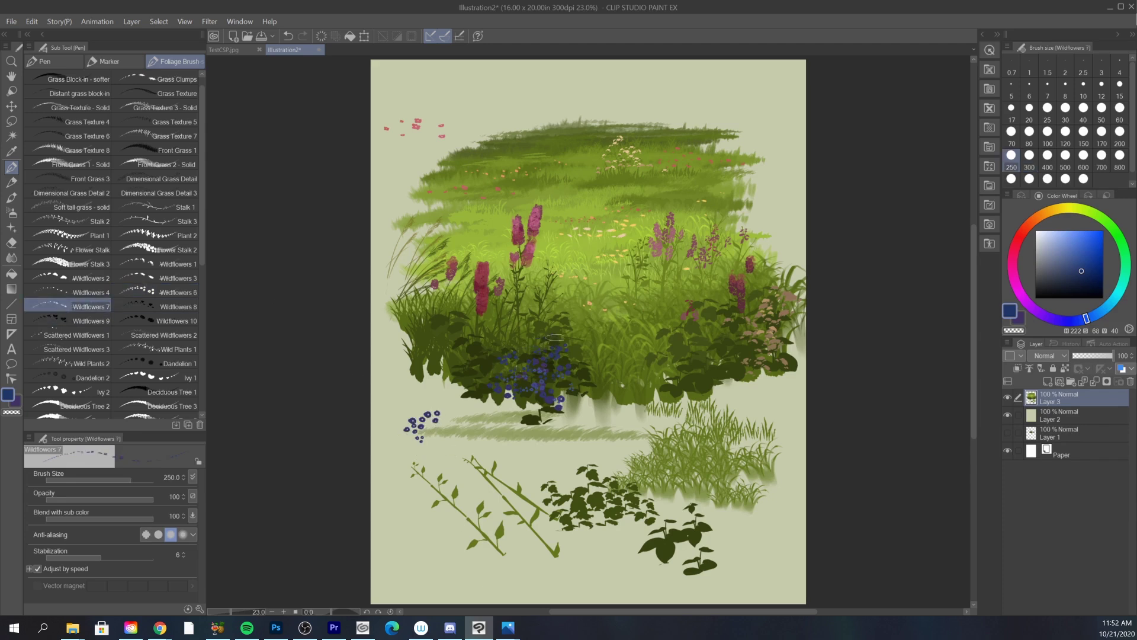
pyautogui.moveTo(392, 407); pyautogui.dragTo(441, 403)
pyautogui.click(1080, 255)
pyautogui.click(1019, 319)
pyautogui.click(1069, 251)
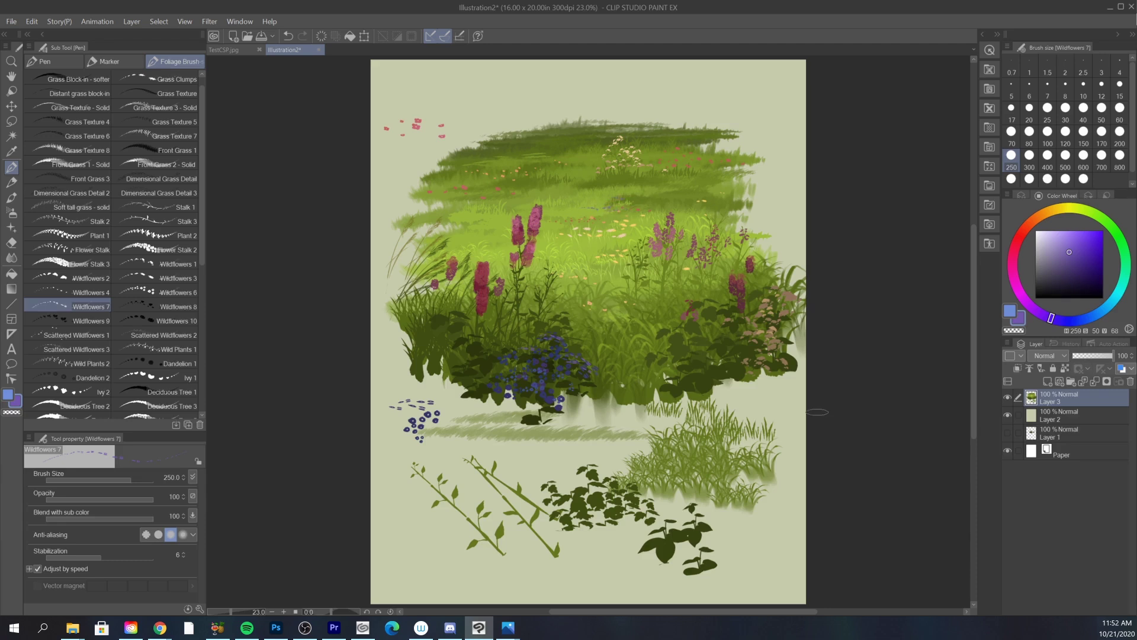
# - Set the sub colour to orange and paint blooms in the middle meadow with the Wildflowers 8 brush at size 200
pyautogui.click(173, 307)
pyautogui.moveTo(474, 455)
pyautogui.mouseDown()
pyautogui.moveTo(534, 437)
pyautogui.moveTo(571, 454)
pyautogui.moveTo(533, 448)
pyautogui.moveTo(572, 438)
pyautogui.mouseUp()
pyautogui.hotkey('ctrl', 'z')
pyautogui.click(1037, 217)
pyautogui.click(1083, 254)
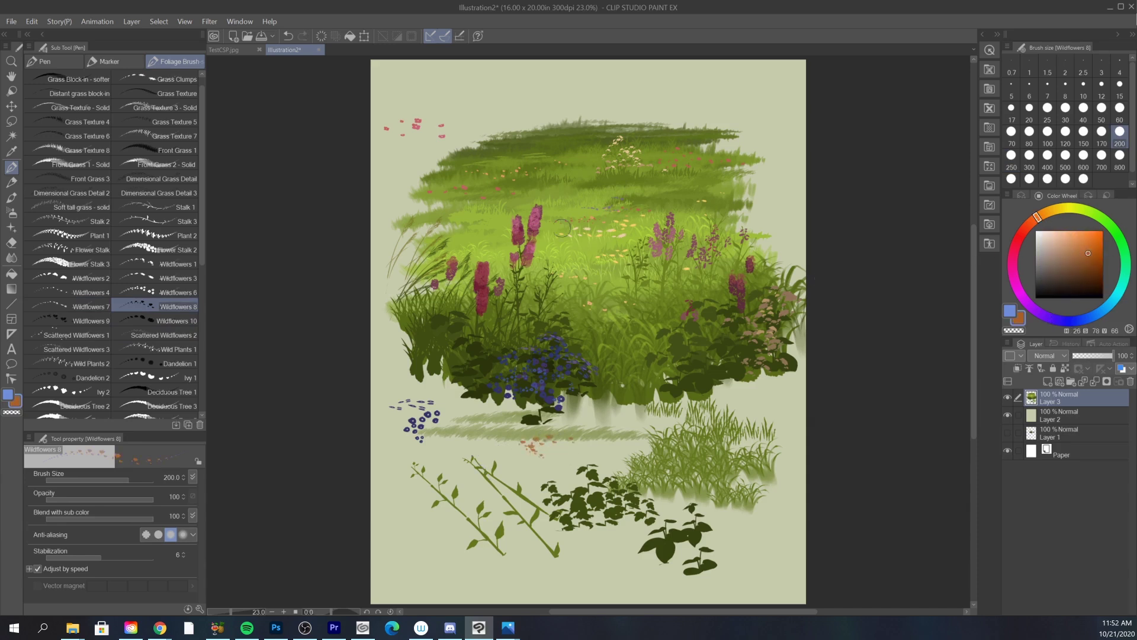
pyautogui.click(1080, 237)
# - Paint light orange samples beside the patch's upper left with the Wildflowers 9 brush at size 200, and deepen the orange slightly
pyautogui.click(88, 320)
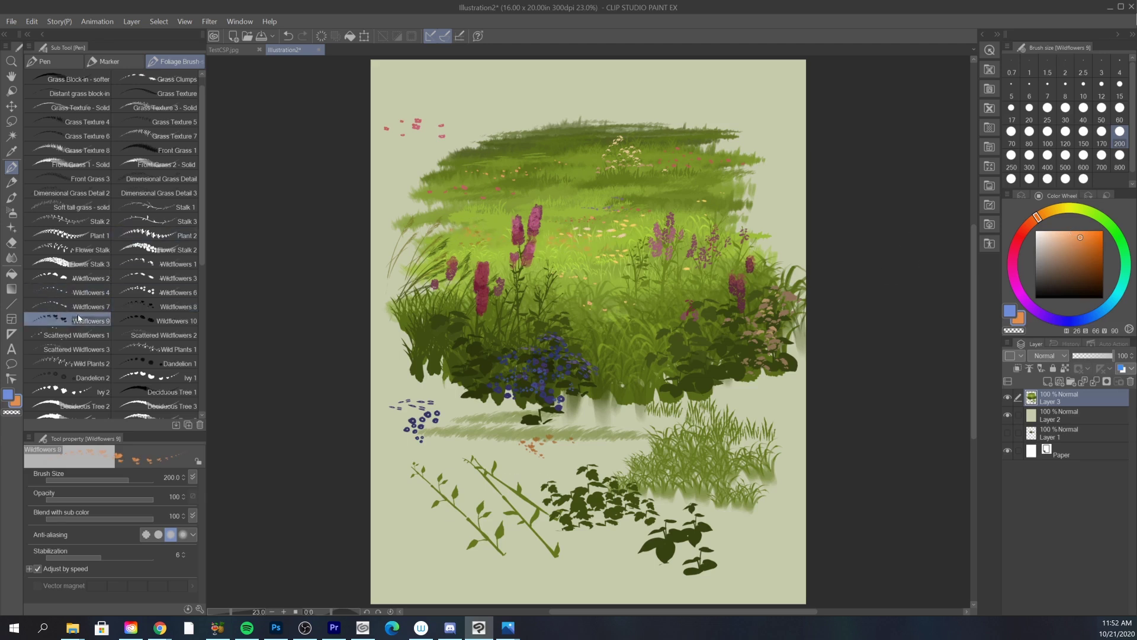
pyautogui.moveTo(385, 163); pyautogui.dragTo(425, 148)
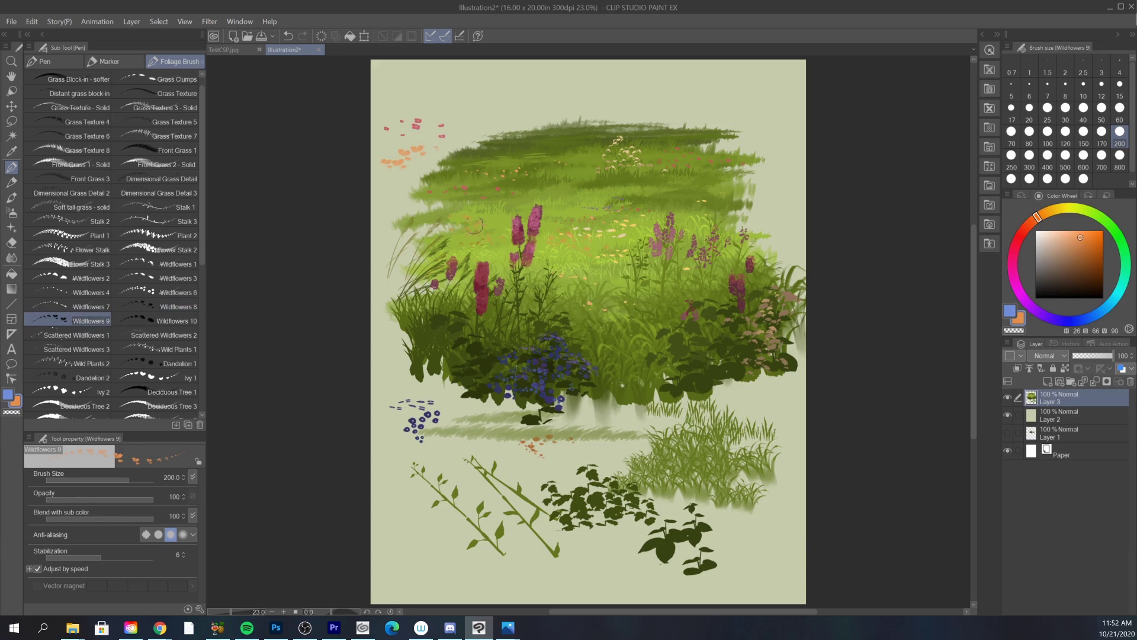
pyautogui.moveTo(1080, 237); pyautogui.dragTo(1084, 250)
# - Add darker orange flowers to the meadow's left side with the Wildflowers 10 brush at size 200, and lighten the orange
pyautogui.click(141, 314)
pyautogui.click(1089, 256)
pyautogui.click(1091, 246)
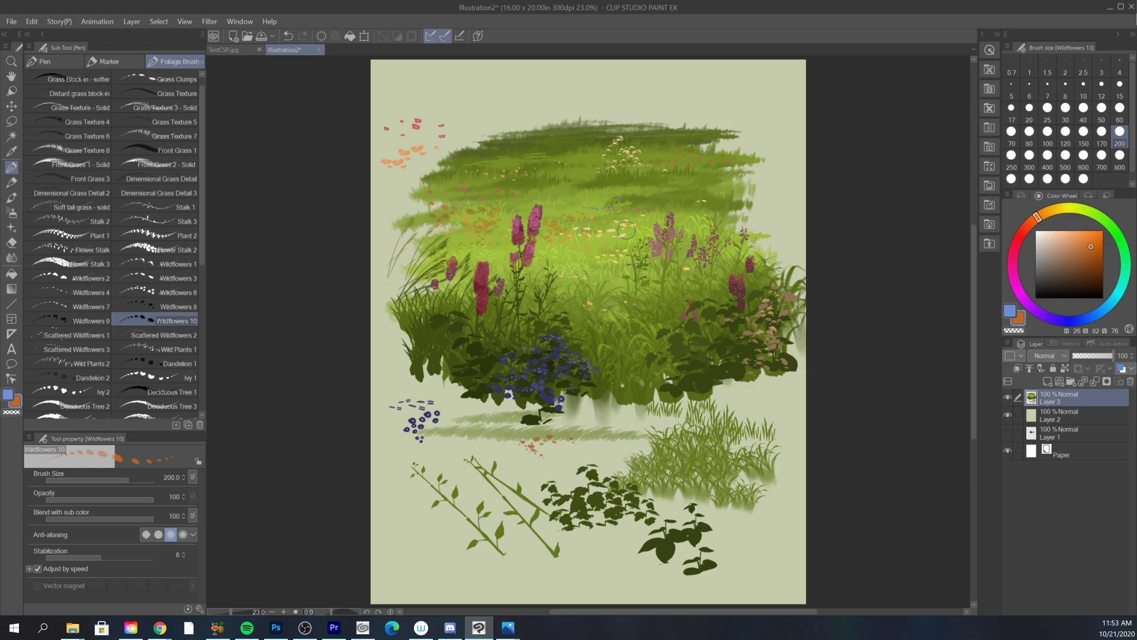
pyautogui.click(1081, 232)
# - Scatter orange flowers over the distant meadow and above it with Scattered Wildflowers 1 at size 400 and Scattered Wildflowers 2 and 3 at 500
pyautogui.click(69, 337)
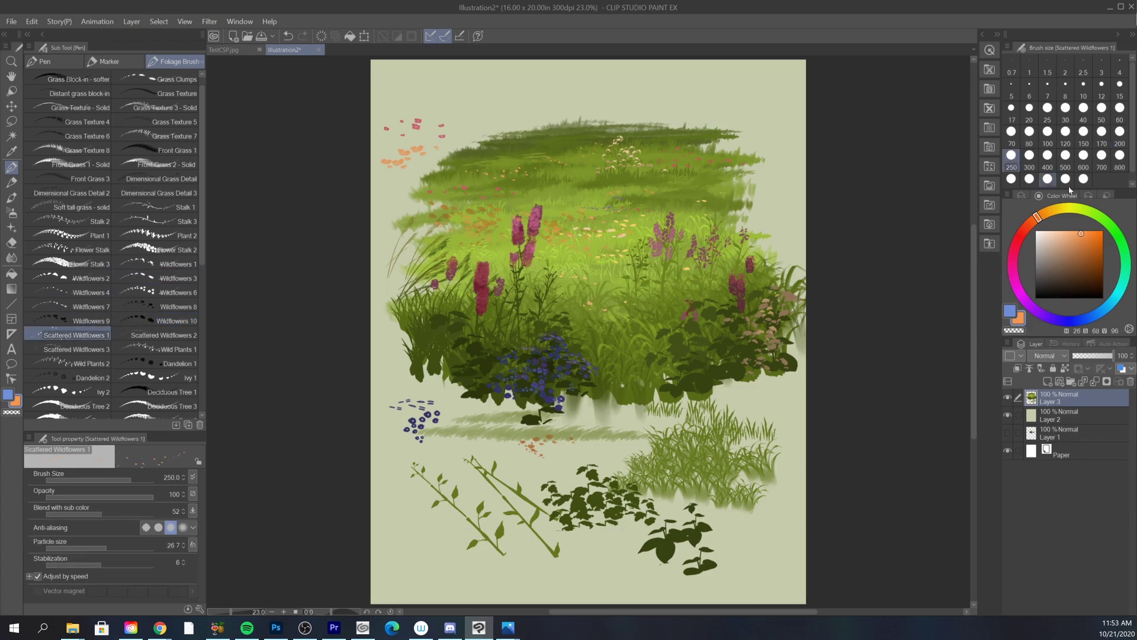
pyautogui.click(1048, 158)
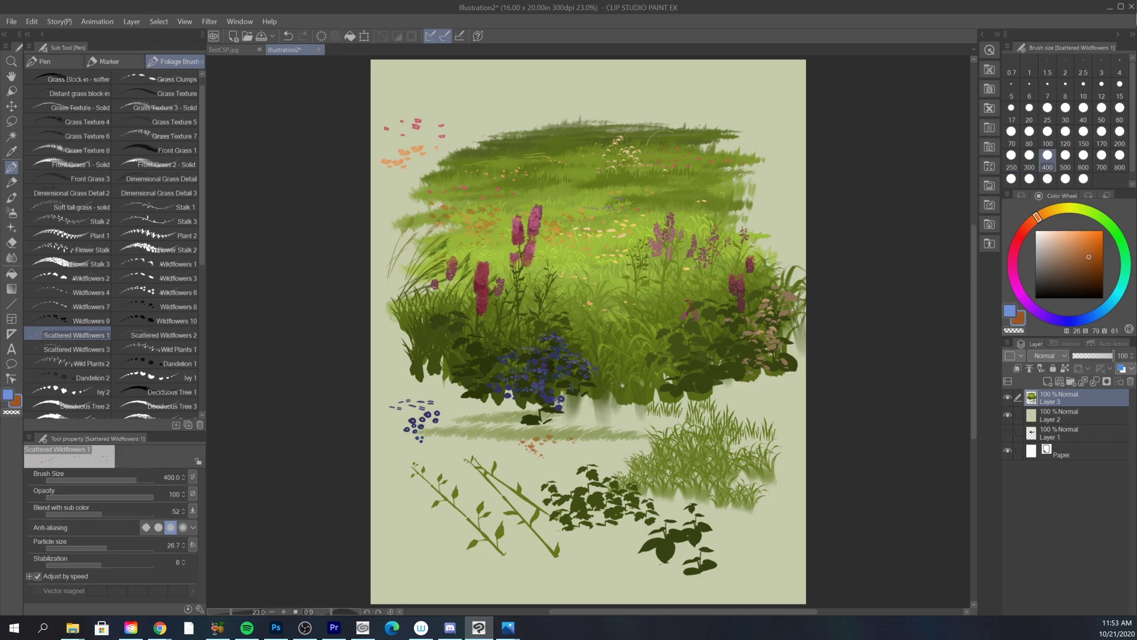
pyautogui.click(164, 335)
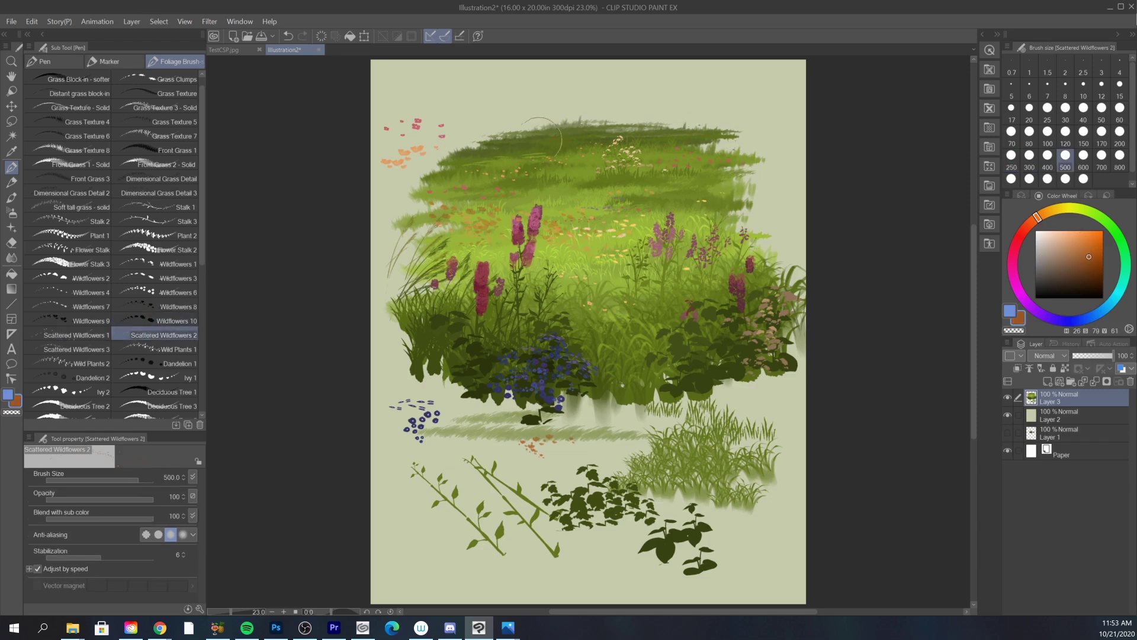
pyautogui.click(75, 349)
pyautogui.moveTo(471, 127)
pyautogui.mouseDown()
pyautogui.moveTo(464, 102)
pyautogui.moveTo(548, 101)
pyautogui.mouseUp()
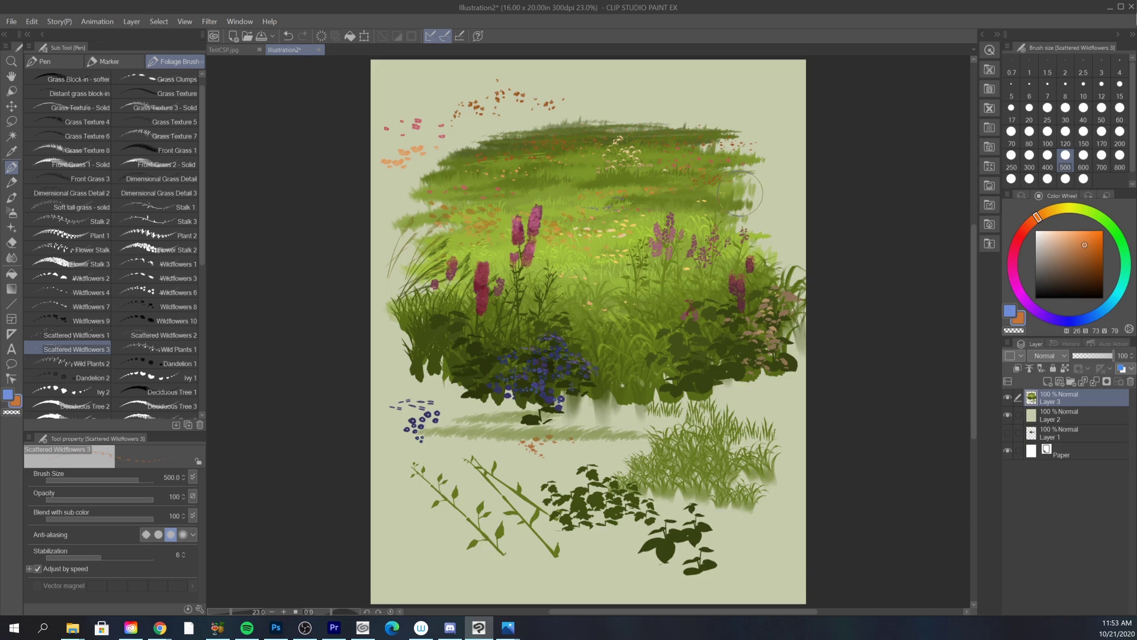
# - Paint yellow-green flowering plants in the upper meadow with the Wild Plants 1 brush at size 500, using a sampled meadow colour
pyautogui.click(166, 350)
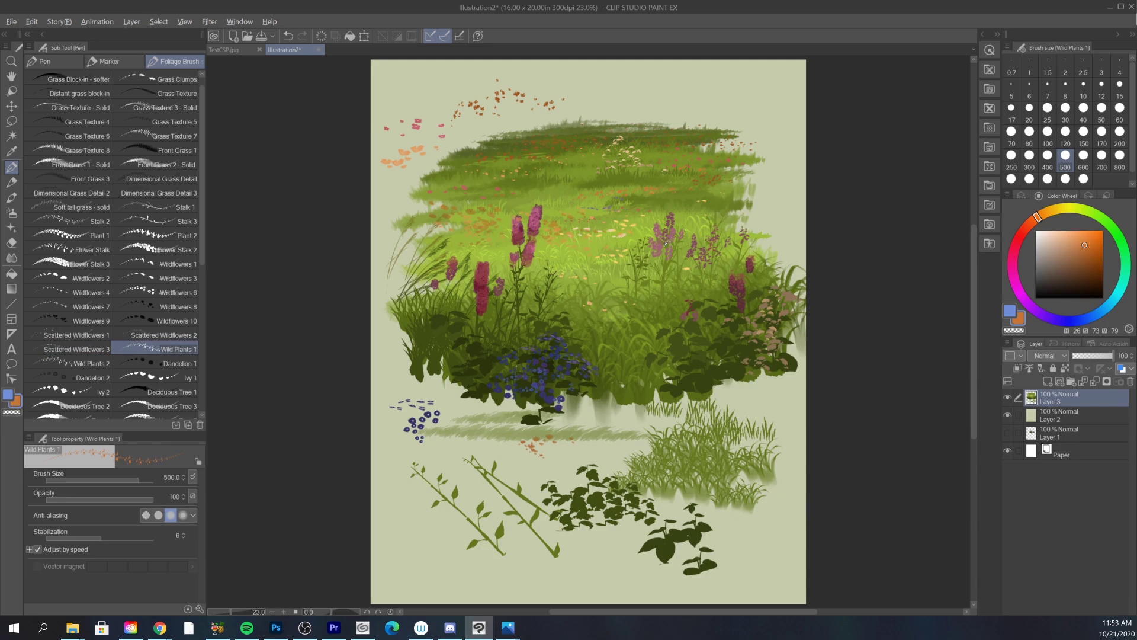
pyautogui.keyDown('alt'); pyautogui.click(604, 240); pyautogui.keyUp('alt')
pyautogui.moveTo(1078, 208); pyautogui.dragTo(1076, 208)
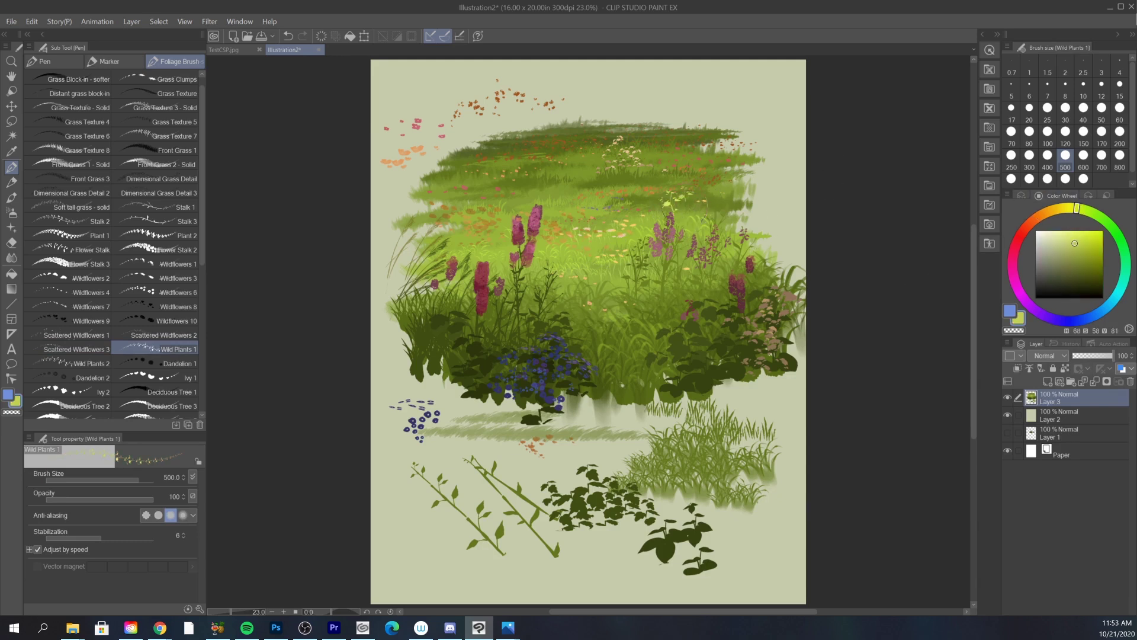
pyautogui.click(1076, 251)
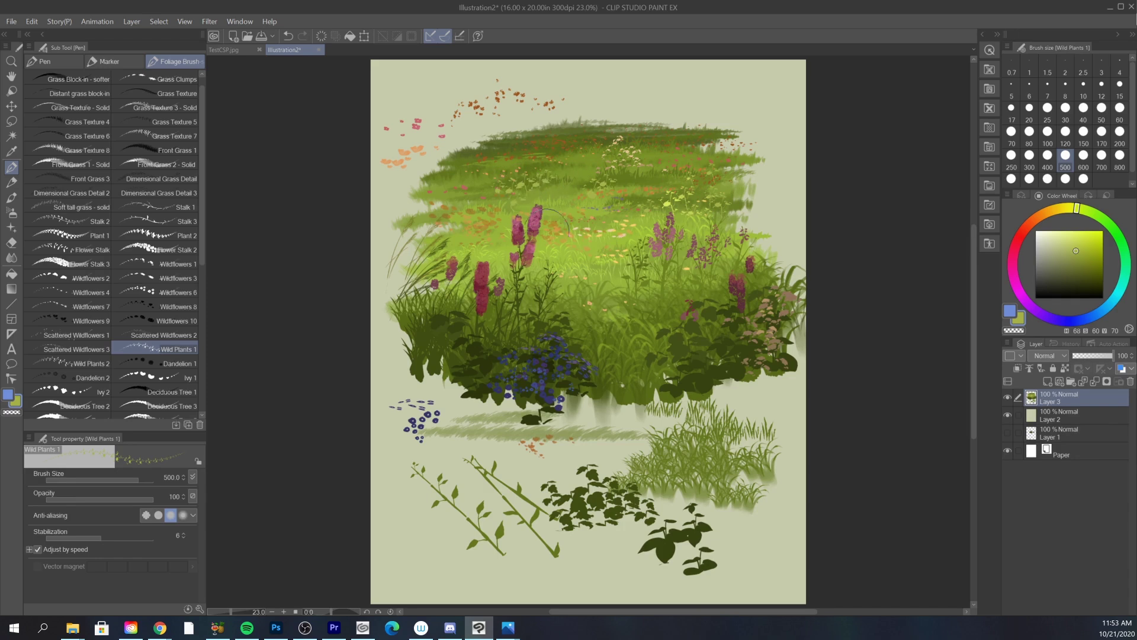
# - Add yellow-green plants to the meadow with Wild Plants 2 at size 500, and pale yellow dandelions with Dandelion 1 at size 200
pyautogui.click(89, 363)
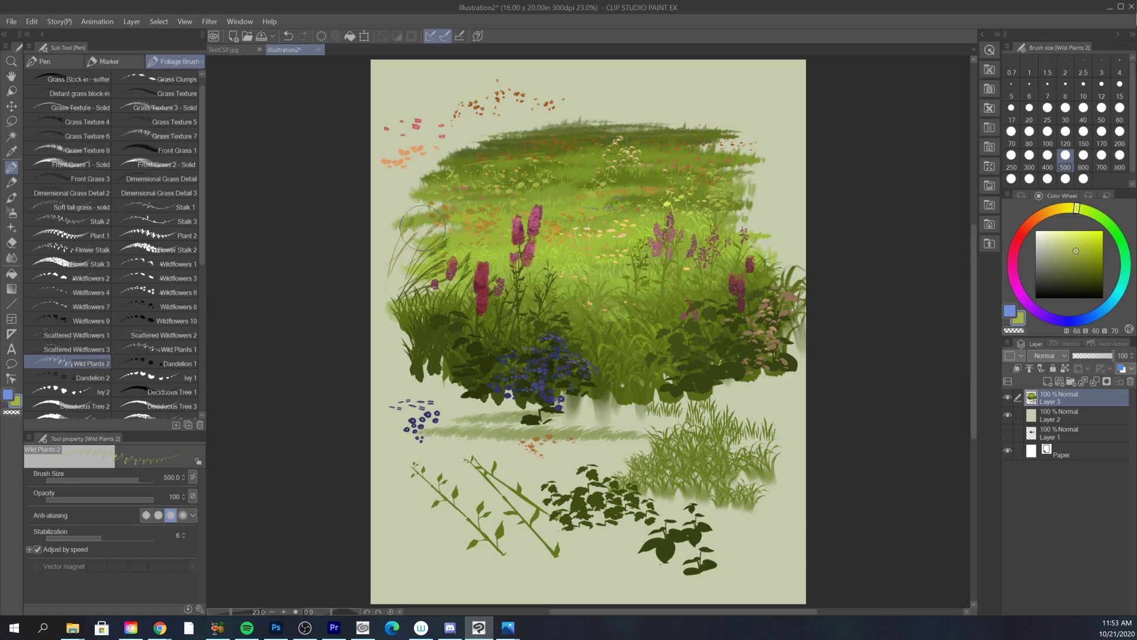
pyautogui.scroll(-3, 154, 331)
pyautogui.click(155, 310)
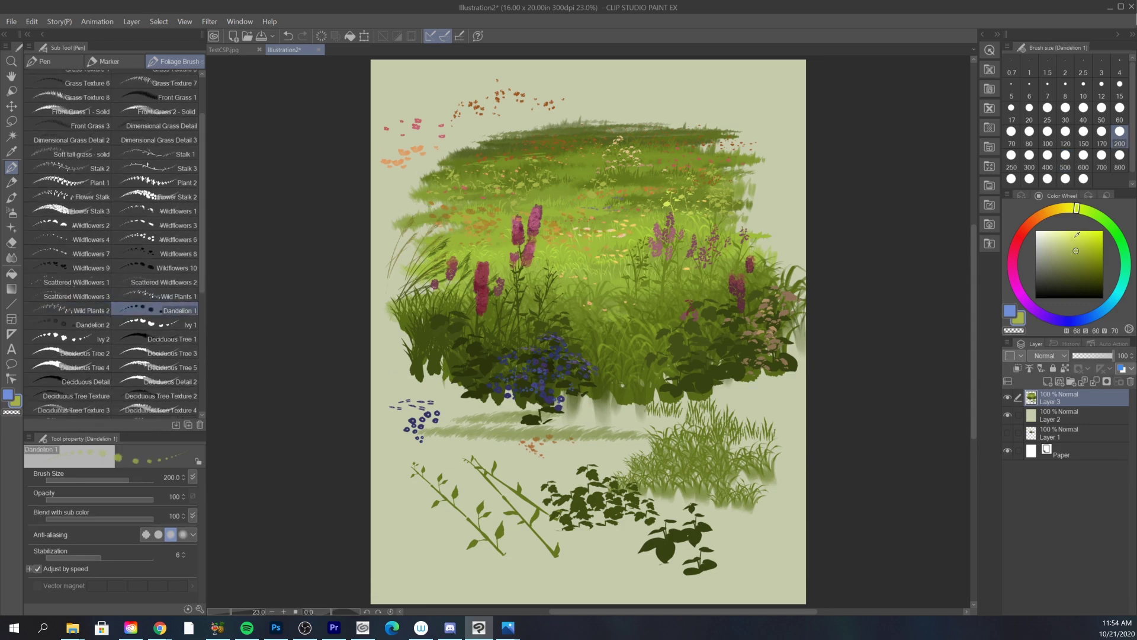
pyautogui.moveTo(1064, 238); pyautogui.dragTo(1062, 210)
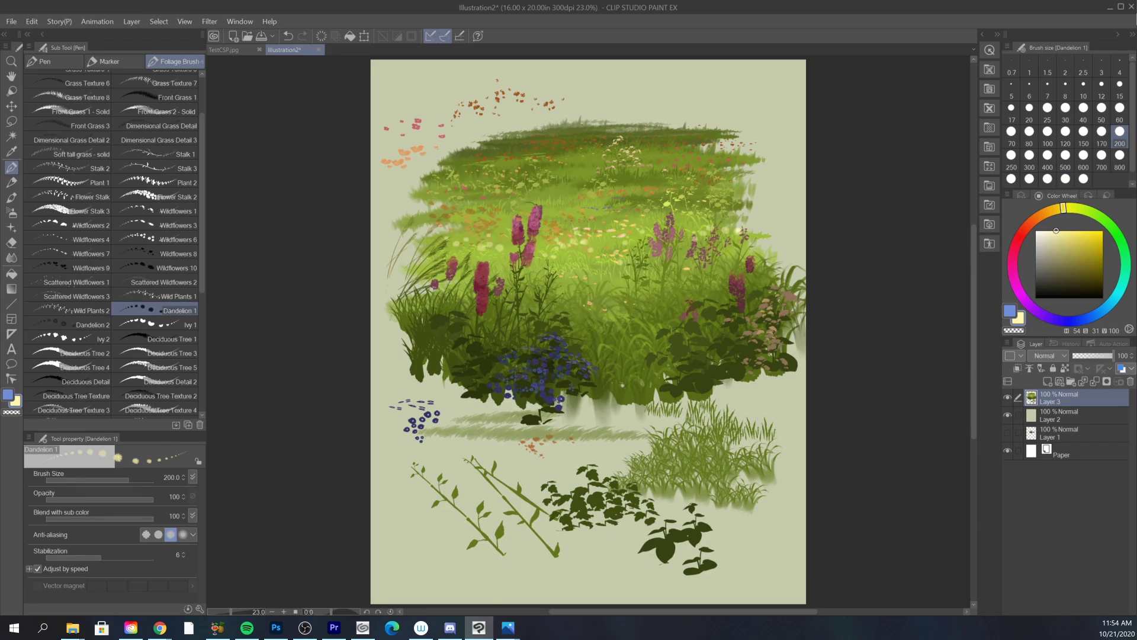
# - Scatter pale yellow dandelions across the middle and front grass with the Dandelion 2 brush at size 300
pyautogui.click(83, 325)
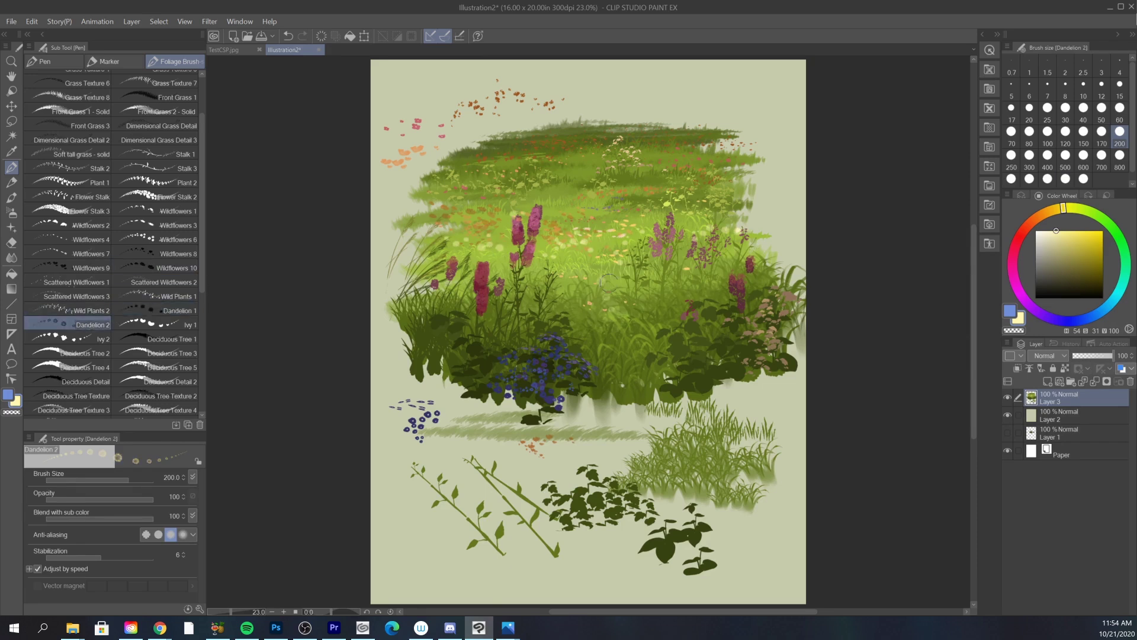
pyautogui.press(']')
pyautogui.press(']')
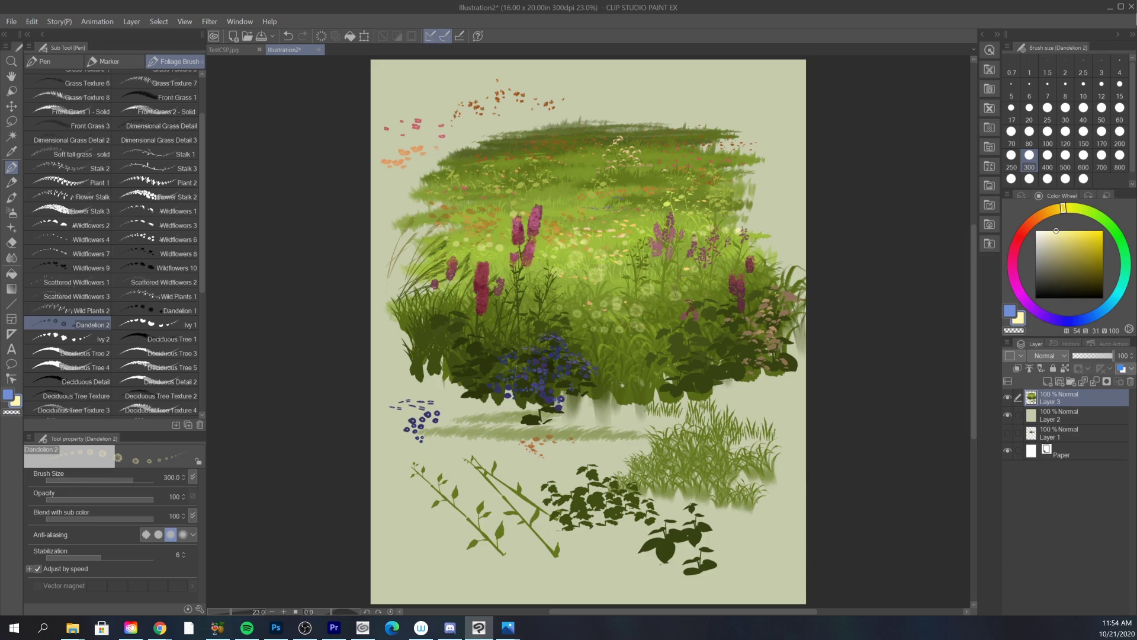
# - Paint dark and lighter green ivy samples above the meadow's upper right with the Ivy 1 and Ivy 2 brushes at size 500
pyautogui.click(177, 324)
pyautogui.keyDown('alt'); pyautogui.click(744, 407); pyautogui.keyUp('alt')
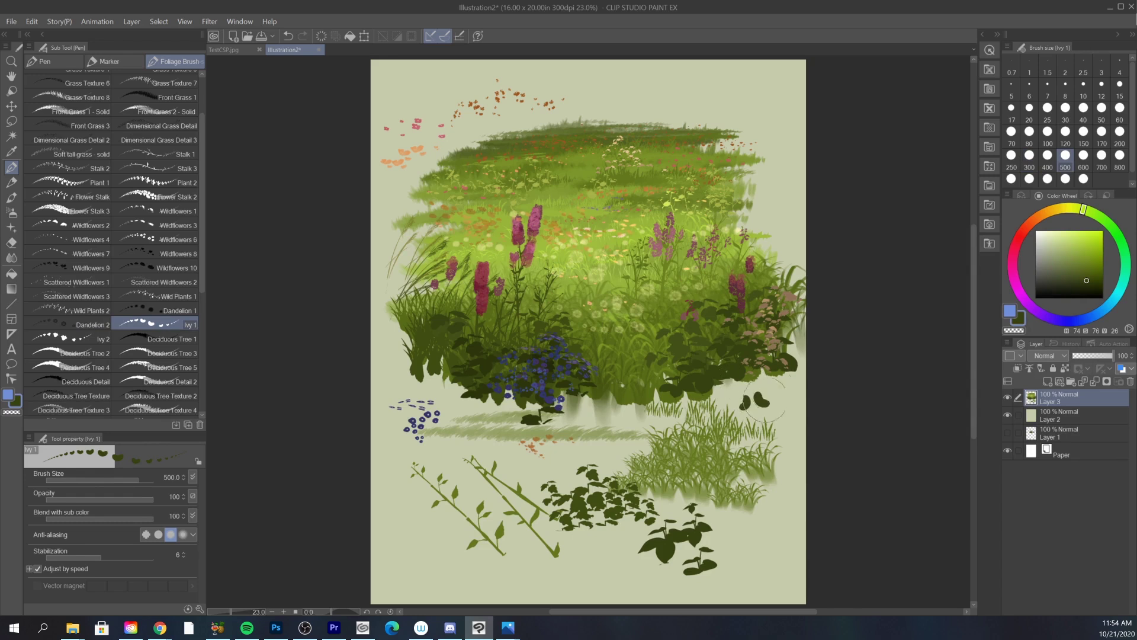
pyautogui.moveTo(705, 98); pyautogui.dragTo(796, 77)
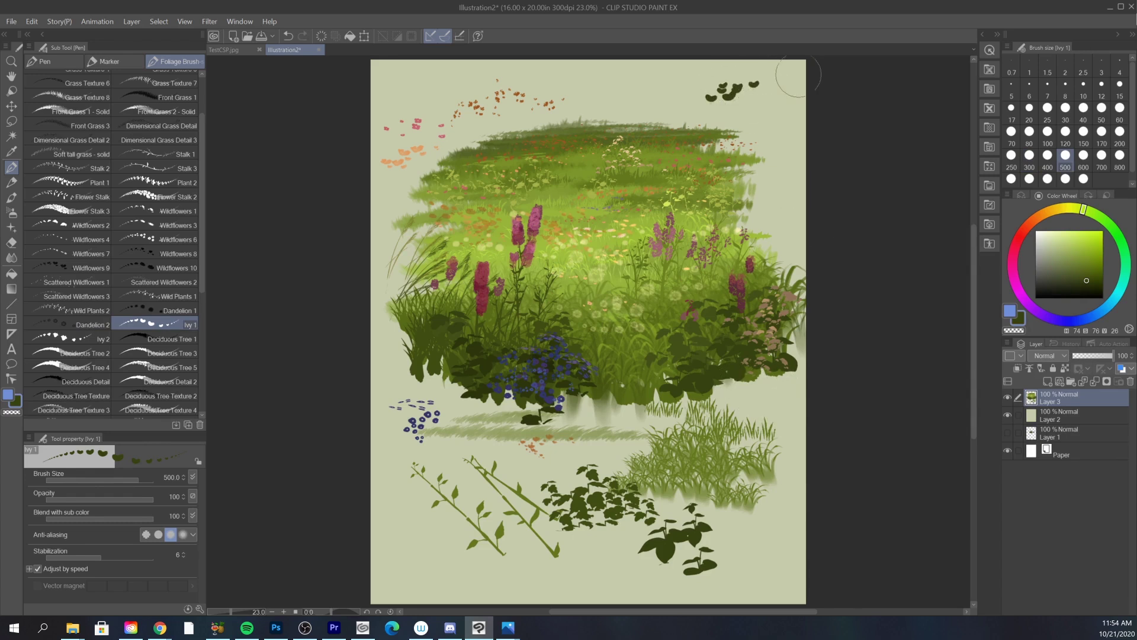
pyautogui.click(1013, 309)
pyautogui.click(1091, 213)
pyautogui.click(1080, 271)
pyautogui.moveTo(761, 121)
pyautogui.mouseDown()
pyautogui.moveTo(725, 80)
pyautogui.moveTo(704, 77)
pyautogui.moveTo(774, 77)
pyautogui.moveTo(776, 131)
pyautogui.moveTo(770, 80)
pyautogui.mouseUp()
pyautogui.click(1075, 256)
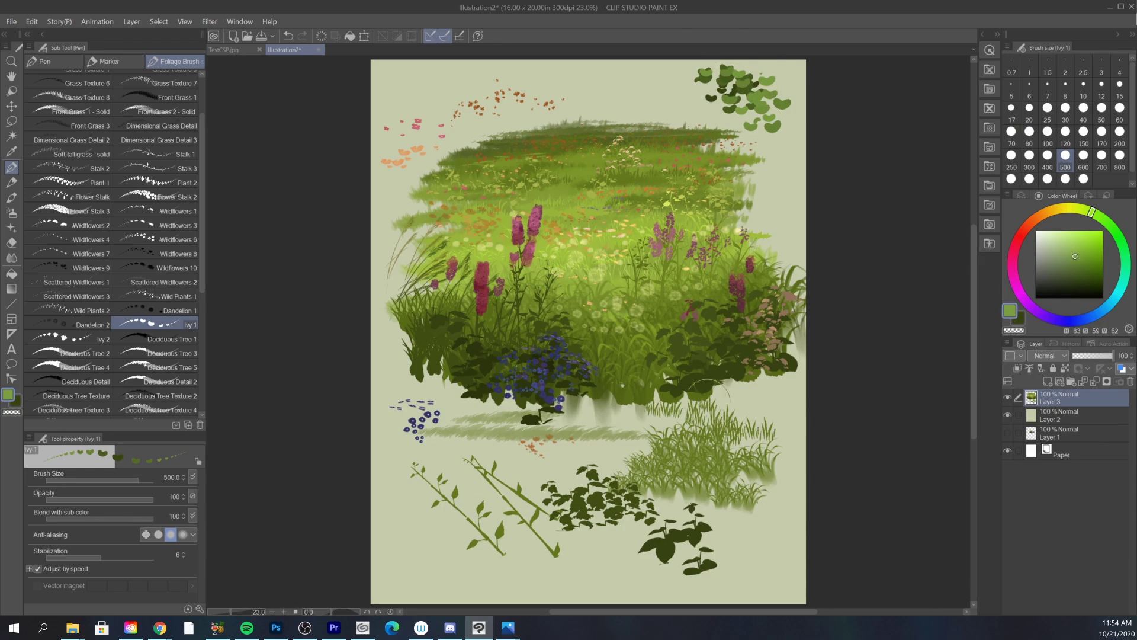
pyautogui.click(89, 339)
pyautogui.moveTo(619, 89)
pyautogui.mouseDown()
pyautogui.moveTo(670, 85)
pyautogui.moveTo(656, 99)
pyautogui.moveTo(685, 100)
pyautogui.moveTo(636, 76)
pyautogui.moveTo(585, 76)
pyautogui.moveTo(610, 116)
pyautogui.mouseUp()
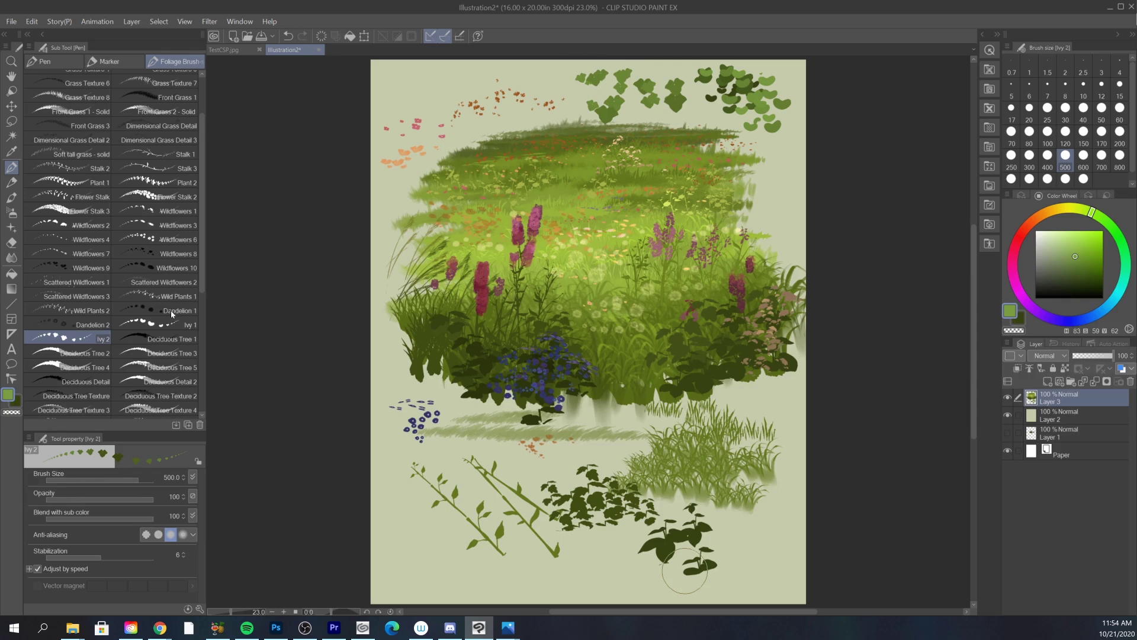
# - Choose the Deciduous Tree 1 brush, hide the meadow layer and add a new layer above it
pyautogui.click(155, 339)
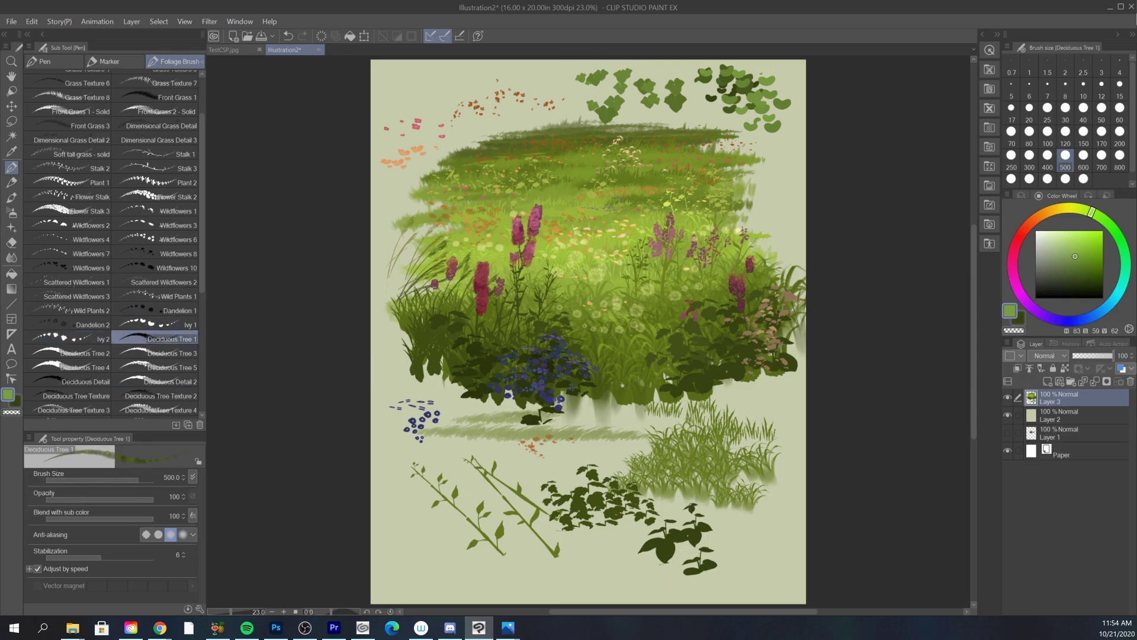
pyautogui.click(1007, 398)
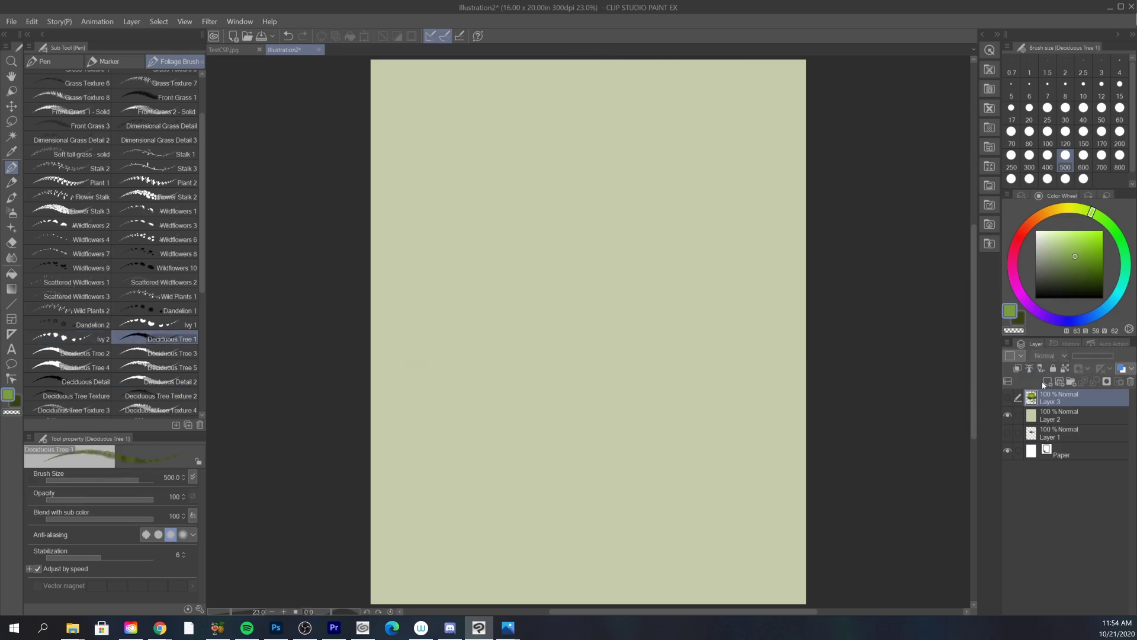
pyautogui.click(1045, 383)
# - Paint a dark green foliage mass in the canvas's upper middle with the Deciduous Tree 1 brush at size 800
pyautogui.moveTo(468, 184); pyautogui.dragTo(578, 152)
pyautogui.hotkey('ctrl', 'z')
pyautogui.click(1083, 155)
pyautogui.click(1119, 155)
pyautogui.moveTo(520, 199)
pyautogui.mouseDown()
pyautogui.moveTo(574, 176)
pyautogui.moveTo(589, 137)
pyautogui.moveTo(580, 153)
pyautogui.moveTo(616, 183)
pyautogui.moveTo(549, 214)
pyautogui.moveTo(614, 206)
pyautogui.moveTo(681, 178)
pyautogui.moveTo(592, 151)
pyautogui.moveTo(684, 151)
pyautogui.mouseUp()
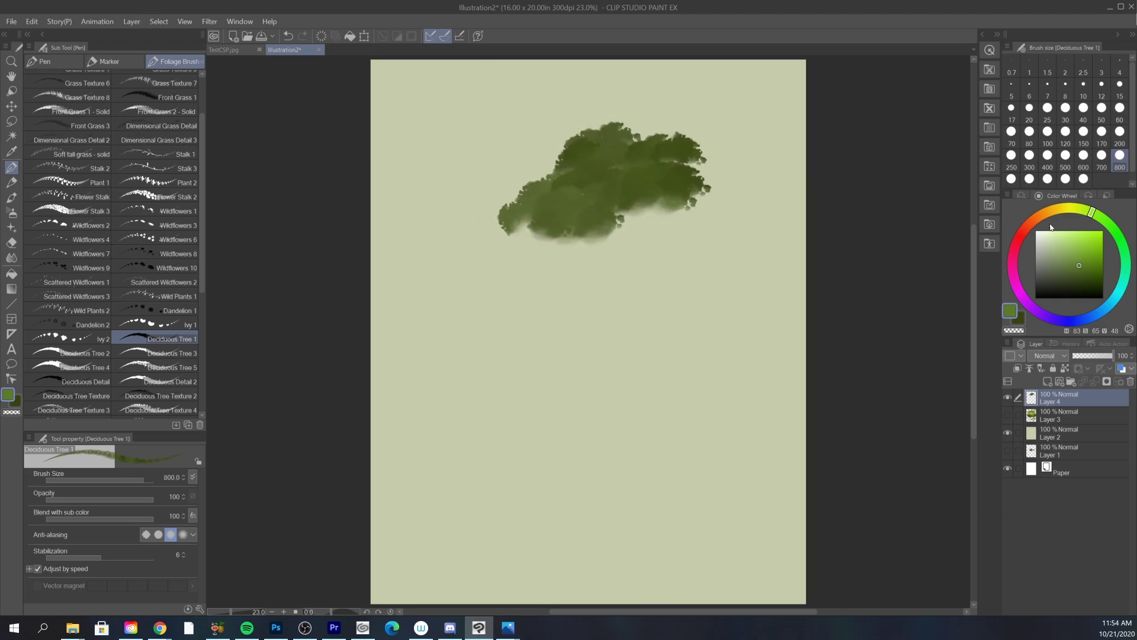
# - Extend the foliage to the right with lighter yellow-green Deciduous Tree 1 strokes, lightening both mixing colors
pyautogui.moveTo(616, 178)
pyautogui.mouseDown()
pyautogui.moveTo(639, 179)
pyautogui.moveTo(610, 173)
pyautogui.moveTo(622, 160)
pyautogui.moveTo(591, 205)
pyautogui.moveTo(568, 219)
pyautogui.moveTo(543, 213)
pyautogui.moveTo(706, 185)
pyautogui.moveTo(684, 167)
pyautogui.moveTo(695, 154)
pyautogui.moveTo(657, 147)
pyautogui.moveTo(688, 126)
pyautogui.moveTo(701, 147)
pyautogui.moveTo(756, 144)
pyautogui.mouseUp()
pyautogui.click(1069, 249)
pyautogui.click(1020, 320)
pyautogui.moveTo(622, 121)
pyautogui.mouseDown()
pyautogui.moveTo(711, 126)
pyautogui.moveTo(773, 167)
pyautogui.mouseUp()
pyautogui.click(1071, 251)
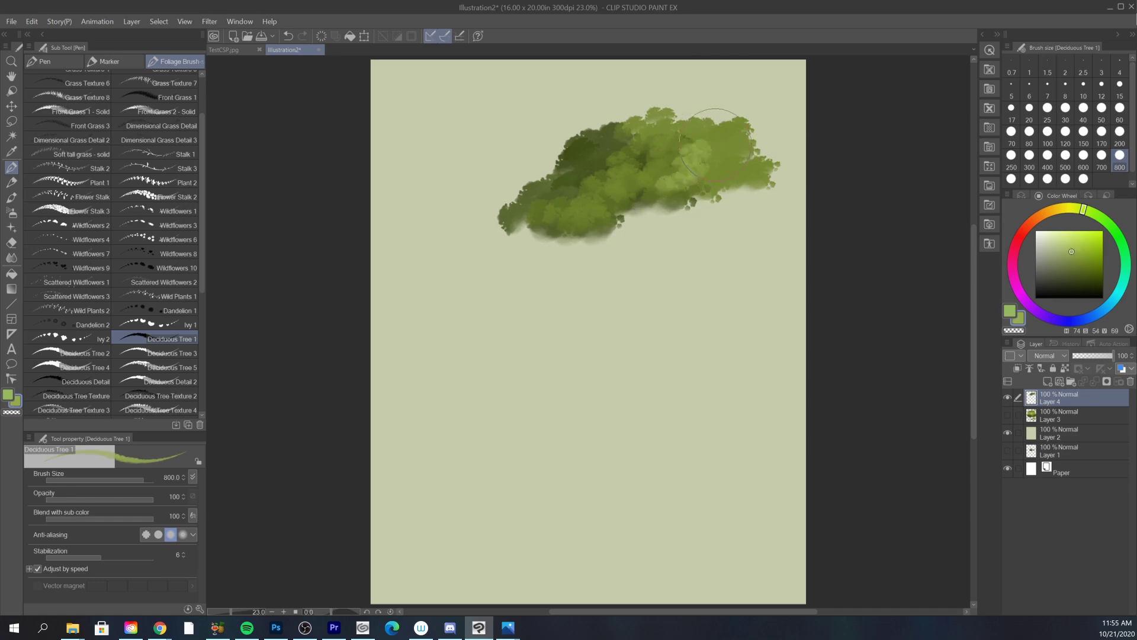
# - Paint dark and mid-green clumps over the foliage's lower right with Deciduous Tree 2 at size 800, using greens sampled from the foliage
pyautogui.click(83, 353)
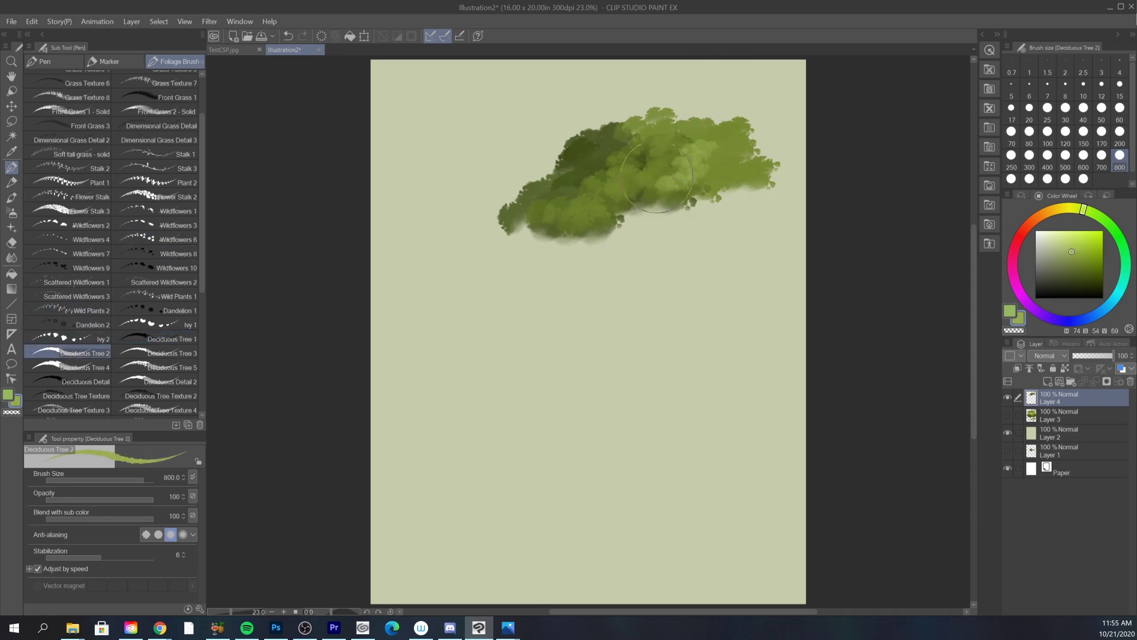
pyautogui.keyDown('alt'); pyautogui.click(617, 190); pyautogui.keyUp('alt')
pyautogui.moveTo(616, 191); pyautogui.dragTo(736, 185)
pyautogui.moveTo(650, 203)
pyautogui.mouseDown()
pyautogui.moveTo(712, 205)
pyautogui.moveTo(709, 160)
pyautogui.moveTo(745, 155)
pyautogui.moveTo(706, 146)
pyautogui.moveTo(752, 147)
pyautogui.moveTo(777, 168)
pyautogui.moveTo(622, 228)
pyautogui.moveTo(687, 222)
pyautogui.moveTo(699, 175)
pyautogui.moveTo(669, 172)
pyautogui.moveTo(608, 207)
pyautogui.moveTo(623, 232)
pyautogui.moveTo(631, 208)
pyautogui.moveTo(621, 195)
pyautogui.moveTo(604, 225)
pyautogui.moveTo(757, 170)
pyautogui.mouseUp()
pyautogui.keyDown('alt'); pyautogui.click(642, 184); pyautogui.keyUp('alt')
pyautogui.keyDown('alt'); pyautogui.click(696, 178); pyautogui.keyUp('alt')
pyautogui.moveTo(687, 172)
pyautogui.mouseDown()
pyautogui.moveTo(718, 174)
pyautogui.moveTo(719, 187)
pyautogui.moveTo(752, 161)
pyautogui.moveTo(785, 159)
pyautogui.moveTo(715, 202)
pyautogui.moveTo(732, 213)
pyautogui.moveTo(655, 223)
pyautogui.moveTo(668, 201)
pyautogui.moveTo(652, 226)
pyautogui.moveTo(723, 249)
pyautogui.mouseUp()
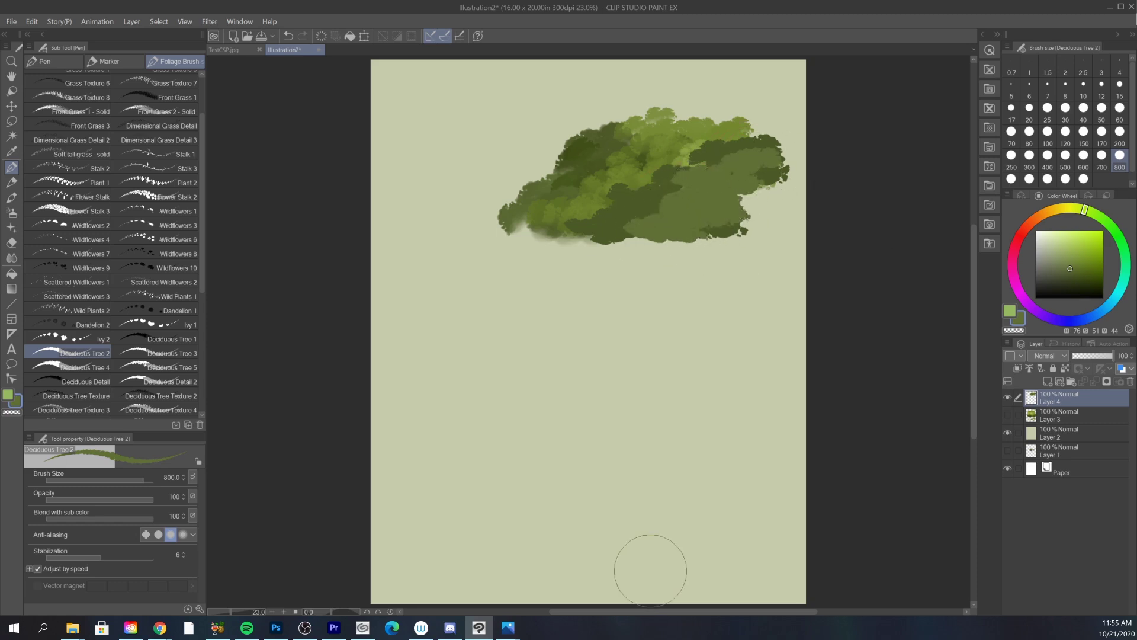
# - Extend the foliage's left side and add lighter clumps on the right with Deciduous Tree 3 at size 800, using sampled greens
pyautogui.click(172, 353)
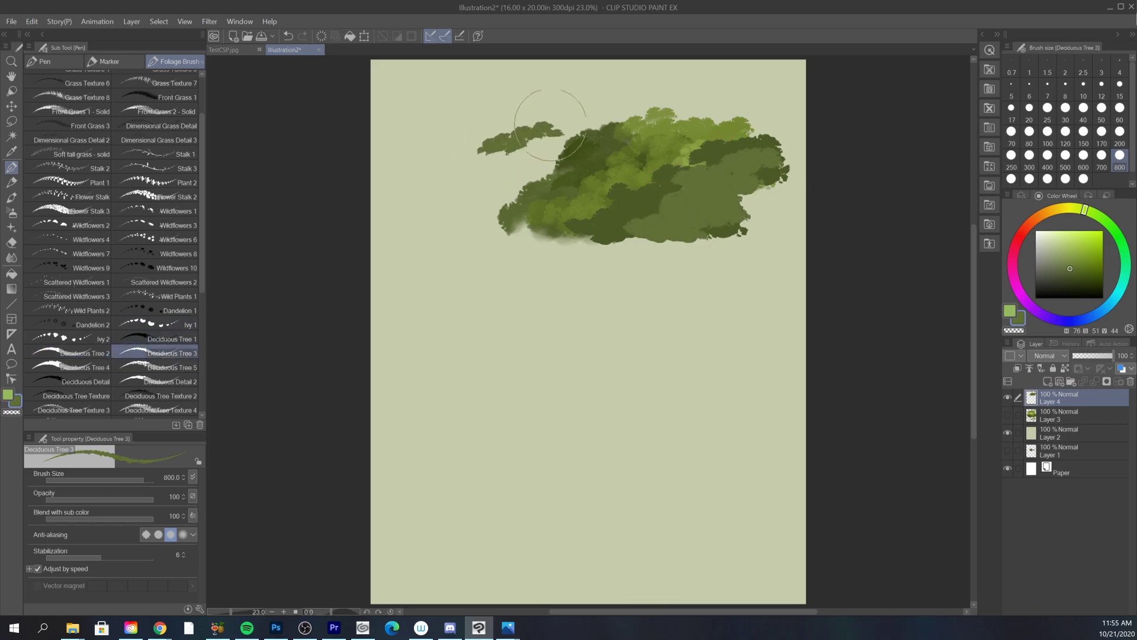
pyautogui.keyDown('alt'); pyautogui.click(576, 148); pyautogui.keyUp('alt')
pyautogui.moveTo(557, 163)
pyautogui.mouseDown()
pyautogui.moveTo(510, 170)
pyautogui.moveTo(557, 153)
pyautogui.mouseUp()
pyautogui.click(483, 184)
pyautogui.moveTo(483, 184)
pyautogui.mouseDown()
pyautogui.moveTo(524, 183)
pyautogui.moveTo(445, 207)
pyautogui.mouseUp()
pyautogui.keyDown('alt'); pyautogui.click(521, 199); pyautogui.keyUp('alt')
pyautogui.moveTo(503, 178)
pyautogui.mouseDown()
pyautogui.moveTo(515, 199)
pyautogui.moveTo(445, 222)
pyautogui.moveTo(507, 203)
pyautogui.moveTo(529, 174)
pyautogui.moveTo(803, 99)
pyautogui.moveTo(578, 172)
pyautogui.moveTo(607, 137)
pyautogui.moveTo(649, 185)
pyautogui.moveTo(678, 183)
pyautogui.moveTo(671, 167)
pyautogui.moveTo(717, 175)
pyautogui.moveTo(730, 195)
pyautogui.moveTo(713, 203)
pyautogui.moveTo(703, 173)
pyautogui.moveTo(732, 161)
pyautogui.moveTo(699, 190)
pyautogui.moveTo(715, 200)
pyautogui.moveTo(736, 199)
pyautogui.moveTo(758, 176)
pyautogui.moveTo(693, 223)
pyautogui.mouseUp()
pyautogui.keyDown('alt'); pyautogui.click(645, 151); pyautogui.keyUp('alt')
pyautogui.keyDown('alt'); pyautogui.click(715, 198); pyautogui.keyUp('alt')
pyautogui.click(1071, 261)
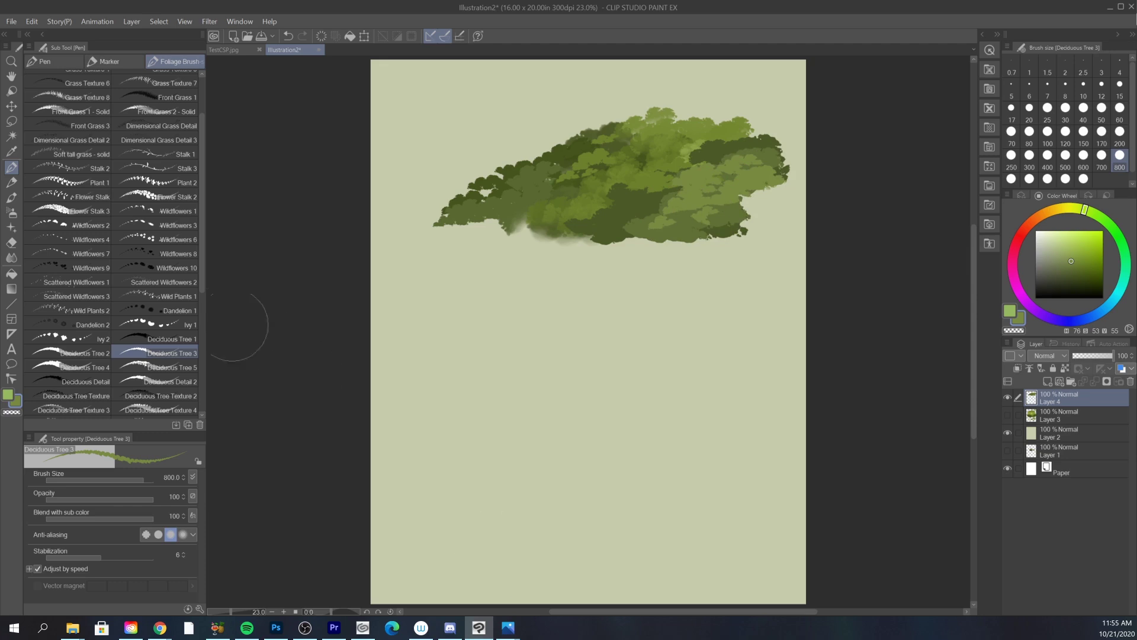
# - Add dark green clumps along the foliage's upper left edge with the Deciduous Tree 4 brush at size 800
pyautogui.click(84, 368)
pyautogui.moveTo(490, 330)
pyautogui.mouseDown()
pyautogui.moveTo(593, 314)
pyautogui.moveTo(694, 318)
pyautogui.mouseUp()
pyautogui.hotkey('ctrl', 'z')
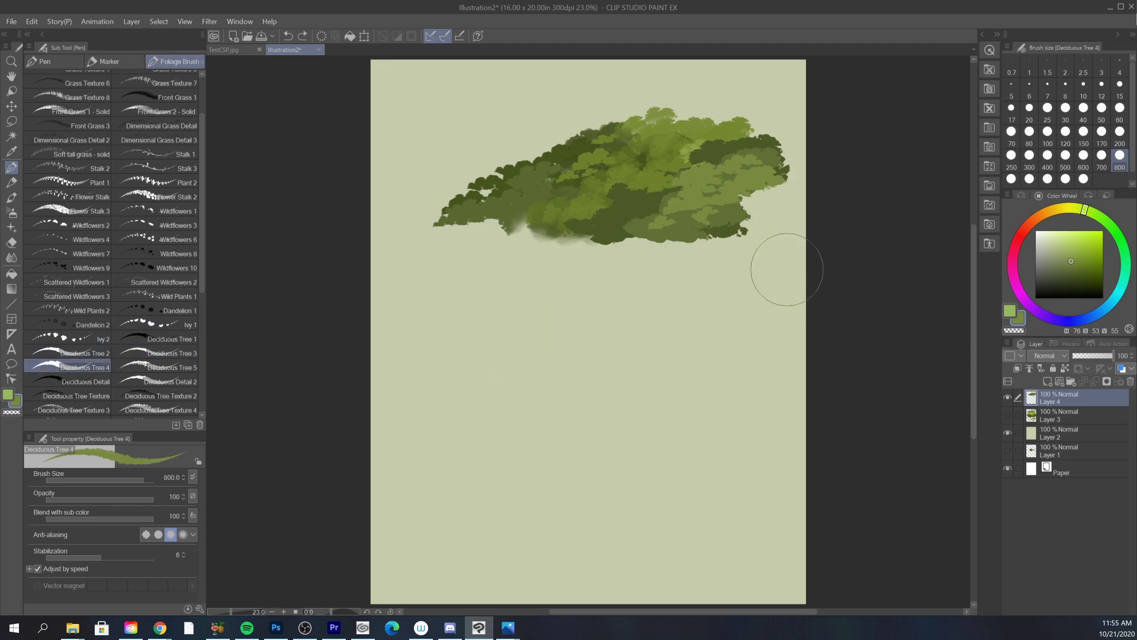
pyautogui.keyDown('alt'); pyautogui.click(524, 160); pyautogui.keyUp('alt')
pyautogui.keyDown('alt'); pyautogui.click(639, 213); pyautogui.keyUp('alt')
pyautogui.keyDown('alt'); pyautogui.click(654, 239); pyautogui.keyUp('alt')
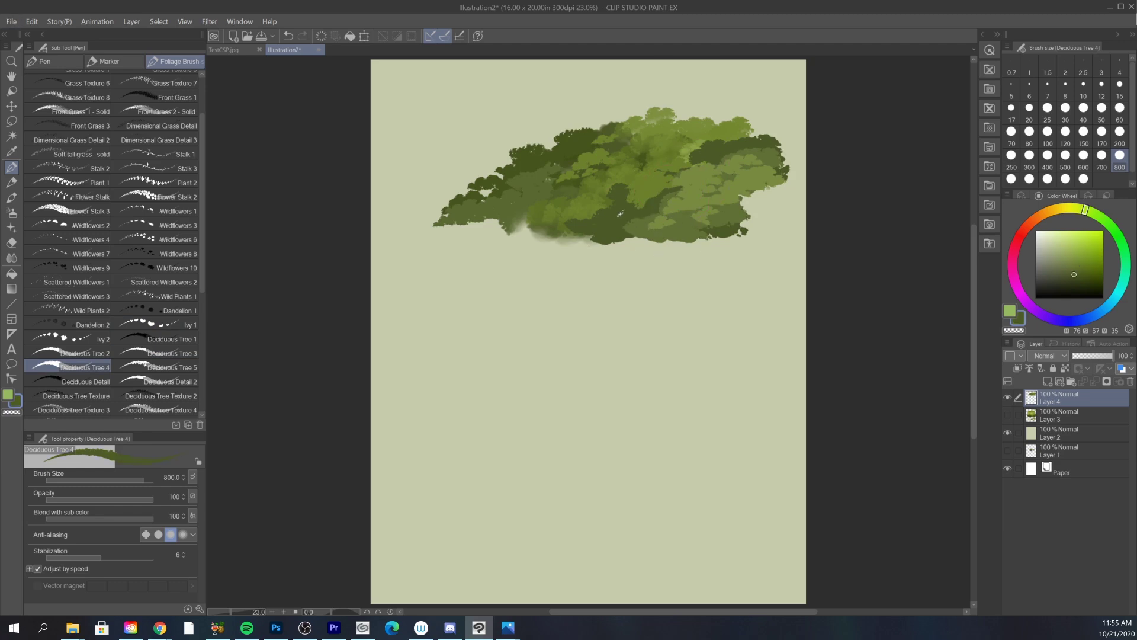
# - Paint a very dark underside and mid-green clumps on the foliage's right side with Deciduous Tree 4, using sampled greens
pyautogui.keyDown('alt'); pyautogui.click(684, 234); pyautogui.keyUp('alt')
pyautogui.moveTo(687, 240)
pyautogui.mouseDown()
pyautogui.moveTo(729, 219)
pyautogui.moveTo(742, 189)
pyautogui.moveTo(787, 193)
pyautogui.moveTo(626, 249)
pyautogui.moveTo(727, 250)
pyautogui.moveTo(759, 227)
pyautogui.moveTo(814, 212)
pyautogui.moveTo(762, 209)
pyautogui.moveTo(724, 188)
pyautogui.moveTo(794, 192)
pyautogui.mouseUp()
pyautogui.keyDown('alt'); pyautogui.click(755, 147); pyautogui.keyUp('alt')
pyautogui.moveTo(717, 216)
pyautogui.mouseDown()
pyautogui.moveTo(692, 228)
pyautogui.moveTo(754, 235)
pyautogui.moveTo(740, 183)
pyautogui.moveTo(758, 198)
pyautogui.moveTo(787, 193)
pyautogui.mouseUp()
pyautogui.keyDown('alt'); pyautogui.click(737, 228); pyautogui.keyUp('alt')
pyautogui.moveTo(738, 207)
pyautogui.mouseDown()
pyautogui.moveTo(766, 219)
pyautogui.moveTo(731, 215)
pyautogui.moveTo(792, 219)
pyautogui.mouseUp()
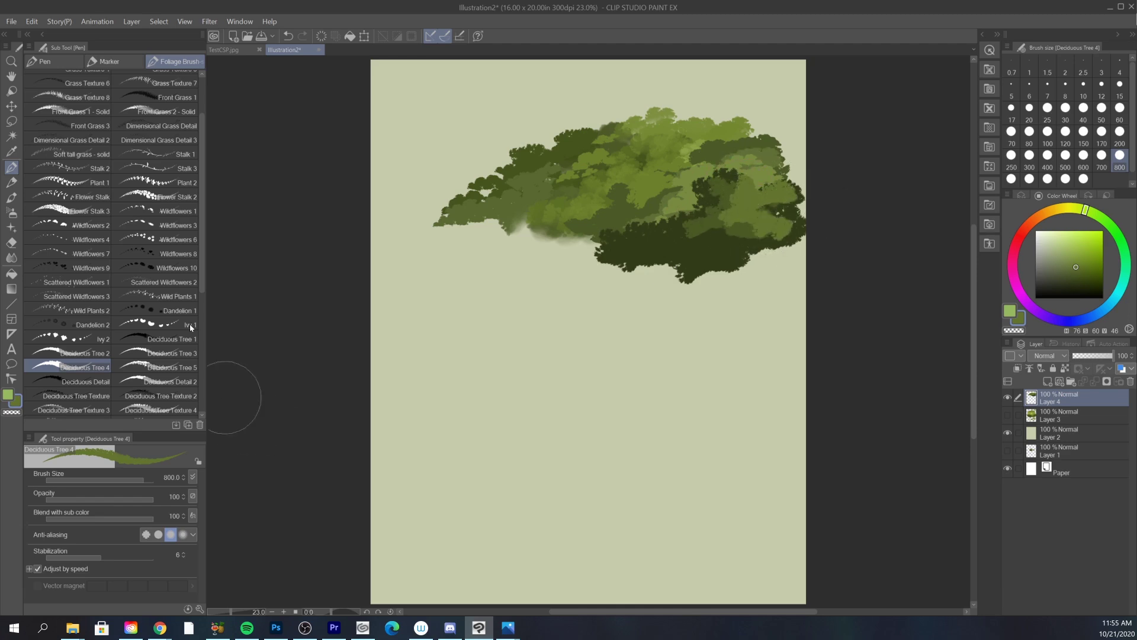
# - Add small light and dark green clumps along the foliage's top edge with the Deciduous Tree 5 brush at size 800
pyautogui.click(156, 368)
pyautogui.hotkey('ctrl', 'z')
pyautogui.keyDown('alt'); pyautogui.click(720, 250); pyautogui.keyUp('alt')
pyautogui.moveTo(637, 225)
pyautogui.mouseDown()
pyautogui.moveTo(660, 215)
pyautogui.moveTo(651, 206)
pyautogui.mouseUp()
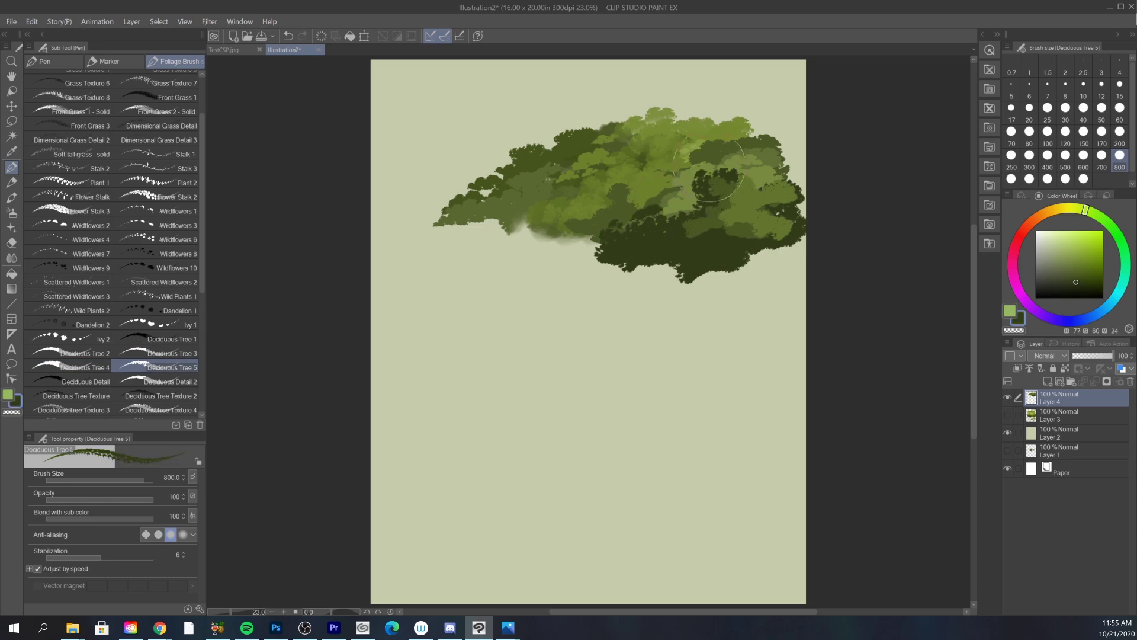
pyautogui.keyDown('alt'); pyautogui.click(690, 175); pyautogui.keyUp('alt')
pyautogui.moveTo(691, 97)
pyautogui.mouseDown()
pyautogui.moveTo(716, 105)
pyautogui.moveTo(724, 121)
pyautogui.moveTo(735, 98)
pyautogui.mouseUp()
pyautogui.keyDown('alt'); pyautogui.click(584, 140); pyautogui.keyUp('alt')
pyautogui.moveTo(575, 125)
pyautogui.mouseDown()
pyautogui.moveTo(551, 142)
pyautogui.moveTo(563, 150)
pyautogui.mouseUp()
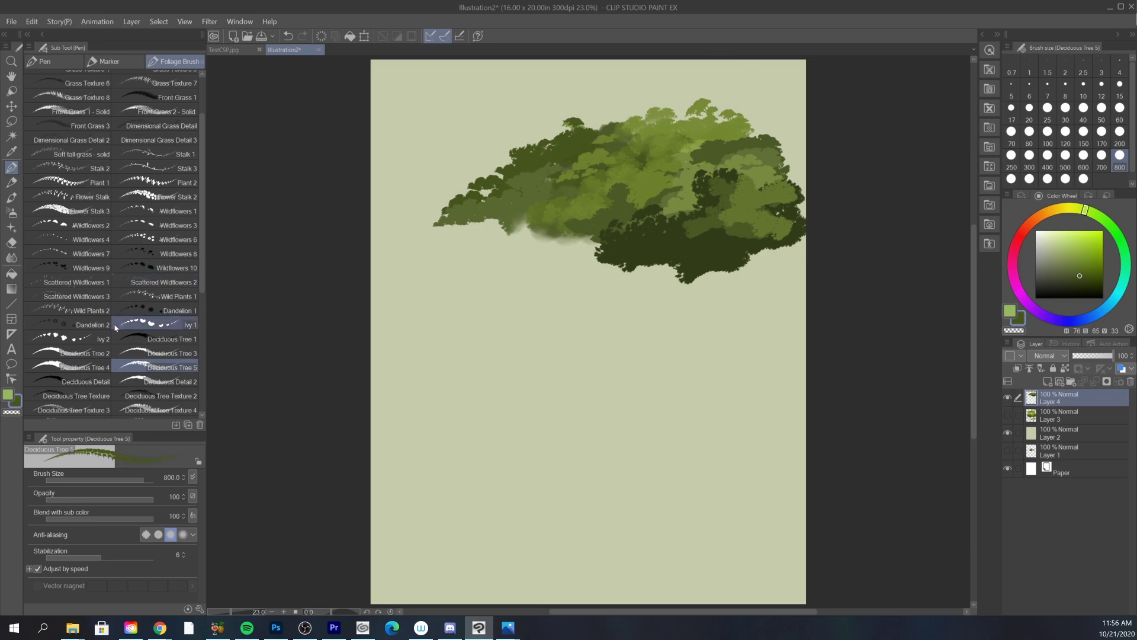
# - Detail the foliage's dark lower right with the Deciduous Detail and Deciduous Detail 2 brushes at size 250, using sampled greens
pyautogui.click(86, 381)
pyautogui.moveTo(429, 140); pyautogui.dragTo(491, 123)
pyautogui.hotkey('ctrl', 'z')
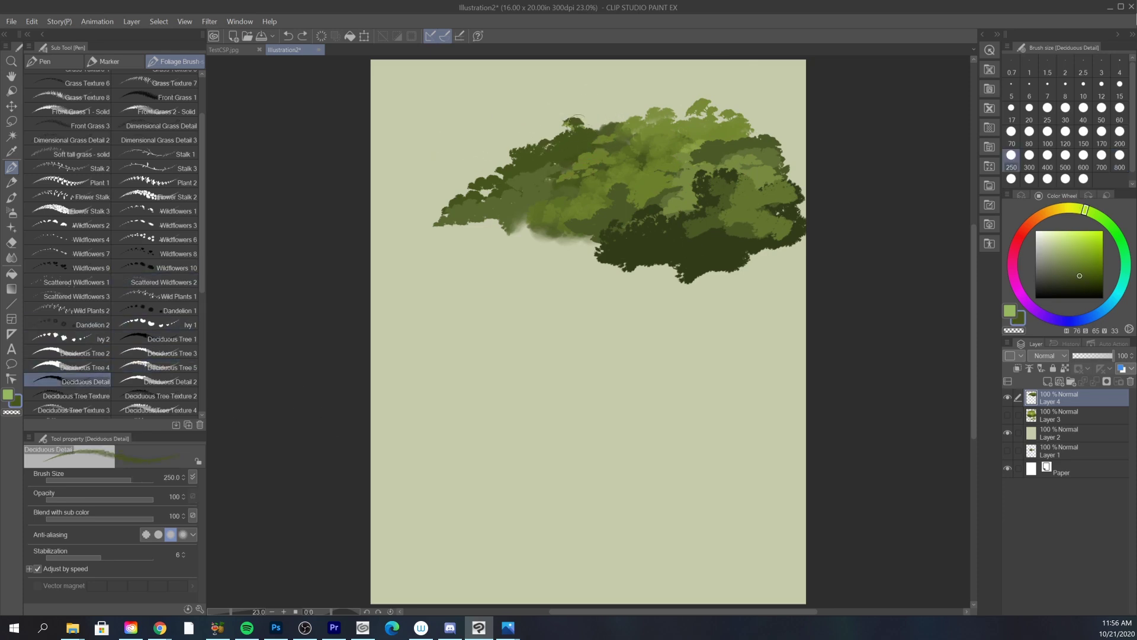
pyautogui.keyDown('alt'); pyautogui.click(742, 193); pyautogui.keyUp('alt')
pyautogui.click(1076, 259)
pyautogui.moveTo(650, 235); pyautogui.dragTo(671, 232)
pyautogui.keyDown('alt'); pyautogui.click(670, 233); pyautogui.keyUp('alt')
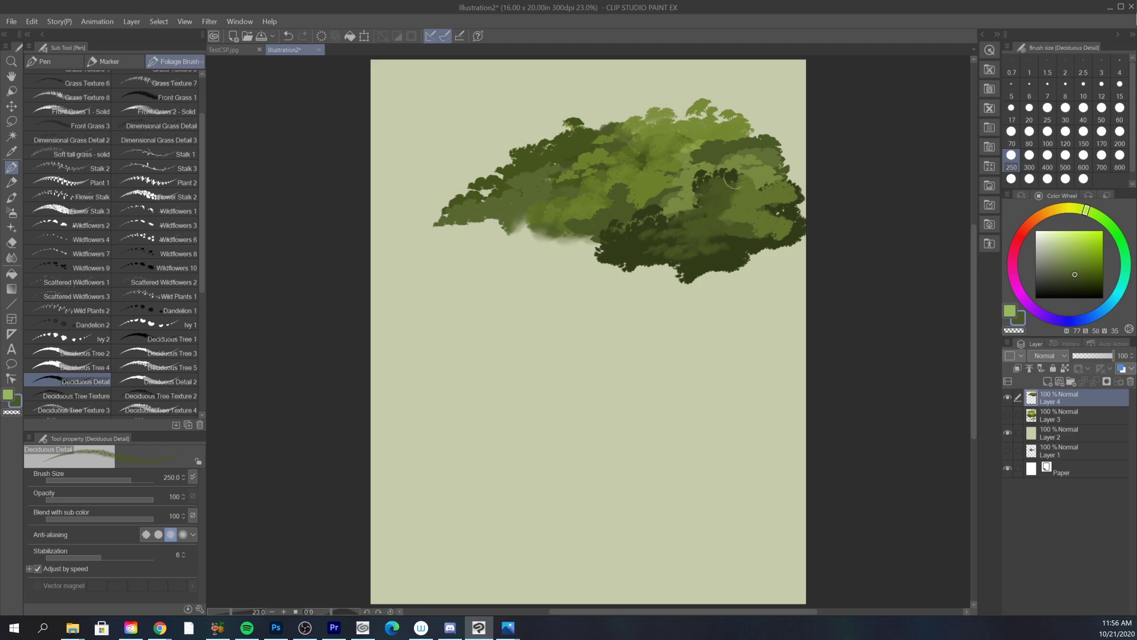
pyautogui.moveTo(769, 235); pyautogui.dragTo(755, 244)
pyautogui.keyDown('alt'); pyautogui.click(750, 220); pyautogui.keyUp('alt')
pyautogui.moveTo(703, 219)
pyautogui.mouseDown()
pyautogui.moveTo(718, 196)
pyautogui.moveTo(733, 230)
pyautogui.mouseUp()
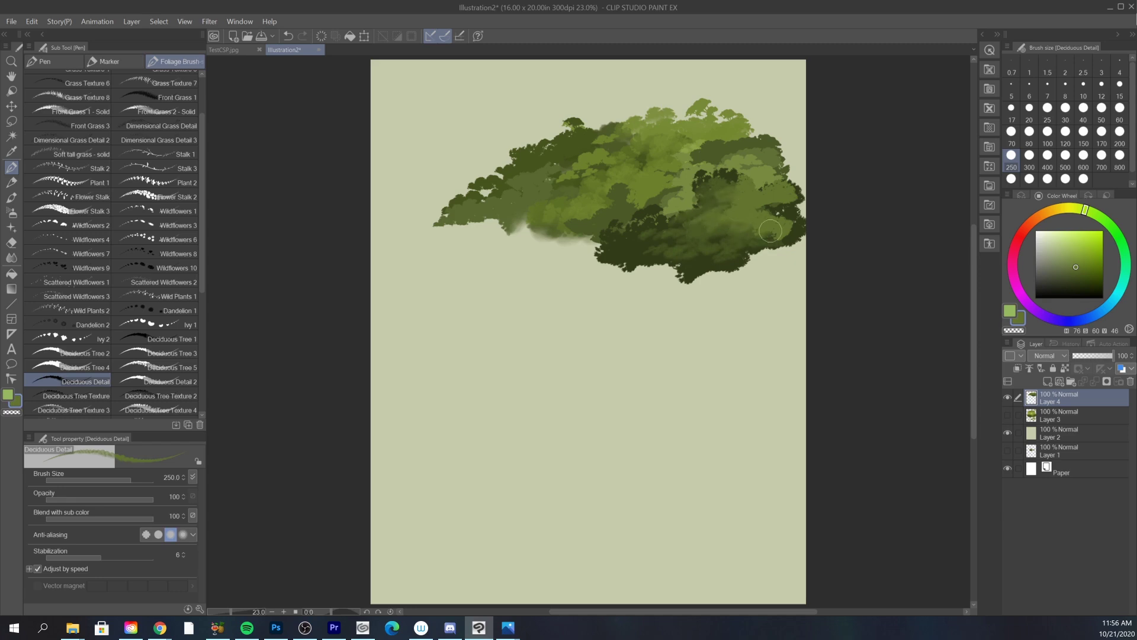
pyautogui.click(171, 382)
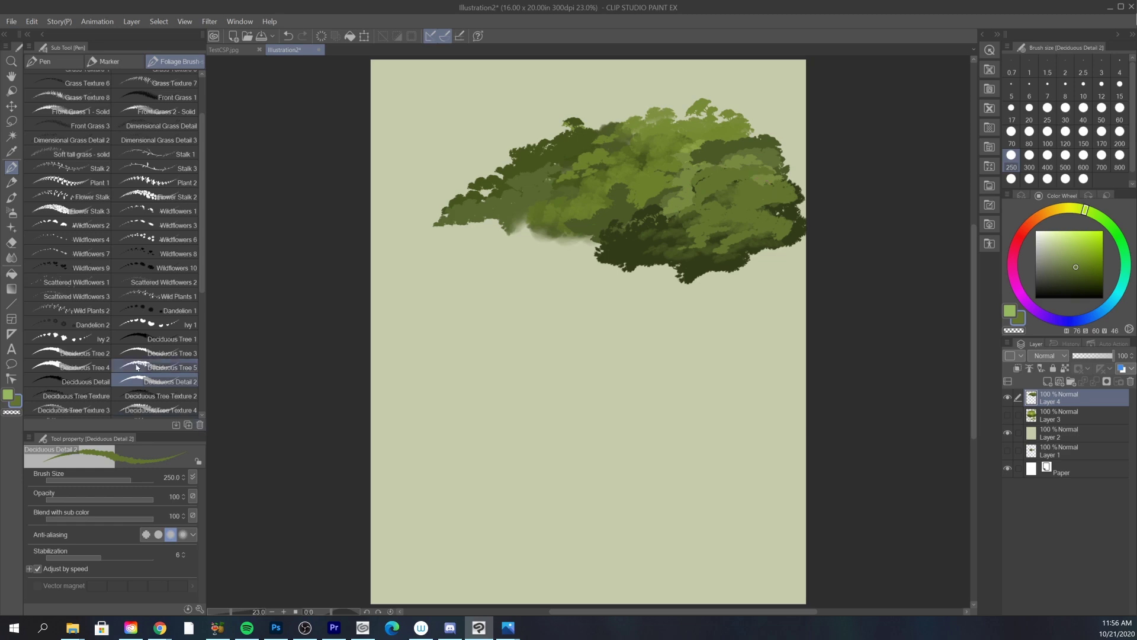
# - Block in a second, solid dark green foliage mass below the first with the Deciduous Tree 1 brush at size 800
pyautogui.click(75, 396)
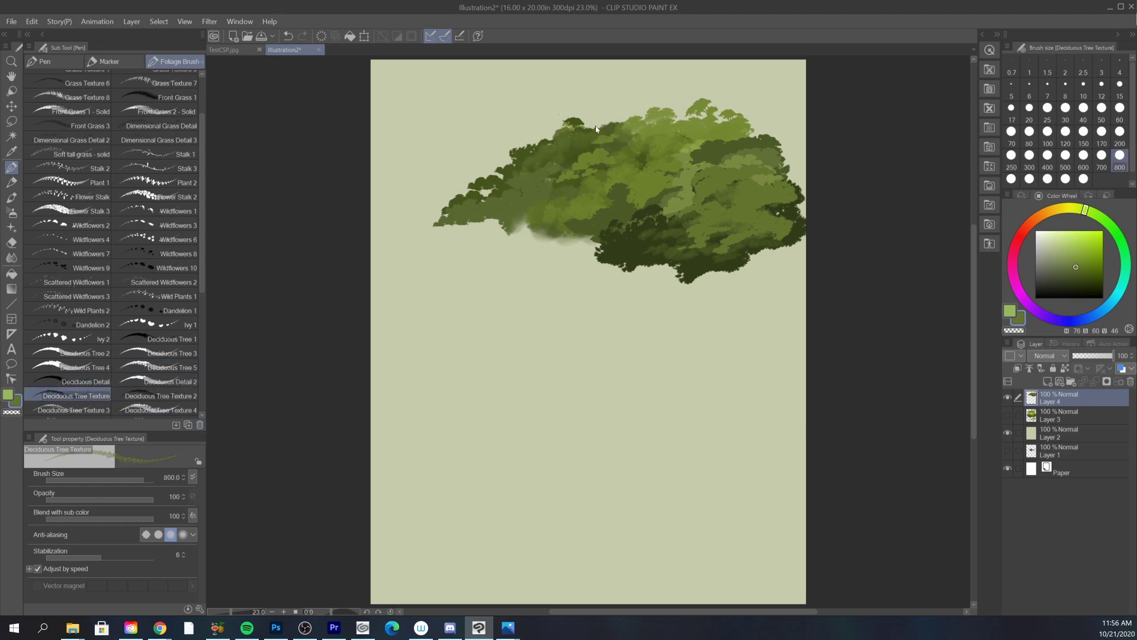
pyautogui.keyDown('alt'); pyautogui.click(586, 195); pyautogui.keyUp('alt')
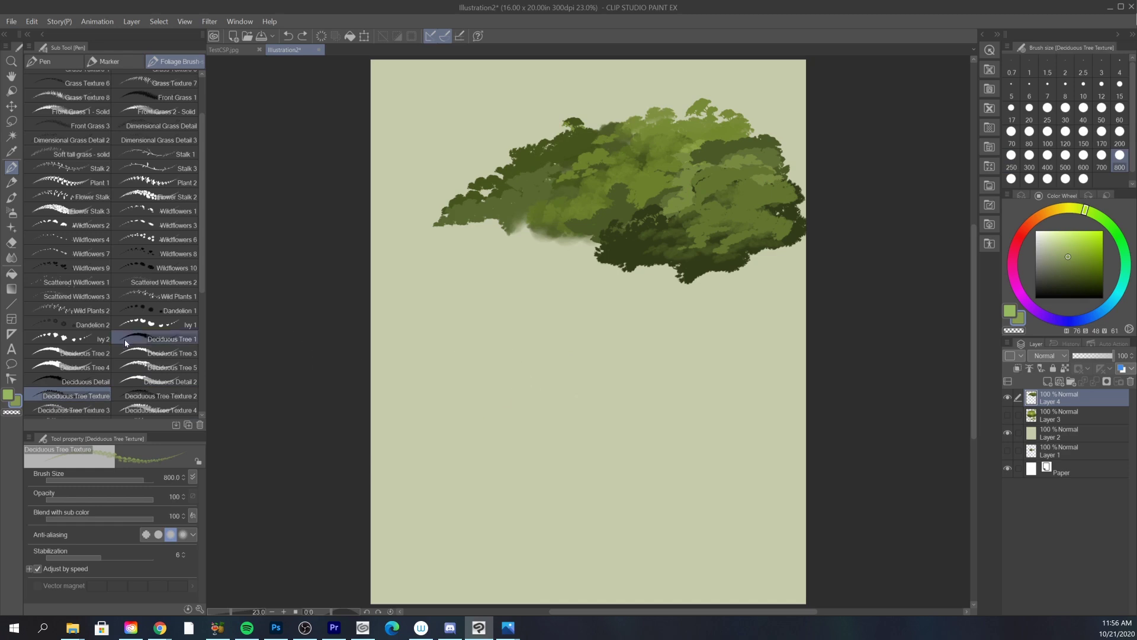
pyautogui.click(157, 338)
pyautogui.moveTo(521, 362); pyautogui.dragTo(616, 348)
pyautogui.moveTo(592, 379)
pyautogui.mouseDown()
pyautogui.moveTo(652, 361)
pyautogui.moveTo(643, 374)
pyautogui.moveTo(679, 374)
pyautogui.moveTo(684, 395)
pyautogui.moveTo(570, 385)
pyautogui.moveTo(605, 383)
pyautogui.moveTo(610, 360)
pyautogui.moveTo(733, 366)
pyautogui.moveTo(546, 368)
pyautogui.moveTo(522, 391)
pyautogui.moveTo(528, 407)
pyautogui.moveTo(578, 425)
pyautogui.moveTo(533, 432)
pyautogui.moveTo(603, 424)
pyautogui.moveTo(623, 439)
pyautogui.moveTo(608, 402)
pyautogui.moveTo(631, 348)
pyautogui.moveTo(662, 318)
pyautogui.moveTo(748, 336)
pyautogui.moveTo(773, 390)
pyautogui.moveTo(698, 415)
pyautogui.mouseUp()
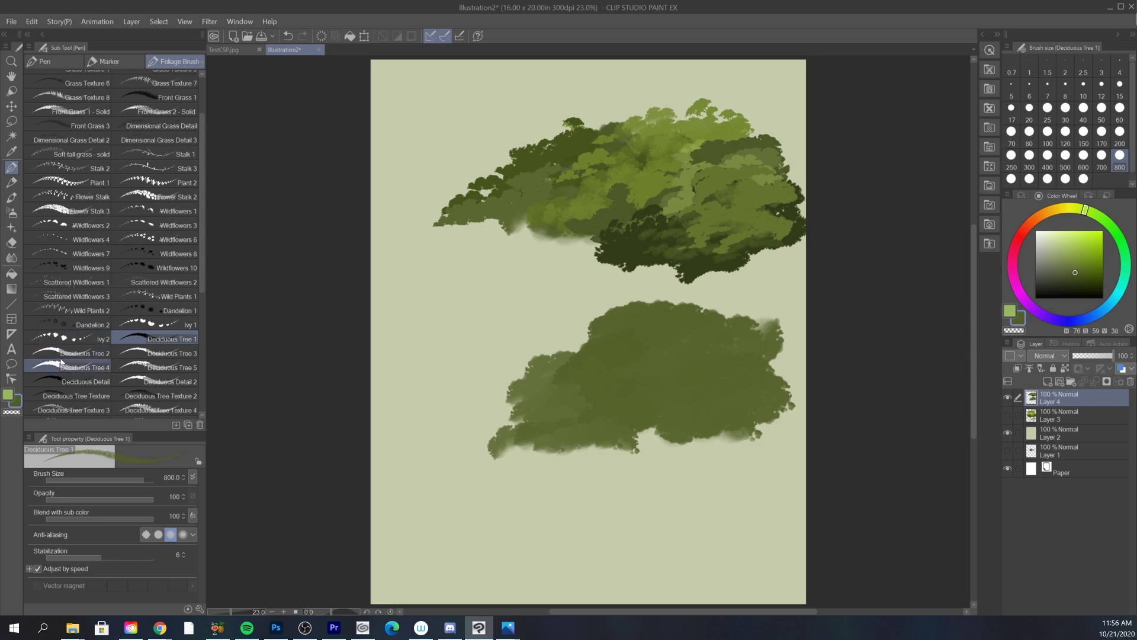
# - Texture the second foliage mass with sampled lighter greens using the Deciduous Tree Texture brush, enlarging it to size 1200
pyautogui.click(89, 395)
pyautogui.keyDown('alt'); pyautogui.click(680, 200); pyautogui.keyUp('alt')
pyautogui.moveTo(571, 381)
pyautogui.mouseDown()
pyautogui.moveTo(633, 367)
pyautogui.moveTo(706, 325)
pyautogui.mouseUp()
pyautogui.press(']')
pyautogui.press(']')
pyautogui.keyDown('alt'); pyautogui.click(640, 362); pyautogui.keyUp('alt')
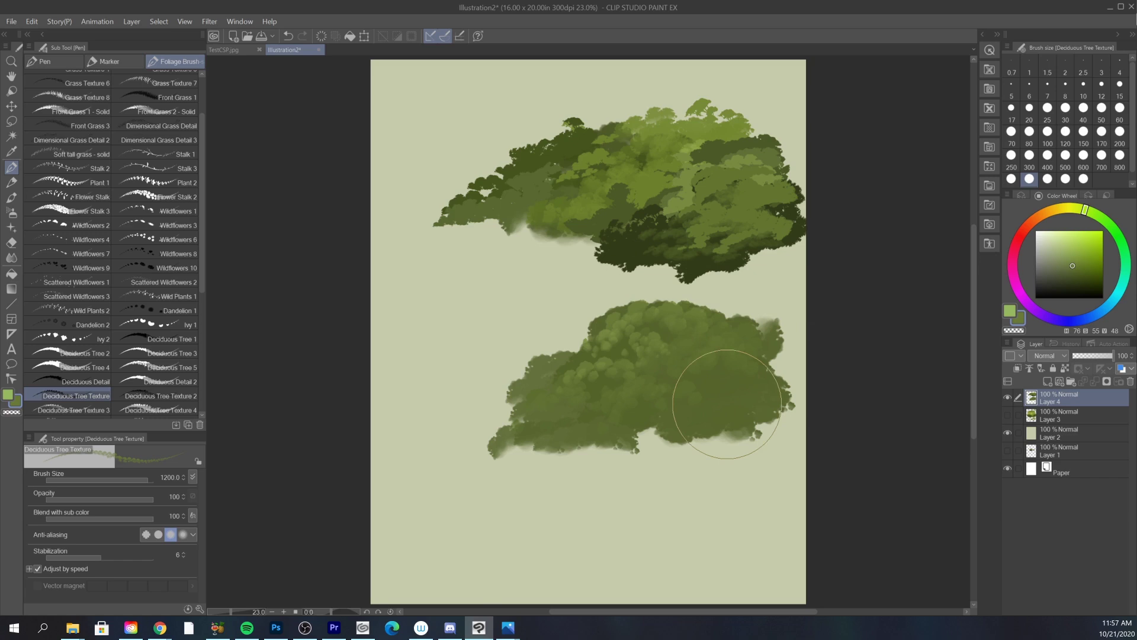
# - Add light leaf texture to both foliage masses and dark texture around the lower one with Deciduous Tree Texture 2 at size 1500
pyautogui.click(170, 396)
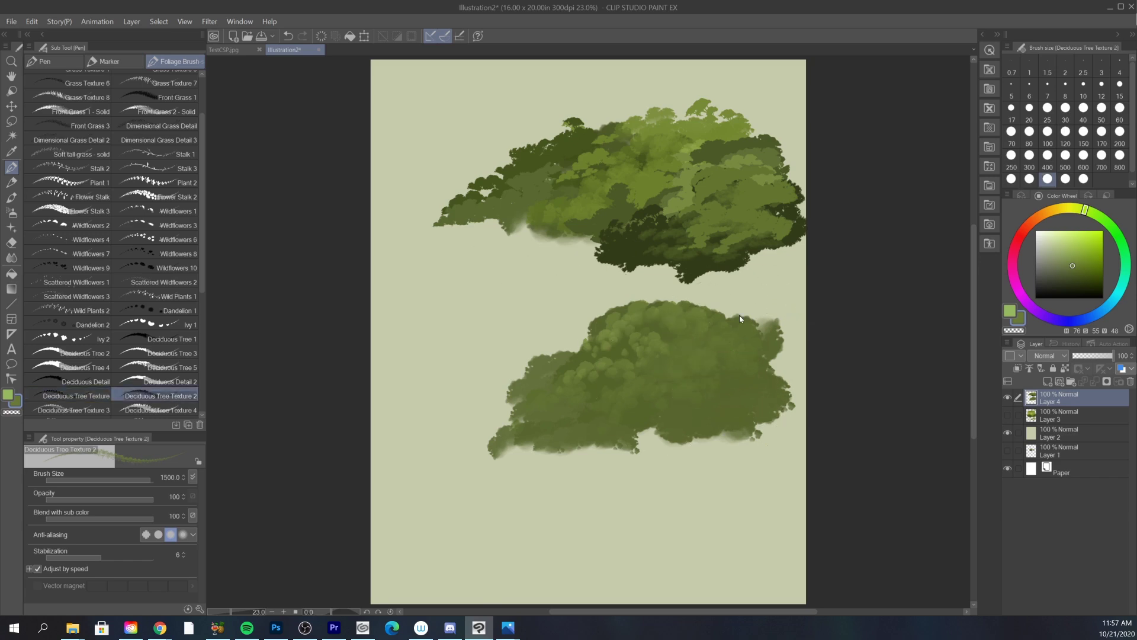
pyautogui.moveTo(651, 369)
pyautogui.mouseDown()
pyautogui.moveTo(706, 363)
pyautogui.moveTo(713, 335)
pyautogui.moveTo(533, 407)
pyautogui.mouseUp()
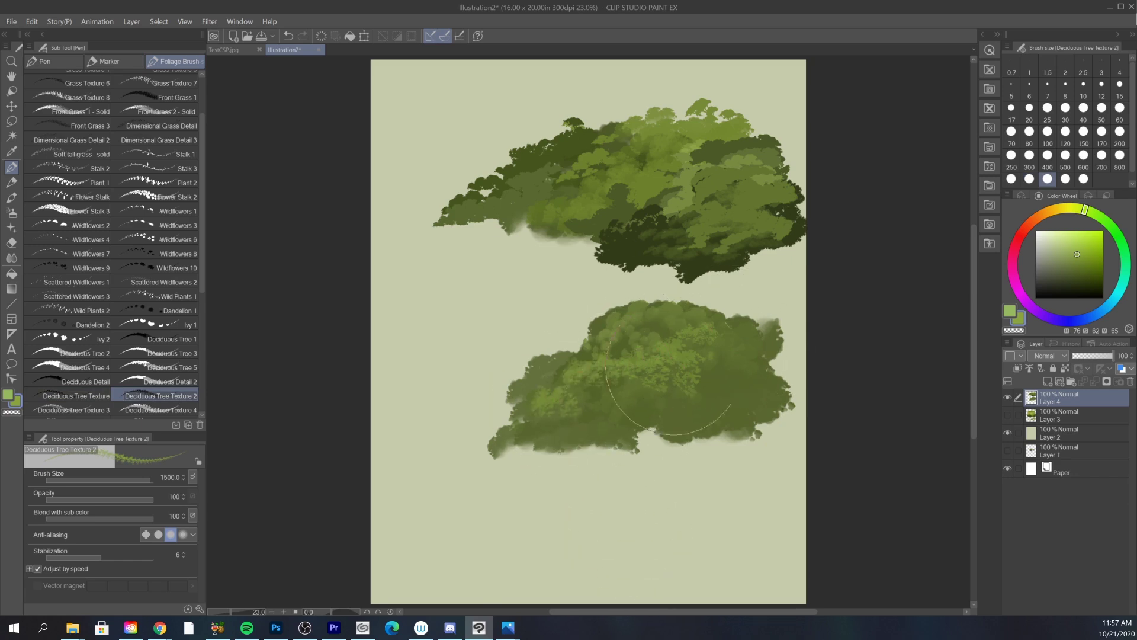
pyautogui.moveTo(710, 237)
pyautogui.mouseDown()
pyautogui.moveTo(764, 195)
pyautogui.moveTo(726, 181)
pyautogui.moveTo(770, 156)
pyautogui.mouseUp()
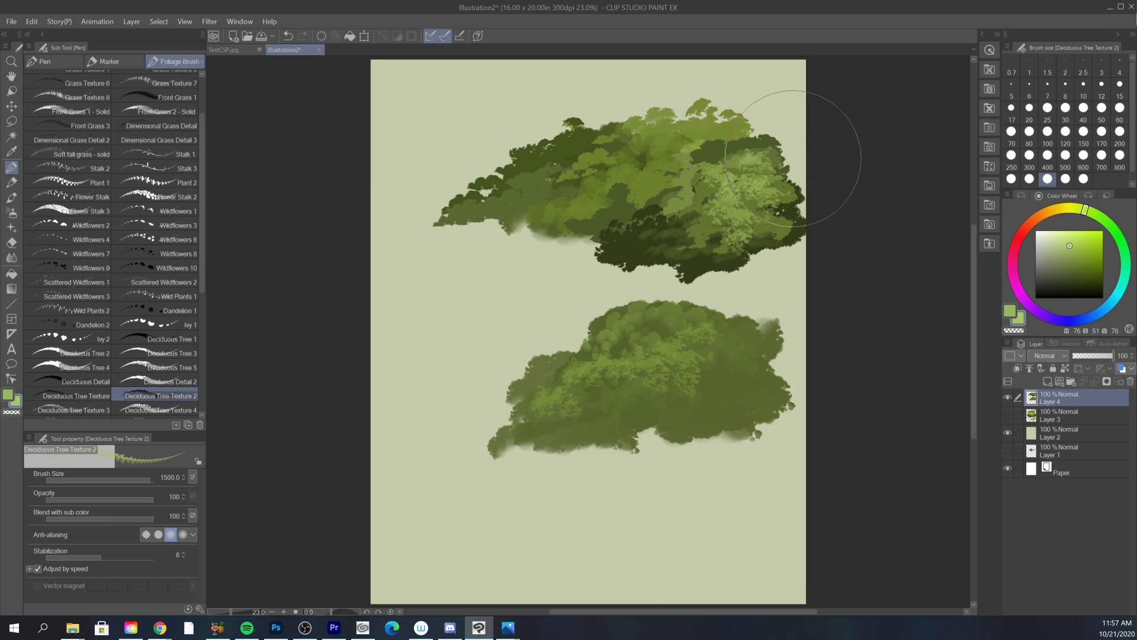
pyautogui.keyDown('alt'); pyautogui.click(725, 260); pyautogui.keyUp('alt')
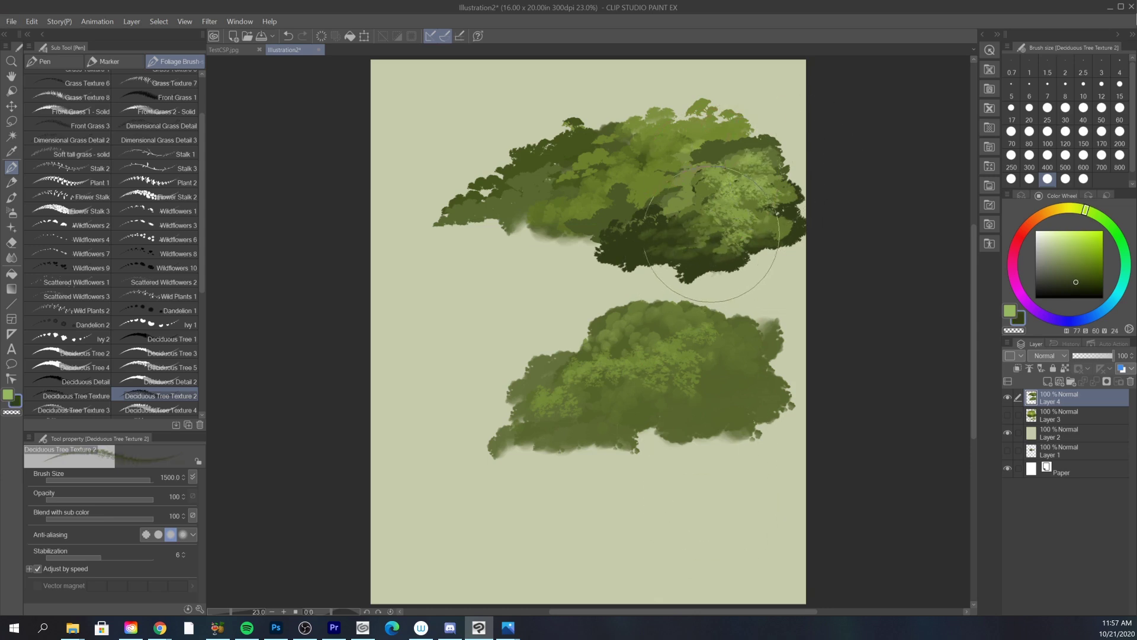
pyautogui.moveTo(636, 408)
pyautogui.mouseDown()
pyautogui.moveTo(747, 387)
pyautogui.moveTo(770, 349)
pyautogui.moveTo(690, 418)
pyautogui.moveTo(533, 469)
pyautogui.moveTo(782, 428)
pyautogui.moveTo(756, 426)
pyautogui.mouseUp()
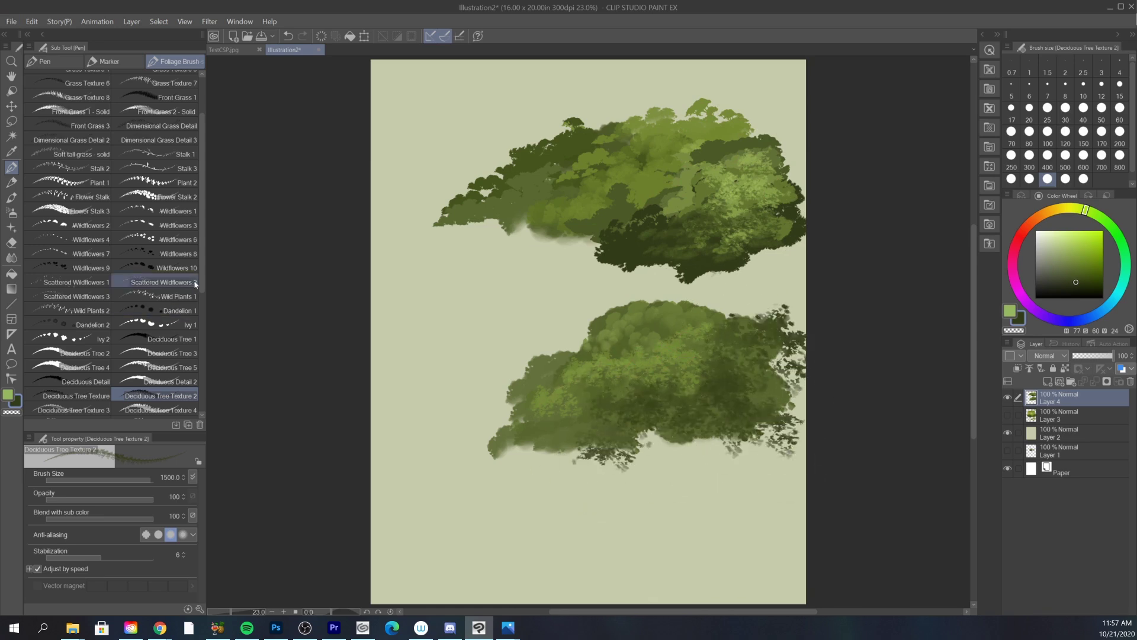
# - Add dark leaf clusters along both foliage masses' right edges with Deciduous Tree Texture 3, and leaf texture atop the lower mass with Texture 4
pyautogui.scroll(-3, 193, 281)
pyautogui.click(73, 360)
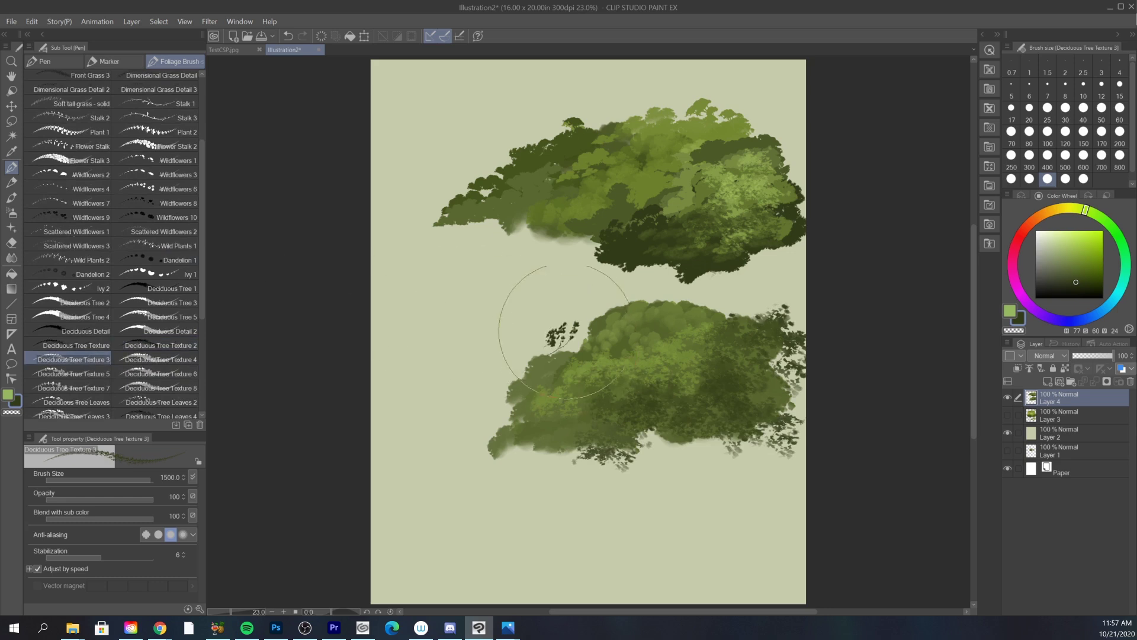
pyautogui.moveTo(764, 144); pyautogui.dragTo(770, 117)
pyautogui.moveTo(734, 299)
pyautogui.mouseDown()
pyautogui.moveTo(754, 318)
pyautogui.moveTo(803, 271)
pyautogui.moveTo(745, 312)
pyautogui.moveTo(779, 300)
pyautogui.mouseUp()
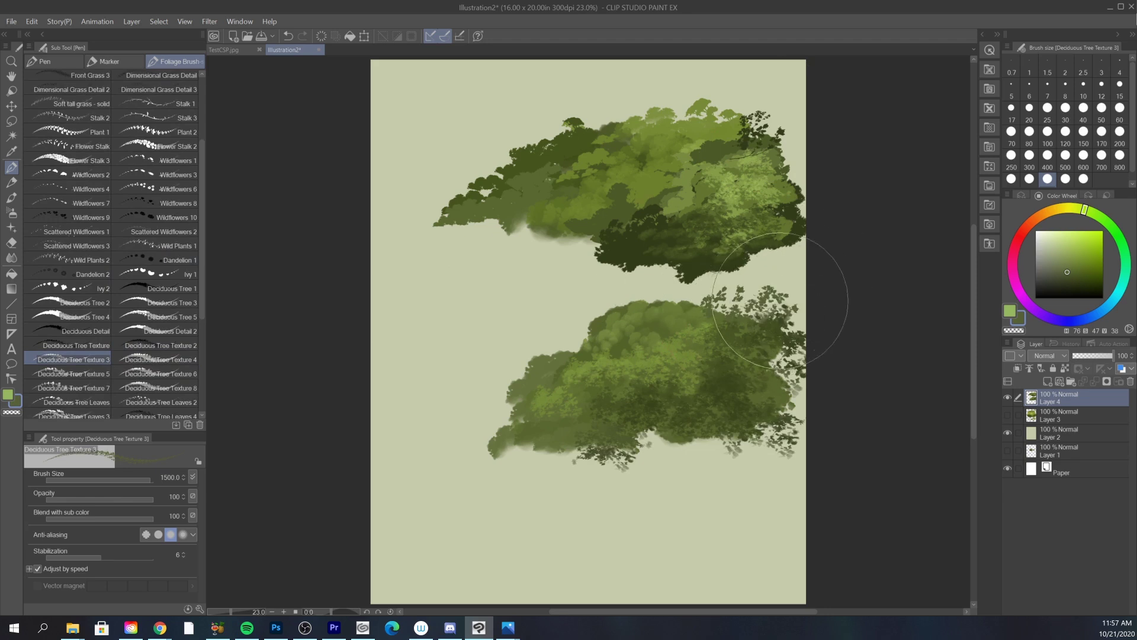
pyautogui.click(155, 359)
pyautogui.moveTo(628, 302)
pyautogui.mouseDown()
pyautogui.moveTo(675, 285)
pyautogui.moveTo(657, 308)
pyautogui.moveTo(696, 308)
pyautogui.moveTo(705, 320)
pyautogui.mouseUp()
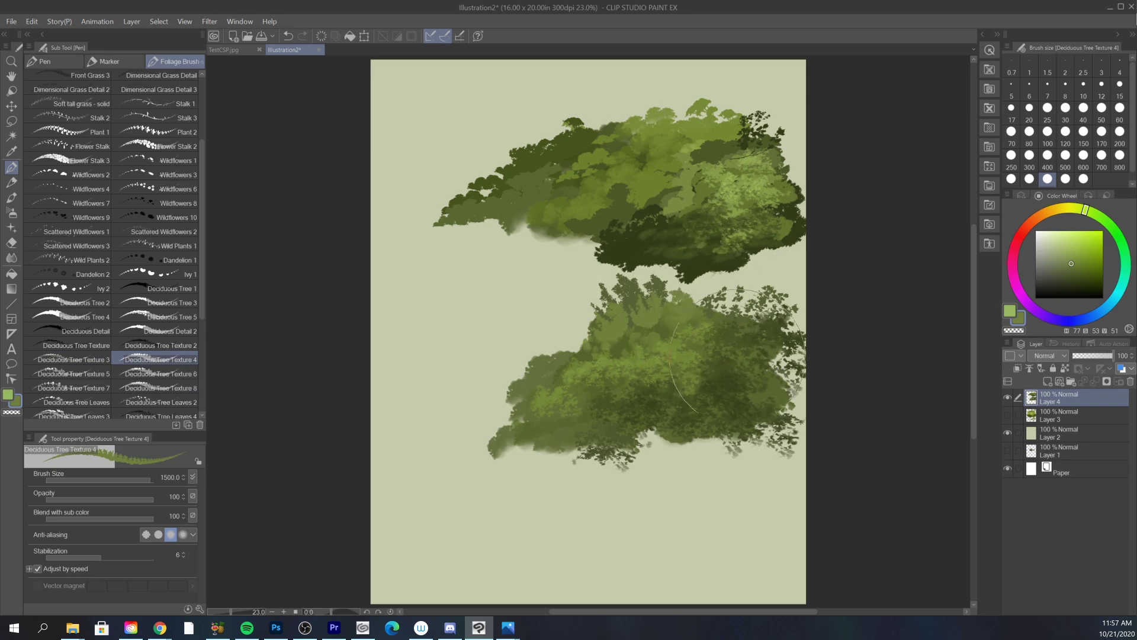
# - Paint mid-green leaves along the second mass's upper left edge and a separate leafy cluster below it with Deciduous Tree Texture 5
pyautogui.click(71, 373)
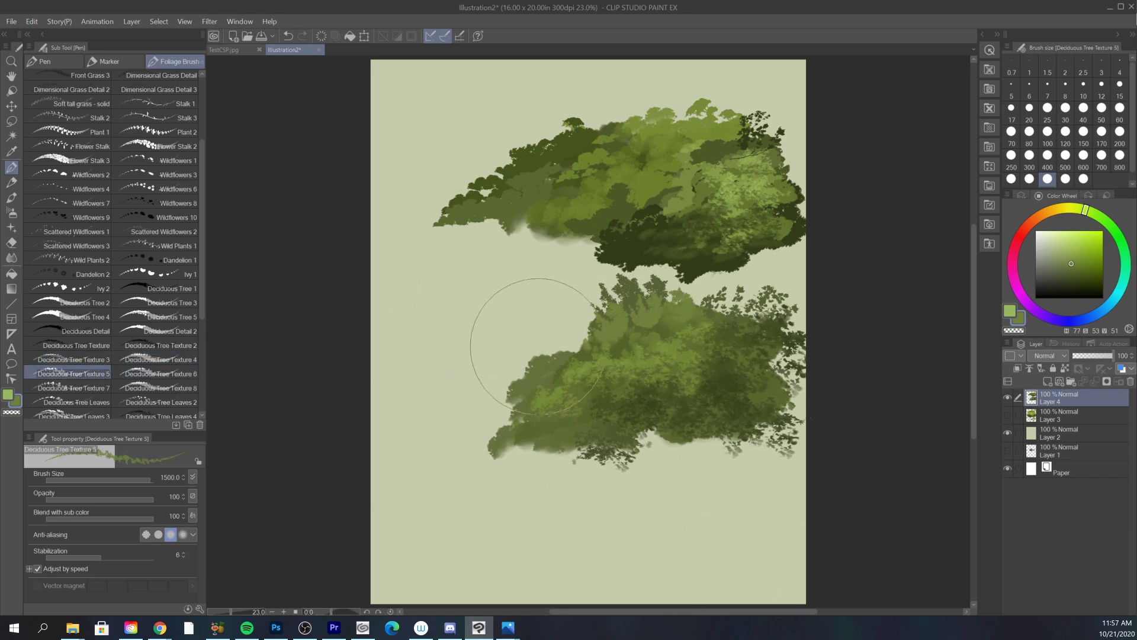
pyautogui.moveTo(526, 335)
pyautogui.mouseDown()
pyautogui.moveTo(577, 328)
pyautogui.moveTo(591, 294)
pyautogui.mouseUp()
pyautogui.hotkey('ctrl', 'z')
pyautogui.moveTo(552, 351)
pyautogui.mouseDown()
pyautogui.moveTo(609, 313)
pyautogui.moveTo(598, 319)
pyautogui.moveTo(613, 301)
pyautogui.mouseUp()
pyautogui.keyDown('alt'); pyautogui.click(583, 296); pyautogui.keyUp('alt')
pyautogui.moveTo(681, 503)
pyautogui.mouseDown()
pyautogui.moveTo(743, 482)
pyautogui.moveTo(714, 518)
pyautogui.moveTo(776, 486)
pyautogui.mouseUp()
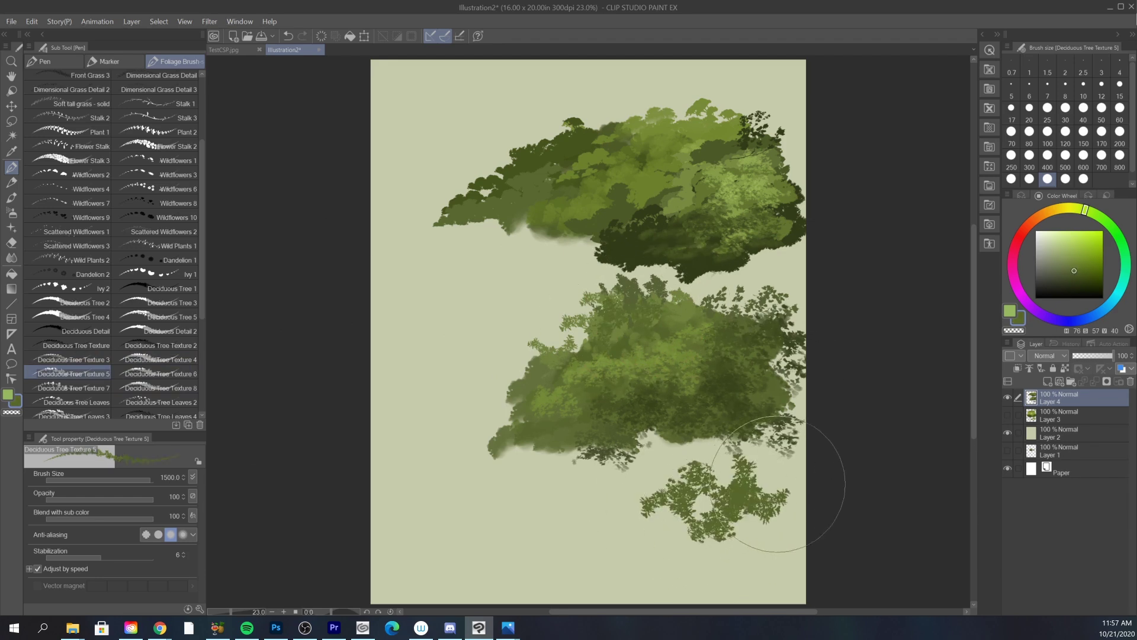
# - Extend the second mass's left edge in sampled green and highlight its top in bright green with Deciduous Tree Texture 6
pyautogui.click(155, 374)
pyautogui.moveTo(514, 399); pyautogui.dragTo(555, 345)
pyautogui.hotkey('ctrl', 'z')
pyautogui.keyDown('alt'); pyautogui.click(536, 379); pyautogui.keyUp('alt')
pyautogui.moveTo(505, 398); pyautogui.dragTo(539, 363)
pyautogui.moveTo(491, 391); pyautogui.dragTo(495, 411)
pyautogui.hotkey('ctrl', 'z')
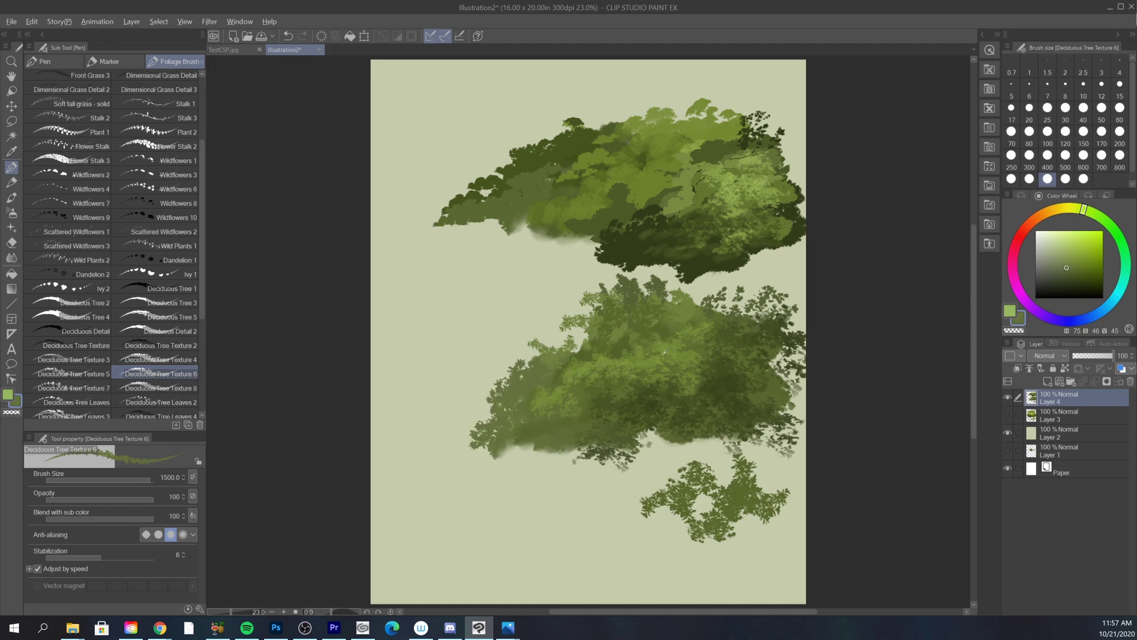
pyautogui.keyDown('alt'); pyautogui.click(662, 318); pyautogui.keyUp('alt')
pyautogui.click(1073, 249)
pyautogui.moveTo(628, 314)
pyautogui.mouseDown()
pyautogui.moveTo(645, 305)
pyautogui.moveTo(622, 296)
pyautogui.moveTo(719, 293)
pyautogui.mouseUp()
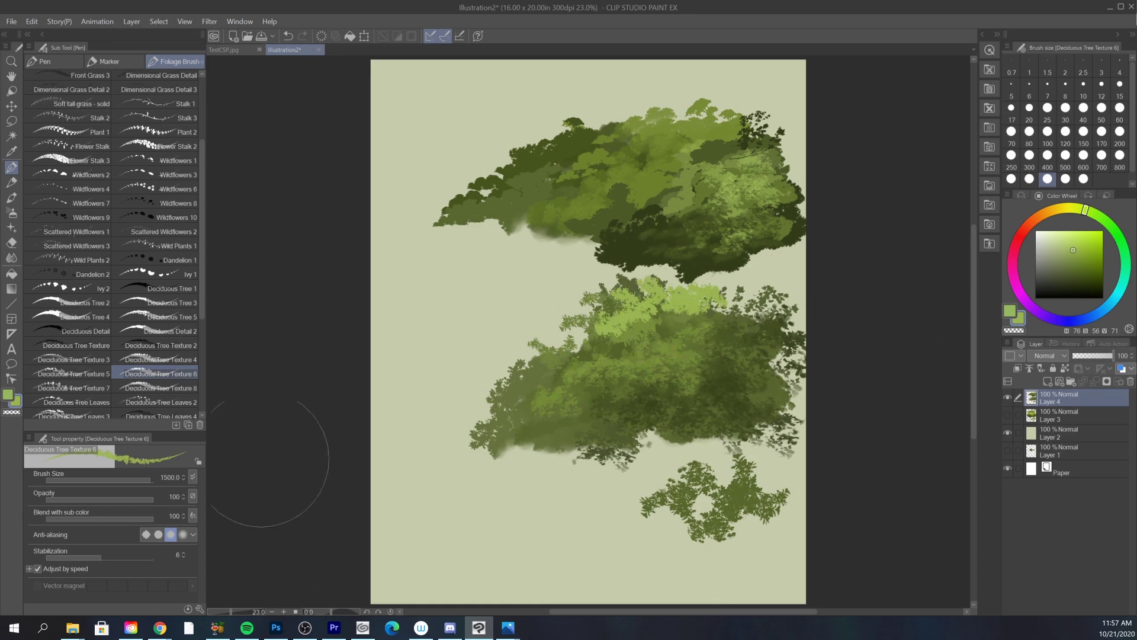
# - Extend the second mass's lower left edge and build a third foliage cluster beneath it in mid and dark greens with Deciduous Tree Texture 7
pyautogui.click(74, 388)
pyautogui.moveTo(426, 314)
pyautogui.mouseDown()
pyautogui.moveTo(406, 304)
pyautogui.moveTo(450, 367)
pyautogui.moveTo(450, 255)
pyautogui.mouseUp()
pyautogui.hotkey('ctrl', 'z')
pyautogui.keyDown('alt'); pyautogui.click(536, 377); pyautogui.keyUp('alt')
pyautogui.moveTo(535, 377)
pyautogui.mouseDown()
pyautogui.moveTo(481, 381)
pyautogui.moveTo(520, 395)
pyautogui.moveTo(475, 402)
pyautogui.moveTo(514, 404)
pyautogui.moveTo(456, 425)
pyautogui.moveTo(517, 406)
pyautogui.moveTo(460, 435)
pyautogui.moveTo(478, 420)
pyautogui.moveTo(451, 423)
pyautogui.moveTo(464, 440)
pyautogui.moveTo(523, 411)
pyautogui.moveTo(577, 473)
pyautogui.moveTo(528, 523)
pyautogui.moveTo(585, 498)
pyautogui.moveTo(488, 512)
pyautogui.moveTo(534, 532)
pyautogui.moveTo(575, 521)
pyautogui.moveTo(465, 564)
pyautogui.moveTo(526, 531)
pyautogui.moveTo(530, 552)
pyautogui.moveTo(613, 521)
pyautogui.mouseUp()
pyautogui.click(1070, 278)
pyautogui.moveTo(515, 497)
pyautogui.mouseDown()
pyautogui.moveTo(614, 503)
pyautogui.moveTo(592, 533)
pyautogui.moveTo(586, 509)
pyautogui.moveTo(545, 477)
pyautogui.moveTo(613, 539)
pyautogui.moveTo(637, 509)
pyautogui.mouseUp()
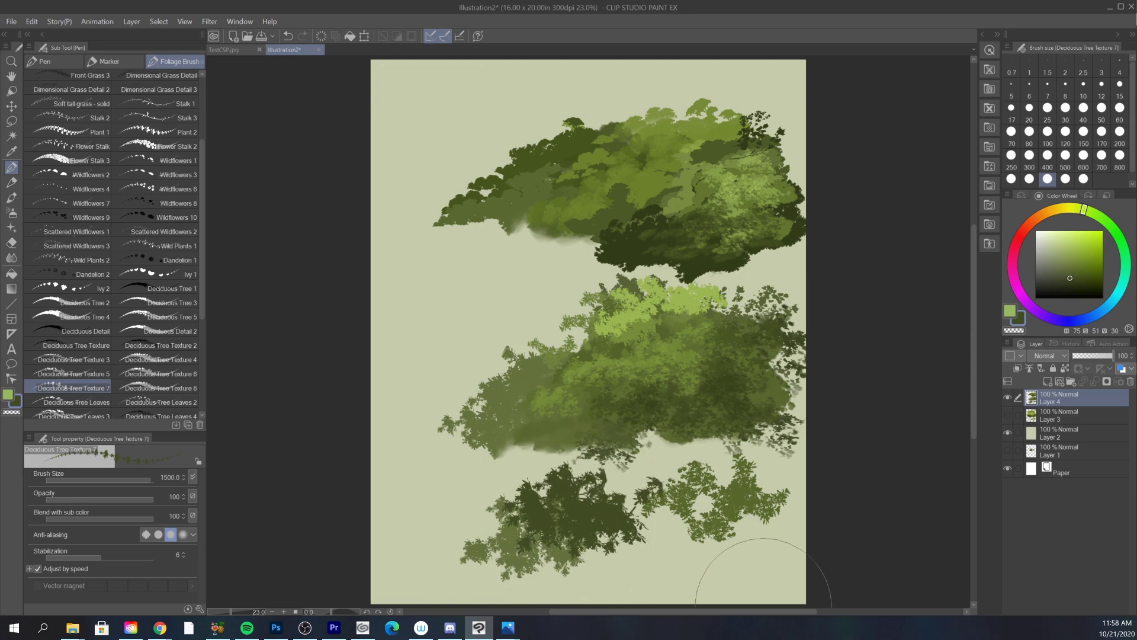
# - Layer bright green leaves around the third cluster's lower left and very dark green over its centre with Deciduous Tree Texture 8
pyautogui.click(159, 388)
pyautogui.moveTo(407, 357); pyautogui.dragTo(568, 302)
pyautogui.hotkey('ctrl', 'z')
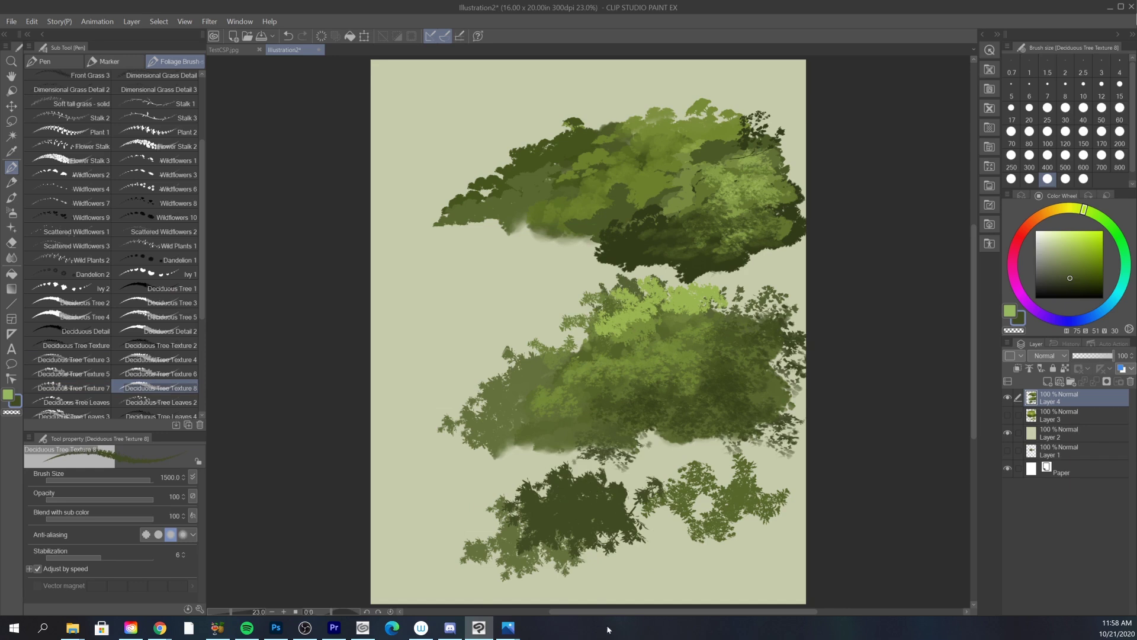
pyautogui.moveTo(548, 556)
pyautogui.mouseDown()
pyautogui.moveTo(613, 560)
pyautogui.moveTo(599, 527)
pyautogui.moveTo(627, 545)
pyautogui.mouseUp()
pyautogui.click(1081, 255)
pyautogui.moveTo(651, 497)
pyautogui.mouseDown()
pyautogui.moveTo(550, 578)
pyautogui.moveTo(538, 560)
pyautogui.moveTo(506, 582)
pyautogui.moveTo(495, 525)
pyautogui.mouseUp()
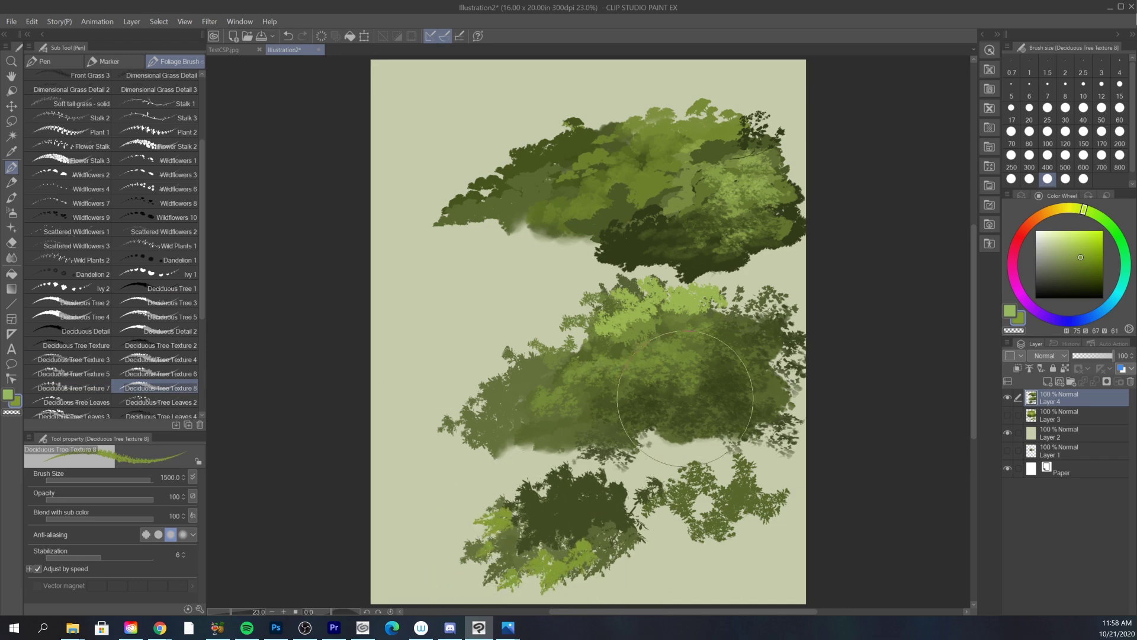
pyautogui.click(1070, 278)
pyautogui.click(1079, 292)
pyautogui.moveTo(592, 536)
pyautogui.mouseDown()
pyautogui.moveTo(583, 489)
pyautogui.moveTo(563, 483)
pyautogui.moveTo(562, 512)
pyautogui.moveTo(552, 497)
pyautogui.moveTo(558, 487)
pyautogui.moveTo(576, 527)
pyautogui.moveTo(596, 523)
pyautogui.moveTo(613, 506)
pyautogui.moveTo(606, 497)
pyautogui.moveTo(653, 500)
pyautogui.moveTo(603, 568)
pyautogui.mouseUp()
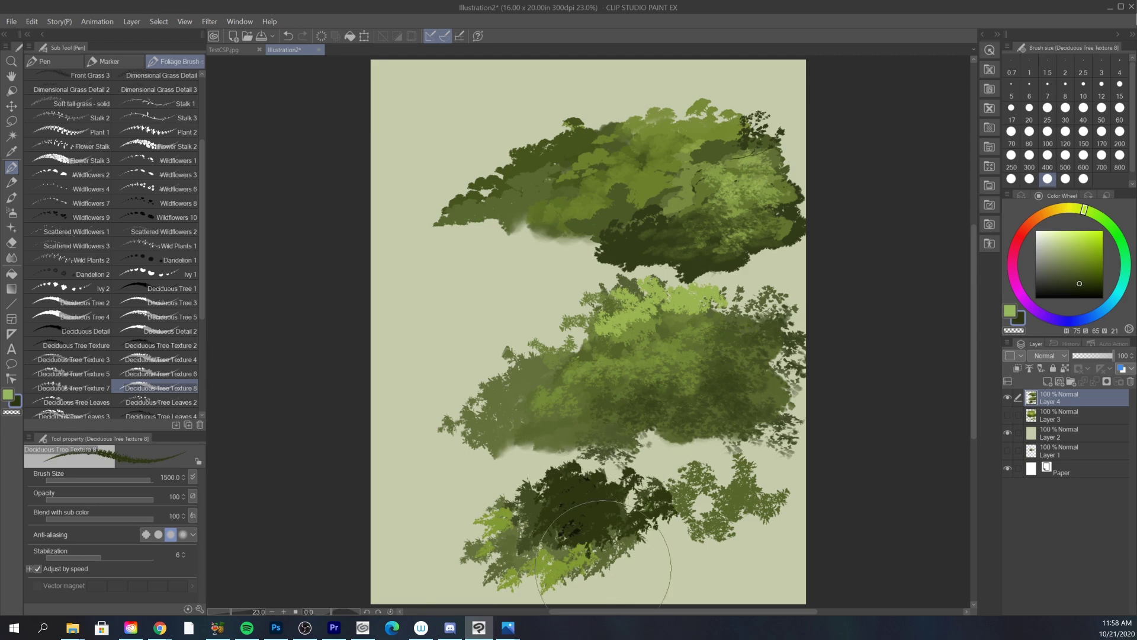
# - Scatter leaves over the foliage with Deciduous Tree Leaves at size 200, adding light accents with Deciduous Tree Leaves 2 at size 400
pyautogui.scroll(-2, 95, 346)
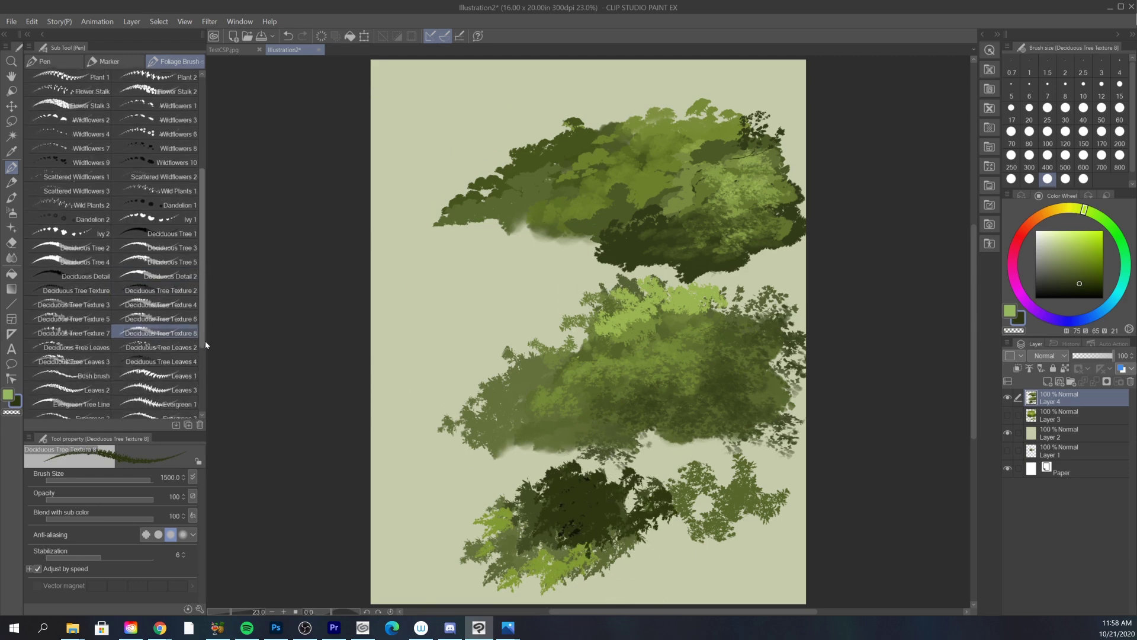
pyautogui.click(91, 346)
pyautogui.moveTo(427, 327); pyautogui.dragTo(513, 301)
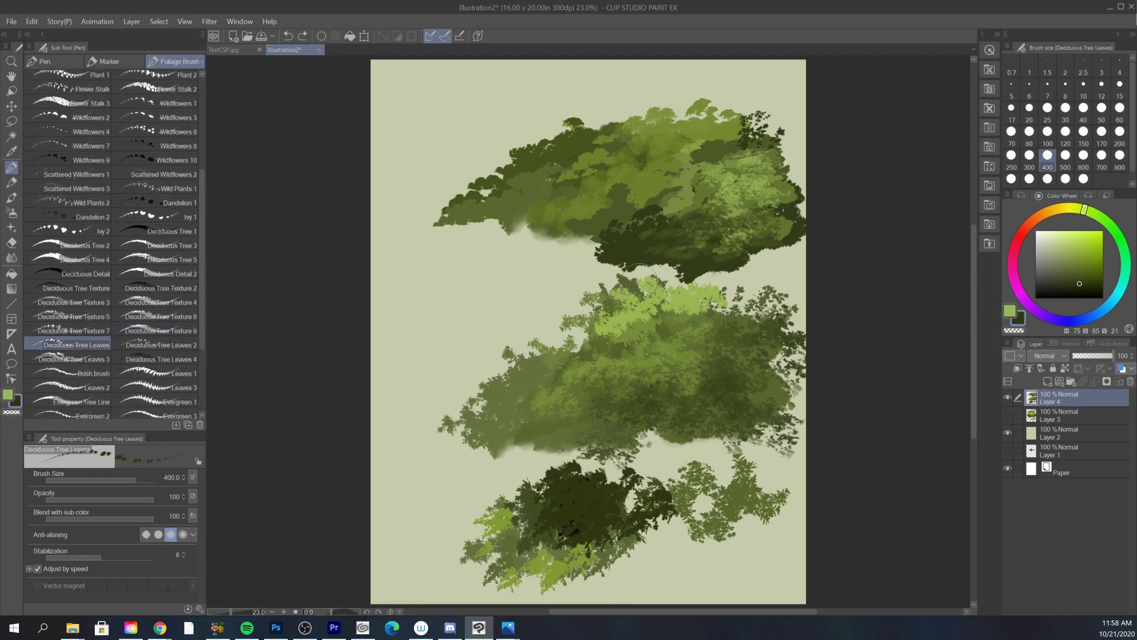
pyautogui.click(1119, 131)
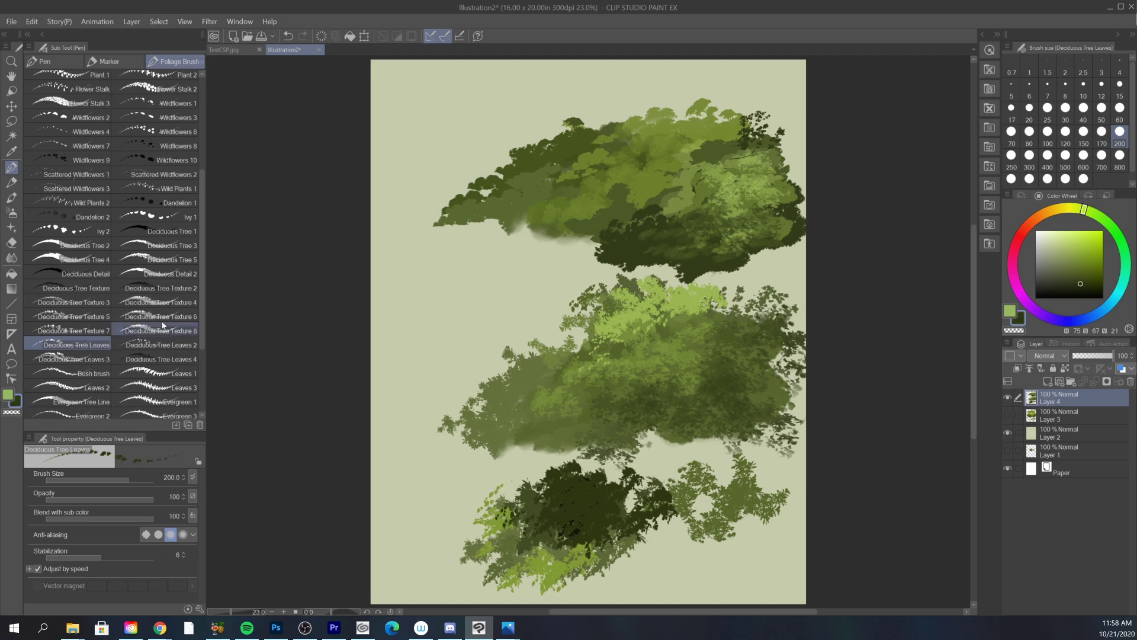
pyautogui.click(160, 345)
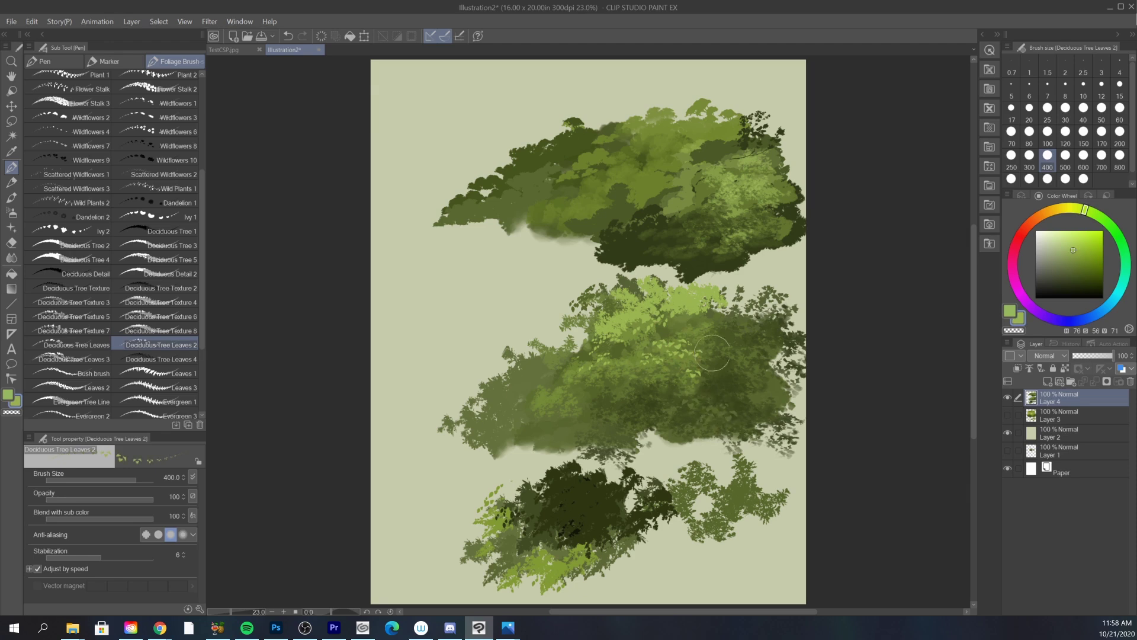
pyautogui.moveTo(422, 300); pyautogui.dragTo(545, 284)
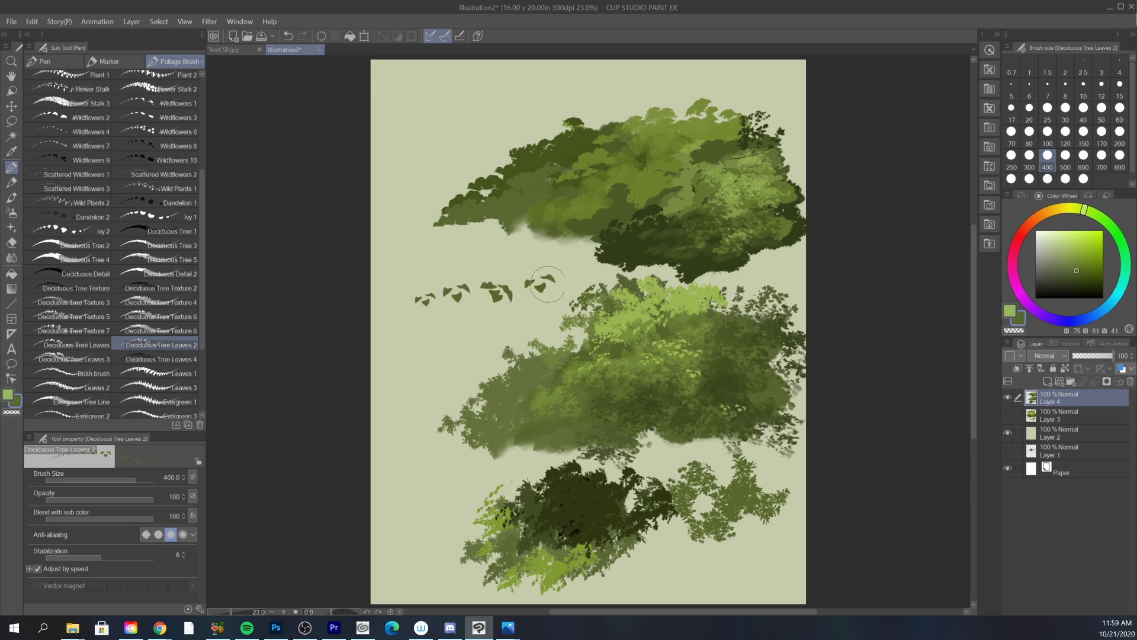
pyautogui.hotkey('ctrl', 'z')
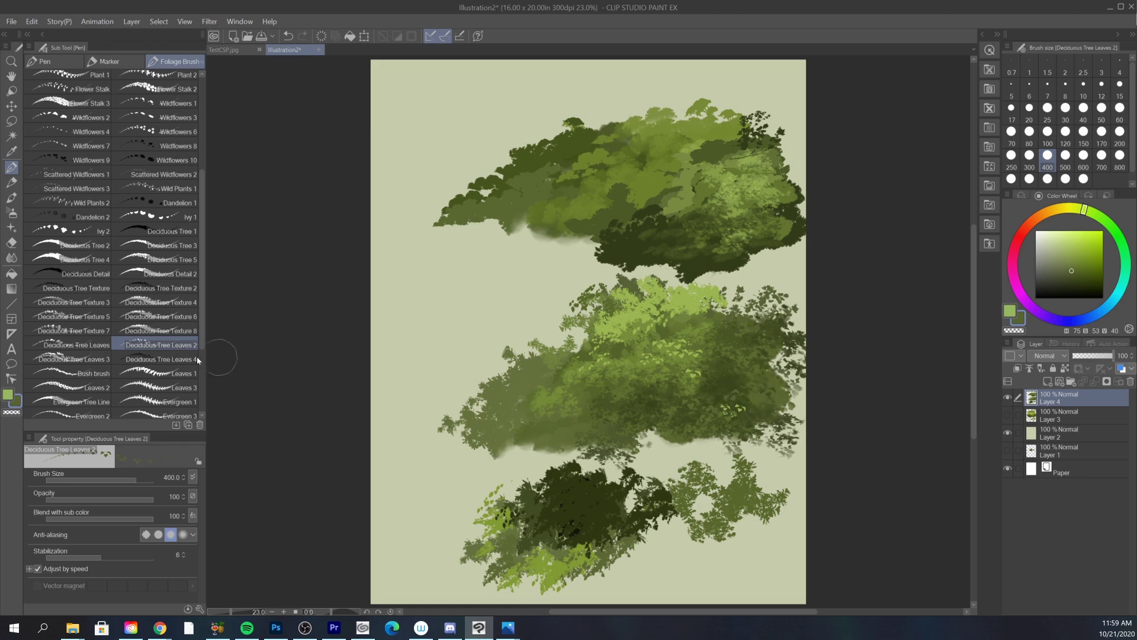
# - Add hanging leaves to the second mass's lower left and the third cluster in sampled greens with Deciduous Tree Leaves 3 at size 400
pyautogui.click(73, 359)
pyautogui.moveTo(468, 316)
pyautogui.mouseDown()
pyautogui.moveTo(394, 272)
pyautogui.moveTo(462, 343)
pyautogui.mouseUp()
pyautogui.hotkey('ctrl', 'z')
pyautogui.hotkey('ctrl', 'z')
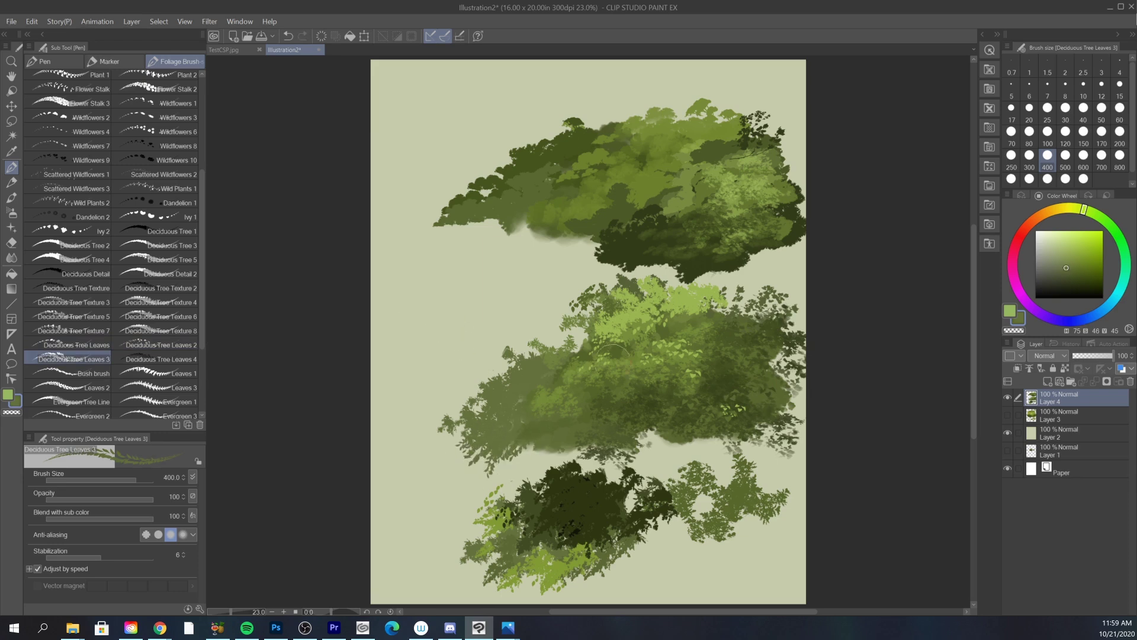
pyautogui.keyDown('alt'); pyautogui.click(528, 570); pyautogui.keyUp('alt')
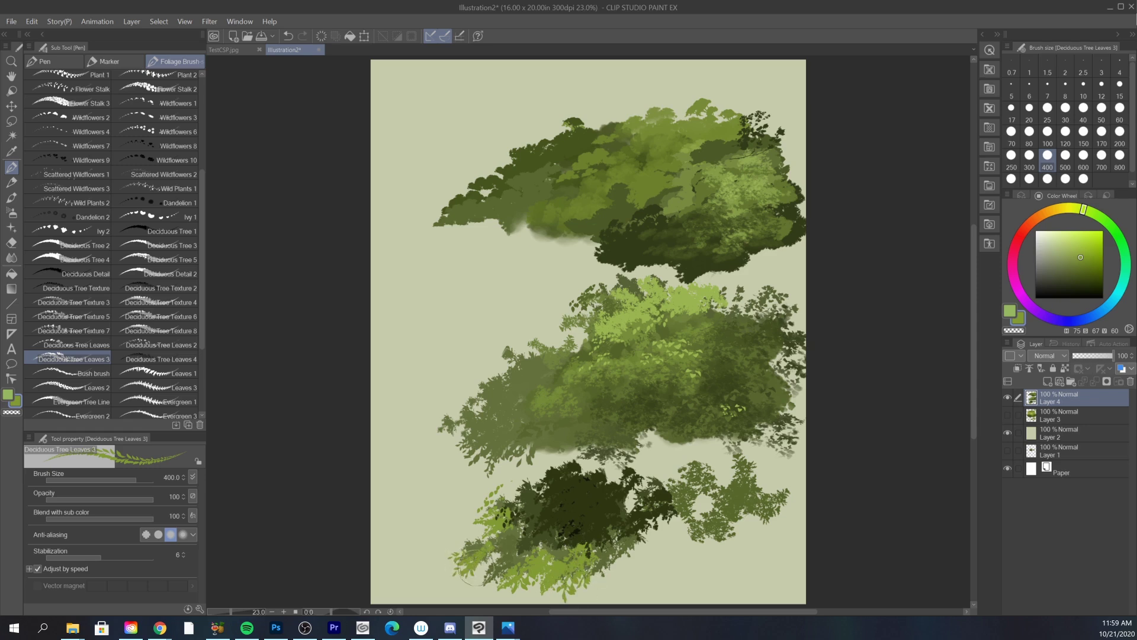
pyautogui.keyDown('alt'); pyautogui.click(597, 520); pyautogui.keyUp('alt')
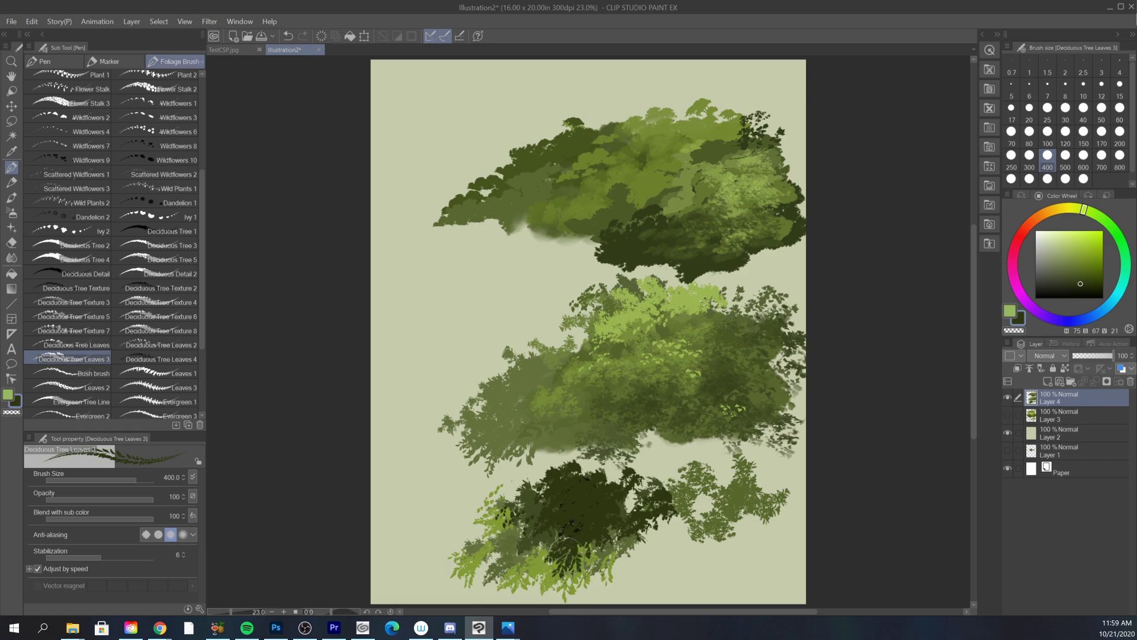
# - Add leaf detail to the third cluster and the second mass's centre with Deciduous Tree Leaves 4 at size 800, using sampled greens
pyautogui.click(158, 359)
pyautogui.moveTo(406, 330); pyautogui.dragTo(503, 308)
pyautogui.hotkey('ctrl', 'z')
pyautogui.keyDown('alt'); pyautogui.click(532, 549); pyautogui.keyUp('alt')
pyautogui.moveTo(458, 521)
pyautogui.mouseDown()
pyautogui.moveTo(513, 503)
pyautogui.moveTo(615, 416)
pyautogui.moveTo(502, 517)
pyautogui.moveTo(547, 479)
pyautogui.moveTo(507, 486)
pyautogui.moveTo(570, 457)
pyautogui.moveTo(595, 525)
pyautogui.mouseUp()
pyautogui.keyDown('alt'); pyautogui.click(586, 488); pyautogui.keyUp('alt')
pyautogui.moveTo(719, 476); pyautogui.dragTo(706, 450)
pyautogui.keyDown('alt'); pyautogui.click(695, 390); pyautogui.keyUp('alt')
pyautogui.moveTo(623, 374)
pyautogui.mouseDown()
pyautogui.moveTo(649, 348)
pyautogui.moveTo(589, 363)
pyautogui.moveTo(637, 365)
pyautogui.moveTo(686, 344)
pyautogui.mouseUp()
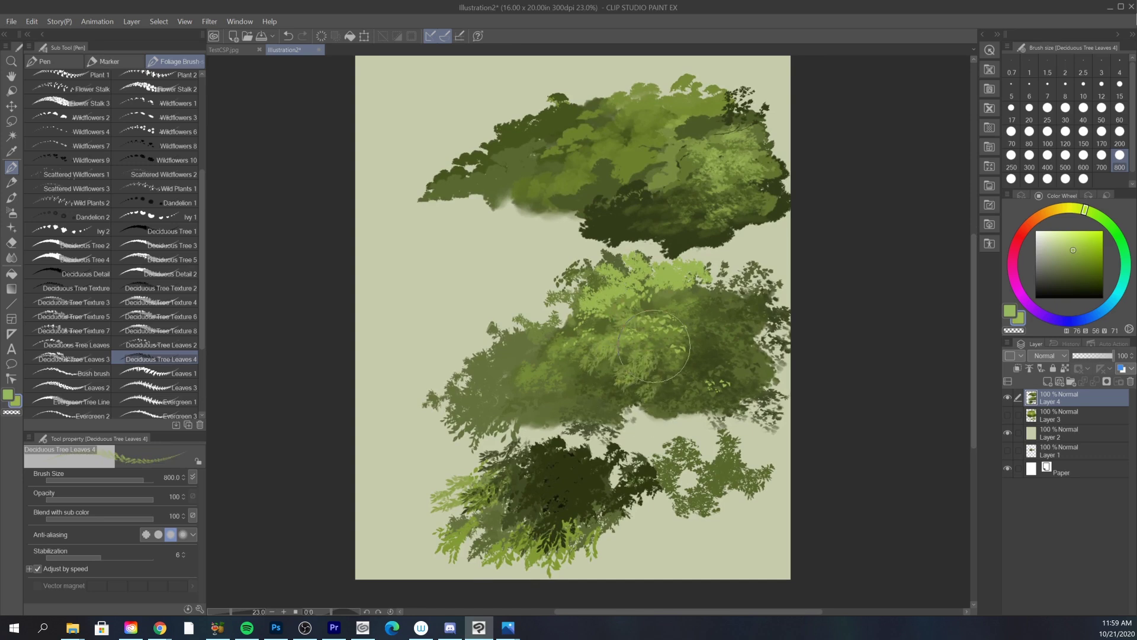
# - Paint a bush left of the foliage masses with the Bush brush at size 1500, adding light green highlights and a dark green underside
pyautogui.click(91, 374)
pyautogui.moveTo(395, 293)
pyautogui.mouseDown()
pyautogui.moveTo(504, 270)
pyautogui.moveTo(401, 281)
pyautogui.moveTo(489, 264)
pyautogui.moveTo(400, 260)
pyautogui.moveTo(565, 239)
pyautogui.moveTo(548, 227)
pyautogui.moveTo(444, 238)
pyautogui.moveTo(399, 227)
pyautogui.moveTo(654, 213)
pyautogui.mouseUp()
pyautogui.hotkey('ctrl', 'z')
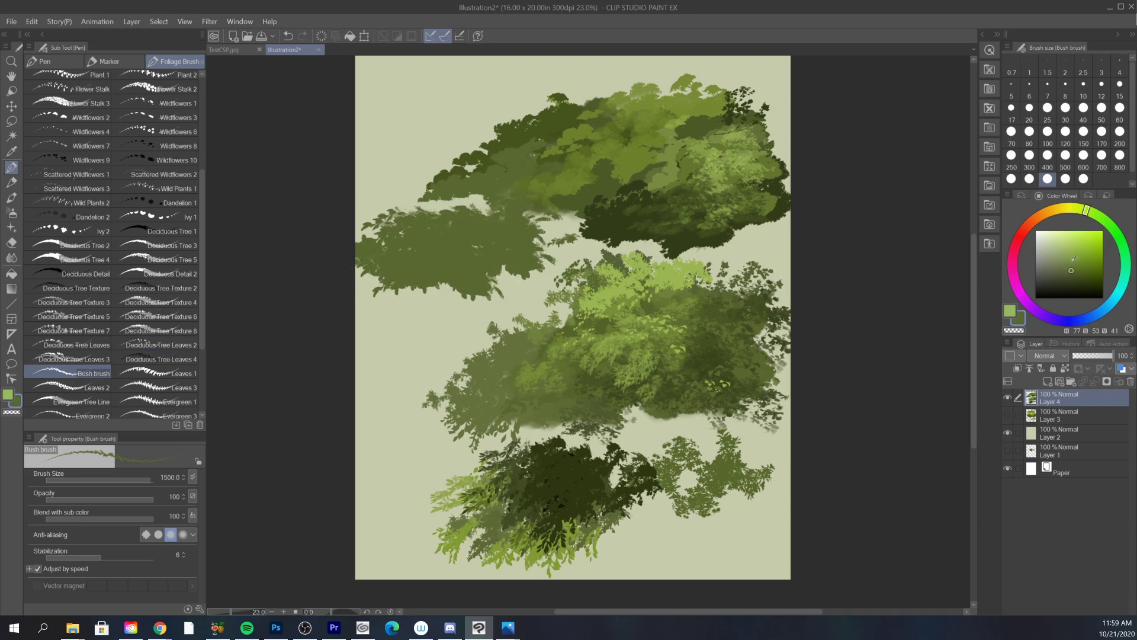
pyautogui.moveTo(482, 271)
pyautogui.mouseDown()
pyautogui.moveTo(409, 291)
pyautogui.moveTo(504, 254)
pyautogui.moveTo(473, 249)
pyautogui.moveTo(497, 237)
pyautogui.moveTo(438, 255)
pyautogui.moveTo(544, 249)
pyautogui.moveTo(510, 266)
pyautogui.mouseUp()
pyautogui.click(1073, 259)
pyautogui.moveTo(1073, 250); pyautogui.dragTo(1072, 248)
pyautogui.moveTo(453, 241)
pyautogui.mouseDown()
pyautogui.moveTo(488, 225)
pyautogui.moveTo(466, 213)
pyautogui.moveTo(547, 242)
pyautogui.moveTo(591, 240)
pyautogui.mouseUp()
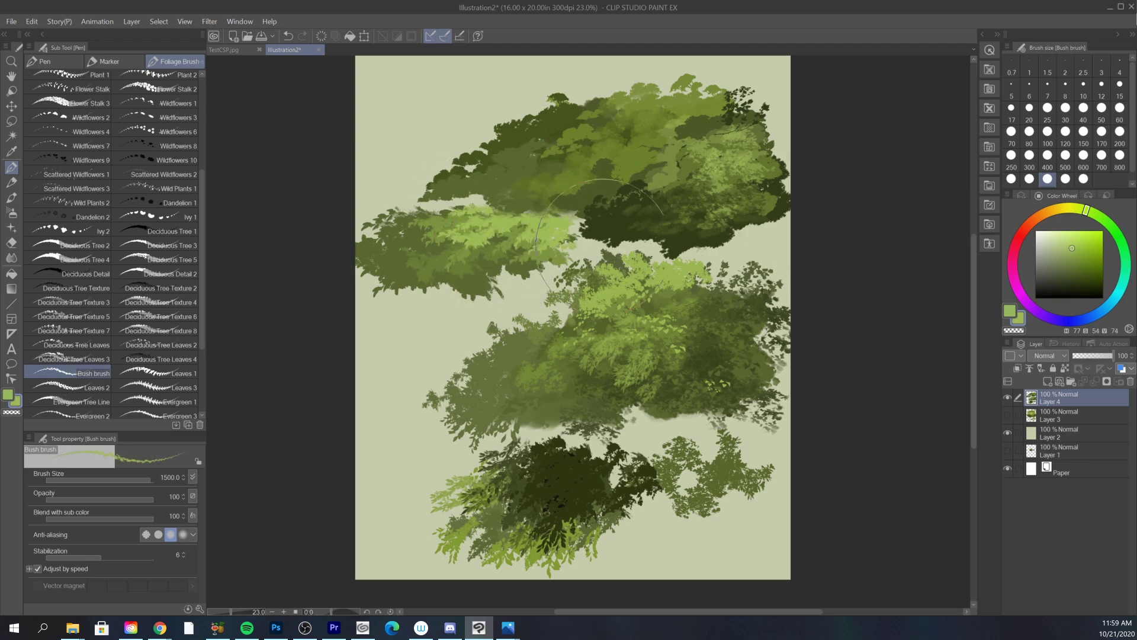
pyautogui.keyDown('alt'); pyautogui.click(626, 226); pyautogui.keyUp('alt')
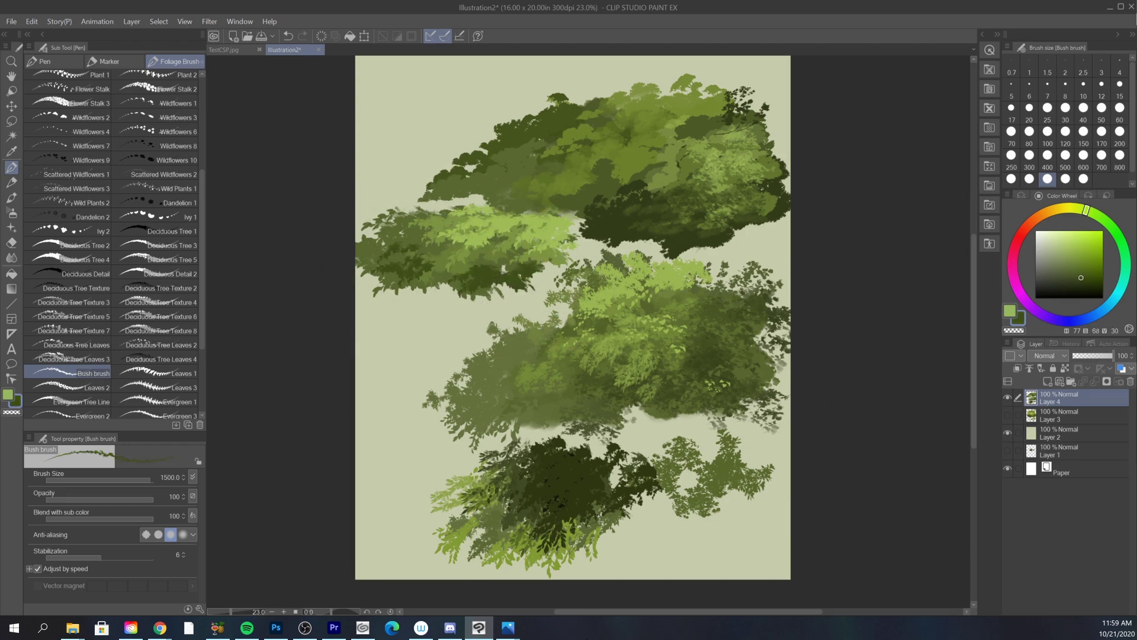
# - Paint a short row of dark leaves below the bush and leaf detail over the third cluster with the Leaves 1 brush at size 600
pyautogui.click(156, 373)
pyautogui.moveTo(385, 112); pyautogui.dragTo(455, 104)
pyautogui.hotkey('ctrl', 'z')
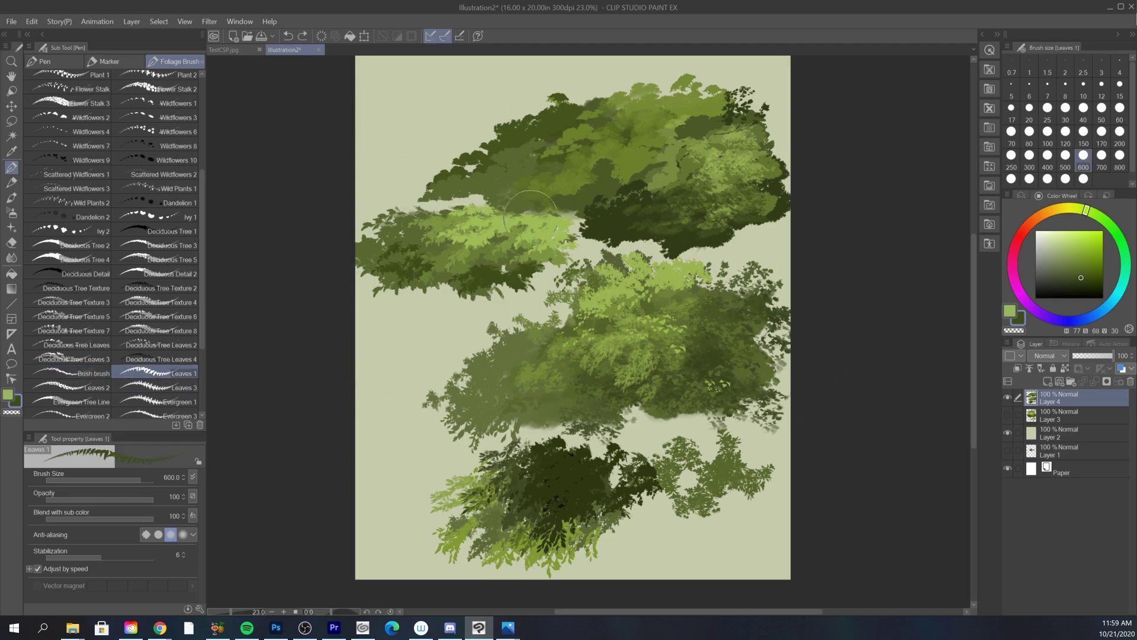
pyautogui.moveTo(388, 331); pyautogui.dragTo(456, 325)
pyautogui.keyDown('alt'); pyautogui.click(581, 491); pyautogui.keyUp('alt')
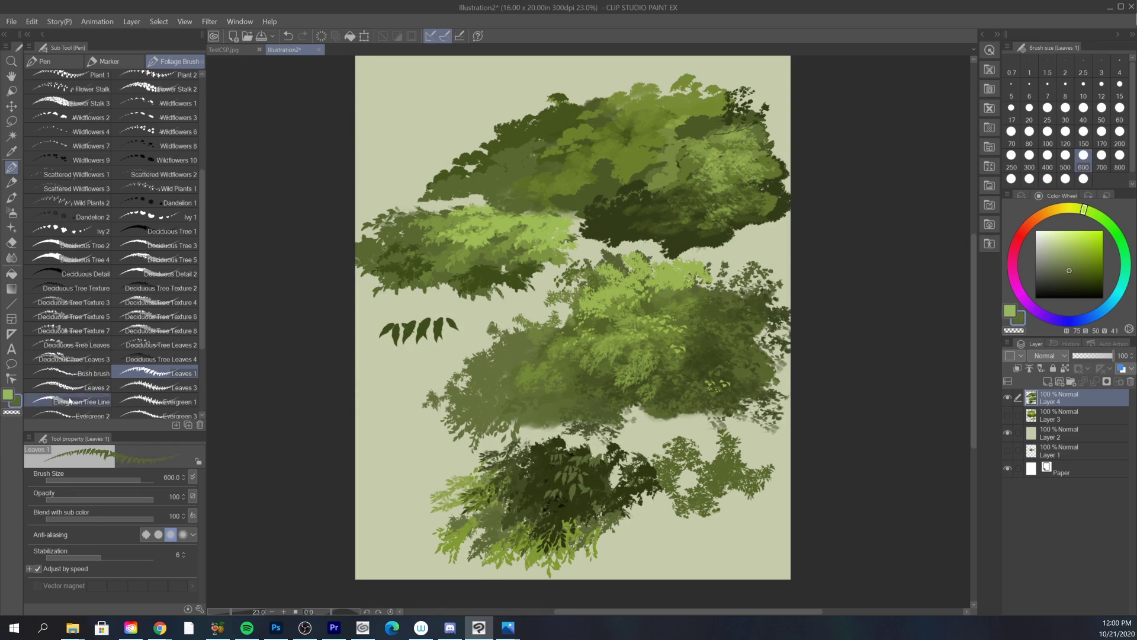
# - Paint a two-tone leaf cluster near the canvas's upper left and light leaves over the second mass with Leaves 2 at size 700
pyautogui.click(89, 387)
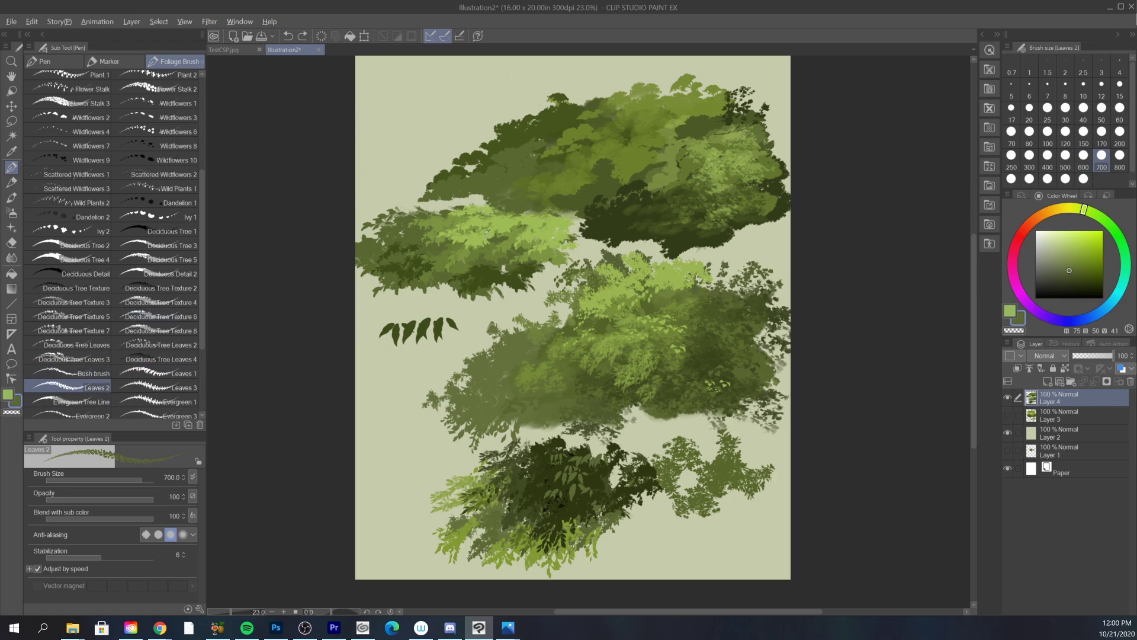
pyautogui.moveTo(479, 119)
pyautogui.mouseDown()
pyautogui.moveTo(464, 107)
pyautogui.moveTo(423, 114)
pyautogui.moveTo(468, 92)
pyautogui.moveTo(520, 93)
pyautogui.mouseUp()
pyautogui.keyDown('alt'); pyautogui.click(475, 83); pyautogui.keyUp('alt')
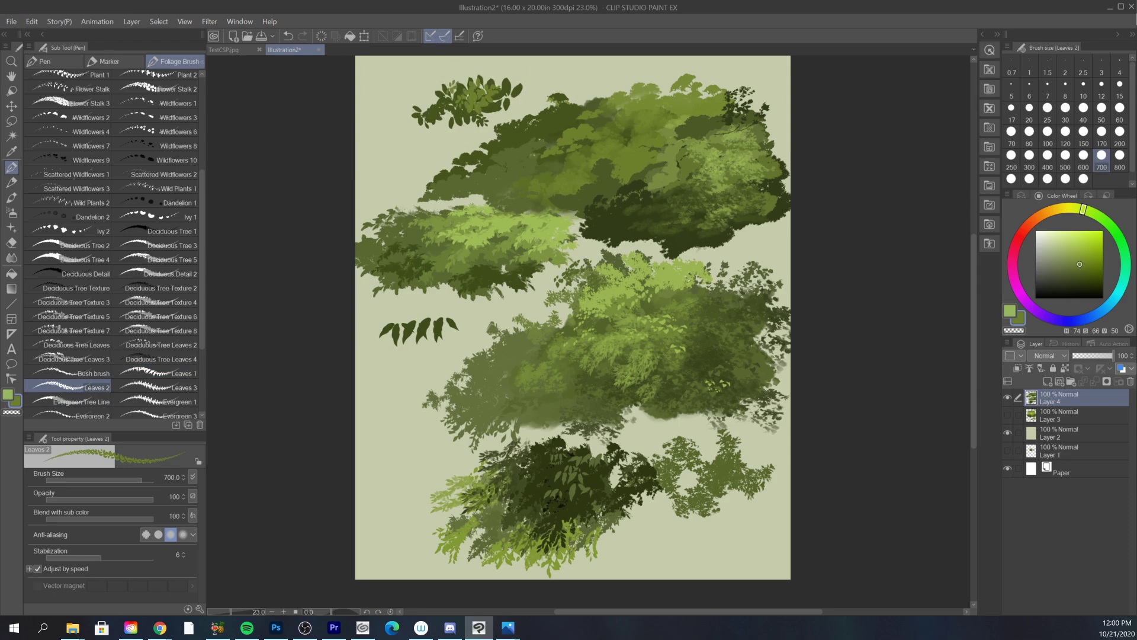
pyautogui.keyDown('alt'); pyautogui.click(681, 296); pyautogui.keyUp('alt')
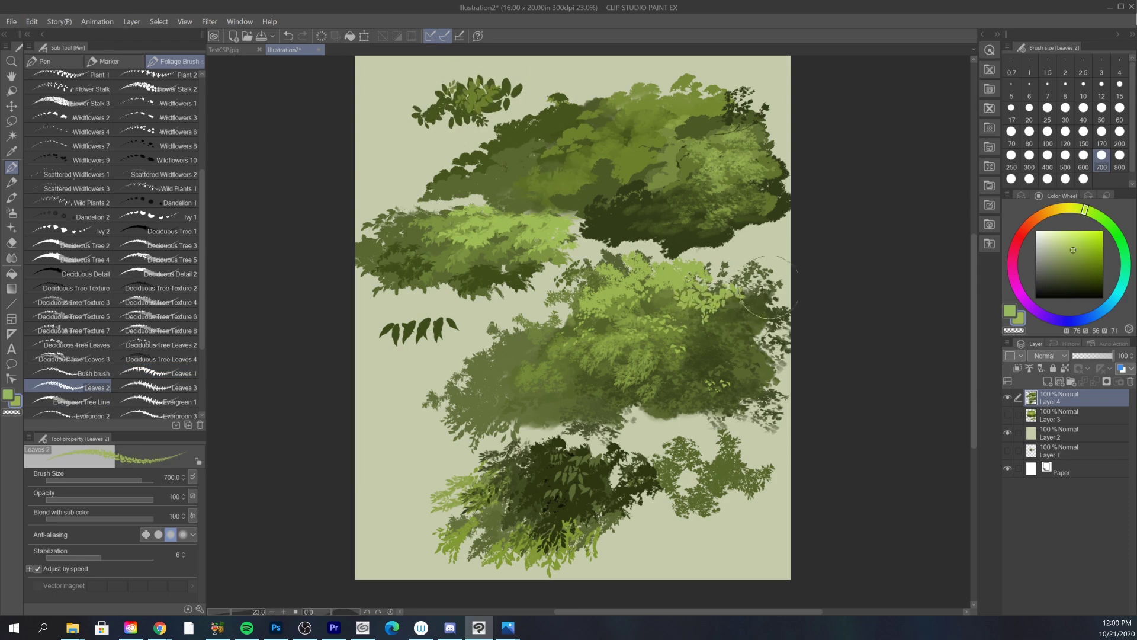
# - Try vertical conifer-shaped strokes with the Leaves 3 brush at size 1200 along the canvas's left side, undoing each one
pyautogui.click(165, 387)
pyautogui.moveTo(380, 361); pyautogui.dragTo(396, 504)
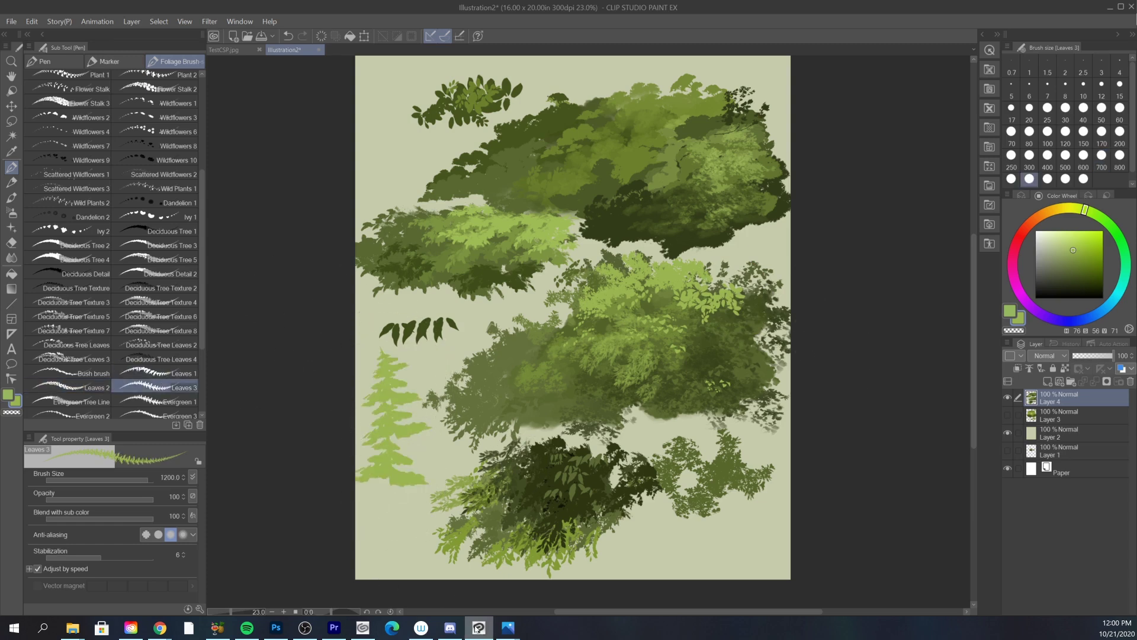
pyautogui.hotkey('ctrl', 'z')
pyautogui.moveTo(380, 355); pyautogui.dragTo(393, 507)
pyautogui.hotkey('ctrl', 'z')
pyautogui.moveTo(377, 330); pyautogui.dragTo(396, 506)
pyautogui.hotkey('ctrl', 'z')
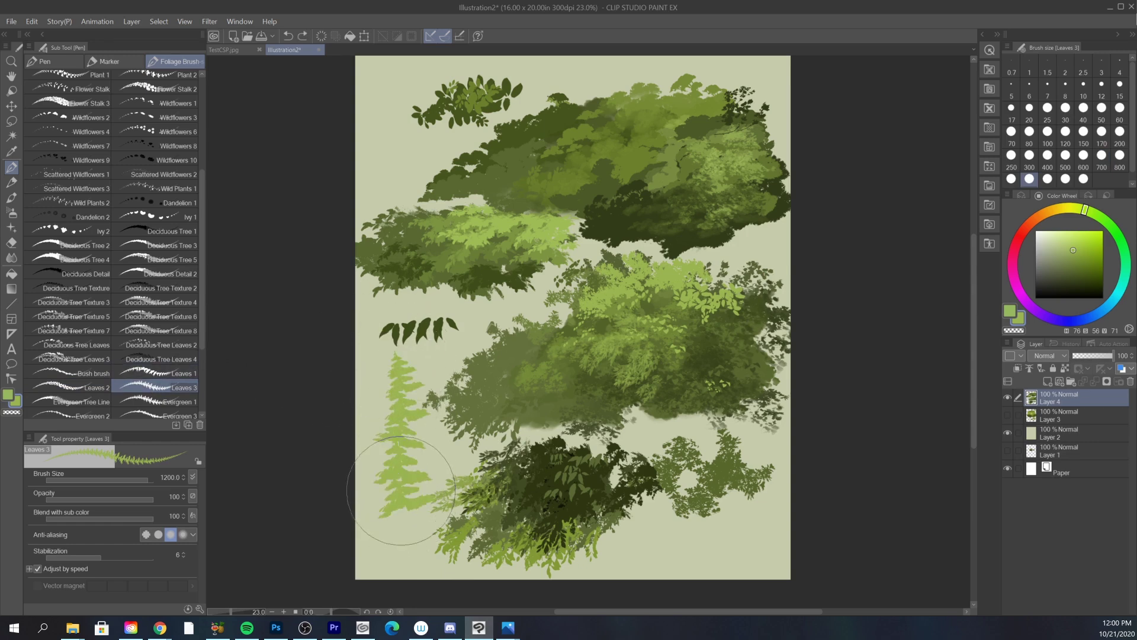
pyautogui.hotkey('ctrl', 'z')
# - Try a vertical evergreen stroke with the Evergreen 1 brush at size 700 and undo it
pyautogui.scroll(-1, 178, 355)
pyautogui.click(178, 381)
pyautogui.moveTo(424, 353); pyautogui.dragTo(409, 504)
pyautogui.hotkey('ctrl', 'z')
pyautogui.hotkey('ctrl', 'z')
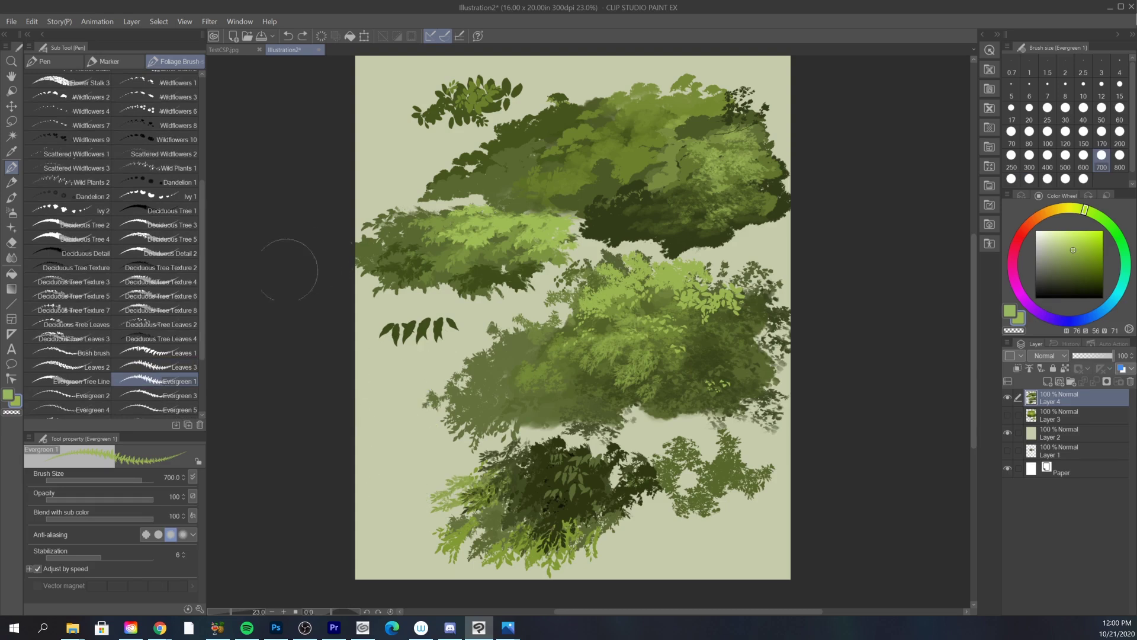
# - Choose the Evergreen Tree Line brush, hide the deciduous foliage layer and add a new layer above it
pyautogui.scroll(-2, 204, 368)
pyautogui.scroll(-1, 177, 361)
pyautogui.click(99, 345)
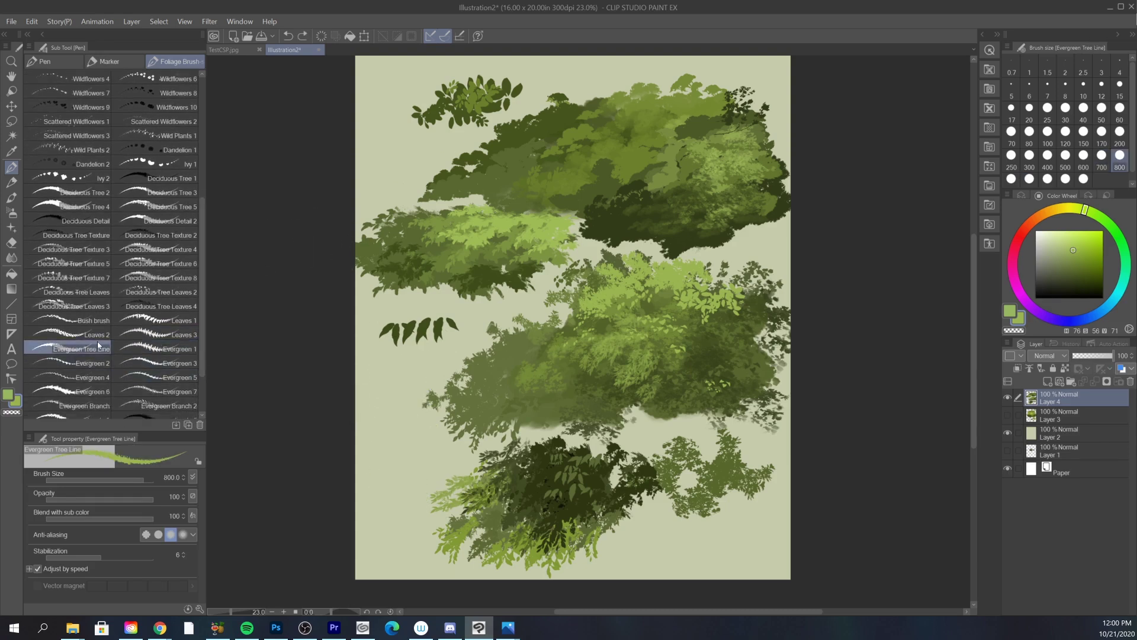
pyautogui.click(1007, 398)
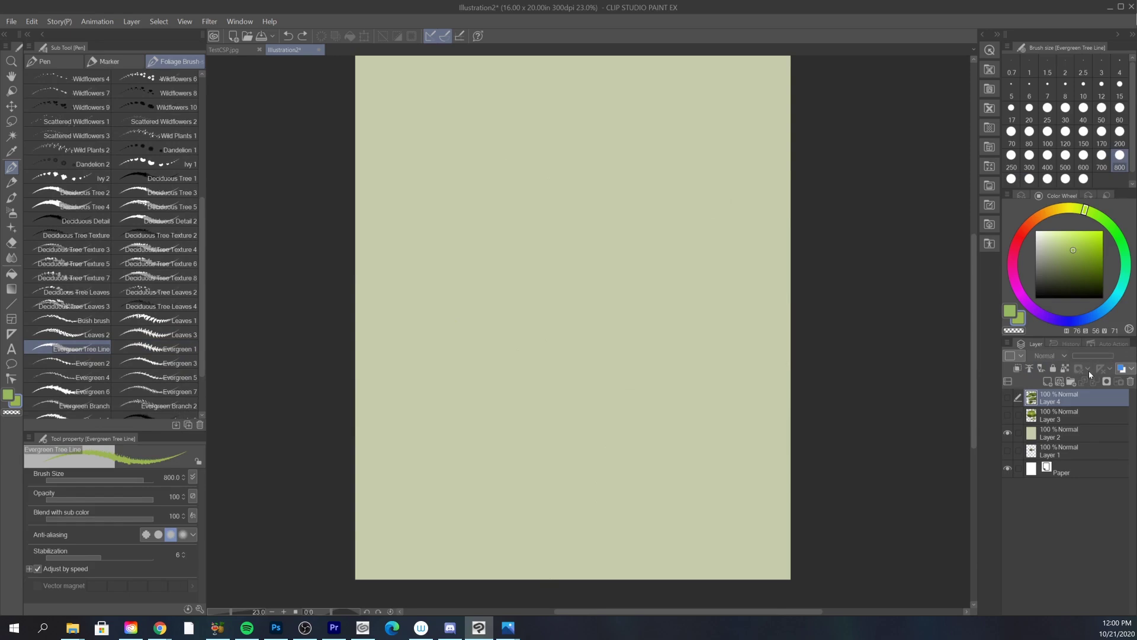
pyautogui.click(1050, 384)
# - Paint a rising evergreen forest across the upper canvas in layered dark greens with the Evergreen Tree Line brush at size 800
pyautogui.moveTo(417, 281)
pyautogui.mouseDown()
pyautogui.moveTo(501, 230)
pyautogui.moveTo(636, 225)
pyautogui.mouseUp()
pyautogui.hotkey('ctrl', 'z')
pyautogui.click(1075, 263)
pyautogui.click(1065, 178)
pyautogui.click(1076, 276)
pyautogui.moveTo(521, 270); pyautogui.dragTo(568, 265)
pyautogui.moveTo(480, 254)
pyautogui.mouseDown()
pyautogui.moveTo(579, 233)
pyautogui.moveTo(536, 220)
pyautogui.moveTo(661, 193)
pyautogui.moveTo(615, 177)
pyautogui.moveTo(537, 195)
pyautogui.moveTo(729, 165)
pyautogui.moveTo(495, 219)
pyautogui.moveTo(627, 187)
pyautogui.moveTo(683, 196)
pyautogui.moveTo(615, 229)
pyautogui.moveTo(467, 265)
pyautogui.moveTo(785, 262)
pyautogui.moveTo(725, 222)
pyautogui.moveTo(798, 203)
pyautogui.mouseUp()
pyautogui.moveTo(581, 229)
pyautogui.mouseDown()
pyautogui.moveTo(708, 210)
pyautogui.moveTo(658, 193)
pyautogui.moveTo(698, 192)
pyautogui.moveTo(479, 255)
pyautogui.moveTo(537, 246)
pyautogui.moveTo(425, 298)
pyautogui.moveTo(693, 263)
pyautogui.moveTo(653, 249)
pyautogui.moveTo(796, 216)
pyautogui.moveTo(723, 163)
pyautogui.moveTo(789, 159)
pyautogui.moveTo(781, 210)
pyautogui.moveTo(731, 241)
pyautogui.mouseUp()
# - Add individual trees along the forest's ridge with the Evergreen 1 and Evergreen 2 brushes at size 700, undoing a test stroke below the forest
pyautogui.click(157, 350)
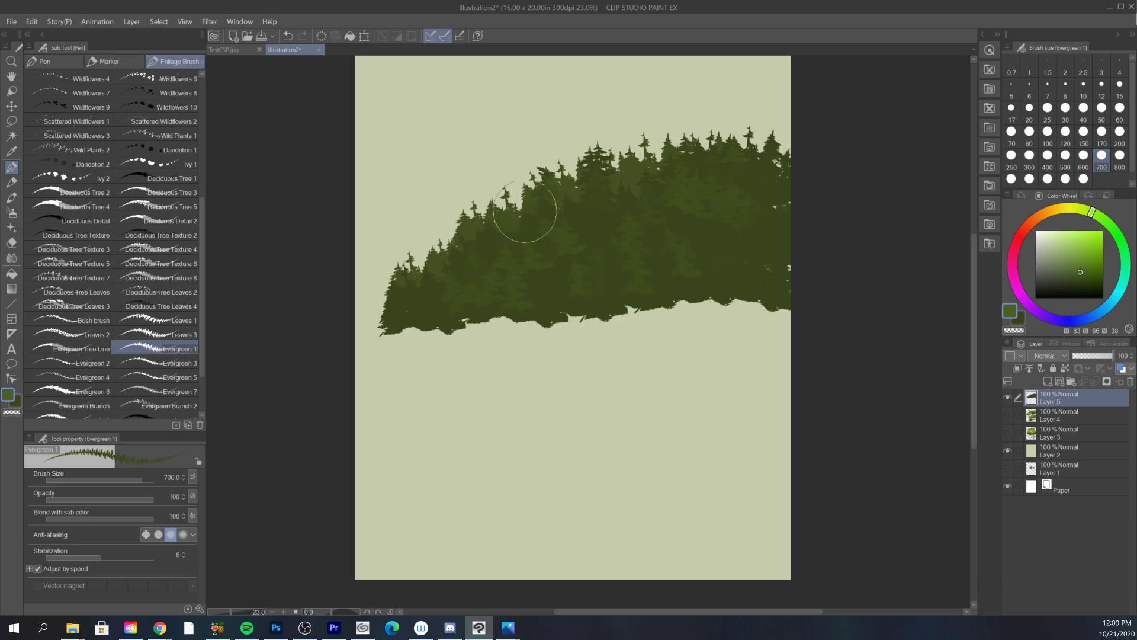
pyautogui.moveTo(560, 148); pyautogui.dragTo(570, 169)
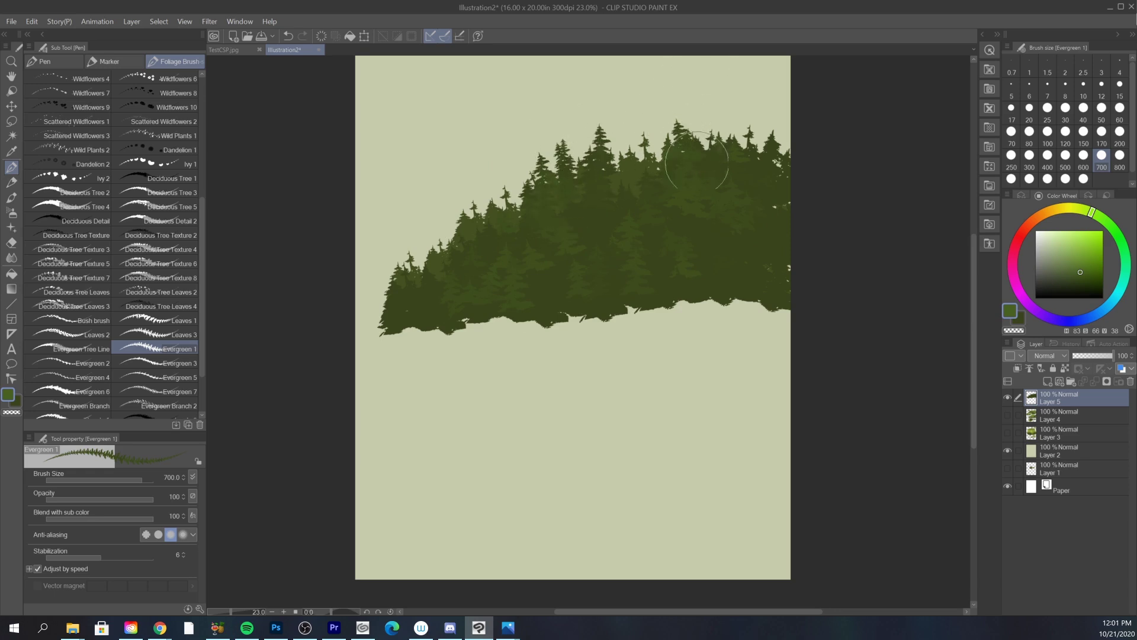
pyautogui.moveTo(721, 84)
pyautogui.mouseDown()
pyautogui.moveTo(728, 160)
pyautogui.moveTo(701, 164)
pyautogui.mouseUp()
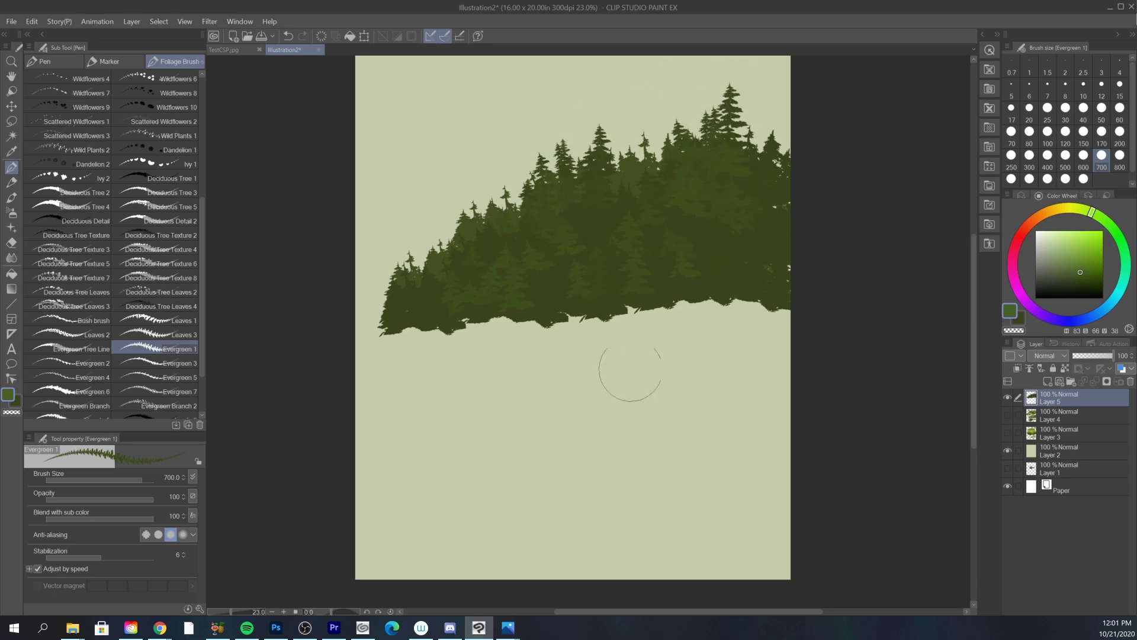
pyautogui.moveTo(628, 379); pyautogui.dragTo(630, 510)
pyautogui.hotkey('ctrl', 'z')
pyautogui.click(89, 362)
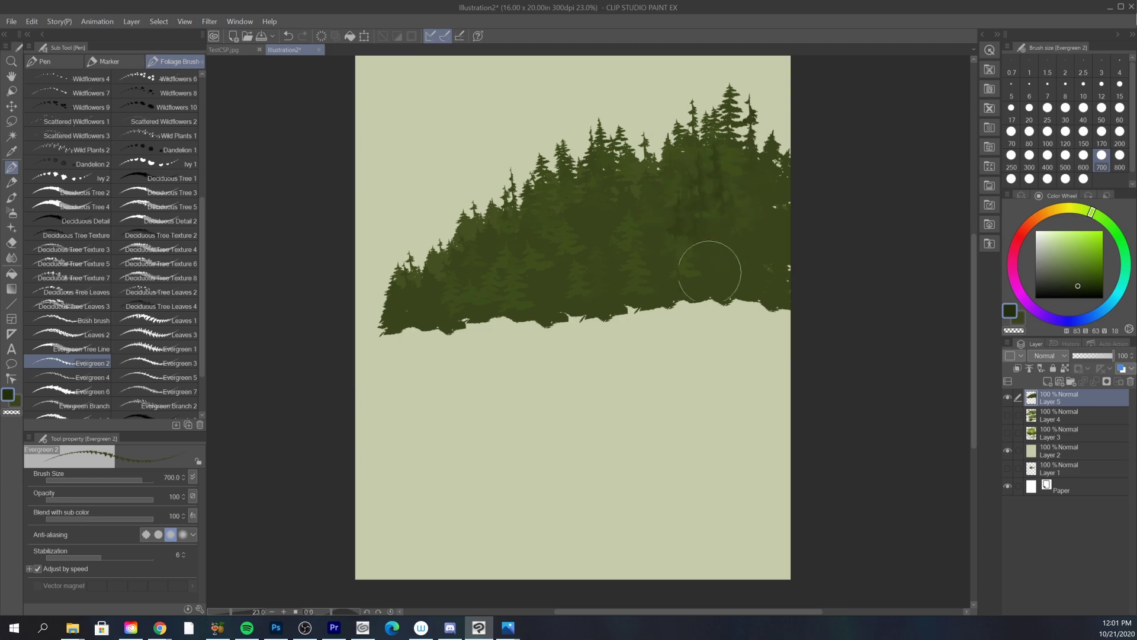
# - Paint a much darker green row of evergreens across the front of the forest with the Evergreen Tree Line brush at size 1700
pyautogui.click(80, 349)
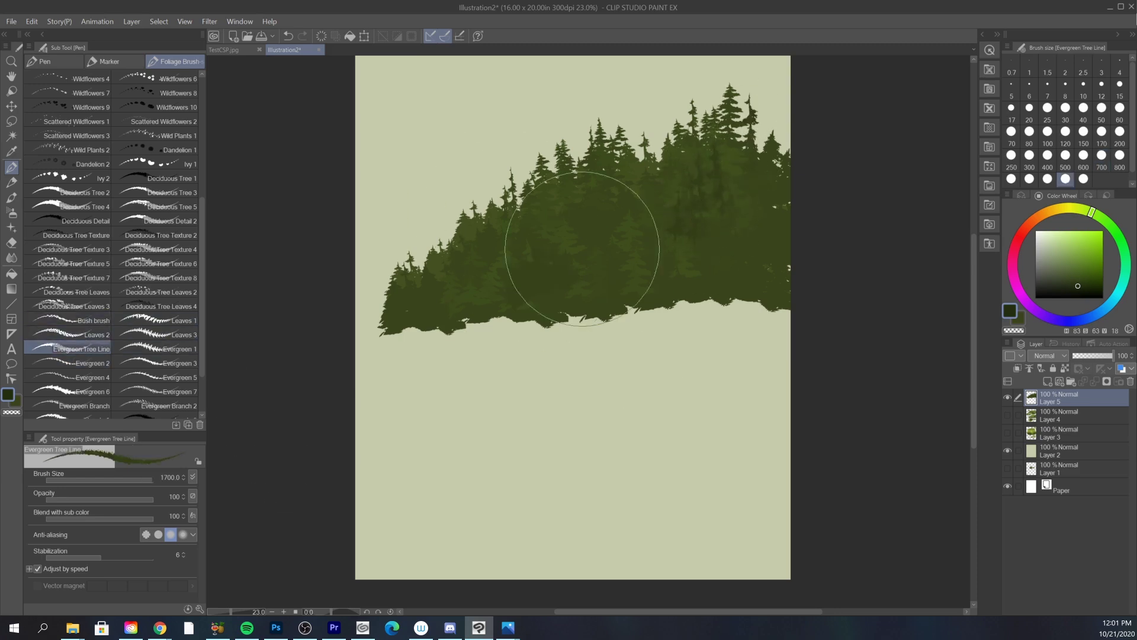
pyautogui.moveTo(533, 317)
pyautogui.mouseDown()
pyautogui.moveTo(739, 251)
pyautogui.moveTo(894, 256)
pyautogui.mouseUp()
pyautogui.moveTo(491, 296)
pyautogui.mouseDown()
pyautogui.moveTo(725, 264)
pyautogui.moveTo(763, 242)
pyautogui.moveTo(669, 230)
pyautogui.moveTo(679, 204)
pyautogui.moveTo(793, 206)
pyautogui.moveTo(617, 243)
pyautogui.moveTo(683, 313)
pyautogui.moveTo(684, 208)
pyautogui.moveTo(723, 215)
pyautogui.mouseUp()
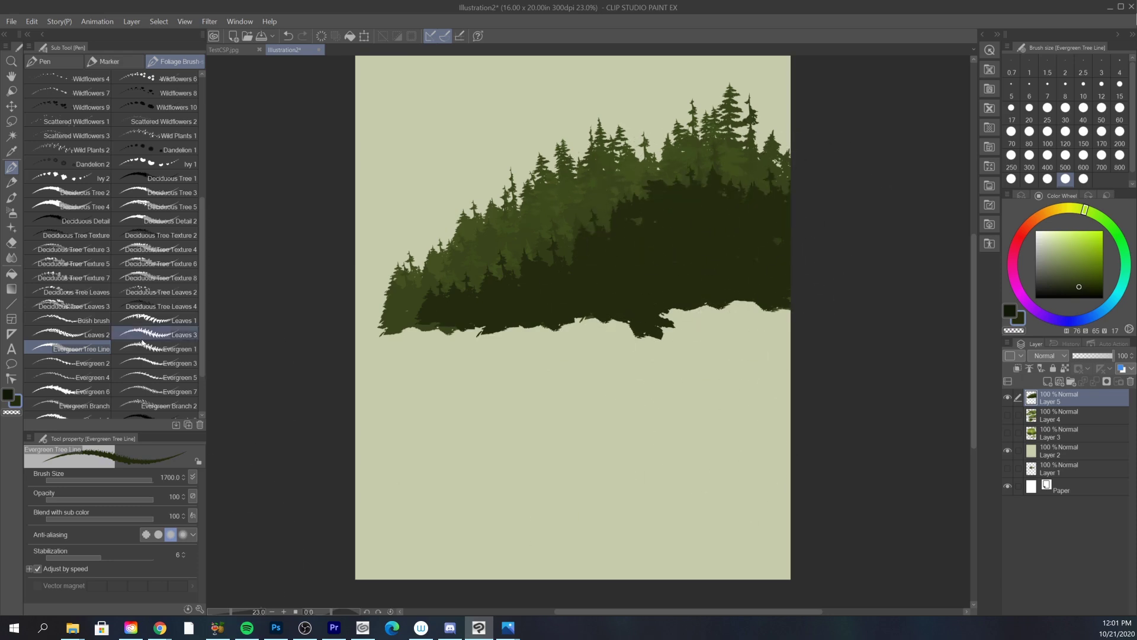
# - Add dark individual trees rising from the front row with the Evergreen 3 brush, enlarging it from size 700 to 800
pyautogui.click(142, 337)
pyautogui.click(155, 362)
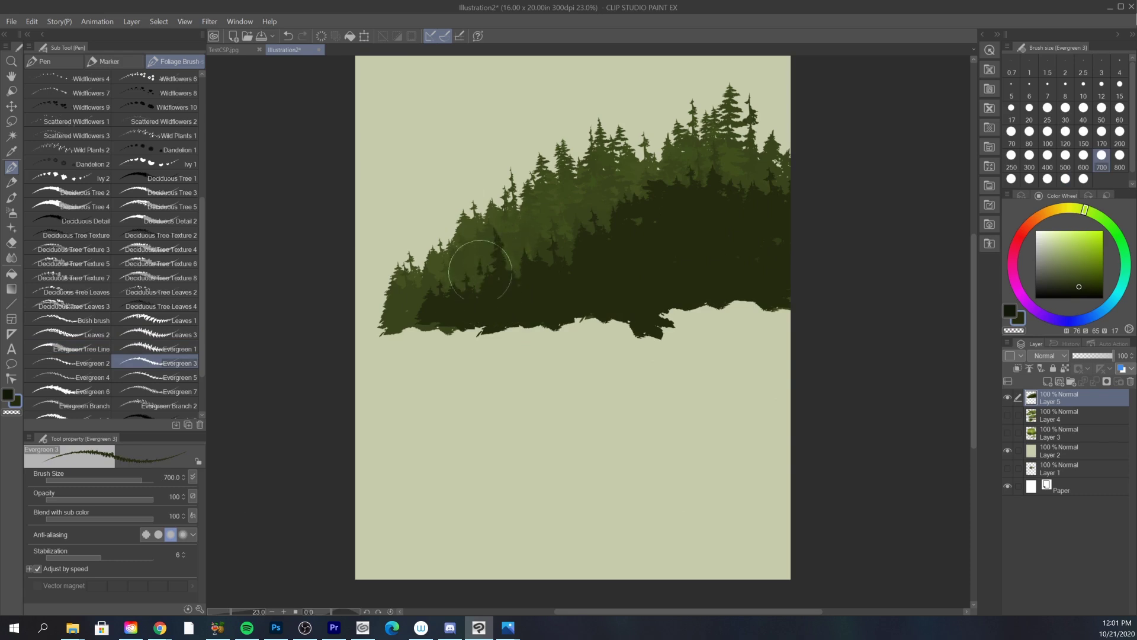
pyautogui.click(624, 230)
pyautogui.press(']')
pyautogui.press(']')
pyautogui.press(']')
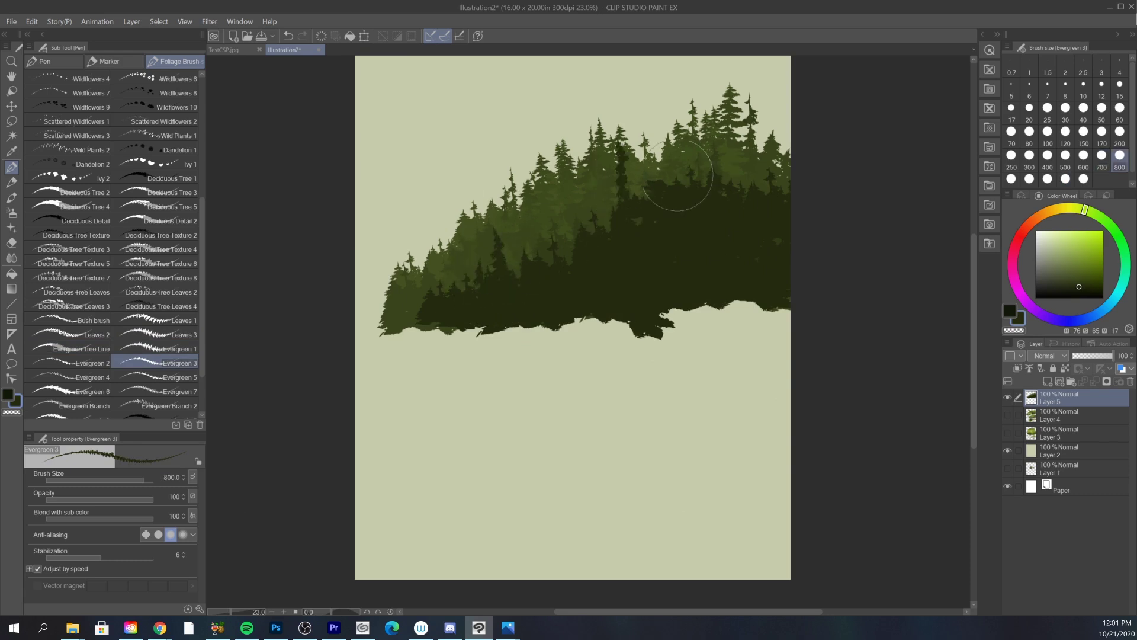
# - Paint tall dark evergreens rising above the right half of the forest with the Evergreen 3 brush at size 1200
pyautogui.moveTo(663, 84); pyautogui.dragTo(667, 233)
pyautogui.hotkey('ctrl', 'z')
pyautogui.moveTo(663, 77); pyautogui.dragTo(659, 209)
pyautogui.moveTo(642, 147); pyautogui.dragTo(642, 202)
pyautogui.moveTo(685, 142); pyautogui.dragTo(682, 224)
pyautogui.moveTo(742, 138); pyautogui.dragTo(740, 188)
pyautogui.moveTo(770, 106); pyautogui.dragTo(769, 190)
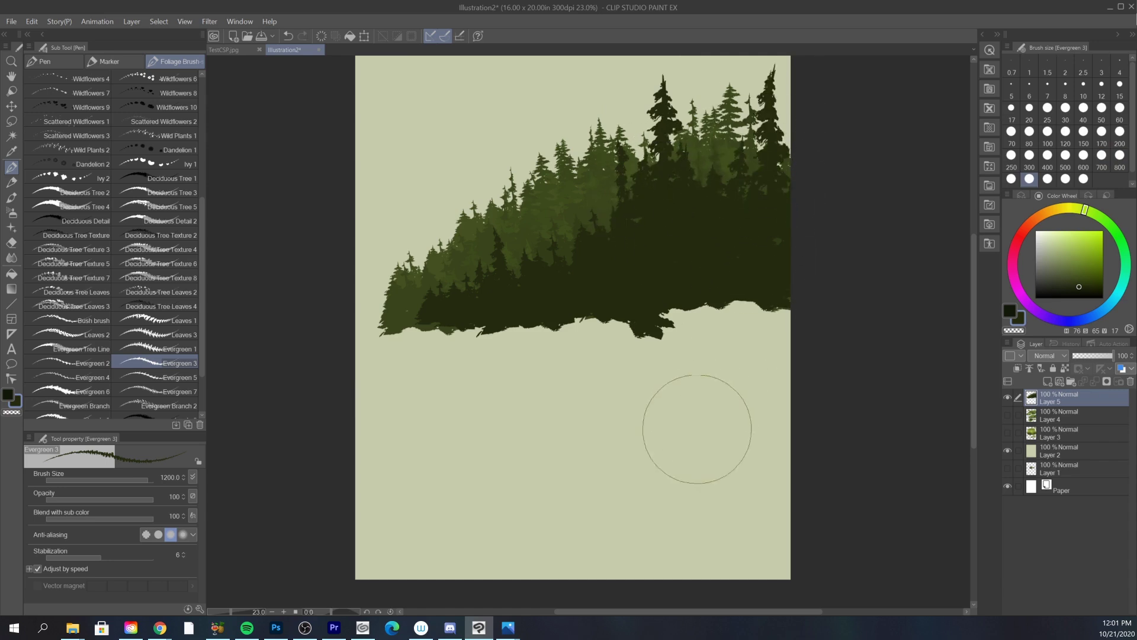
# - Paint thin dark trees on the forest's left slope with the Evergreen 4 brush, sampling dark green from the artwork
pyautogui.click(70, 377)
pyautogui.moveTo(542, 165); pyautogui.dragTo(541, 270)
pyautogui.moveTo(534, 230); pyautogui.dragTo(538, 264)
pyautogui.keyDown('alt'); pyautogui.click(610, 154); pyautogui.keyUp('alt')
pyautogui.moveTo(603, 102); pyautogui.dragTo(603, 176)
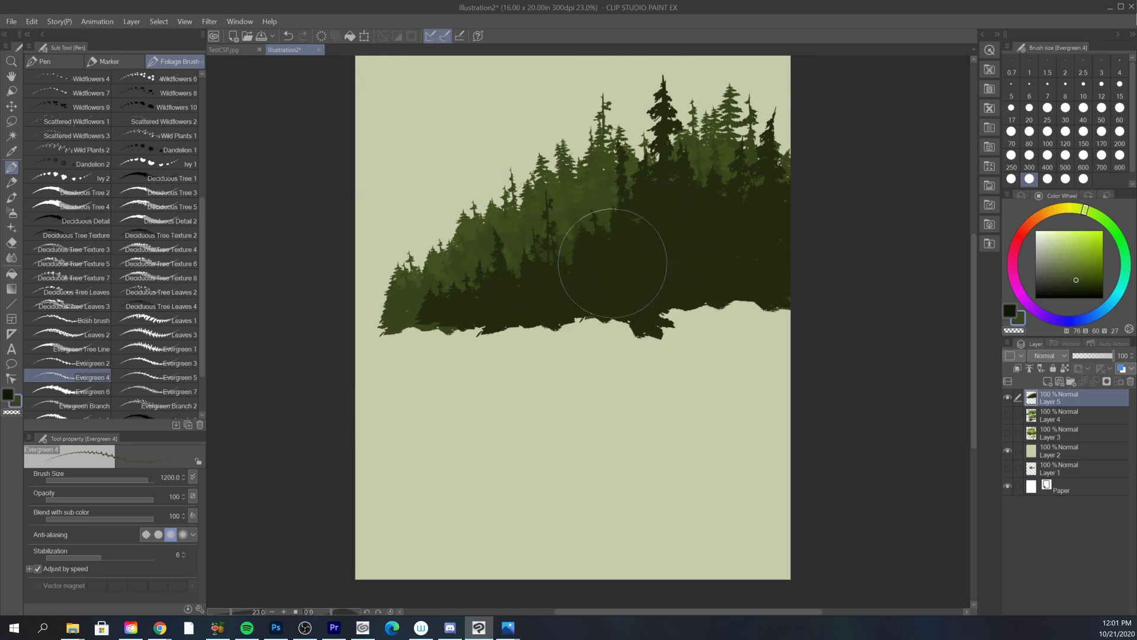
pyautogui.hotkey('ctrl', 'z')
pyautogui.keyDown('alt'); pyautogui.click(605, 239); pyautogui.keyUp('alt')
pyautogui.moveTo(529, 232); pyautogui.dragTo(530, 262)
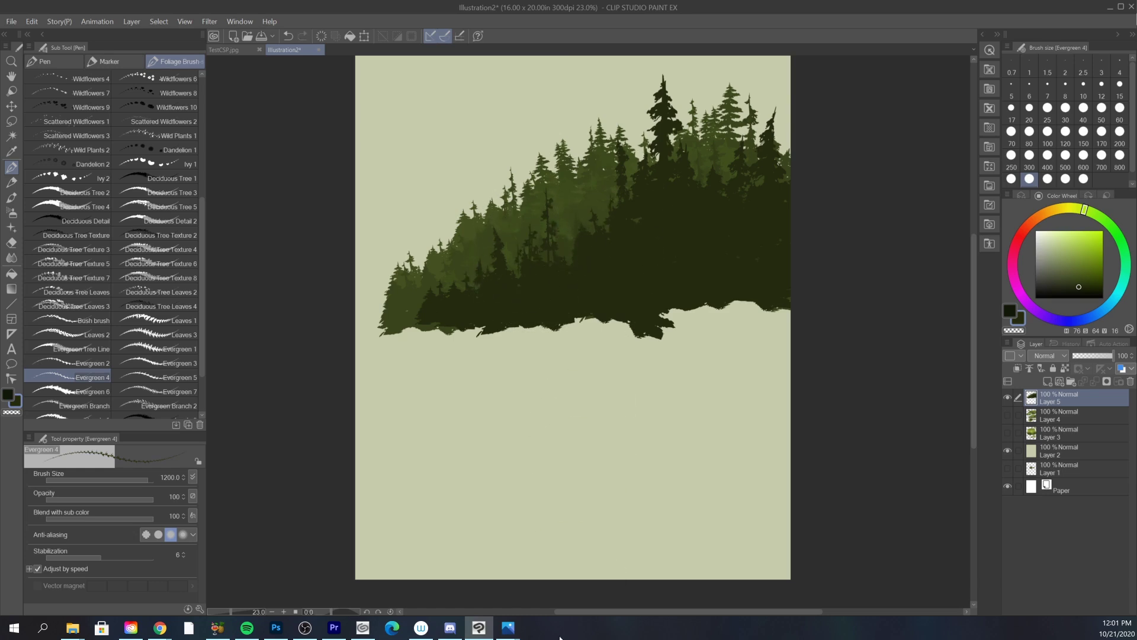
# - Sample a color from the dark forest mass and paint Evergreen 4 trees within its right half
pyautogui.keyDown('alt'); pyautogui.click(681, 249); pyautogui.keyUp('alt')
pyautogui.moveTo(659, 213); pyautogui.dragTo(664, 256)
pyautogui.moveTo(664, 197); pyautogui.dragTo(662, 231)
pyautogui.moveTo(723, 211)
pyautogui.mouseDown()
pyautogui.moveTo(723, 198)
pyautogui.moveTo(741, 204)
pyautogui.mouseUp()
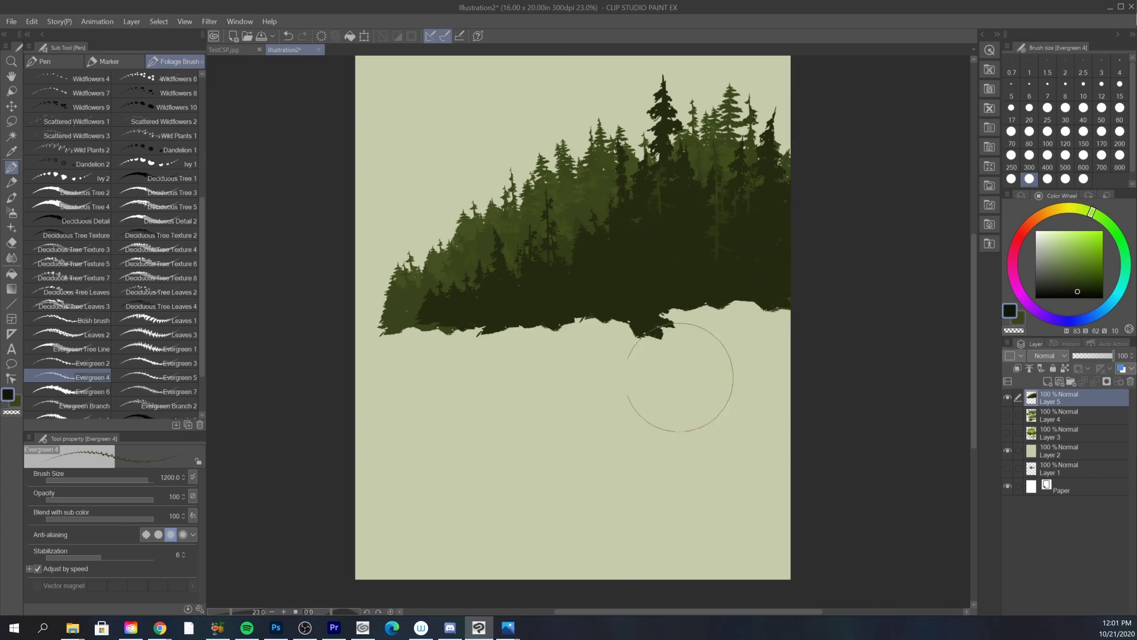
# - Paint small trees inside the dark forest mass and near its lower edge with the Evergreen 5 brush
pyautogui.click(157, 377)
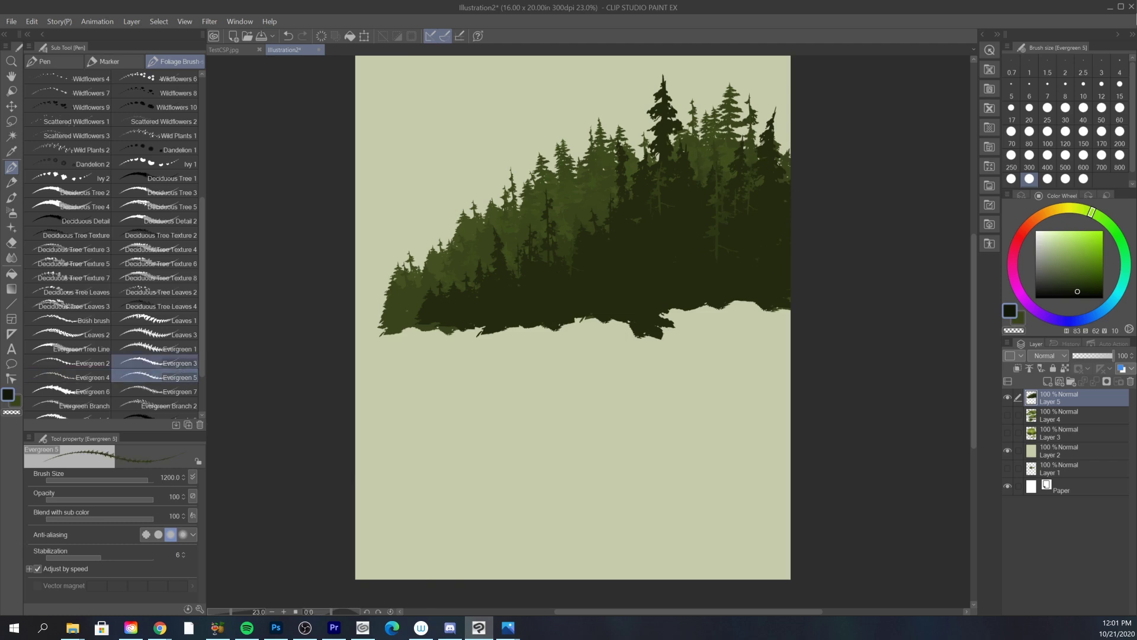
pyautogui.moveTo(583, 287); pyautogui.dragTo(582, 320)
pyautogui.moveTo(645, 231); pyautogui.dragTo(644, 261)
pyautogui.moveTo(685, 189); pyautogui.dragTo(685, 223)
pyautogui.keyDown('alt'); pyautogui.click(696, 200); pyautogui.keyUp('alt')
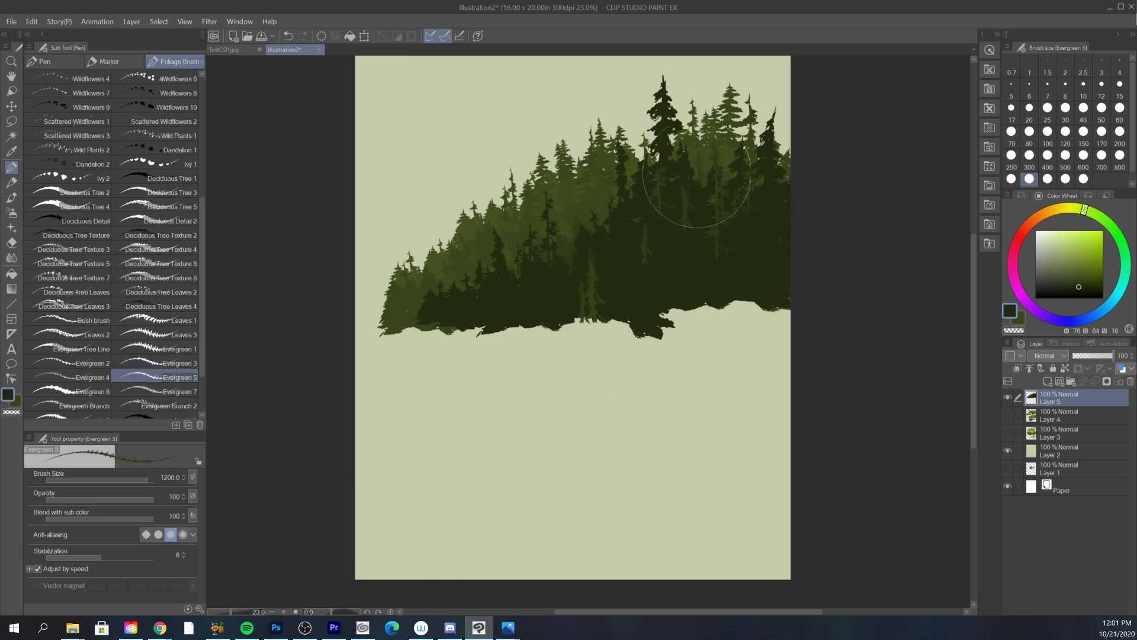
# - Paint bushy foliage clumps along the forest's lower edge with the Evergreen 6 brush at size 1200
pyautogui.click(77, 392)
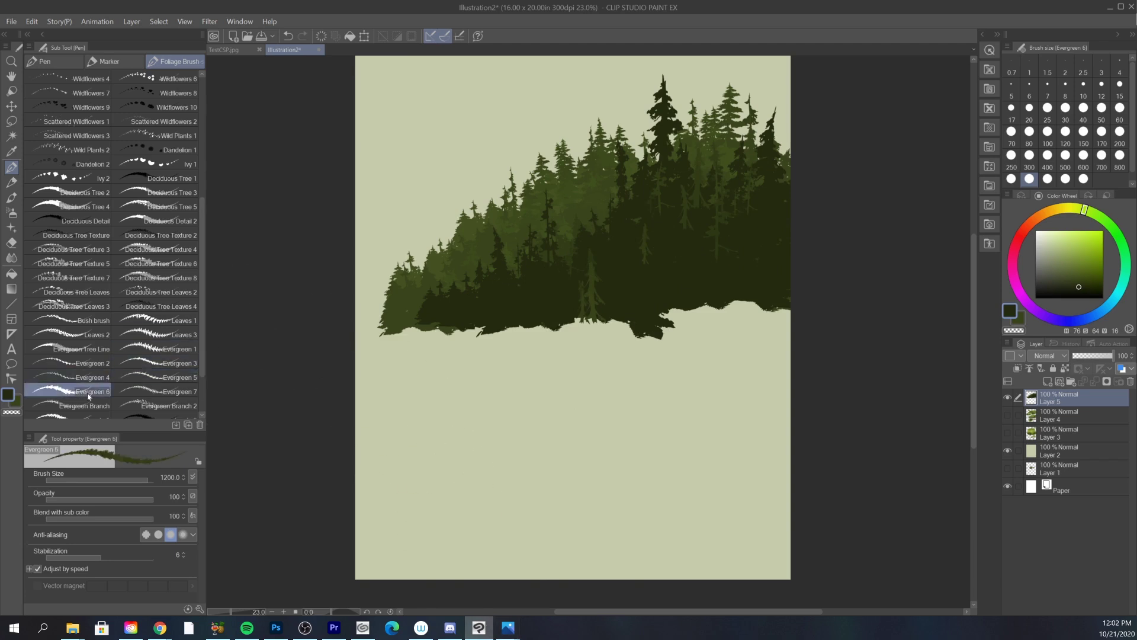
pyautogui.moveTo(485, 302); pyautogui.dragTo(492, 379)
pyautogui.moveTo(533, 293)
pyautogui.mouseDown()
pyautogui.moveTo(531, 337)
pyautogui.moveTo(513, 342)
pyautogui.mouseUp()
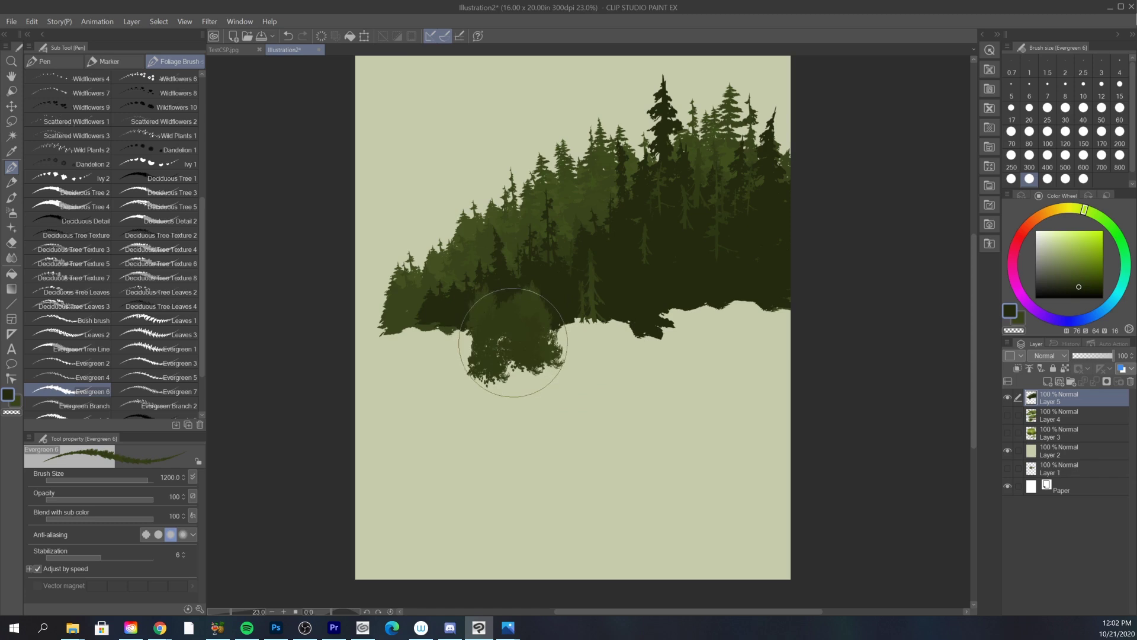
pyautogui.moveTo(628, 300)
pyautogui.mouseDown()
pyautogui.moveTo(630, 345)
pyautogui.moveTo(607, 316)
pyautogui.moveTo(669, 283)
pyautogui.moveTo(678, 251)
pyautogui.moveTo(696, 308)
pyautogui.moveTo(722, 336)
pyautogui.mouseUp()
pyautogui.moveTo(690, 282)
pyautogui.mouseDown()
pyautogui.moveTo(669, 303)
pyautogui.moveTo(642, 320)
pyautogui.mouseUp()
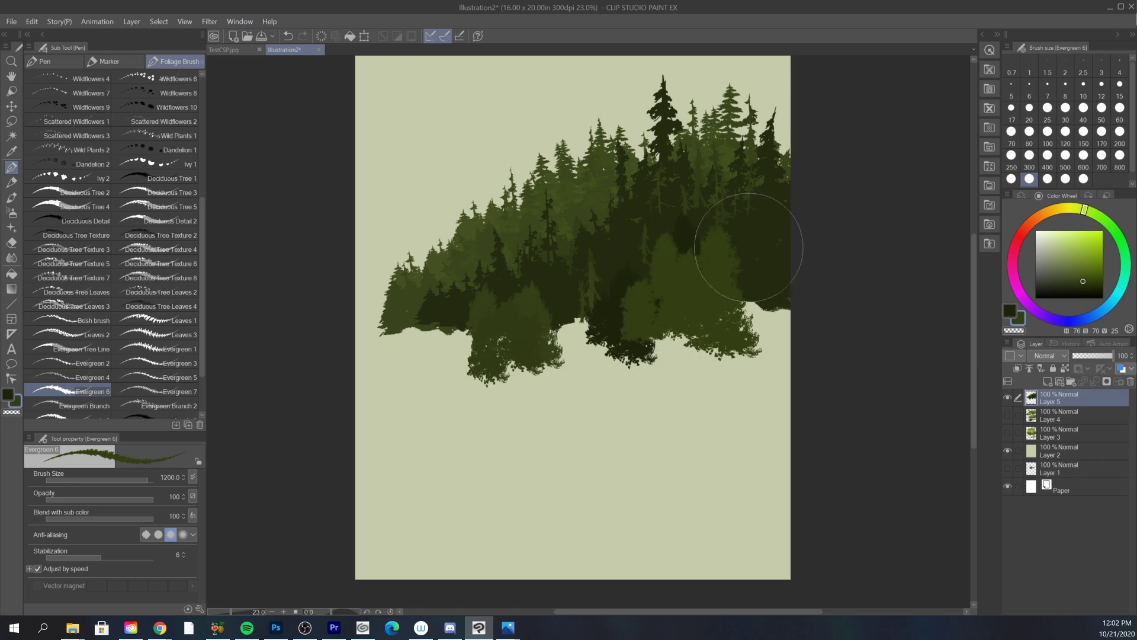
# - Extend the Evergreen 6 foliage to the canvas's right edge and fill the lower middle, varying the greens
pyautogui.moveTo(749, 256); pyautogui.dragTo(783, 317)
pyautogui.click(1083, 283)
pyautogui.moveTo(747, 274)
pyautogui.mouseDown()
pyautogui.moveTo(744, 311)
pyautogui.moveTo(779, 233)
pyautogui.moveTo(736, 314)
pyautogui.moveTo(712, 326)
pyautogui.mouseUp()
pyautogui.moveTo(642, 312)
pyautogui.mouseDown()
pyautogui.moveTo(611, 359)
pyautogui.moveTo(584, 305)
pyautogui.moveTo(569, 308)
pyautogui.moveTo(559, 356)
pyautogui.mouseUp()
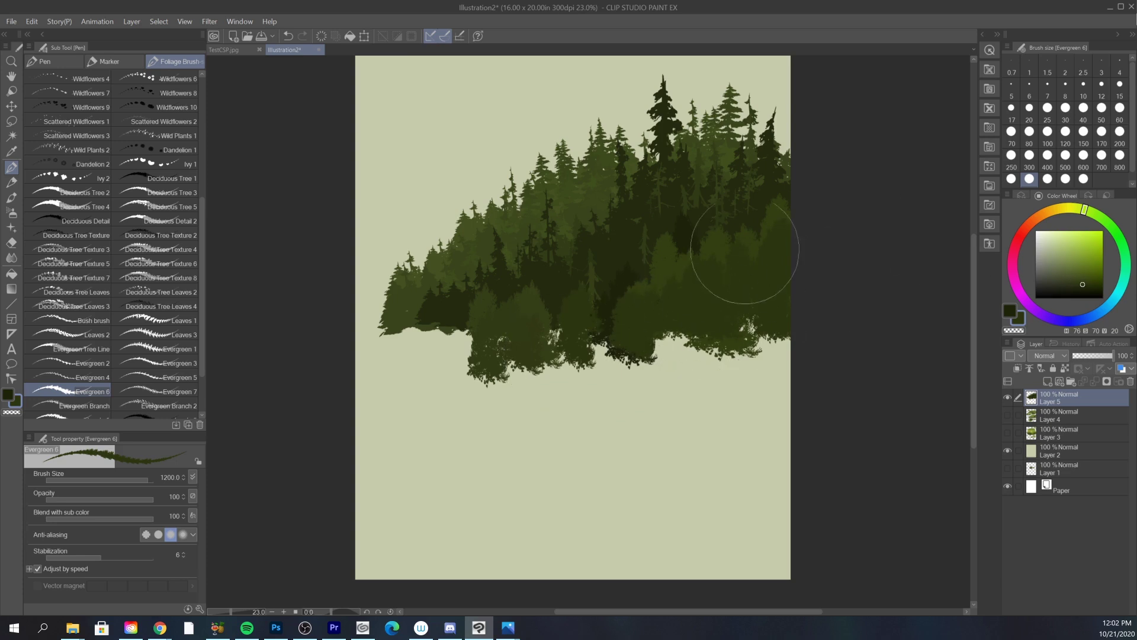
pyautogui.moveTo(741, 256)
pyautogui.mouseDown()
pyautogui.moveTo(699, 280)
pyautogui.moveTo(720, 320)
pyautogui.mouseUp()
pyautogui.moveTo(664, 260)
pyautogui.mouseDown()
pyautogui.moveTo(673, 343)
pyautogui.moveTo(669, 278)
pyautogui.mouseUp()
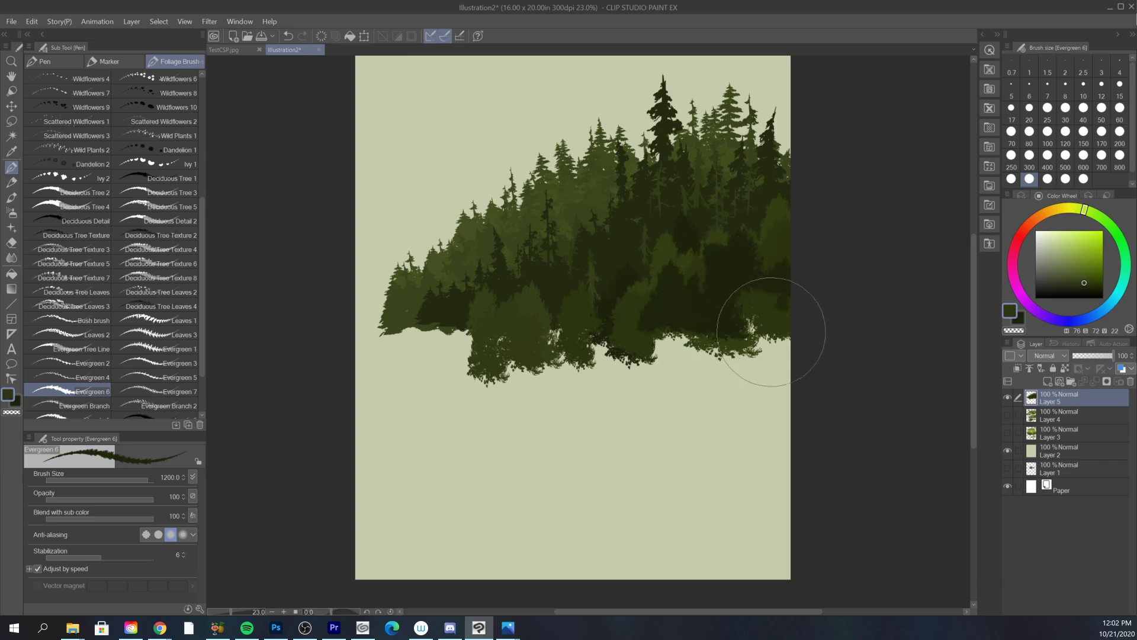
# - Paint detailed conifers over the lower-left foliage clump with the Evergreen 7 brush
pyautogui.click(155, 391)
pyautogui.moveTo(453, 112); pyautogui.dragTo(448, 236)
pyautogui.hotkey('ctrl', 'z')
pyautogui.moveTo(539, 279); pyautogui.dragTo(533, 373)
pyautogui.moveTo(508, 335); pyautogui.dragTo(565, 307)
# - Add more Evergreen 7 conifers in the forest's center and along its lower edge, undoing unwanted strokes
pyautogui.moveTo(580, 183); pyautogui.dragTo(573, 332)
pyautogui.hotkey('ctrl', 'z')
pyautogui.moveTo(581, 181); pyautogui.dragTo(579, 273)
pyautogui.hotkey('ctrl', 'z')
pyautogui.moveTo(718, 261)
pyautogui.mouseDown()
pyautogui.moveTo(678, 286)
pyautogui.moveTo(661, 220)
pyautogui.moveTo(657, 265)
pyautogui.mouseUp()
pyautogui.hotkey('ctrl', 'z')
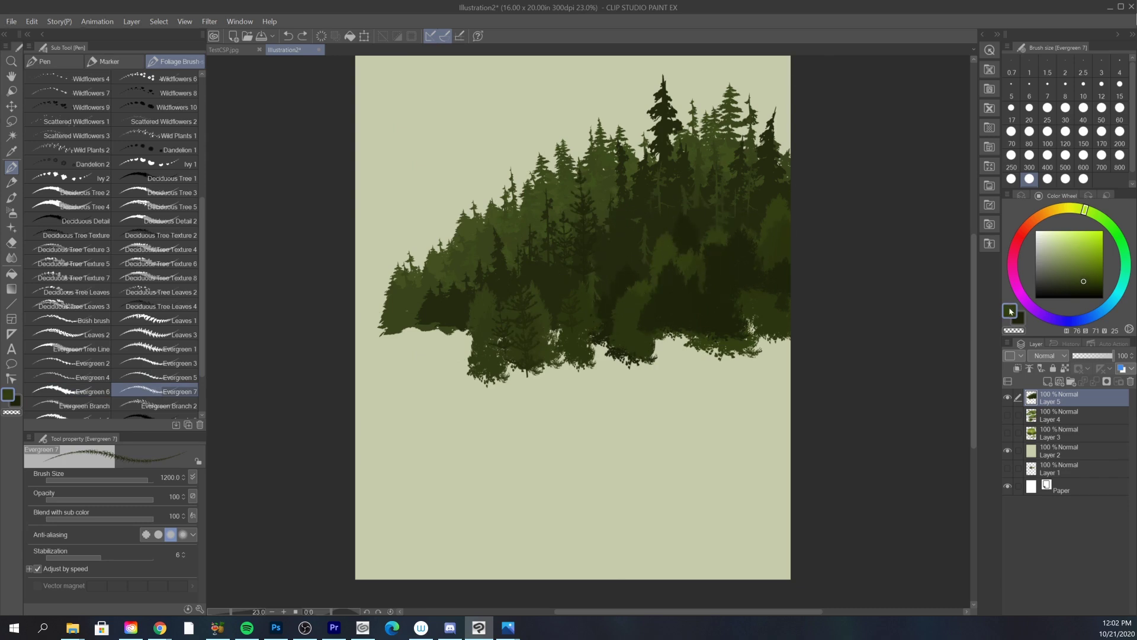
pyautogui.moveTo(608, 350); pyautogui.dragTo(608, 402)
pyautogui.moveTo(642, 287); pyautogui.dragTo(642, 371)
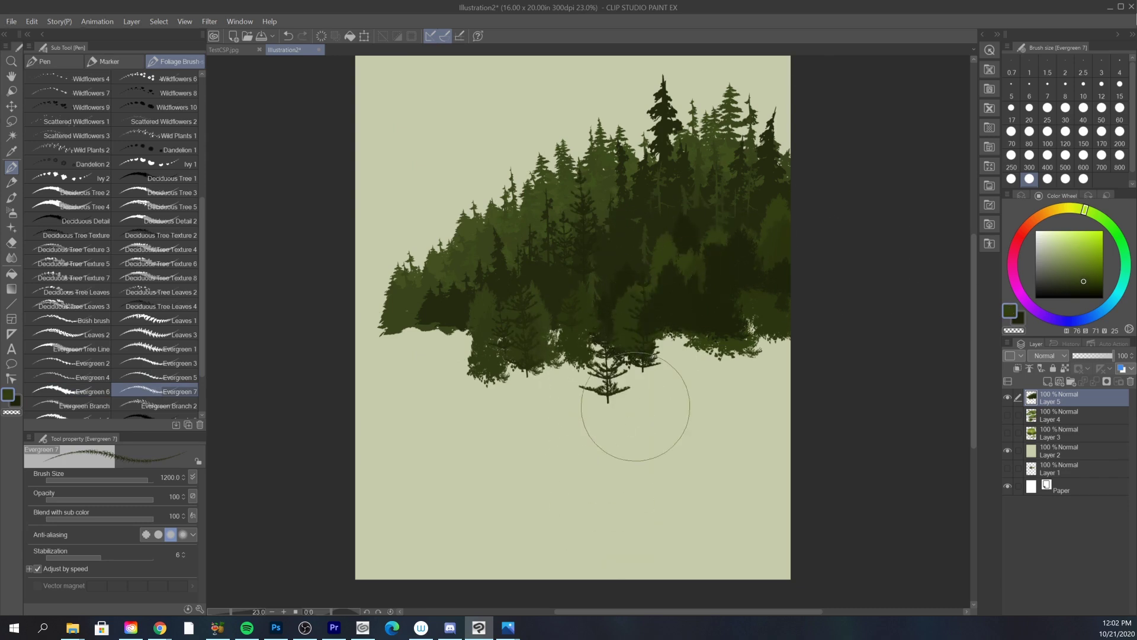
# - Paint a large hanging evergreen branch in the canvas's lower right with the Evergreen Branch brush at size 1700
pyautogui.click(85, 406)
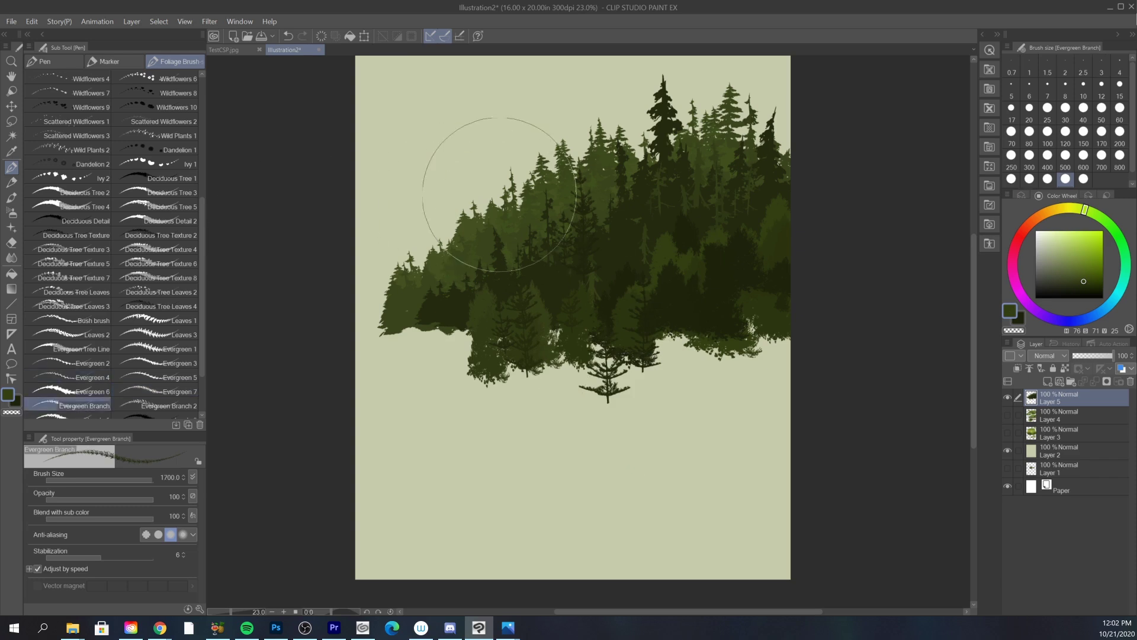
pyautogui.moveTo(572, 481); pyautogui.dragTo(651, 440)
pyautogui.hotkey('ctrl', 'z')
pyautogui.moveTo(552, 503); pyautogui.dragTo(736, 419)
pyautogui.moveTo(626, 495); pyautogui.dragTo(703, 432)
pyautogui.moveTo(610, 533); pyautogui.dragTo(665, 495)
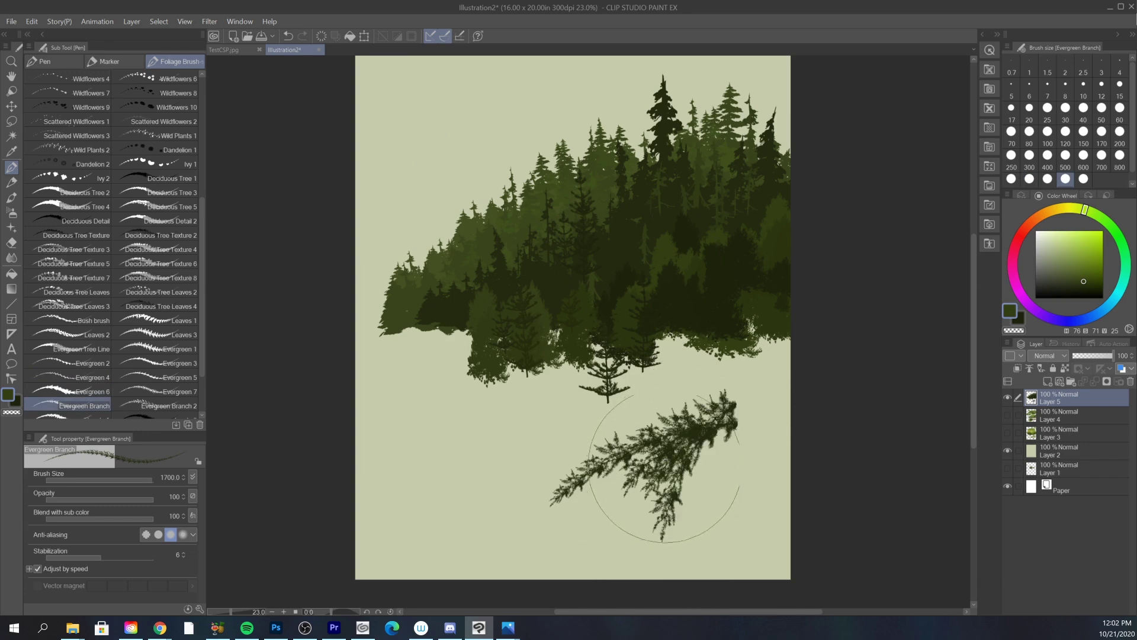
pyautogui.moveTo(593, 503); pyautogui.dragTo(761, 406)
pyautogui.moveTo(584, 492)
pyautogui.mouseDown()
pyautogui.moveTo(578, 501)
pyautogui.moveTo(551, 482)
pyautogui.mouseUp()
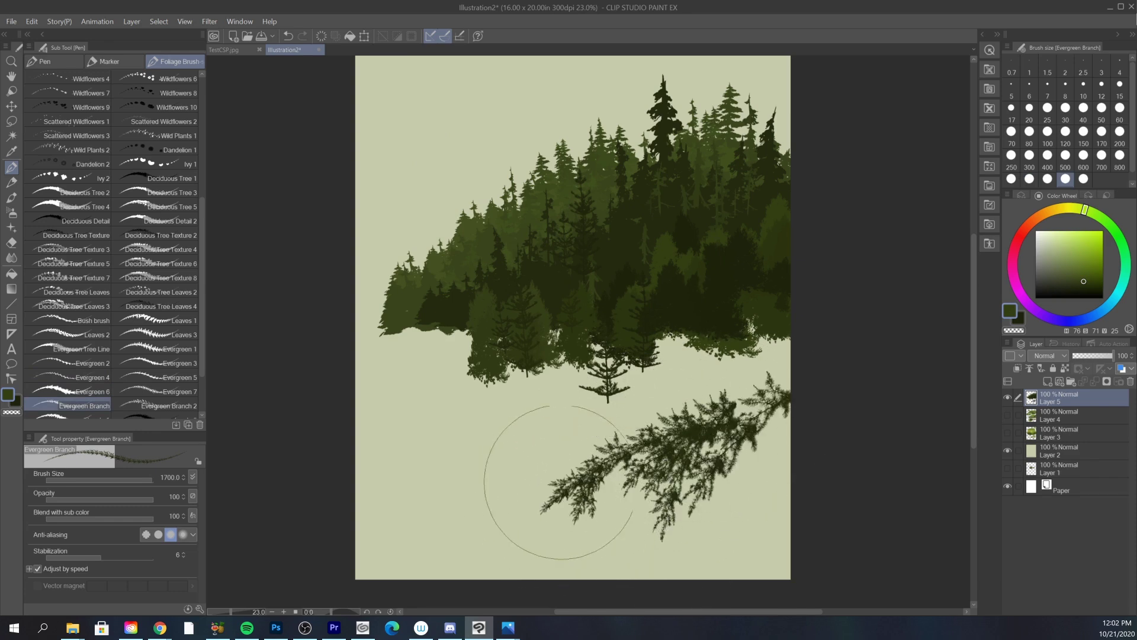
pyautogui.moveTo(672, 530)
pyautogui.mouseDown()
pyautogui.moveTo(660, 528)
pyautogui.moveTo(698, 507)
pyautogui.moveTo(710, 451)
pyautogui.mouseUp()
# - Paint a second hanging evergreen branch in the canvas's lower left with the Evergreen Branch brush
pyautogui.moveTo(413, 514); pyautogui.dragTo(511, 409)
pyautogui.moveTo(457, 514); pyautogui.dragTo(505, 445)
pyautogui.moveTo(466, 554)
pyautogui.mouseDown()
pyautogui.moveTo(476, 434)
pyautogui.moveTo(432, 482)
pyautogui.moveTo(417, 477)
pyautogui.moveTo(473, 469)
pyautogui.moveTo(562, 400)
pyautogui.mouseUp()
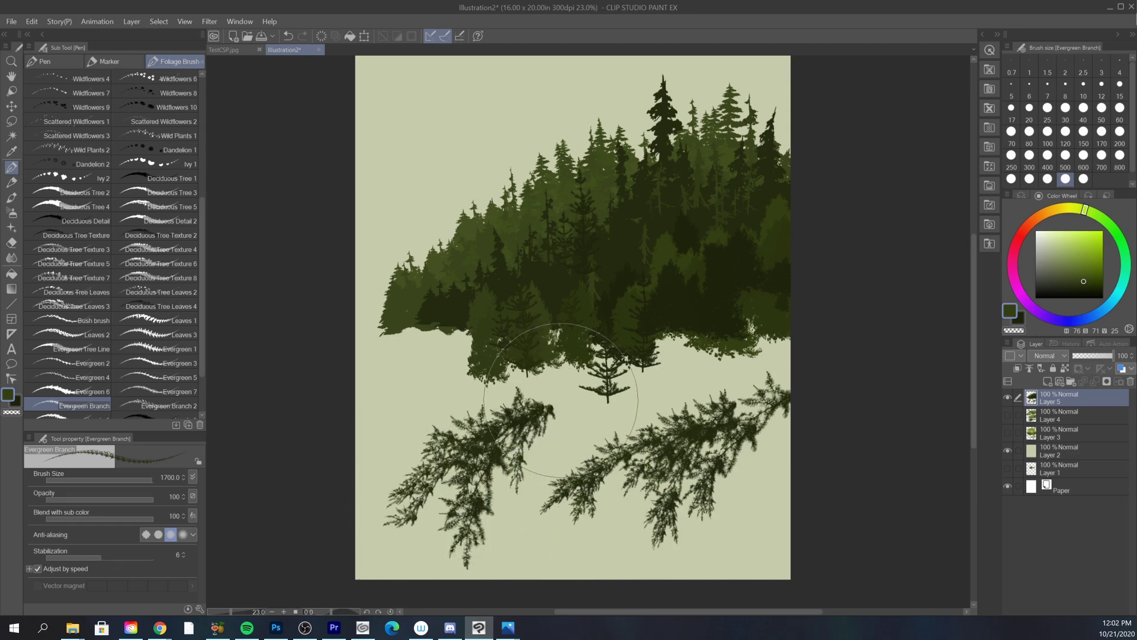
# - Try out the Evergreen Branch 2 brush at size 1200 around the hanging branches
pyautogui.click(183, 407)
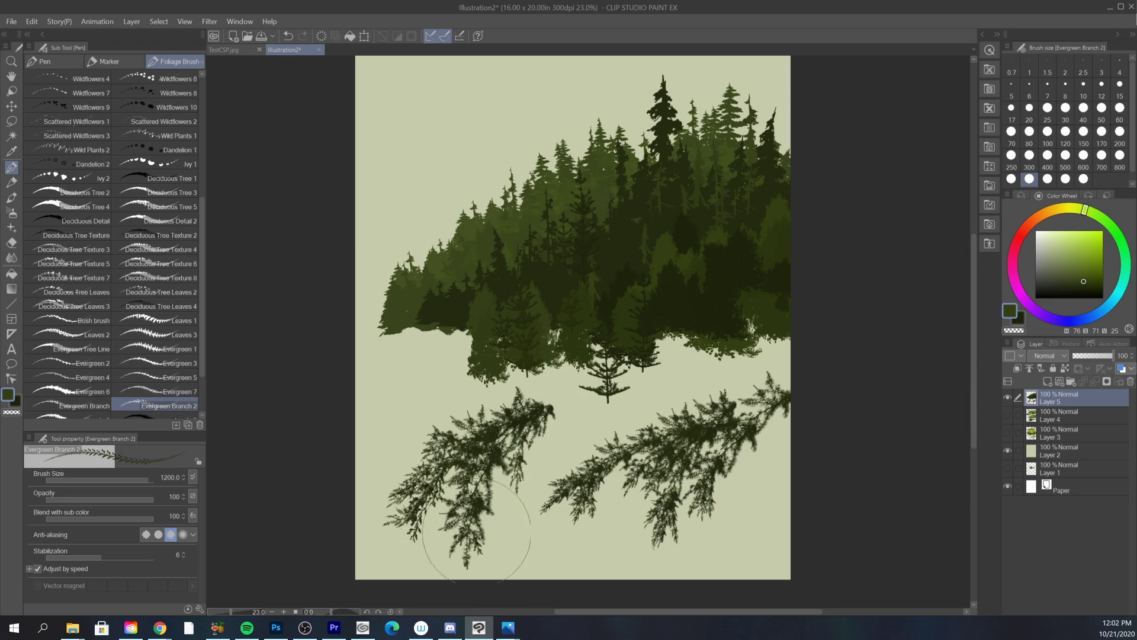
pyautogui.moveTo(545, 456); pyautogui.dragTo(667, 358)
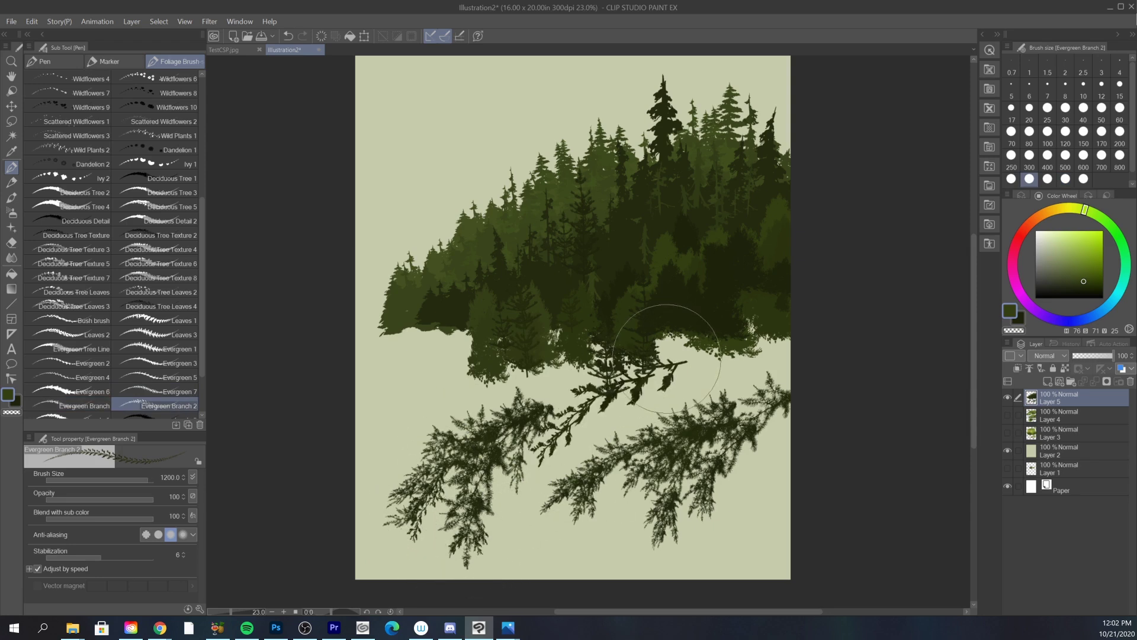
pyautogui.hotkey('ctrl', 'z')
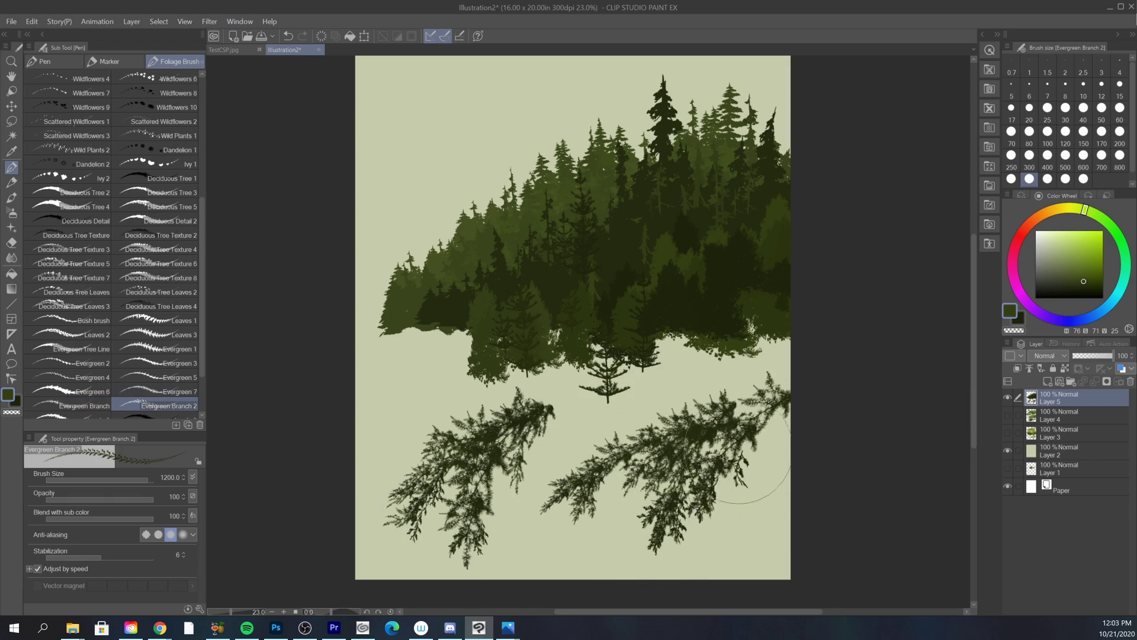
# - Hide Layer 5 and add a new raster layer above it for the jungle brushes
pyautogui.scroll(-3, 204, 388)
pyautogui.scroll(-1, 206, 394)
pyautogui.click(1006, 397)
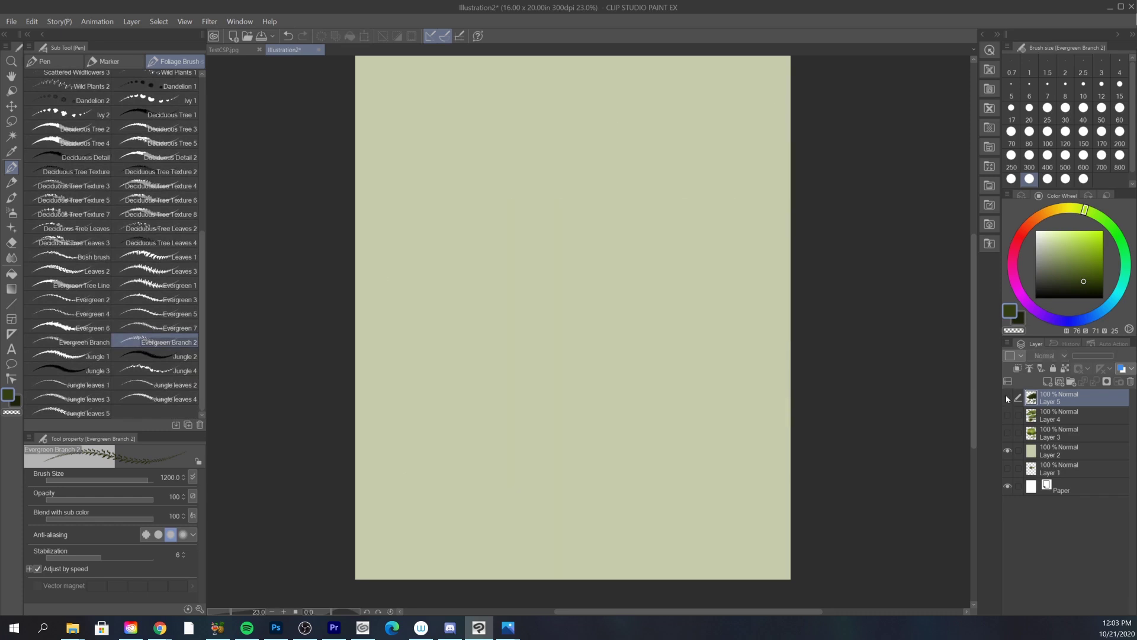
pyautogui.click(1047, 382)
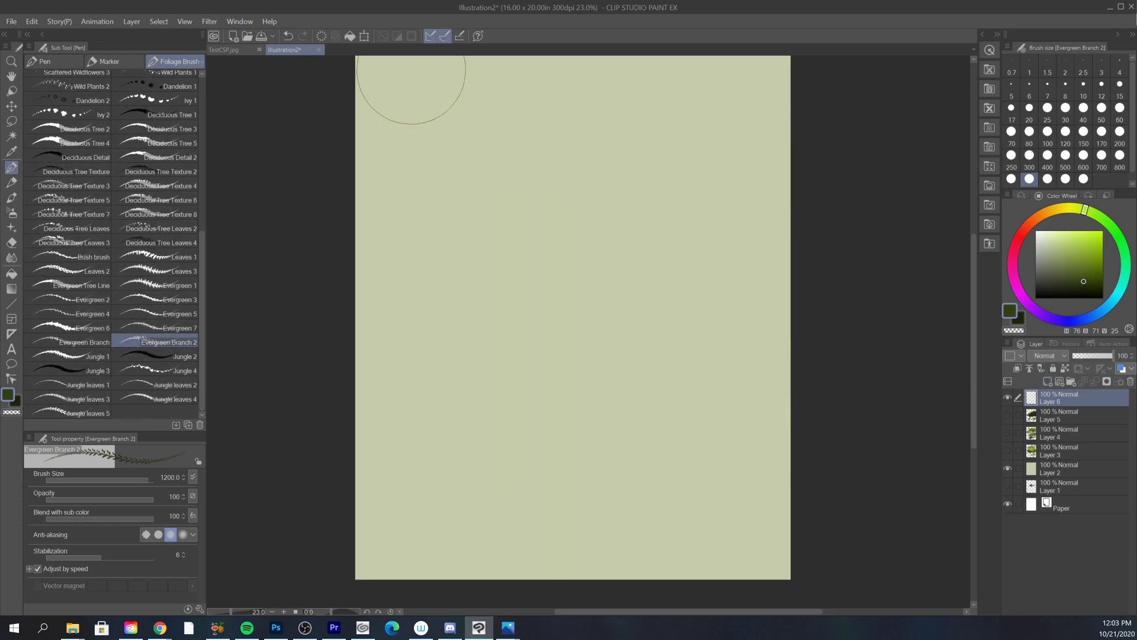
# - Paint a band of broad jungle foliage across the upper middle of the canvas with the Jungle 1 brush
pyautogui.click(71, 356)
pyautogui.moveTo(441, 275); pyautogui.dragTo(583, 223)
pyautogui.hotkey('ctrl', 'z')
pyautogui.moveTo(443, 276); pyautogui.dragTo(648, 246)
pyautogui.moveTo(438, 290)
pyautogui.mouseDown()
pyautogui.moveTo(706, 279)
pyautogui.moveTo(687, 317)
pyautogui.moveTo(690, 284)
pyautogui.moveTo(729, 215)
pyautogui.moveTo(703, 190)
pyautogui.moveTo(792, 220)
pyautogui.mouseUp()
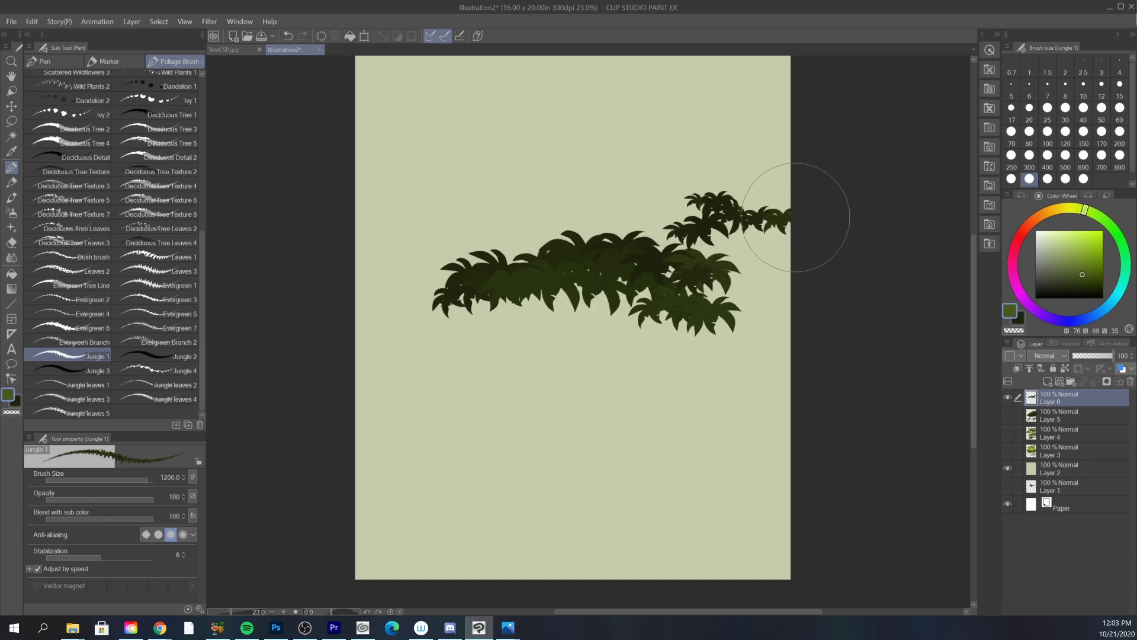
# - Paint dark grassy clumps above and below the left part of the foliage band with the Jungle 2 brush
pyautogui.click(157, 356)
pyautogui.moveTo(426, 195); pyautogui.dragTo(525, 187)
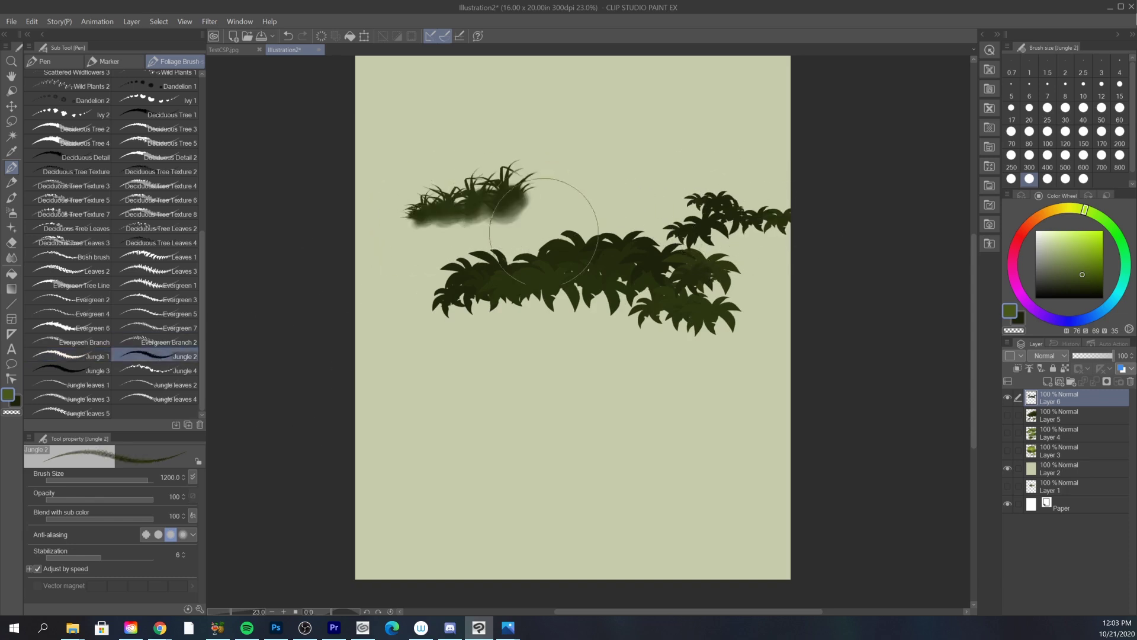
pyautogui.moveTo(414, 302); pyautogui.dragTo(517, 291)
pyautogui.moveTo(409, 337); pyautogui.dragTo(606, 325)
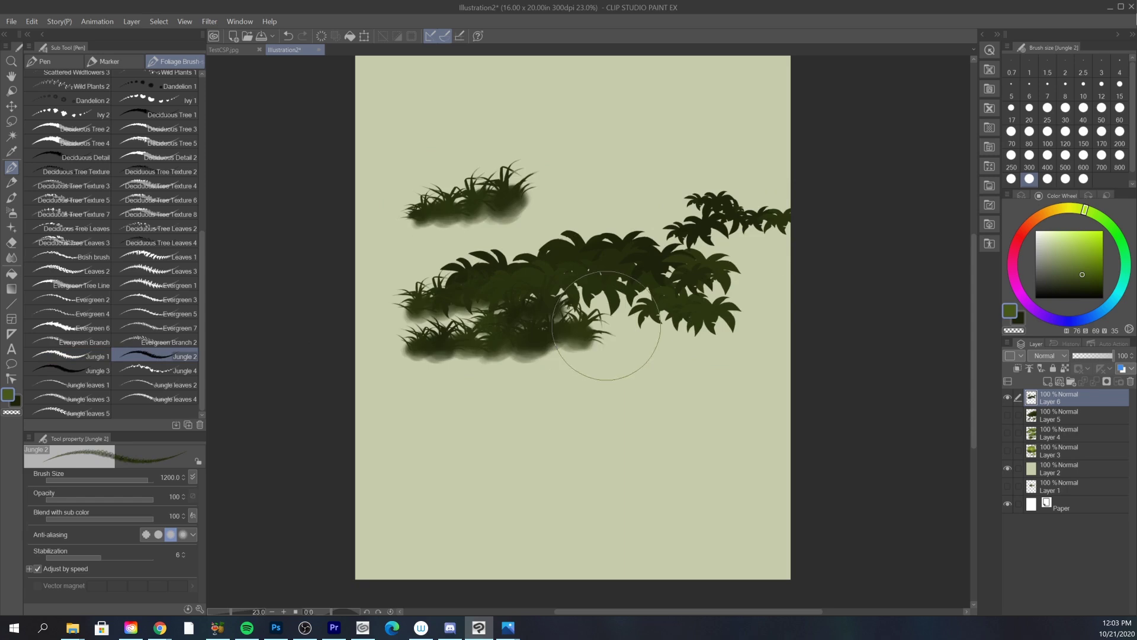
# - Build a grassy mound in the canvas's lower right with Jungle 2, layering from dark to progressively lighter green
pyautogui.click(1080, 272)
pyautogui.moveTo(587, 390)
pyautogui.mouseDown()
pyautogui.moveTo(622, 376)
pyautogui.moveTo(672, 399)
pyautogui.moveTo(726, 389)
pyautogui.moveTo(716, 385)
pyautogui.moveTo(707, 418)
pyautogui.moveTo(624, 393)
pyautogui.moveTo(694, 417)
pyautogui.mouseUp()
pyautogui.click(1079, 275)
pyautogui.moveTo(625, 427); pyautogui.dragTo(721, 429)
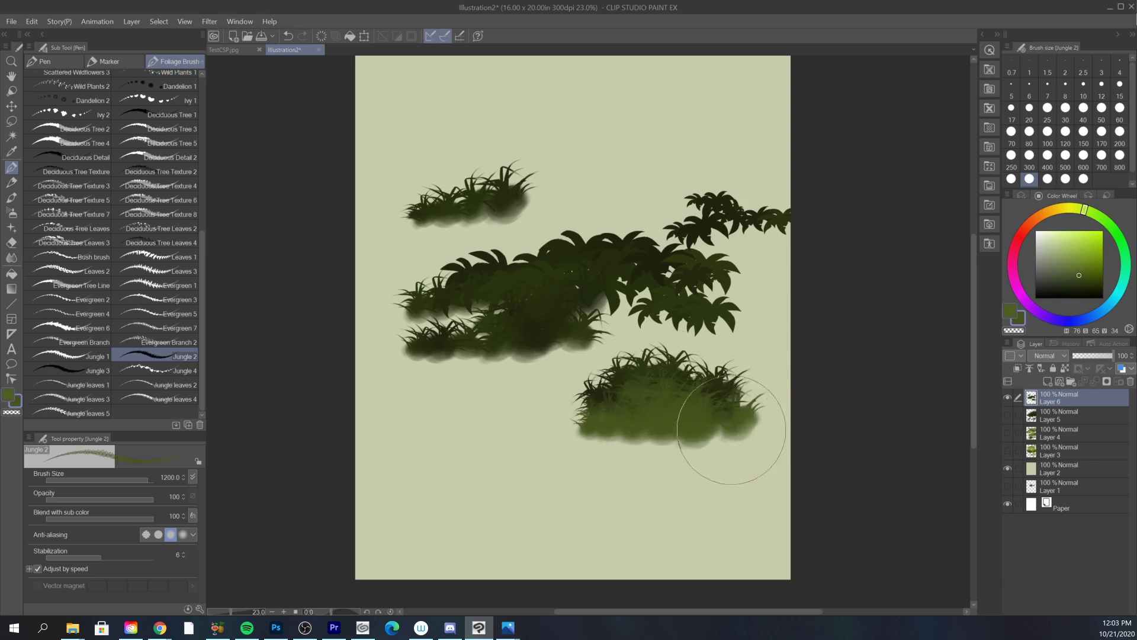
pyautogui.click(1076, 263)
pyautogui.moveTo(642, 427); pyautogui.dragTo(711, 424)
pyautogui.moveTo(600, 433); pyautogui.dragTo(728, 422)
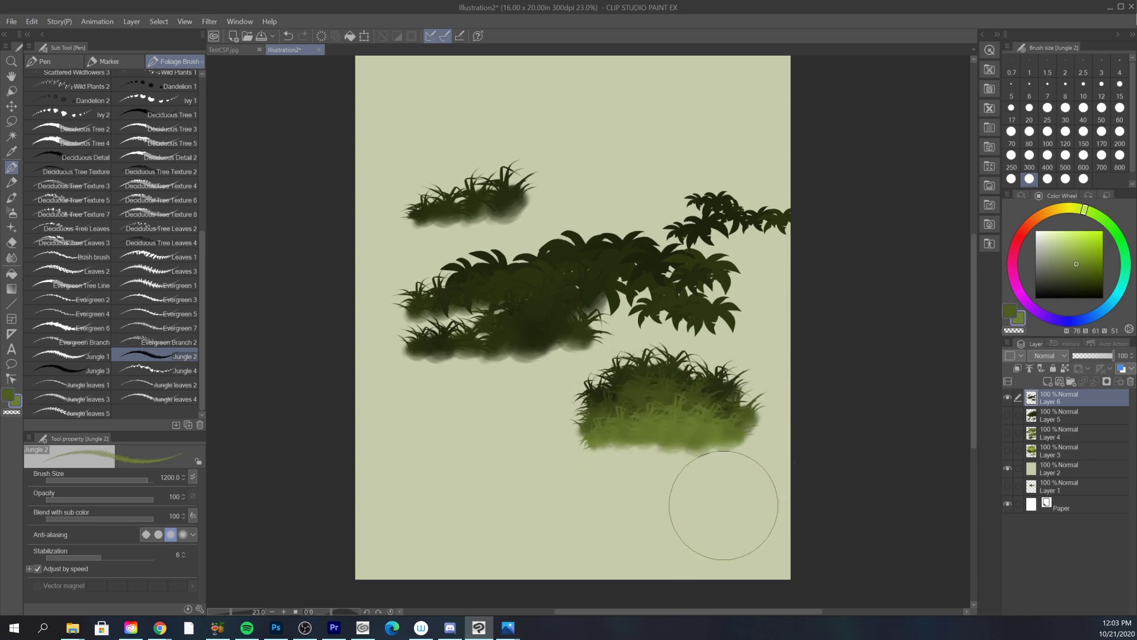
# - Paint a layered leafy mound in the canvas's lower left with the Jungle 3 brush, varying the greens
pyautogui.click(83, 371)
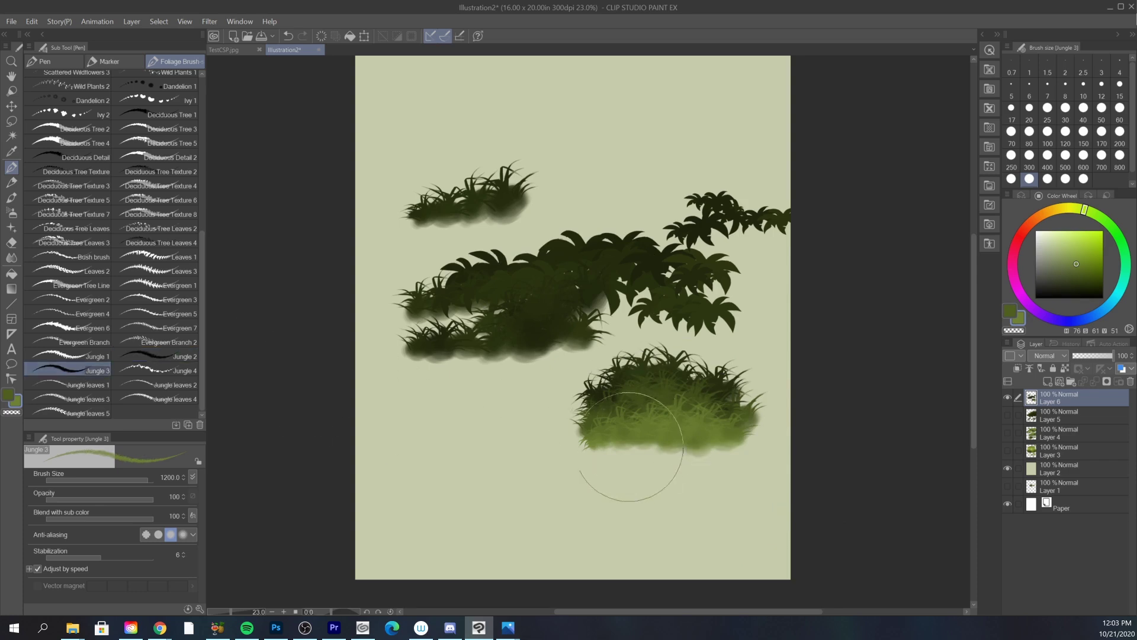
pyautogui.hotkey('ctrl', 'z')
pyautogui.moveTo(424, 495)
pyautogui.mouseDown()
pyautogui.moveTo(549, 483)
pyautogui.moveTo(515, 461)
pyautogui.moveTo(414, 466)
pyautogui.moveTo(516, 453)
pyautogui.moveTo(511, 423)
pyautogui.moveTo(403, 489)
pyautogui.moveTo(577, 484)
pyautogui.moveTo(467, 445)
pyautogui.moveTo(605, 445)
pyautogui.mouseUp()
pyautogui.click(1069, 264)
pyautogui.moveTo(479, 467)
pyautogui.mouseDown()
pyautogui.moveTo(538, 439)
pyautogui.moveTo(501, 479)
pyautogui.moveTo(598, 489)
pyautogui.mouseUp()
pyautogui.click(1077, 276)
pyautogui.moveTo(474, 456)
pyautogui.mouseDown()
pyautogui.moveTo(508, 482)
pyautogui.moveTo(643, 513)
pyautogui.mouseUp()
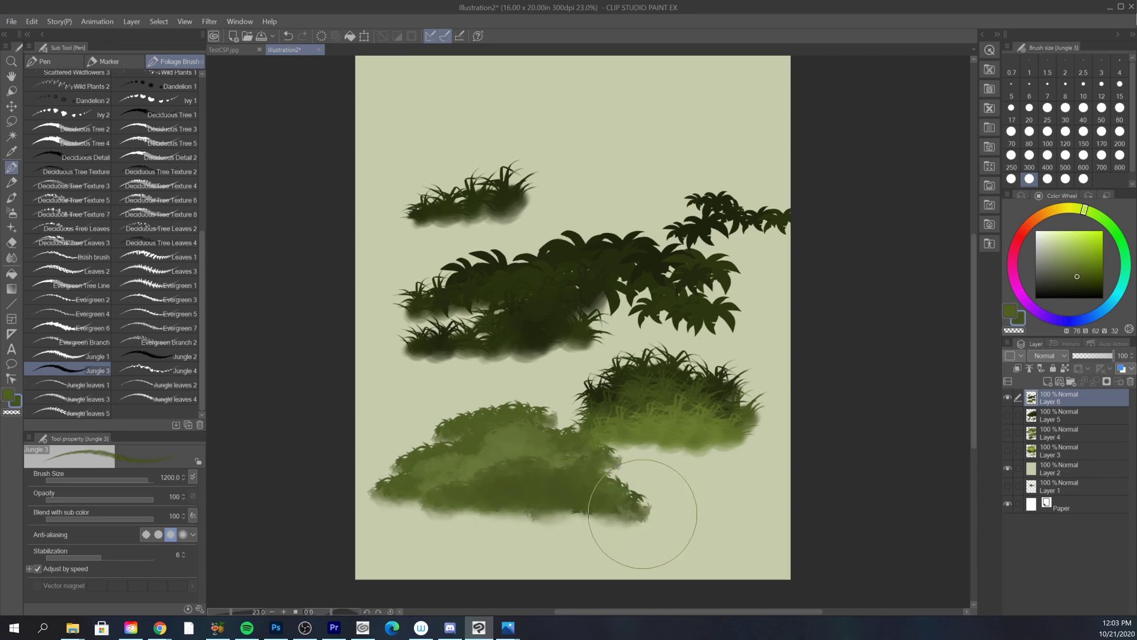
# - Add dark and lighter broad leaves over the lower-left mound with the Jungle 4 brush
pyautogui.click(178, 370)
pyautogui.moveTo(421, 394); pyautogui.dragTo(509, 380)
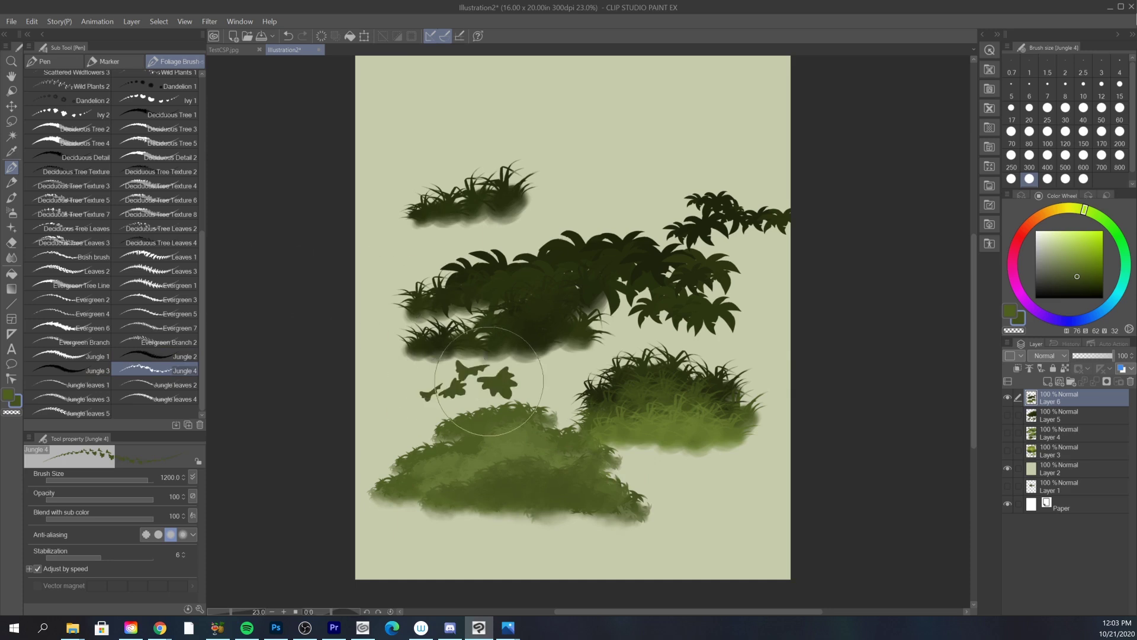
pyautogui.hotkey('ctrl', 'z')
pyautogui.click(1079, 282)
pyautogui.moveTo(500, 464)
pyautogui.mouseDown()
pyautogui.moveTo(520, 474)
pyautogui.moveTo(483, 495)
pyautogui.moveTo(604, 503)
pyautogui.mouseUp()
pyautogui.click(1070, 266)
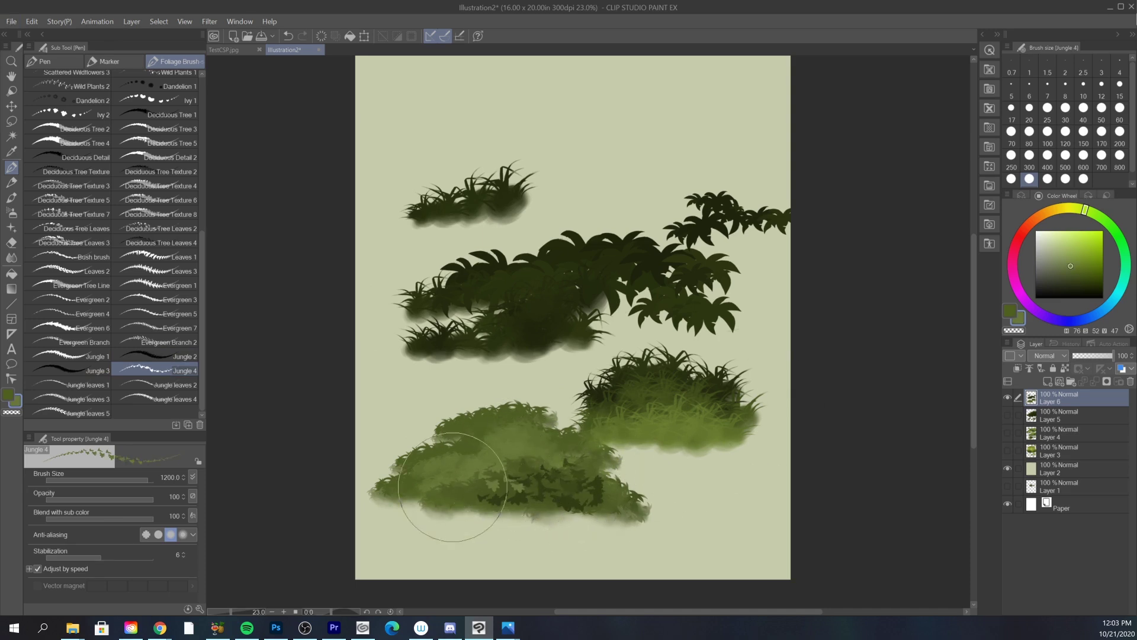
# - Paint overlapping dark green fronds from the canvas's upper-right edge with Jungle leaves 1, enlarging the brush to 1500
pyautogui.click(94, 391)
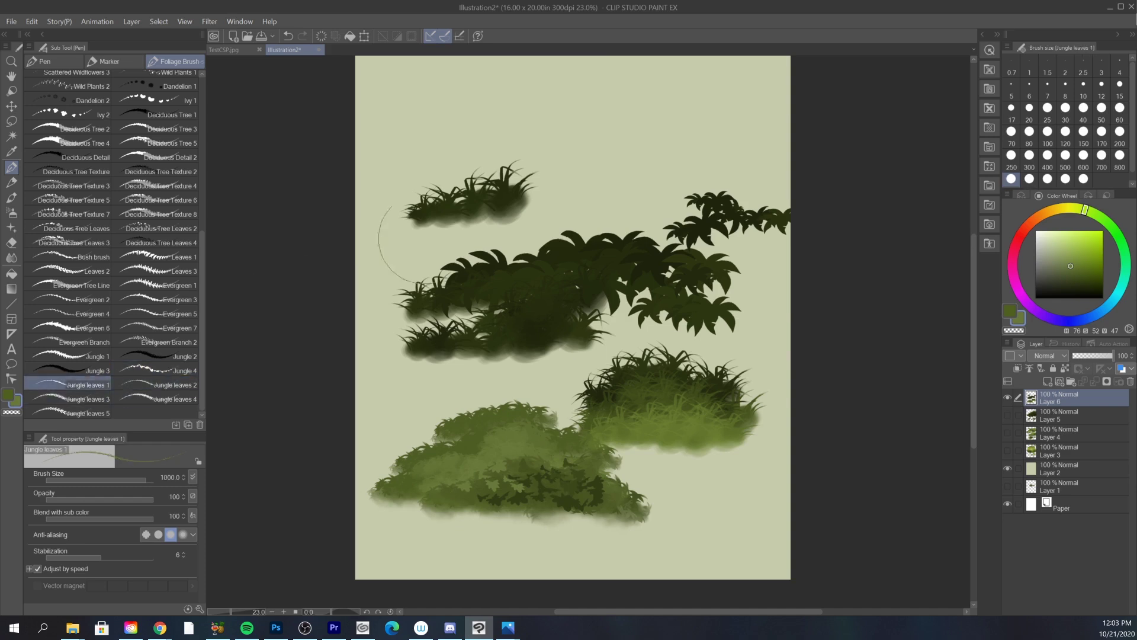
pyautogui.keyDown('alt'); pyautogui.click(635, 254); pyautogui.keyUp('alt')
pyautogui.moveTo(642, 184); pyautogui.dragTo(726, 136)
pyautogui.moveTo(688, 189)
pyautogui.mouseDown()
pyautogui.moveTo(748, 132)
pyautogui.moveTo(682, 170)
pyautogui.moveTo(728, 167)
pyautogui.moveTo(774, 120)
pyautogui.mouseUp()
pyautogui.press(']')
pyautogui.press(']')
pyautogui.moveTo(650, 140); pyautogui.dragTo(794, 122)
pyautogui.moveTo(686, 131); pyautogui.dragTo(793, 124)
pyautogui.moveTo(745, 202)
pyautogui.mouseDown()
pyautogui.moveTo(757, 160)
pyautogui.moveTo(794, 129)
pyautogui.mouseUp()
pyautogui.moveTo(744, 242); pyautogui.dragTo(775, 169)
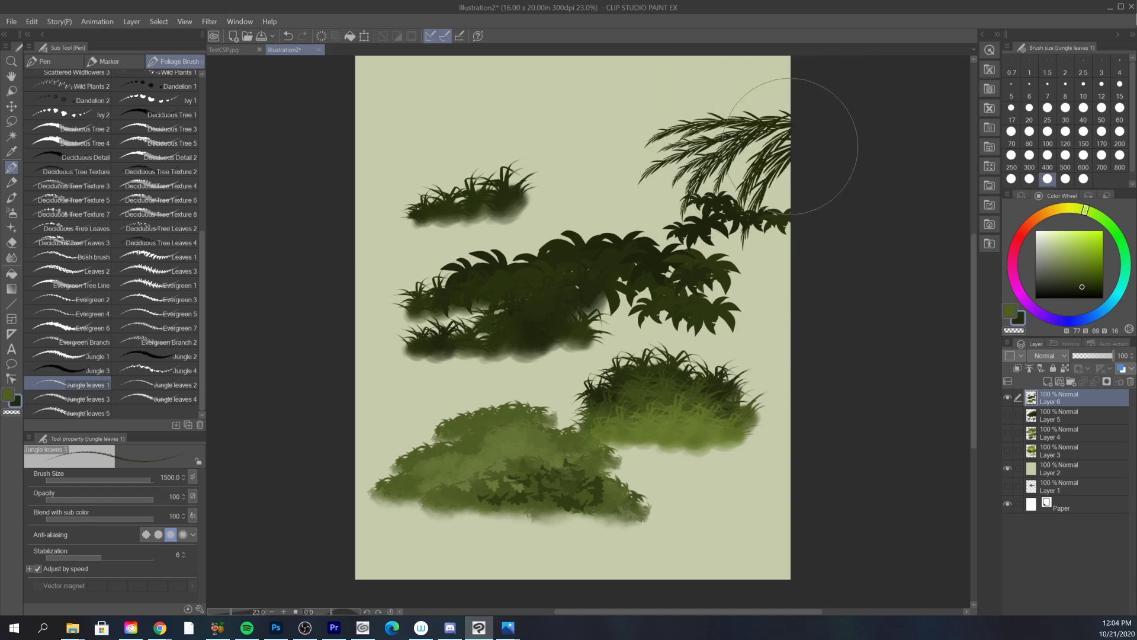
# - Paint a fan of drooping dark fronds in the canvas's upper left with the Jungle leaves 2 brush at size 1000
pyautogui.click(172, 385)
pyautogui.moveTo(485, 132); pyautogui.dragTo(553, 148)
pyautogui.moveTo(455, 104); pyautogui.dragTo(516, 123)
pyautogui.moveTo(447, 111)
pyautogui.mouseDown()
pyautogui.moveTo(516, 122)
pyautogui.moveTo(497, 180)
pyautogui.mouseUp()
pyautogui.moveTo(450, 89); pyautogui.dragTo(562, 133)
pyautogui.moveTo(474, 69); pyautogui.dragTo(547, 95)
pyautogui.moveTo(465, 110)
pyautogui.mouseDown()
pyautogui.moveTo(415, 148)
pyautogui.moveTo(437, 172)
pyautogui.mouseUp()
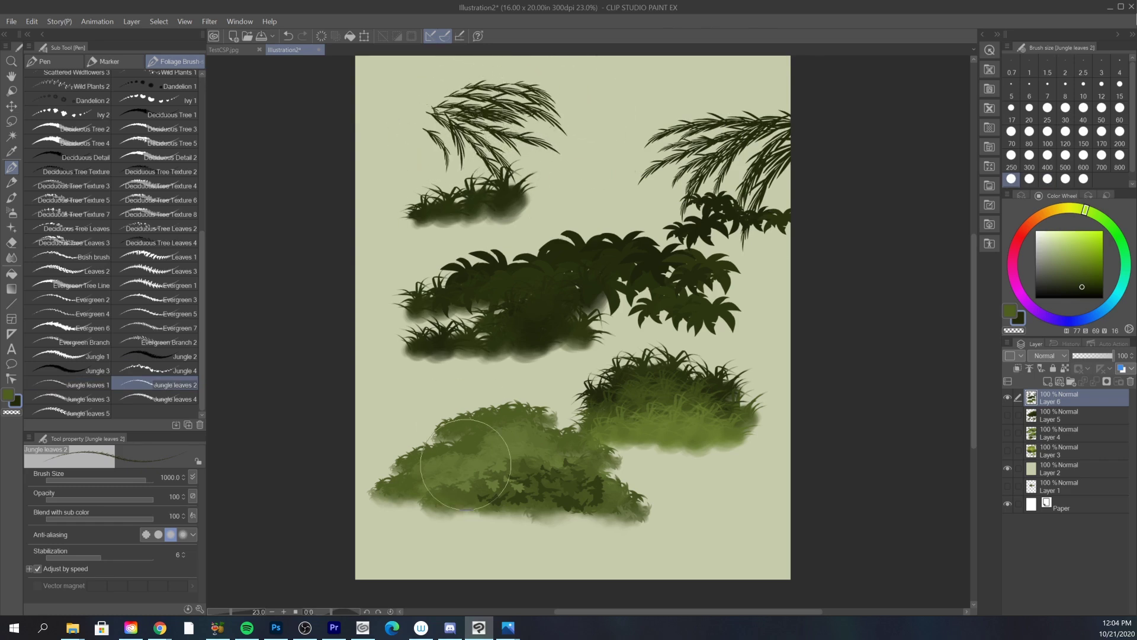
# - Paint drooping dark fronds hanging from the upper-centre canvas edge with the Jungle leaves 3 brush
pyautogui.click(88, 398)
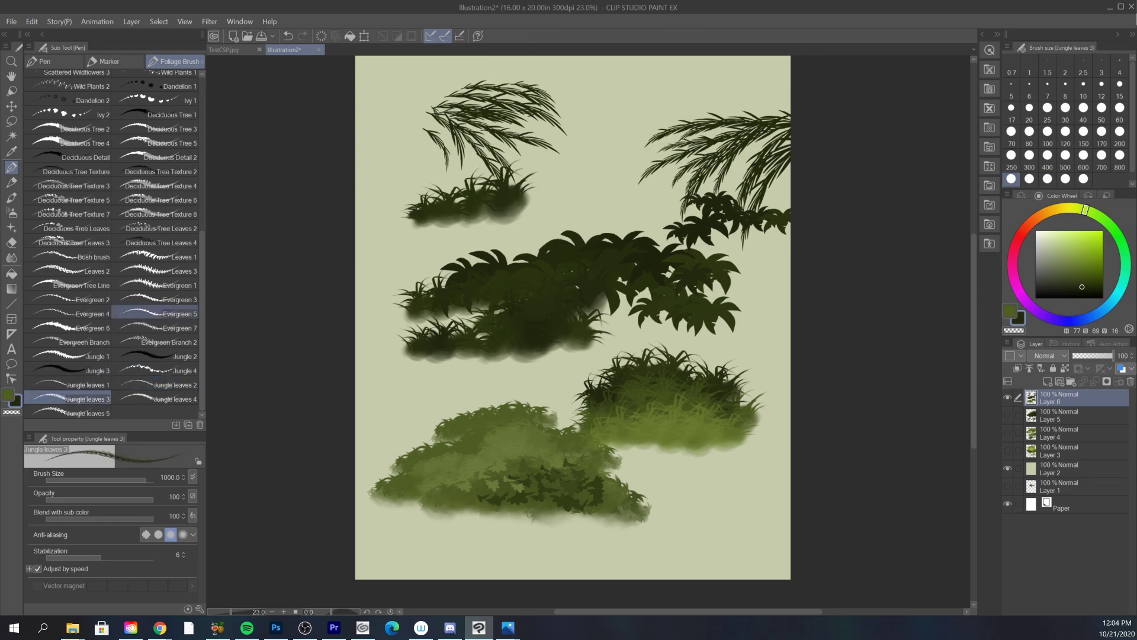
pyautogui.moveTo(601, 138); pyautogui.dragTo(638, 59)
pyautogui.moveTo(586, 97); pyautogui.dragTo(631, 58)
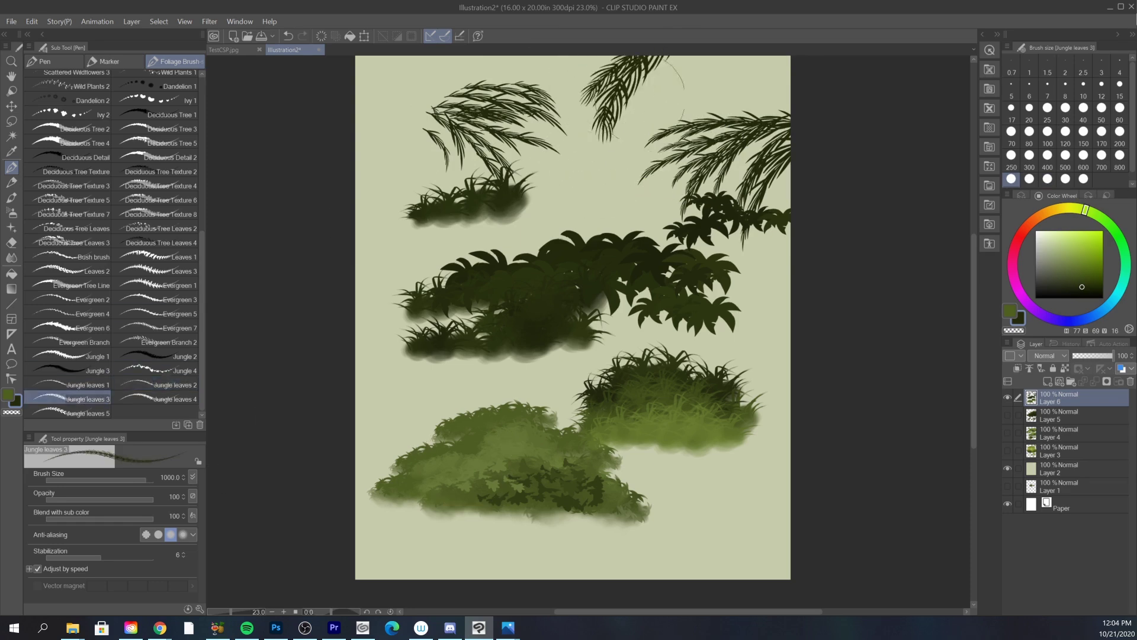
pyautogui.moveTo(652, 126); pyautogui.dragTo(647, 58)
pyautogui.moveTo(680, 122); pyautogui.dragTo(698, 71)
pyautogui.moveTo(732, 141); pyautogui.dragTo(738, 56)
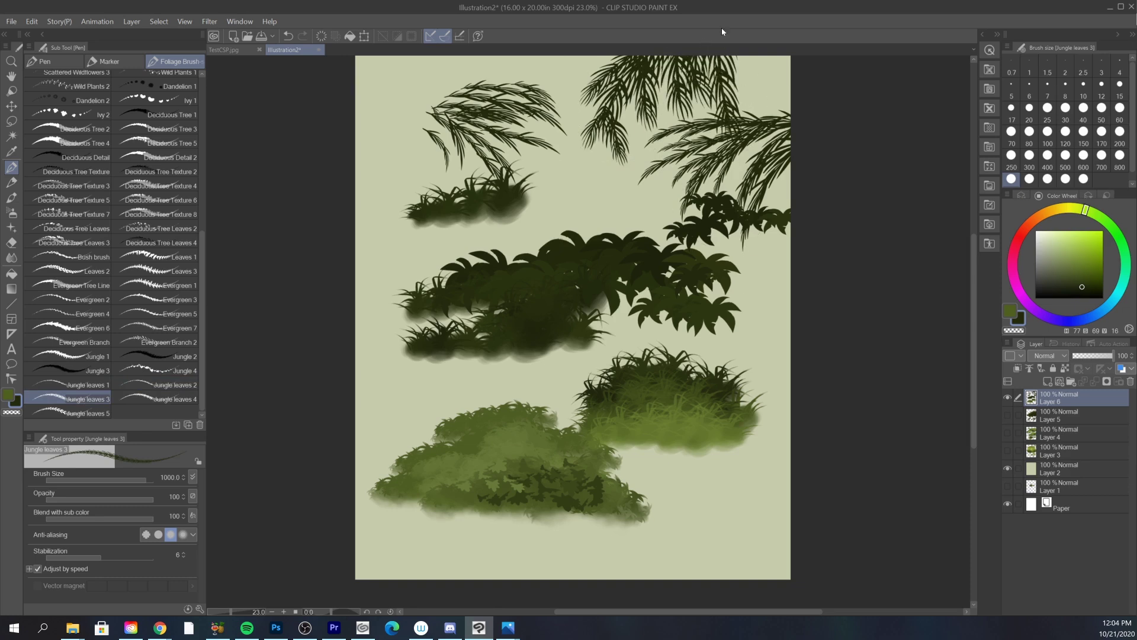
# - Add upright fern sprigs to the dark central foliage and both lower mounds with the Jungle leaves 4 brush, sampling greens from the painting
pyautogui.click(160, 398)
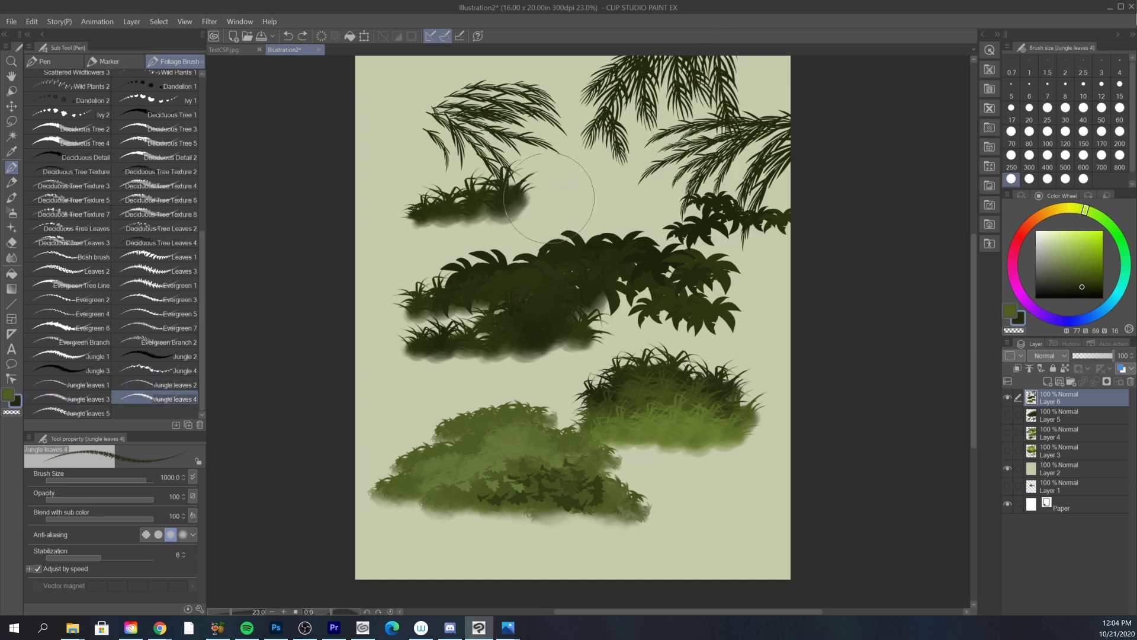
pyautogui.moveTo(560, 248); pyautogui.dragTo(562, 183)
pyautogui.keyDown('alt'); pyautogui.click(657, 409); pyautogui.keyUp('alt')
pyautogui.moveTo(657, 408)
pyautogui.mouseDown()
pyautogui.moveTo(654, 382)
pyautogui.moveTo(722, 364)
pyautogui.mouseUp()
pyautogui.moveTo(705, 409); pyautogui.dragTo(708, 371)
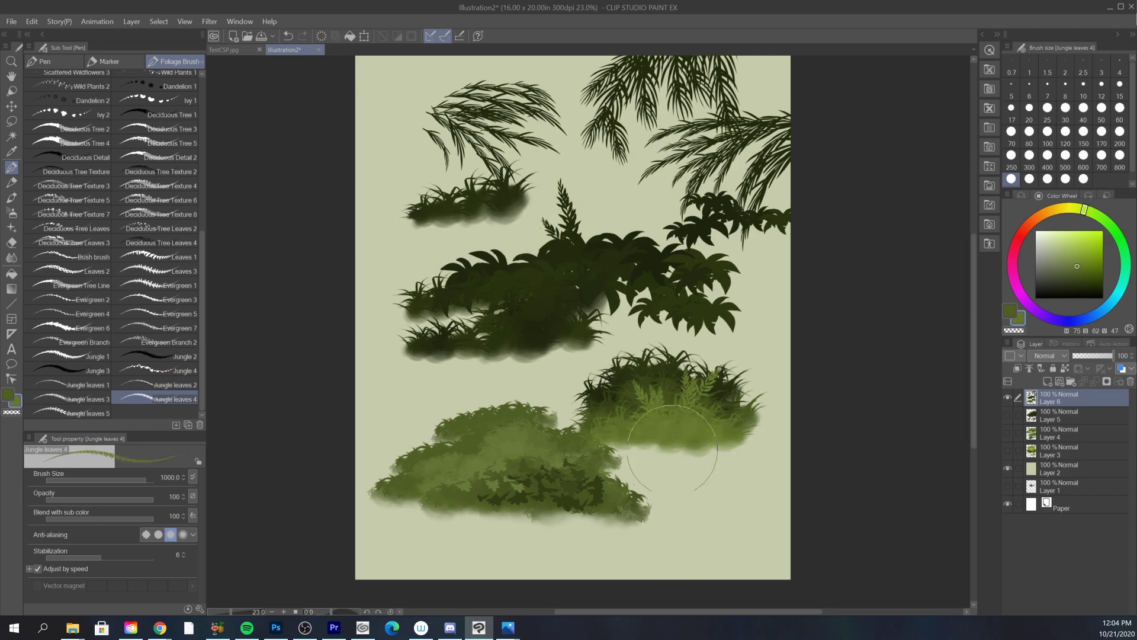
pyautogui.keyDown('alt'); pyautogui.click(511, 428); pyautogui.keyUp('alt')
pyautogui.moveTo(536, 418)
pyautogui.mouseDown()
pyautogui.moveTo(533, 385)
pyautogui.moveTo(494, 385)
pyautogui.mouseUp()
pyautogui.moveTo(652, 412)
pyautogui.mouseDown()
pyautogui.moveTo(649, 379)
pyautogui.moveTo(678, 378)
pyautogui.mouseUp()
pyautogui.moveTo(711, 415); pyautogui.dragTo(717, 373)
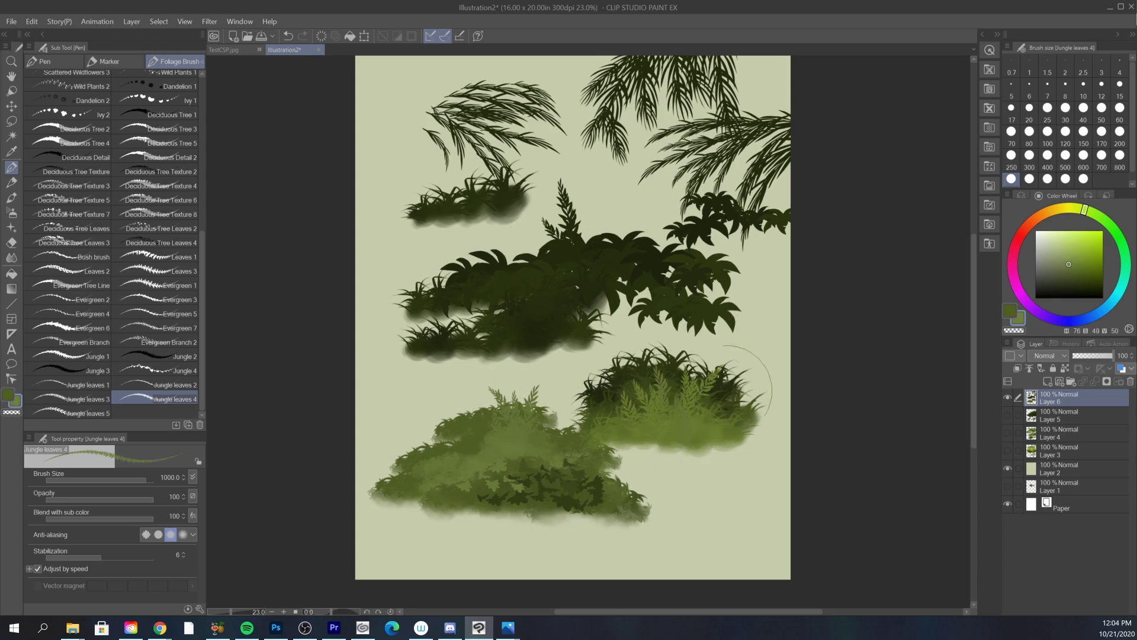
pyautogui.moveTo(669, 434); pyautogui.dragTo(675, 400)
pyautogui.moveTo(699, 437); pyautogui.dragTo(714, 409)
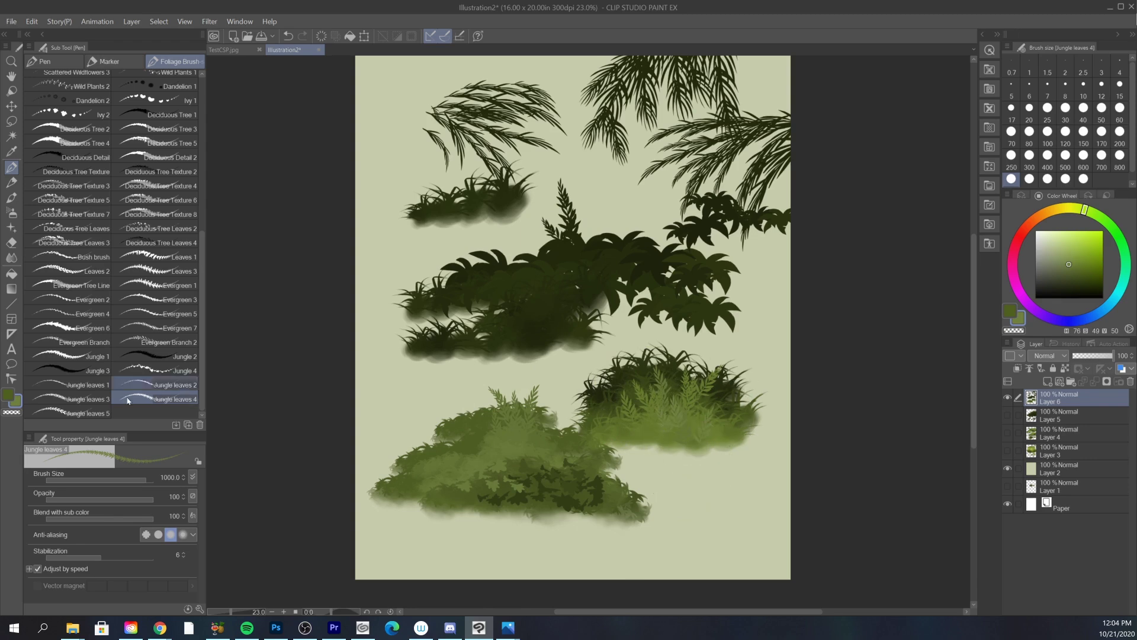
# - Paint a cluster of hanging leafy sprigs at the canvas's left edge with the Jungle leaves 5 brush, alternating sampled dark and light greens
pyautogui.click(71, 412)
pyautogui.moveTo(492, 409); pyautogui.dragTo(481, 372)
pyautogui.hotkey('ctrl', 'z')
pyautogui.moveTo(406, 388); pyautogui.dragTo(443, 418)
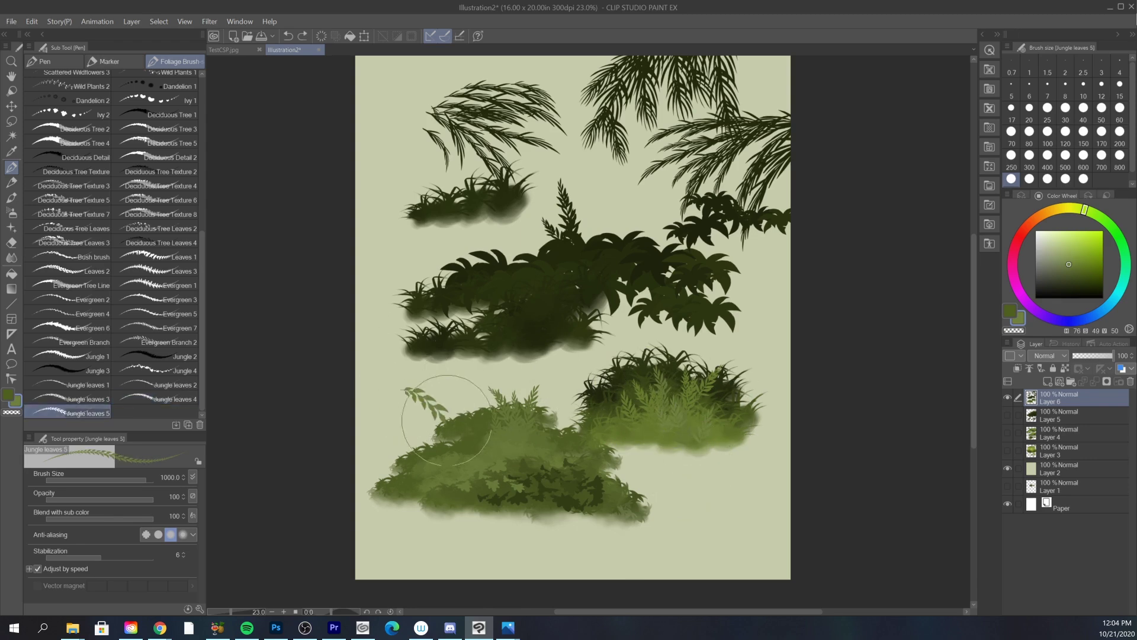
pyautogui.moveTo(406, 383); pyautogui.dragTo(443, 393)
pyautogui.moveTo(410, 366)
pyautogui.mouseDown()
pyautogui.moveTo(396, 390)
pyautogui.moveTo(389, 414)
pyautogui.moveTo(412, 452)
pyautogui.moveTo(407, 391)
pyautogui.moveTo(423, 359)
pyautogui.moveTo(379, 384)
pyautogui.moveTo(372, 432)
pyautogui.mouseUp()
pyautogui.keyDown('alt'); pyautogui.click(392, 453); pyautogui.keyUp('alt')
pyautogui.moveTo(392, 388); pyautogui.dragTo(379, 443)
pyautogui.moveTo(418, 344)
pyautogui.mouseDown()
pyautogui.moveTo(479, 371)
pyautogui.moveTo(469, 347)
pyautogui.moveTo(449, 368)
pyautogui.mouseUp()
pyautogui.keyDown('alt'); pyautogui.click(490, 339); pyautogui.keyUp('alt')
pyautogui.moveTo(418, 351)
pyautogui.mouseDown()
pyautogui.moveTo(389, 362)
pyautogui.moveTo(394, 346)
pyautogui.moveTo(423, 384)
pyautogui.moveTo(379, 373)
pyautogui.mouseUp()
pyautogui.keyDown('alt'); pyautogui.click(629, 427); pyautogui.keyUp('alt')
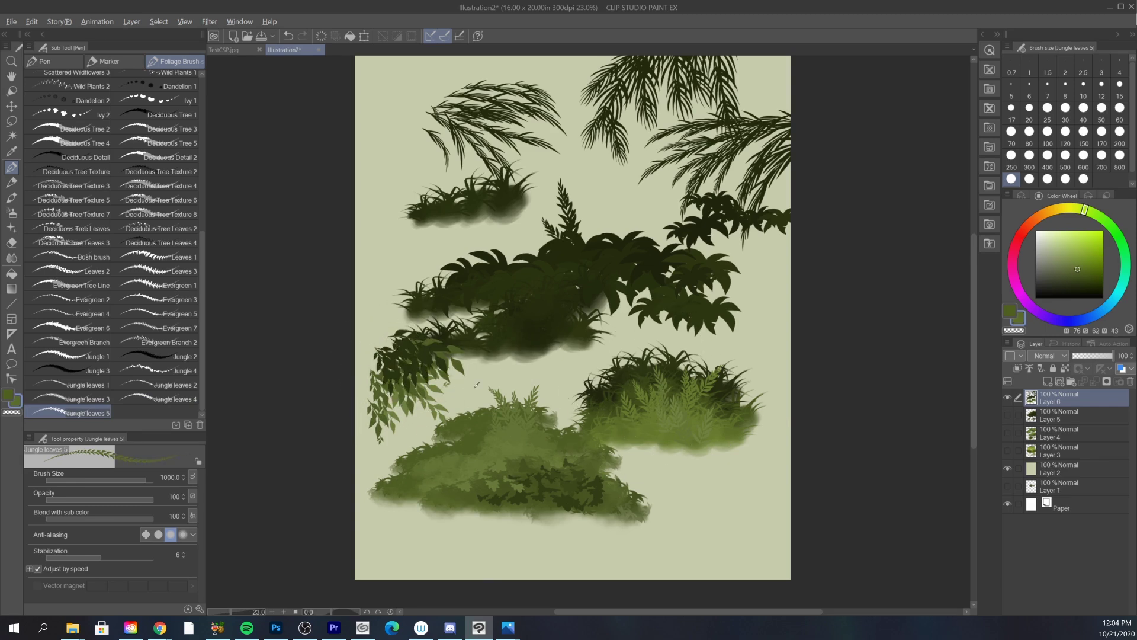
pyautogui.moveTo(455, 360); pyautogui.dragTo(491, 385)
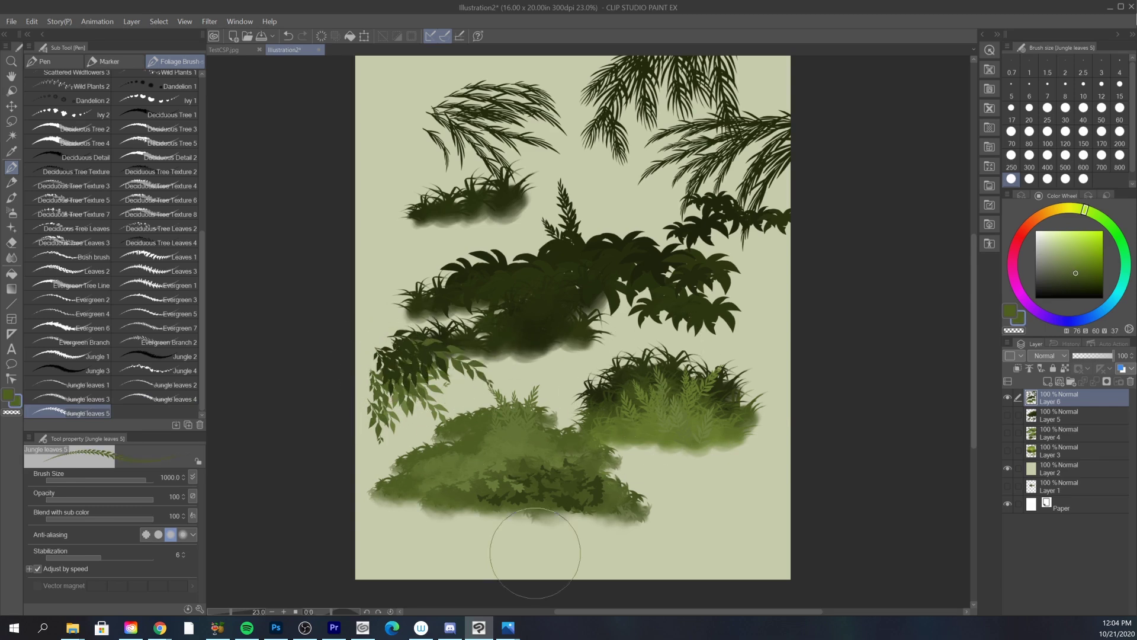
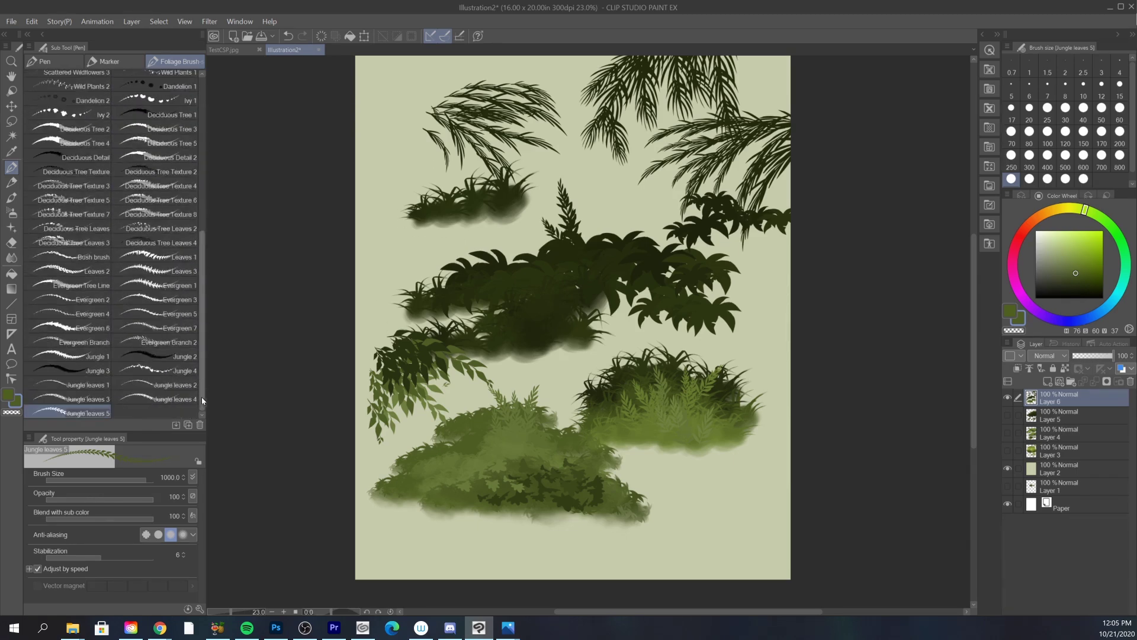
# - Duplicate the Jungle leaves 5 brush as Jungle leaves 6 and open its sub tool details, leaving color mixing off
pyautogui.click(188, 425)
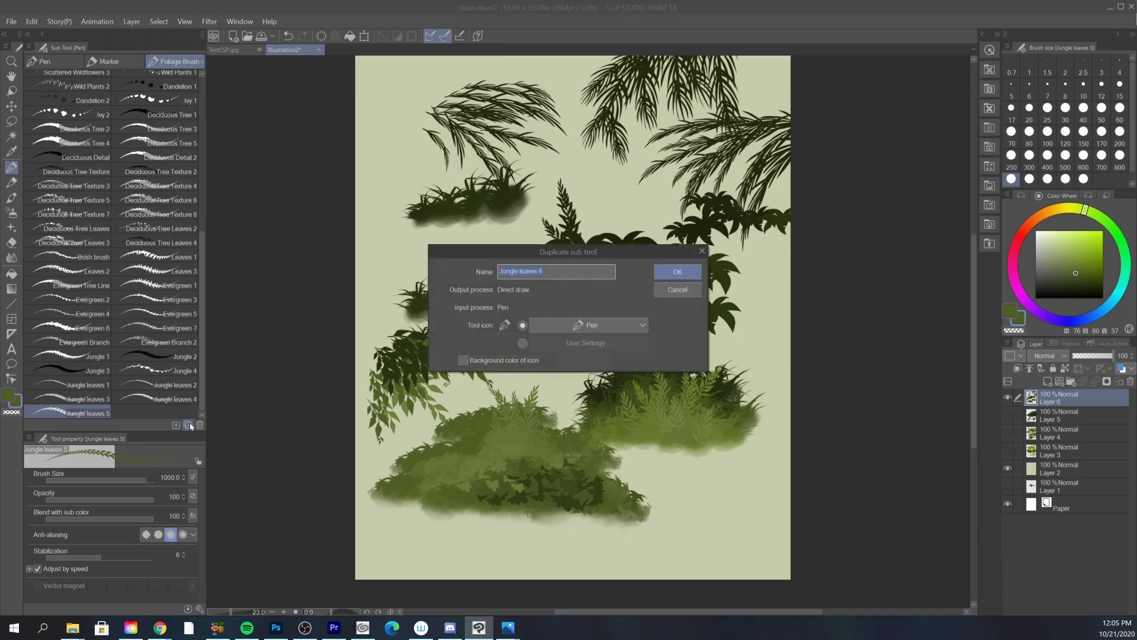
pyautogui.click(677, 272)
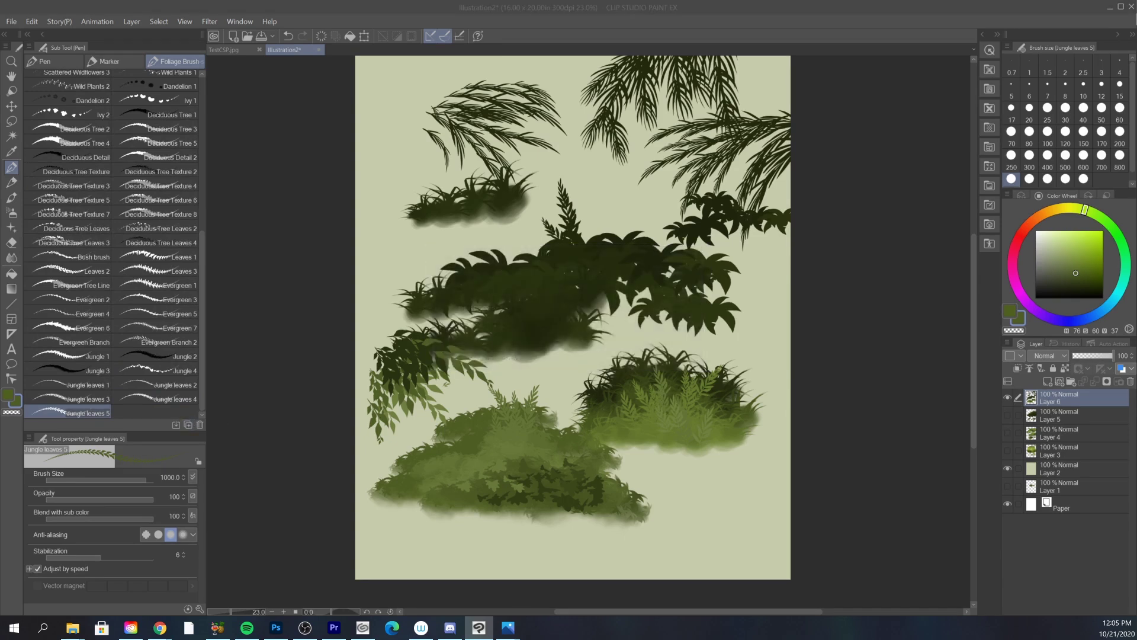
pyautogui.click(241, 24)
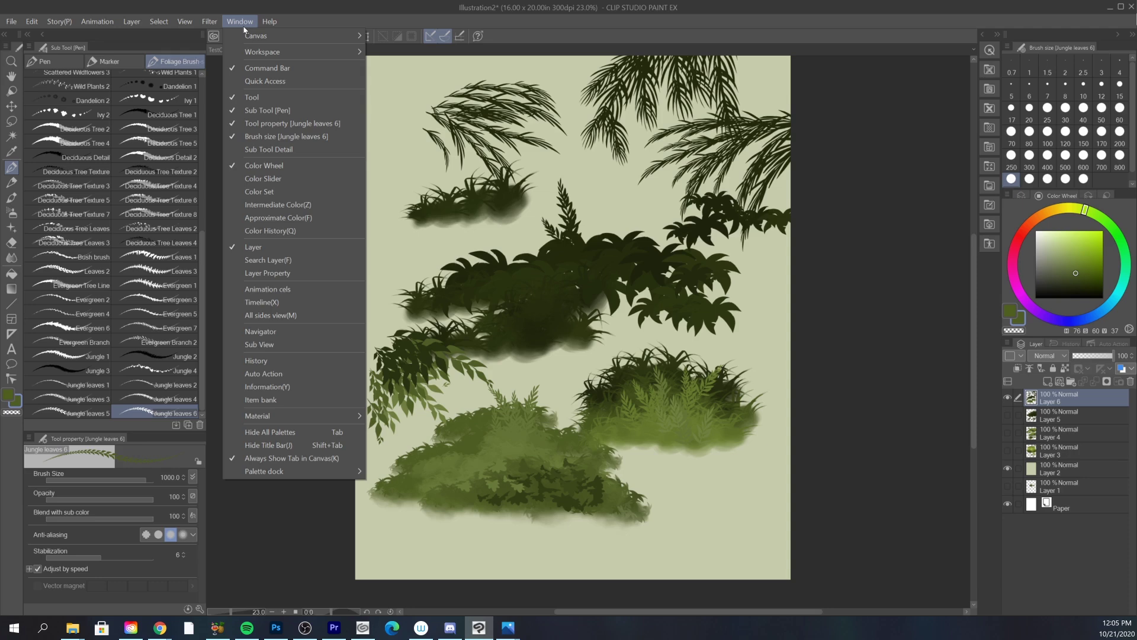
pyautogui.click(268, 149)
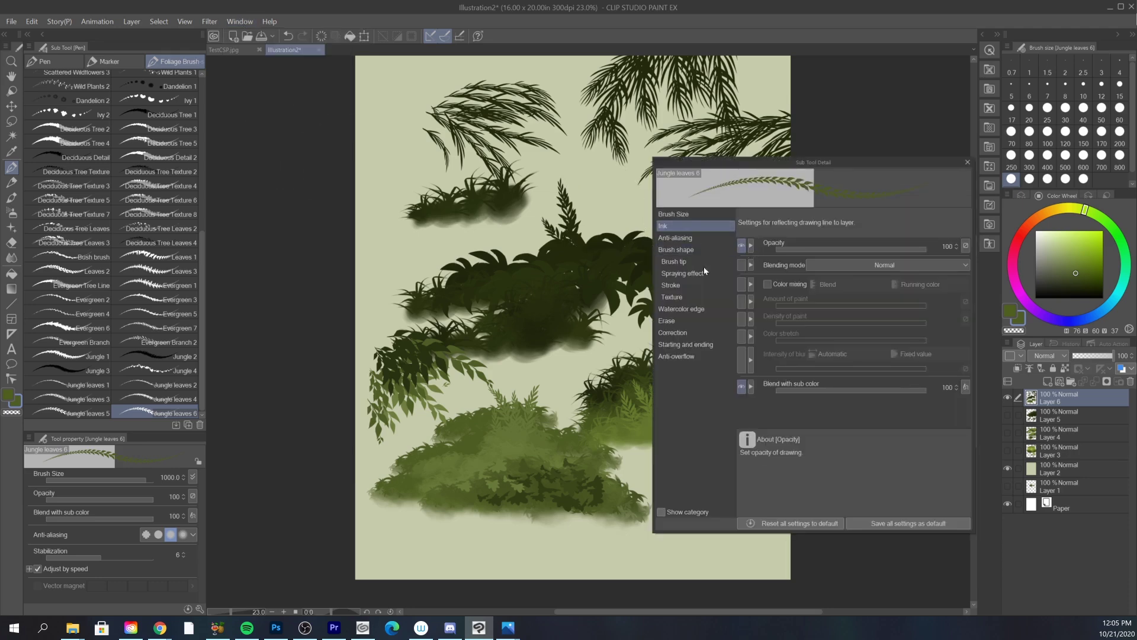
pyautogui.click(767, 285)
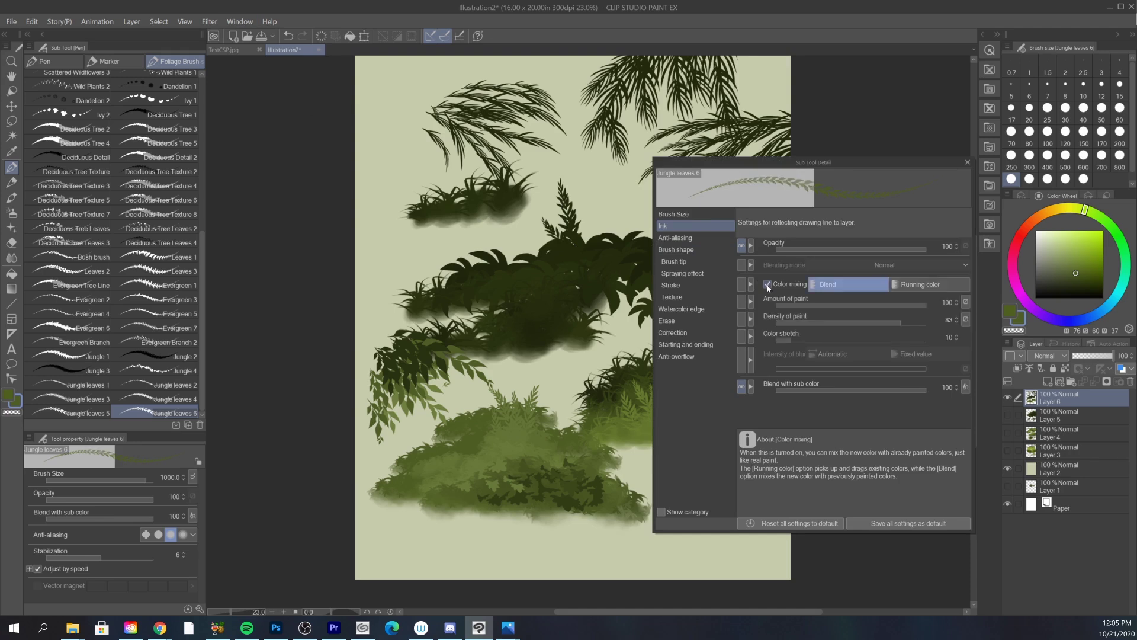
pyautogui.click(768, 285)
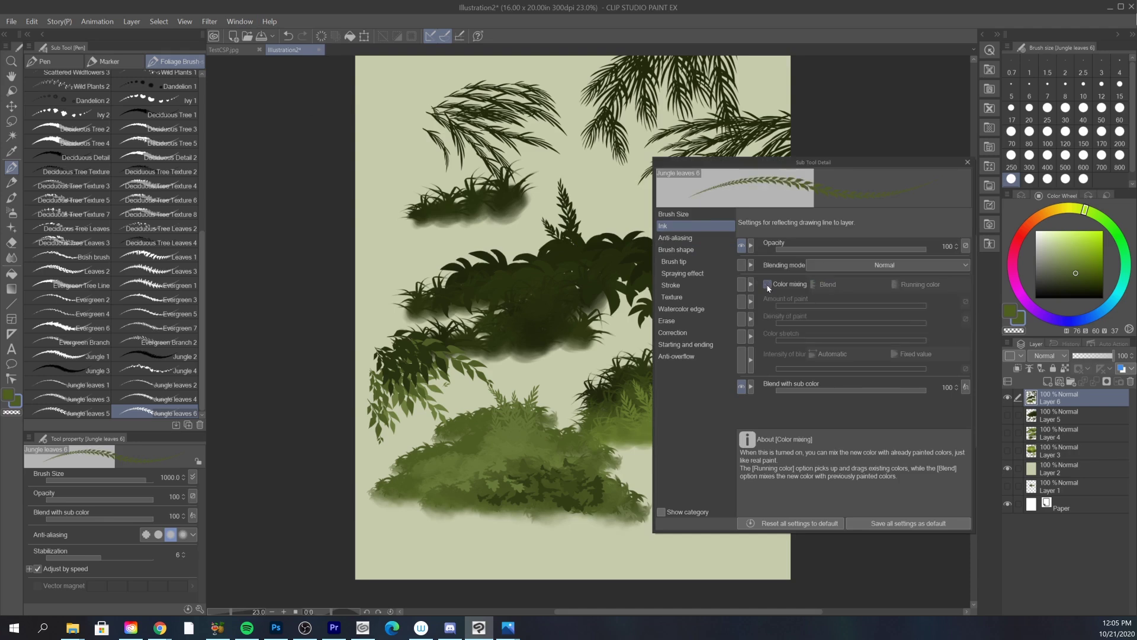
# - Set the brush tip thickness to 36 and paint thin leafy sprigs across the canvas's upper left and centre
pyautogui.click(678, 262)
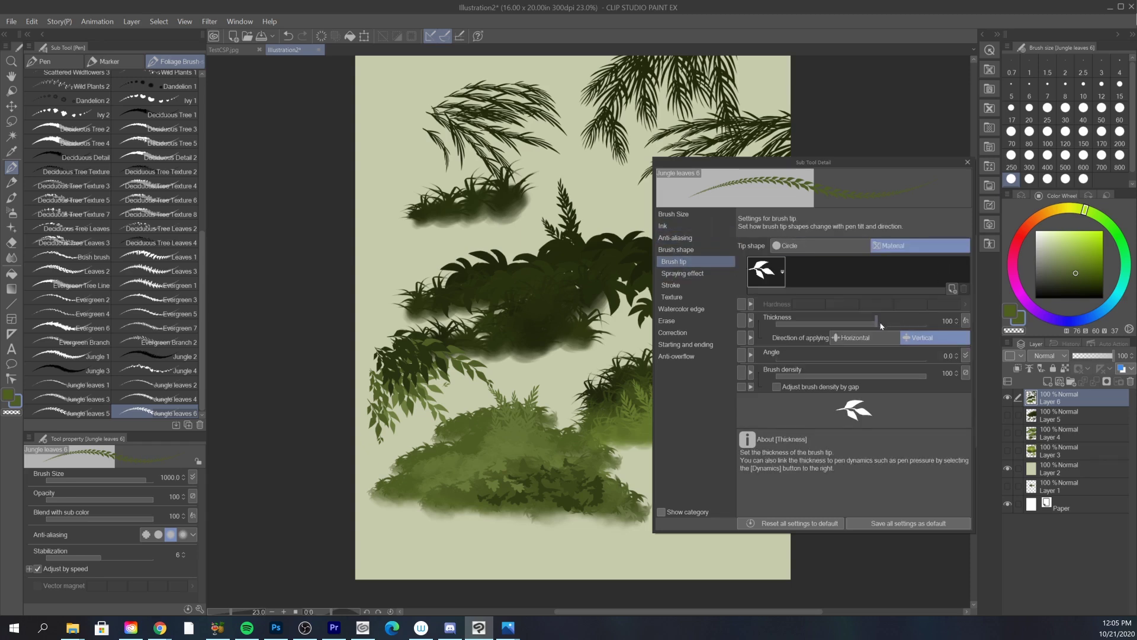
pyautogui.moveTo(855, 323); pyautogui.dragTo(854, 323)
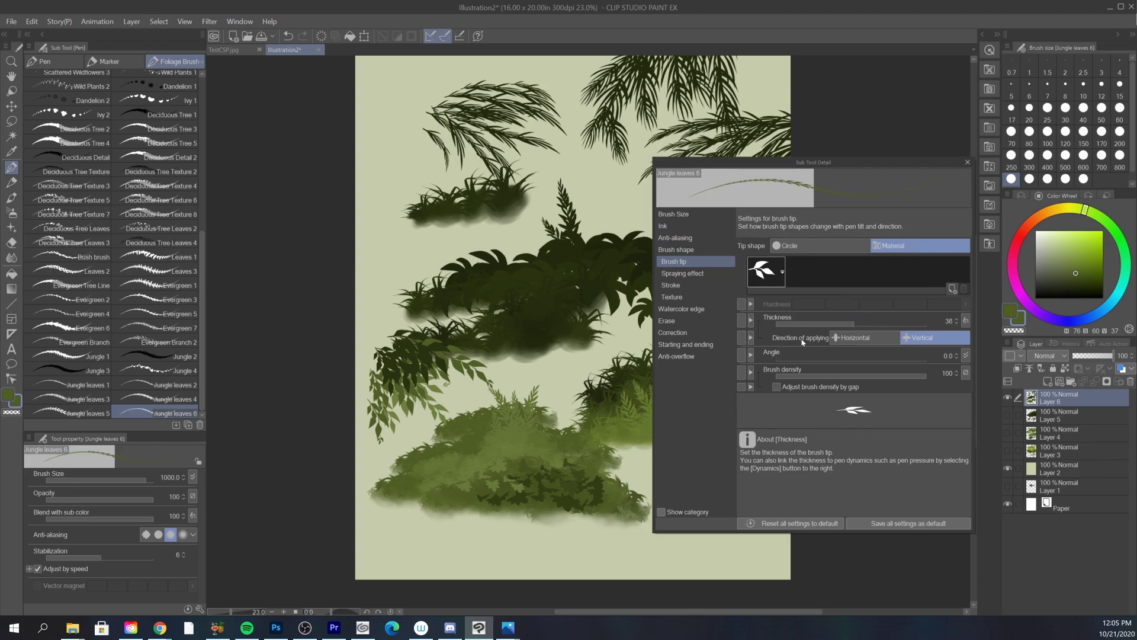
pyautogui.moveTo(388, 164)
pyautogui.mouseDown()
pyautogui.moveTo(435, 145)
pyautogui.moveTo(447, 166)
pyautogui.moveTo(387, 172)
pyautogui.mouseUp()
pyautogui.hotkey('ctrl', 'z')
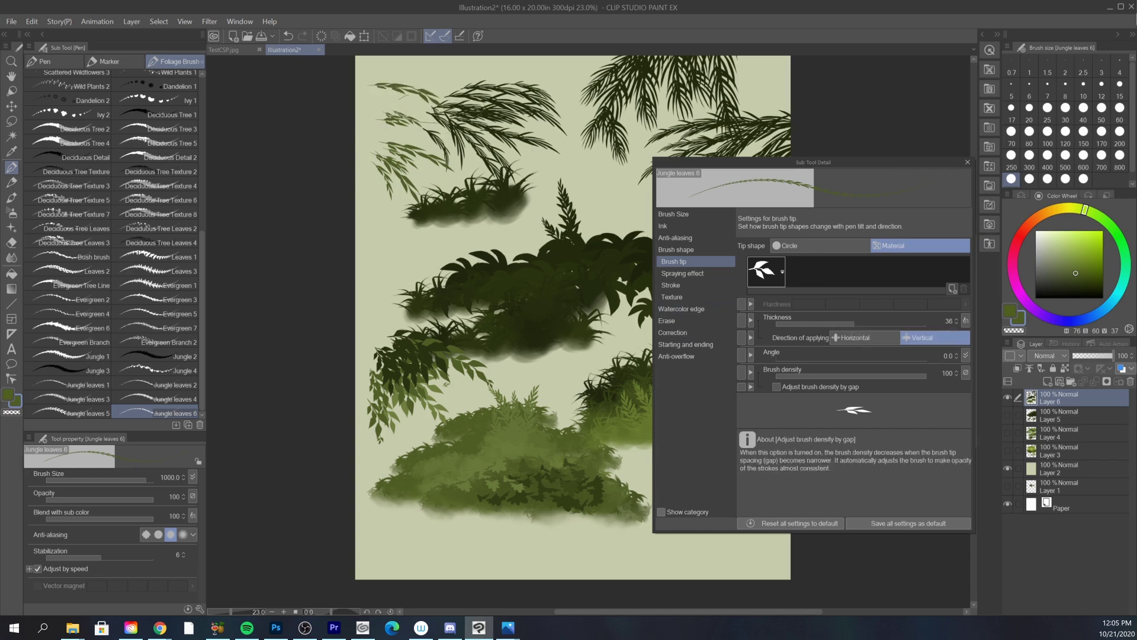
pyautogui.moveTo(413, 80)
pyautogui.mouseDown()
pyautogui.moveTo(483, 71)
pyautogui.moveTo(403, 64)
pyautogui.mouseUp()
pyautogui.moveTo(601, 147)
pyautogui.mouseDown()
pyautogui.moveTo(572, 160)
pyautogui.moveTo(591, 176)
pyautogui.mouseUp()
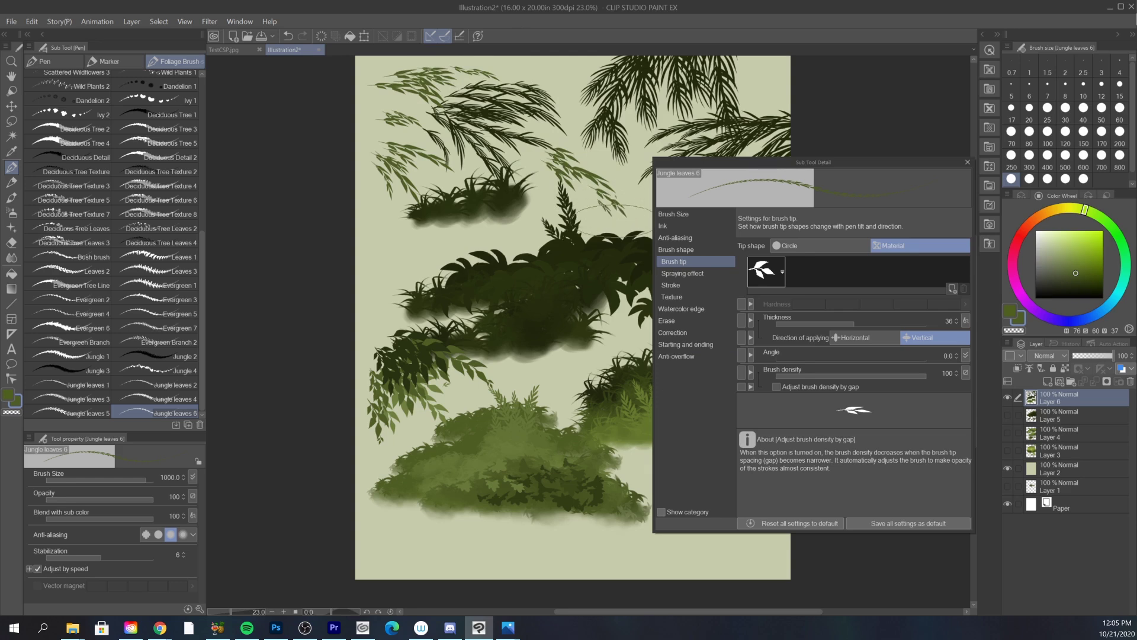
# - Test the horizontal thickness direction with a short stroke near the canvas's upper centre, and restore the vertical direction
pyautogui.click(868, 338)
pyautogui.moveTo(564, 105)
pyautogui.mouseDown()
pyautogui.moveTo(579, 100)
pyautogui.moveTo(602, 133)
pyautogui.mouseUp()
pyautogui.click(929, 337)
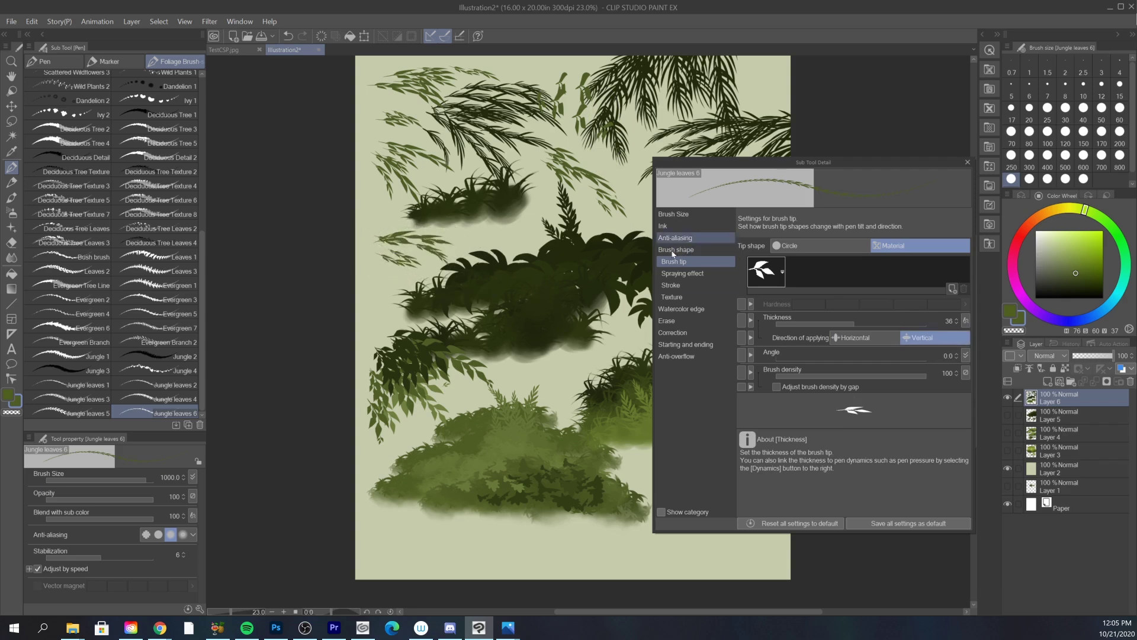
# - Enable random angle dynamics at strength 29 and paint test sprigs along the canvas's lower edge and over the central dark foliage
pyautogui.click(965, 355)
pyautogui.moveTo(1040, 435); pyautogui.dragTo(1047, 437)
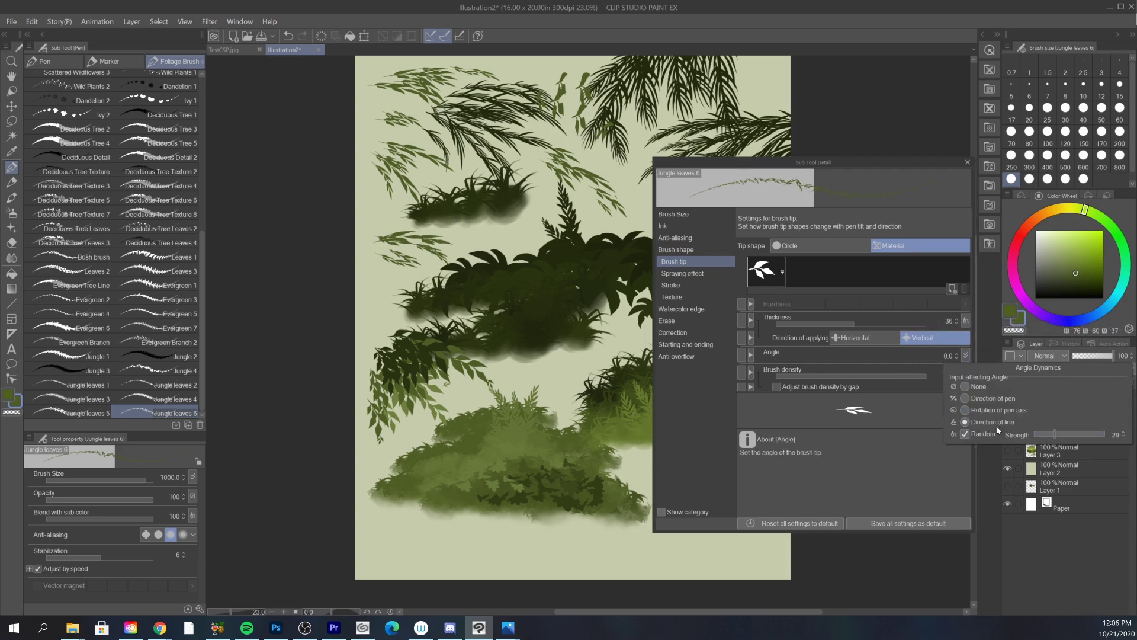
pyautogui.click(628, 544)
pyautogui.moveTo(444, 533); pyautogui.dragTo(640, 554)
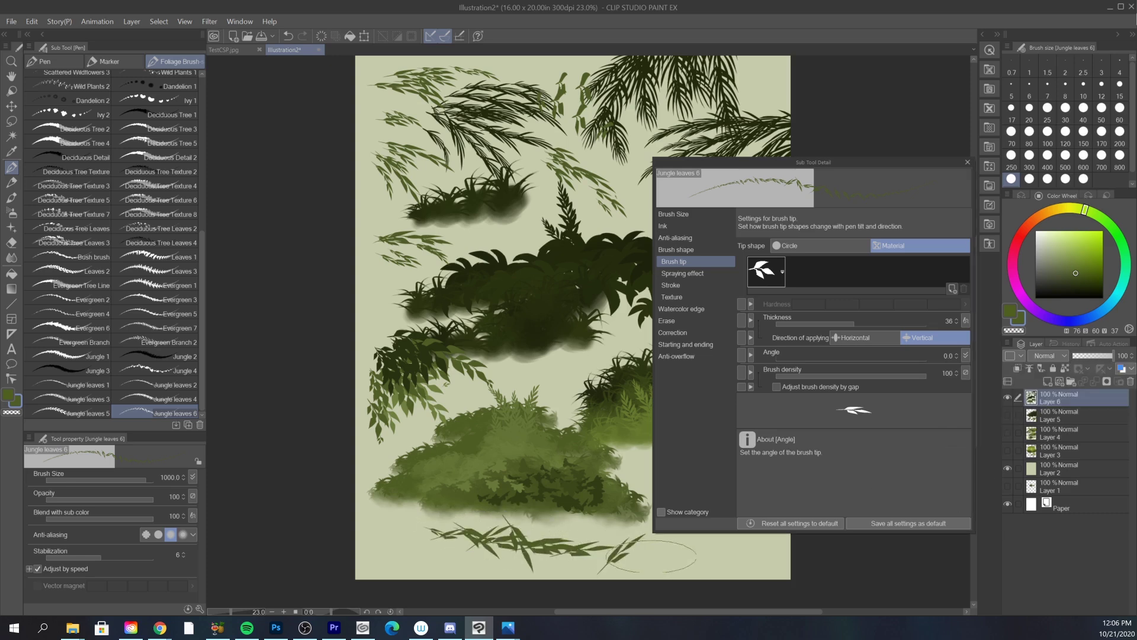
pyautogui.moveTo(565, 542); pyautogui.dragTo(695, 548)
pyautogui.moveTo(506, 234)
pyautogui.mouseDown()
pyautogui.moveTo(527, 266)
pyautogui.moveTo(521, 280)
pyautogui.moveTo(565, 320)
pyautogui.mouseUp()
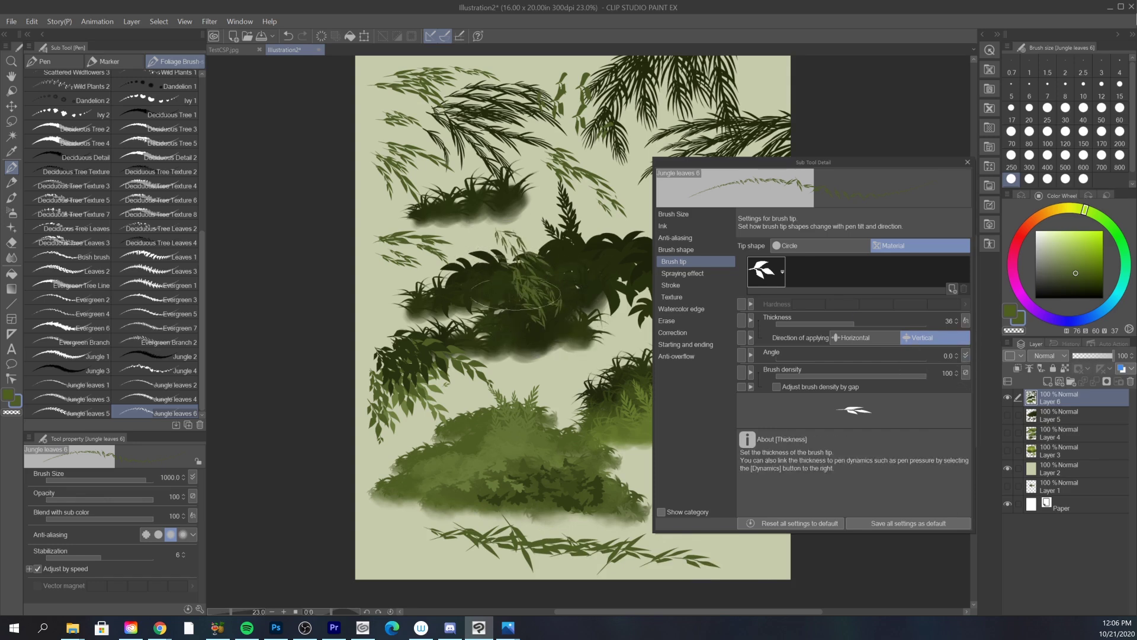
pyautogui.moveTo(519, 327)
pyautogui.mouseDown()
pyautogui.moveTo(535, 293)
pyautogui.moveTo(562, 275)
pyautogui.moveTo(583, 283)
pyautogui.moveTo(569, 267)
pyautogui.moveTo(640, 289)
pyautogui.mouseUp()
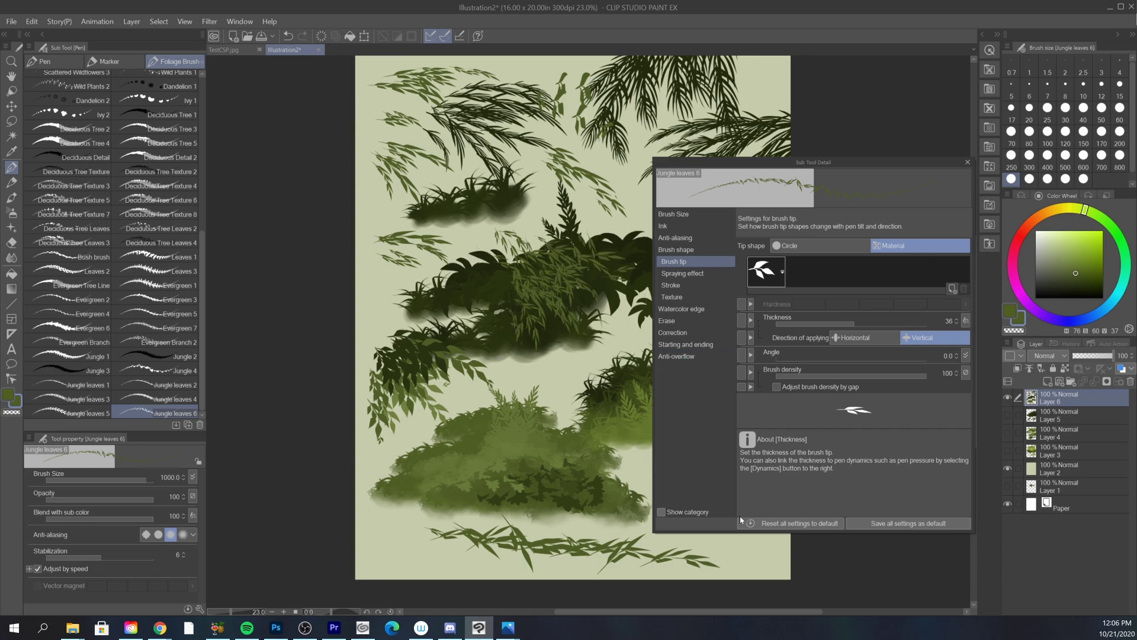
pyautogui.moveTo(583, 237)
pyautogui.mouseDown()
pyautogui.moveTo(577, 228)
pyautogui.moveTo(610, 238)
pyautogui.moveTo(616, 256)
pyautogui.mouseUp()
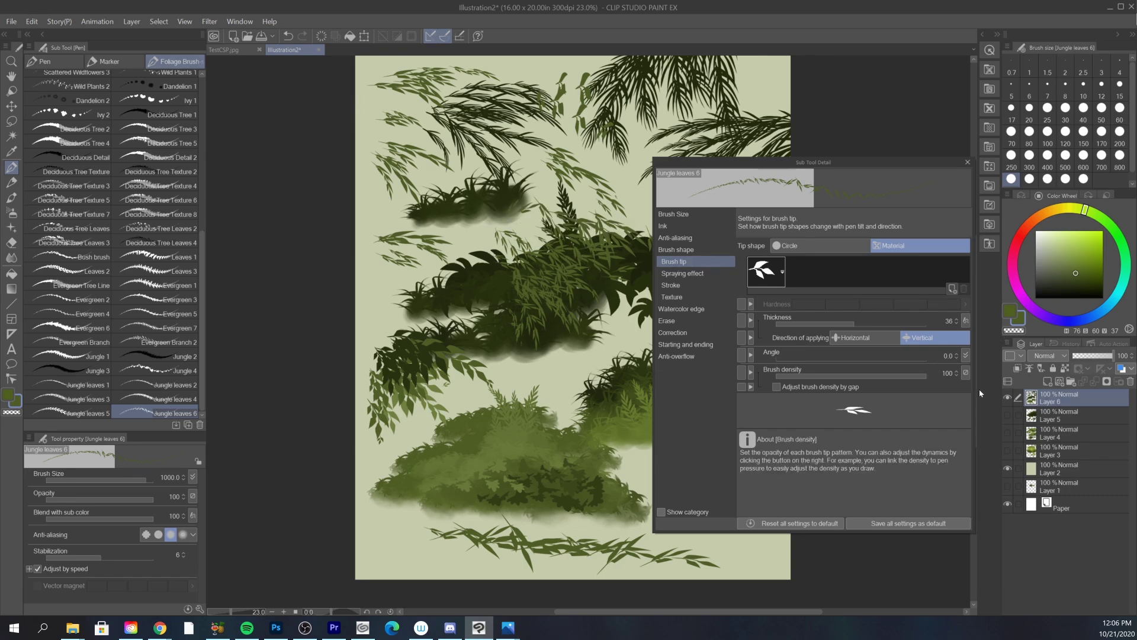
# - Turn off the brush tip's random angle dynamics and set the stroke gap to 237.3
pyautogui.click(965, 373)
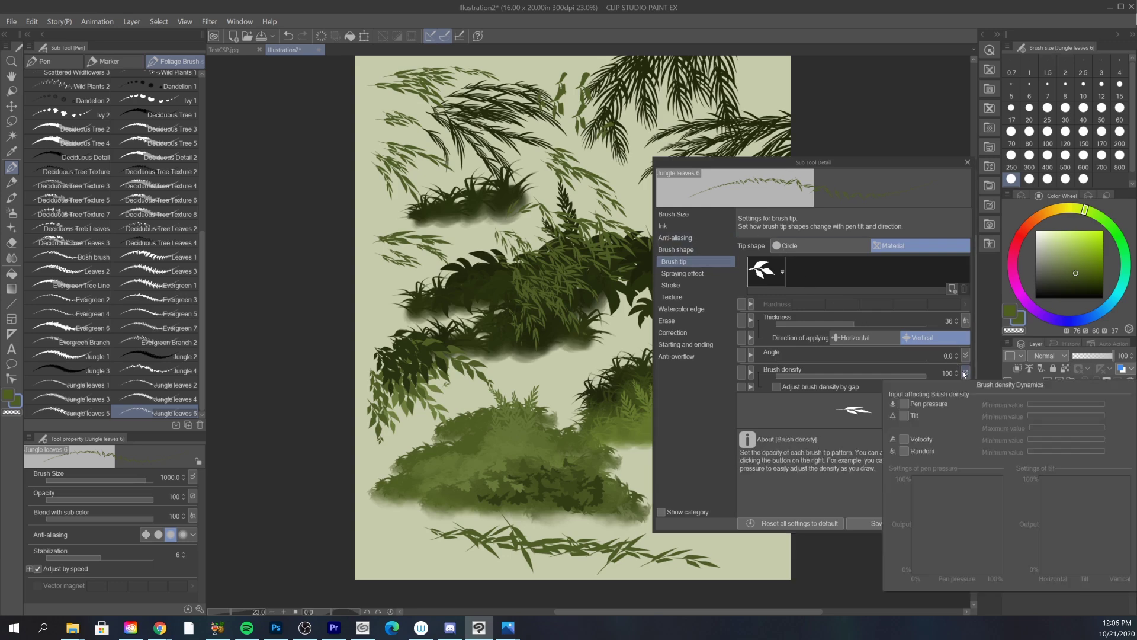
pyautogui.click(965, 355)
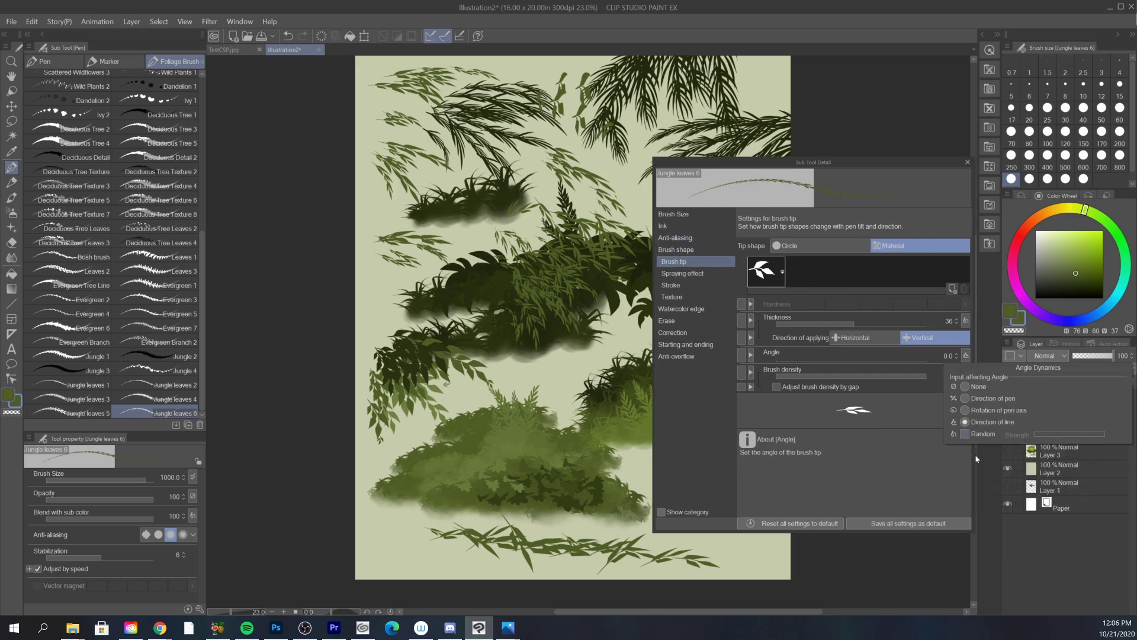
pyautogui.click(682, 286)
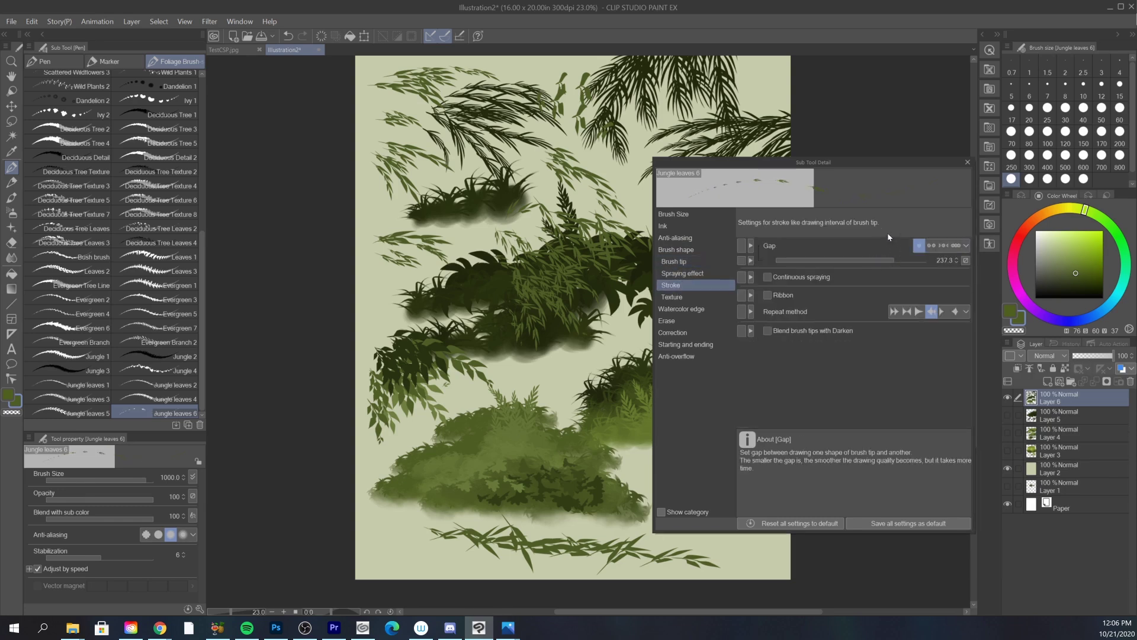
# - Hide Layer 6 and paint a diagonal trail of widely spaced leaves from the canvas's upper left on a new layer
pyautogui.click(1008, 398)
pyautogui.click(1047, 381)
pyautogui.moveTo(382, 121)
pyautogui.mouseDown()
pyautogui.moveTo(453, 202)
pyautogui.moveTo(572, 471)
pyautogui.moveTo(622, 533)
pyautogui.mouseUp()
pyautogui.hotkey('ctrl', 'z')
pyautogui.moveTo(386, 76)
pyautogui.mouseDown()
pyautogui.moveTo(505, 256)
pyautogui.moveTo(628, 539)
pyautogui.mouseUp()
# - Reduce the stroke gap to 5.2 and paint dense, merging test strokes in the canvas's upper centre
pyautogui.click(852, 261)
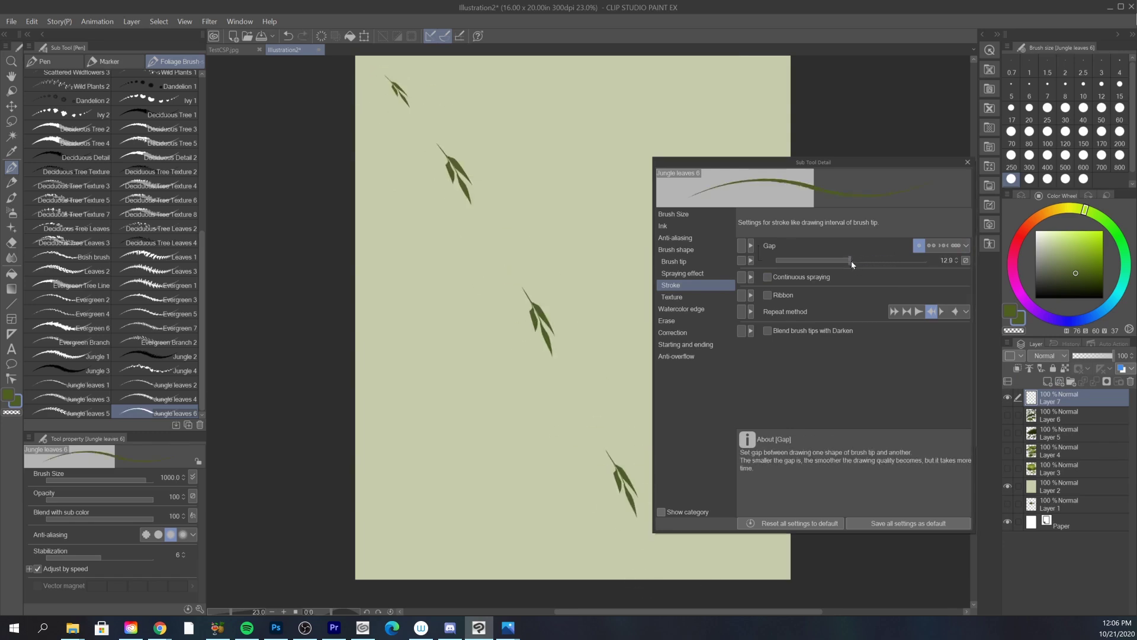
pyautogui.moveTo(488, 157); pyautogui.dragTo(536, 206)
pyautogui.moveTo(533, 175)
pyautogui.mouseDown()
pyautogui.moveTo(613, 248)
pyautogui.moveTo(616, 222)
pyautogui.mouseUp()
pyautogui.moveTo(565, 151)
pyautogui.mouseDown()
pyautogui.moveTo(621, 169)
pyautogui.moveTo(627, 149)
pyautogui.moveTo(613, 148)
pyautogui.mouseUp()
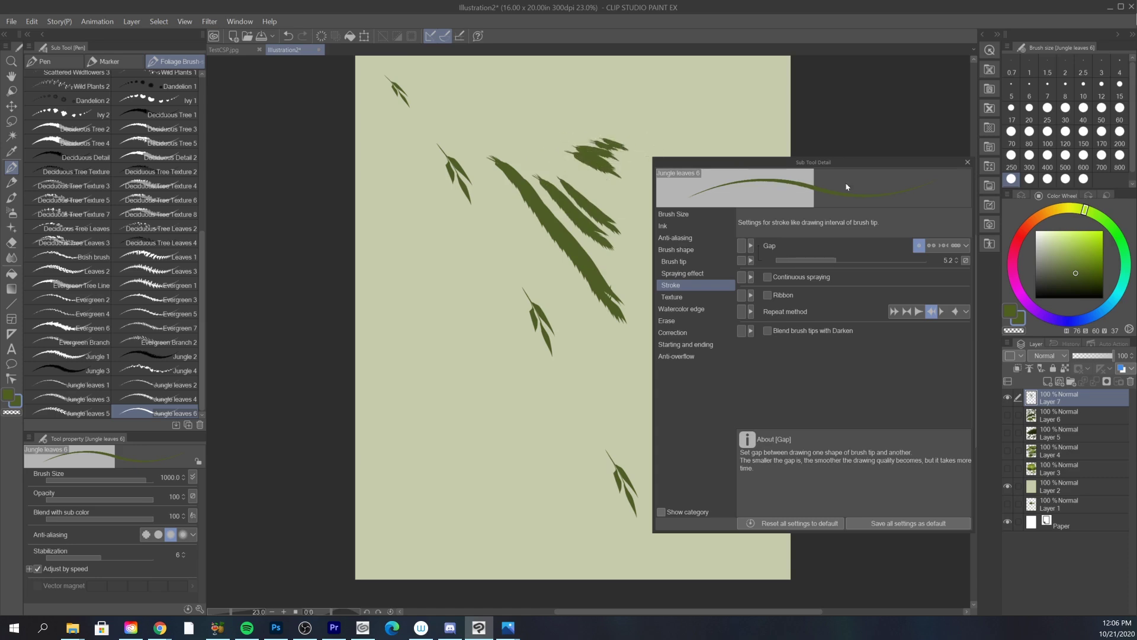
# - Set the stroke gap to 51.2 and paint overlapping leafy strokes in lighter and darker green around the canvas's centre
pyautogui.moveTo(842, 261); pyautogui.dragTo(871, 261)
pyautogui.moveTo(598, 212)
pyautogui.mouseDown()
pyautogui.moveTo(641, 248)
pyautogui.moveTo(638, 271)
pyautogui.mouseUp()
pyautogui.moveTo(514, 270); pyautogui.dragTo(556, 365)
pyautogui.moveTo(631, 246)
pyautogui.mouseDown()
pyautogui.moveTo(598, 256)
pyautogui.moveTo(616, 293)
pyautogui.moveTo(556, 311)
pyautogui.moveTo(610, 279)
pyautogui.moveTo(648, 323)
pyautogui.mouseUp()
pyautogui.moveTo(592, 254); pyautogui.dragTo(621, 314)
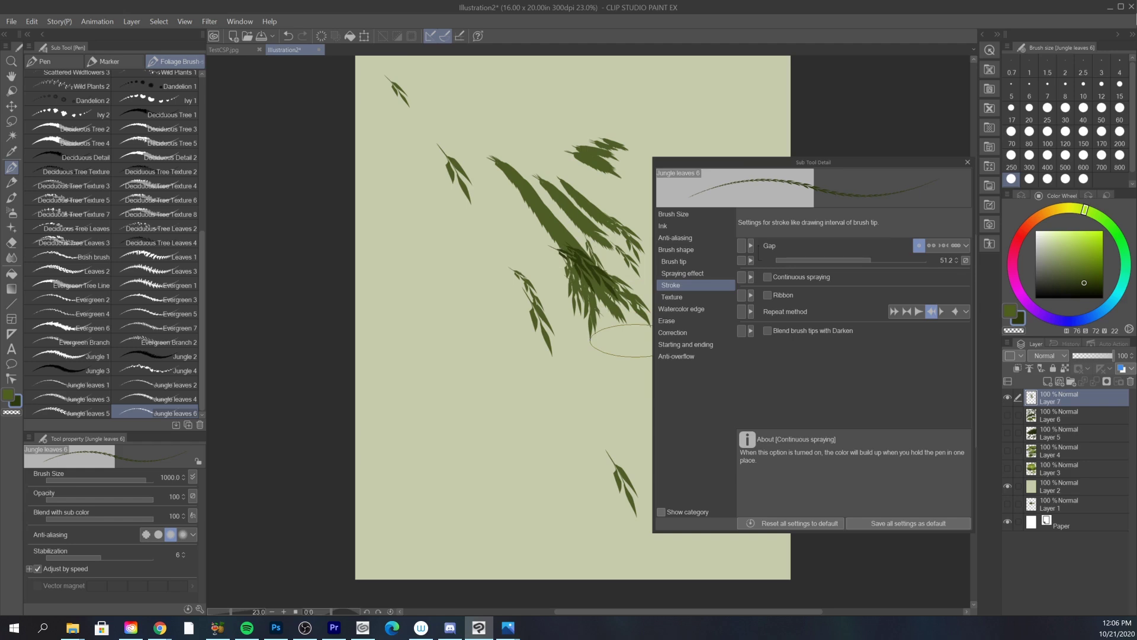
# - Enable random dynamics for the stroke gap with a minimum value of 28
pyautogui.click(966, 260)
pyautogui.click(903, 336)
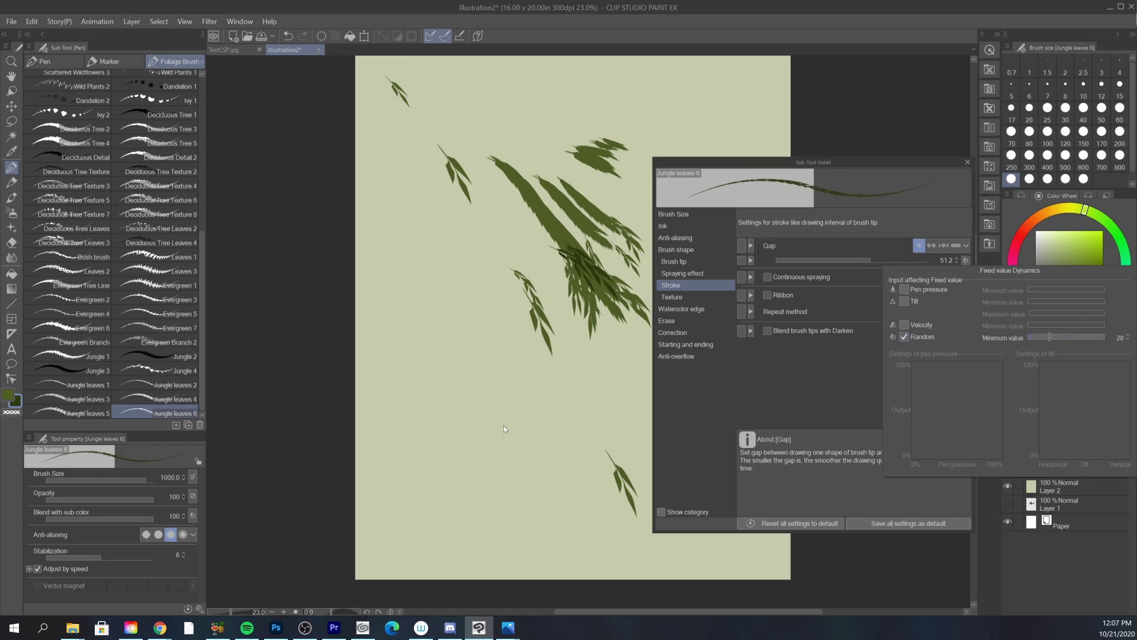
pyautogui.click(525, 438)
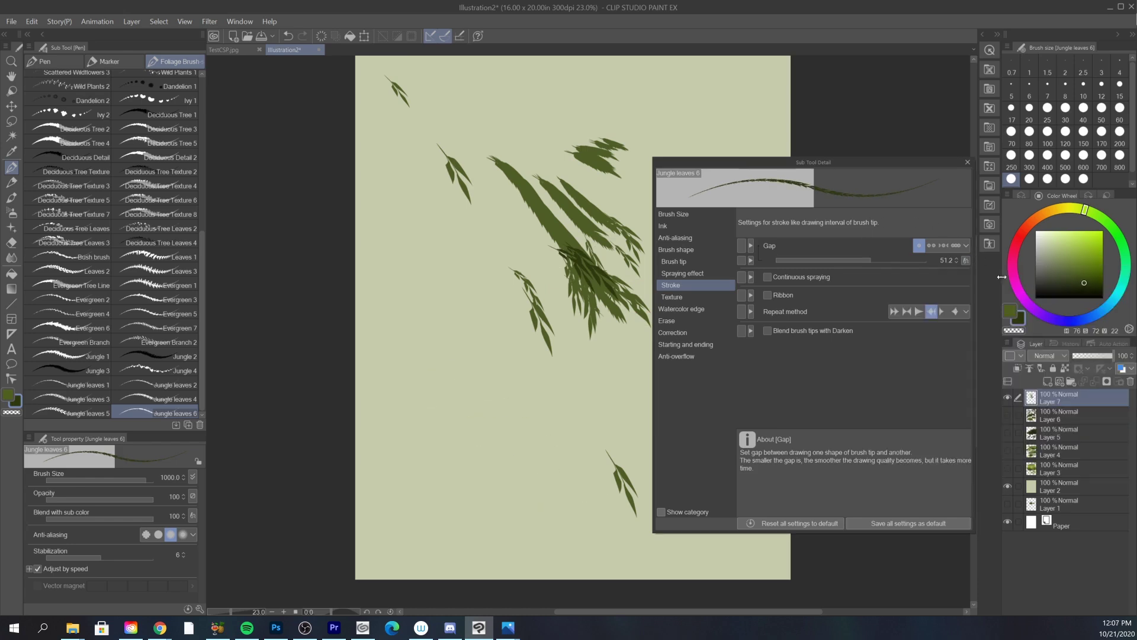
# - Paint two dark-green leaf trails diagonally through the canvas's lower centre and open the stroke gap's dynamics
pyautogui.moveTo(472, 295); pyautogui.dragTo(582, 445)
pyautogui.moveTo(470, 357); pyautogui.dragTo(508, 416)
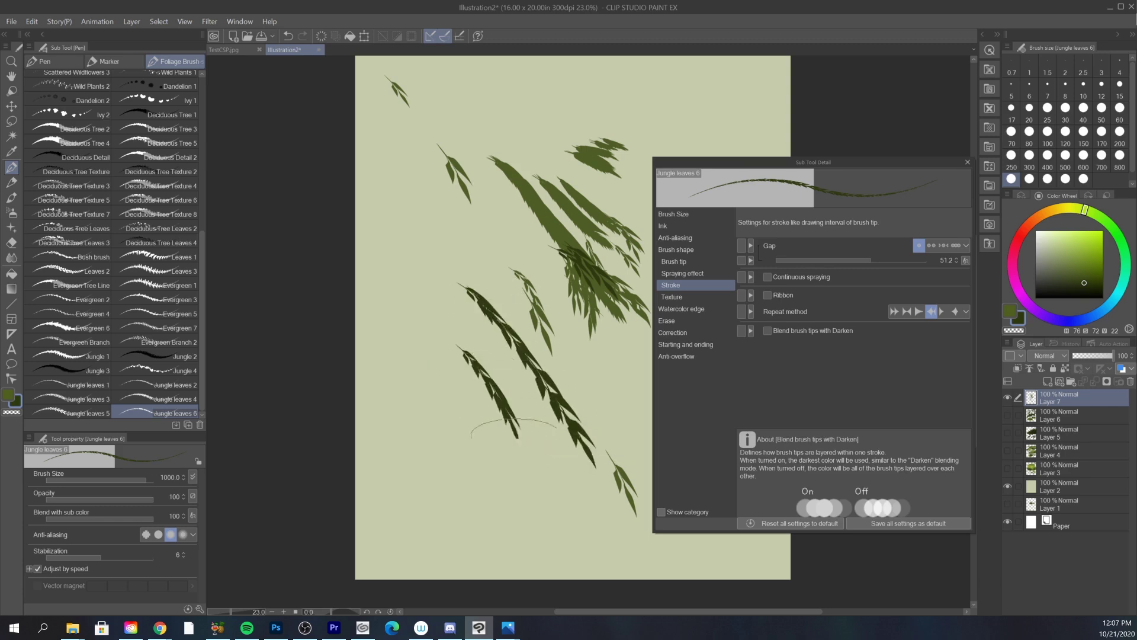
pyautogui.click(965, 261)
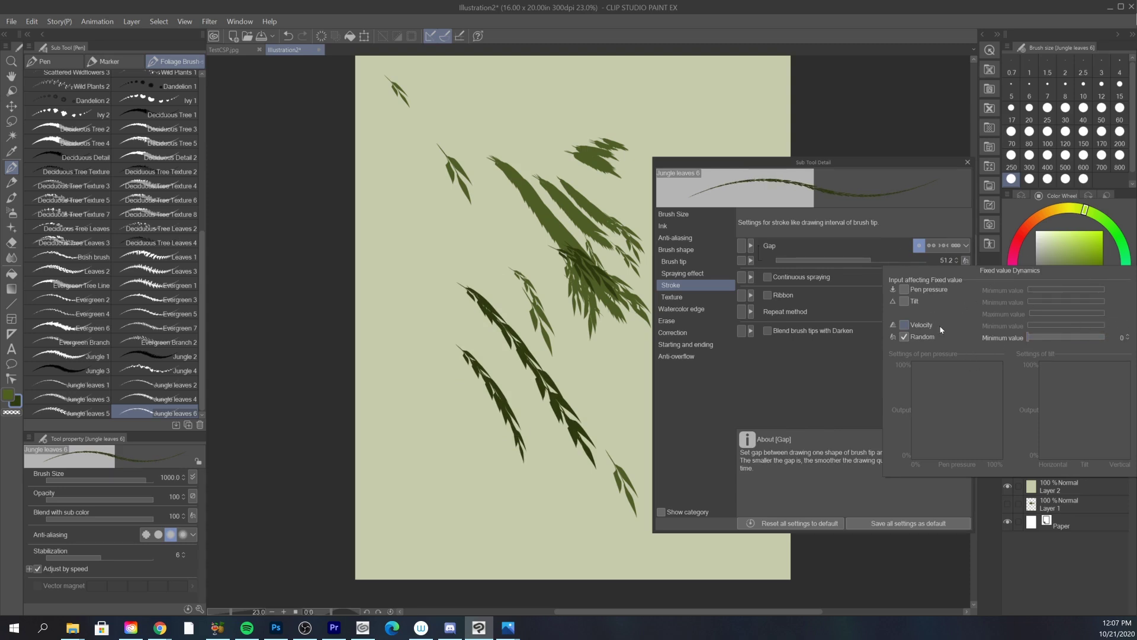
# - Set the stroke gap to 160.7 and paint overlapping dark leafy strokes on the left side of the canvas
pyautogui.click(887, 247)
pyautogui.click(855, 260)
pyautogui.moveTo(857, 260); pyautogui.dragTo(889, 260)
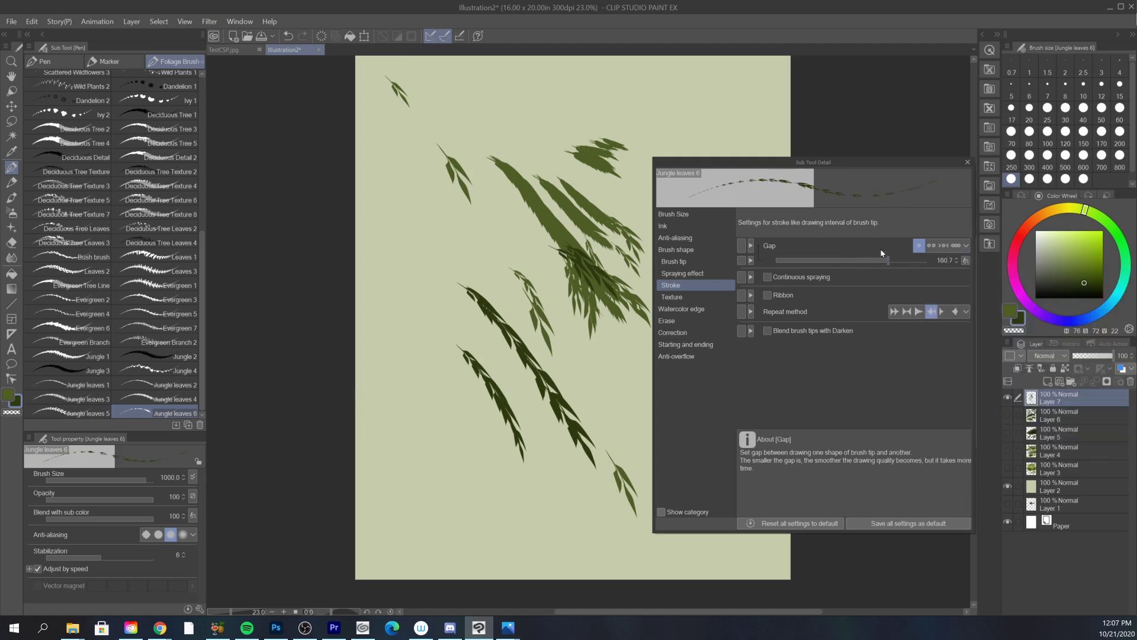
pyautogui.moveTo(414, 210)
pyautogui.mouseDown()
pyautogui.moveTo(477, 289)
pyautogui.moveTo(423, 239)
pyautogui.moveTo(445, 304)
pyautogui.mouseUp()
pyautogui.moveTo(418, 251); pyautogui.dragTo(420, 324)
pyautogui.moveTo(437, 226)
pyautogui.mouseDown()
pyautogui.moveTo(511, 256)
pyautogui.moveTo(485, 235)
pyautogui.moveTo(515, 261)
pyautogui.mouseUp()
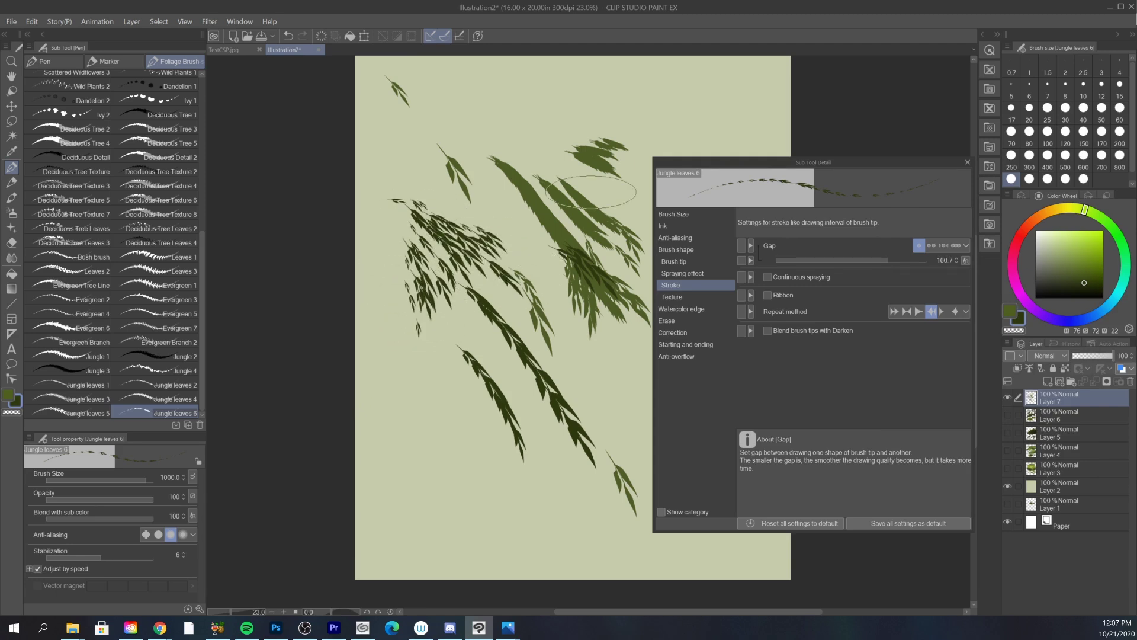
# - Enable random dynamics for the brush tip's density and paint leaf strokes of varying opacity in the canvas's lower centre
pyautogui.click(966, 261)
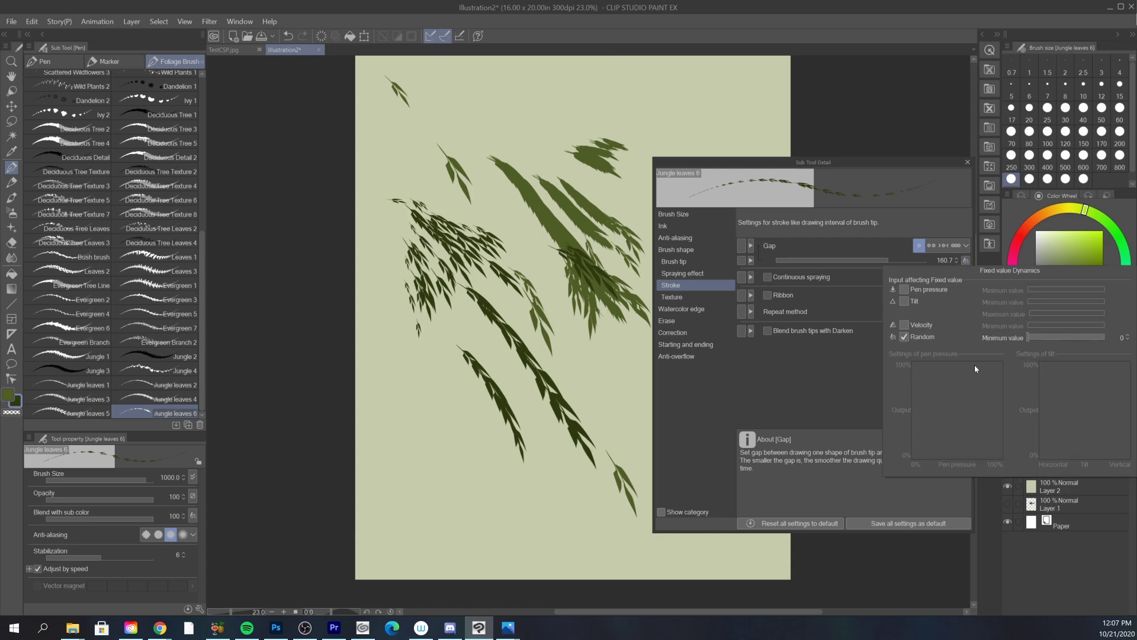
pyautogui.click(673, 261)
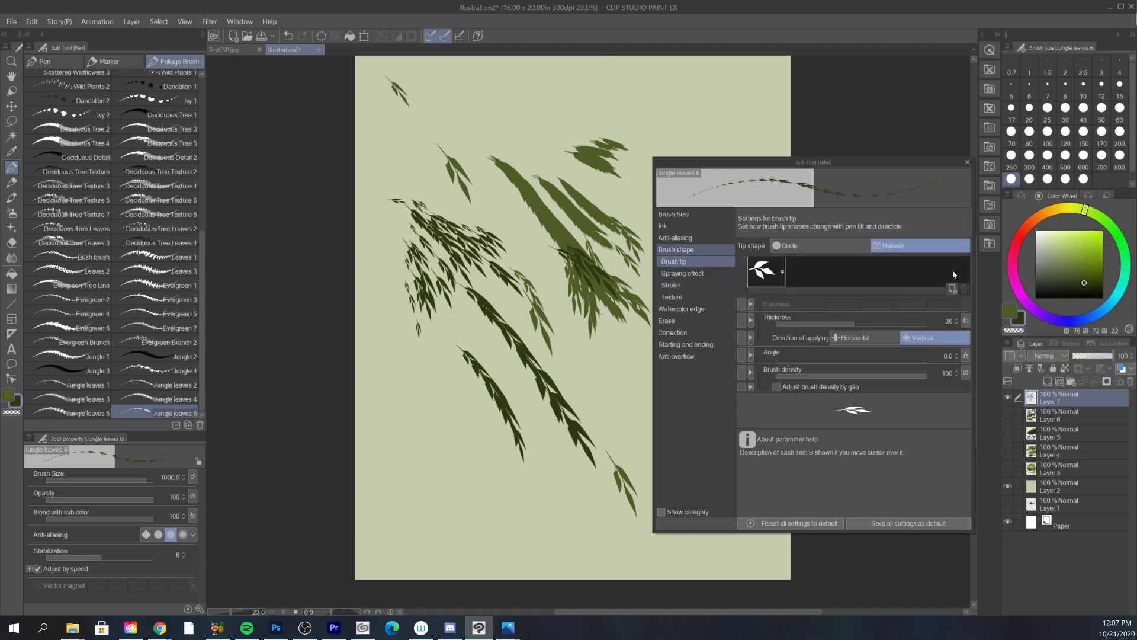
pyautogui.click(966, 373)
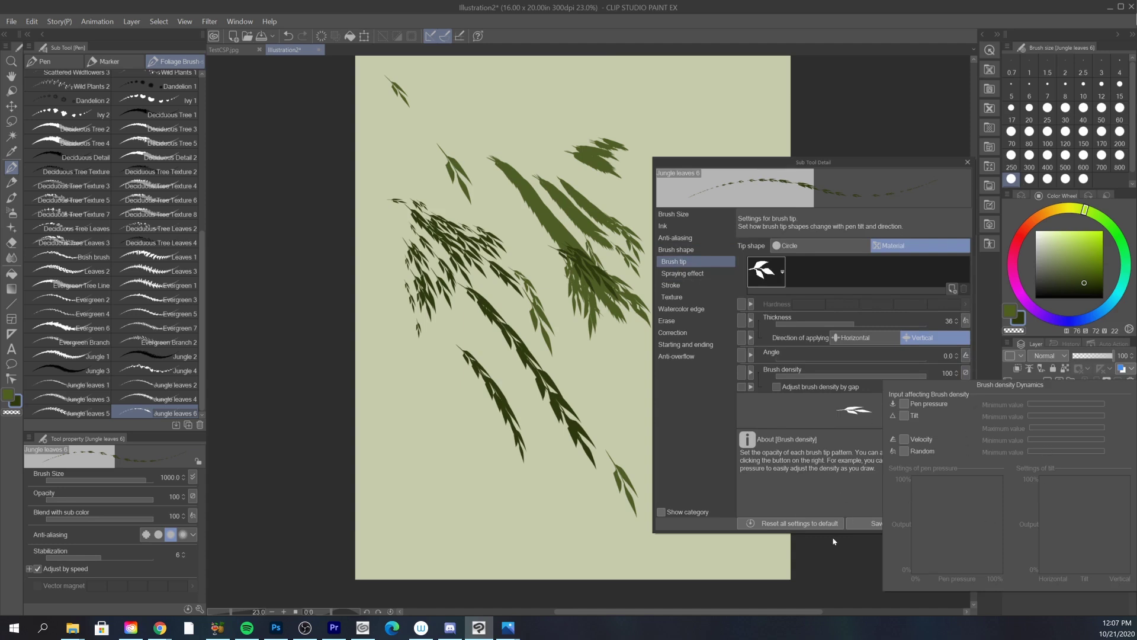
pyautogui.click(904, 452)
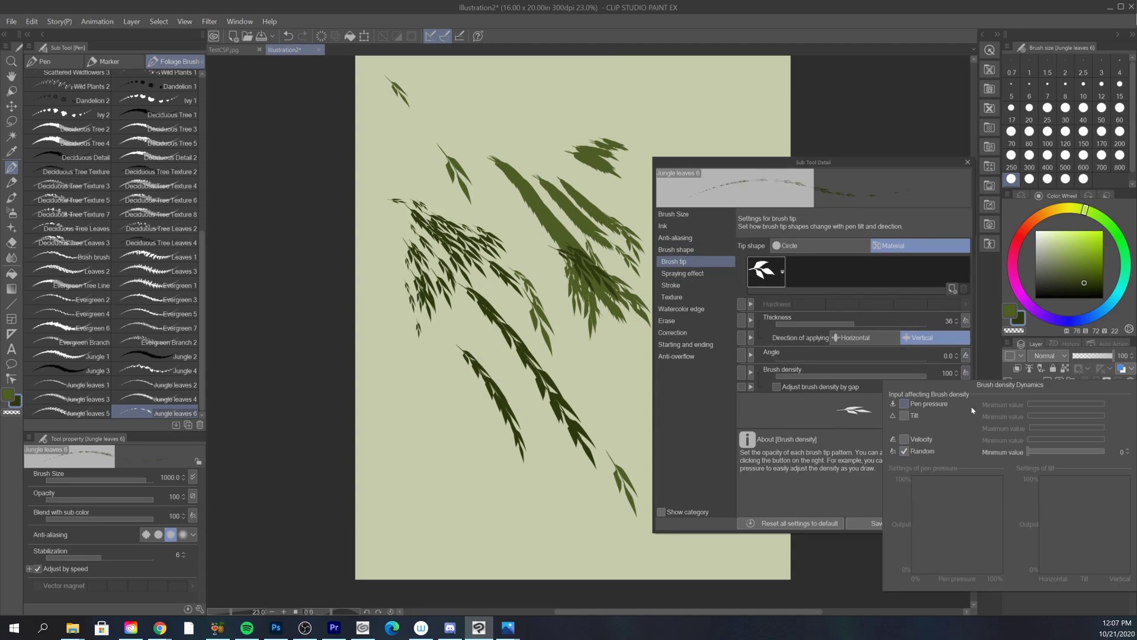
pyautogui.moveTo(569, 350)
pyautogui.mouseDown()
pyautogui.moveTo(585, 408)
pyautogui.moveTo(564, 379)
pyautogui.moveTo(600, 491)
pyautogui.mouseUp()
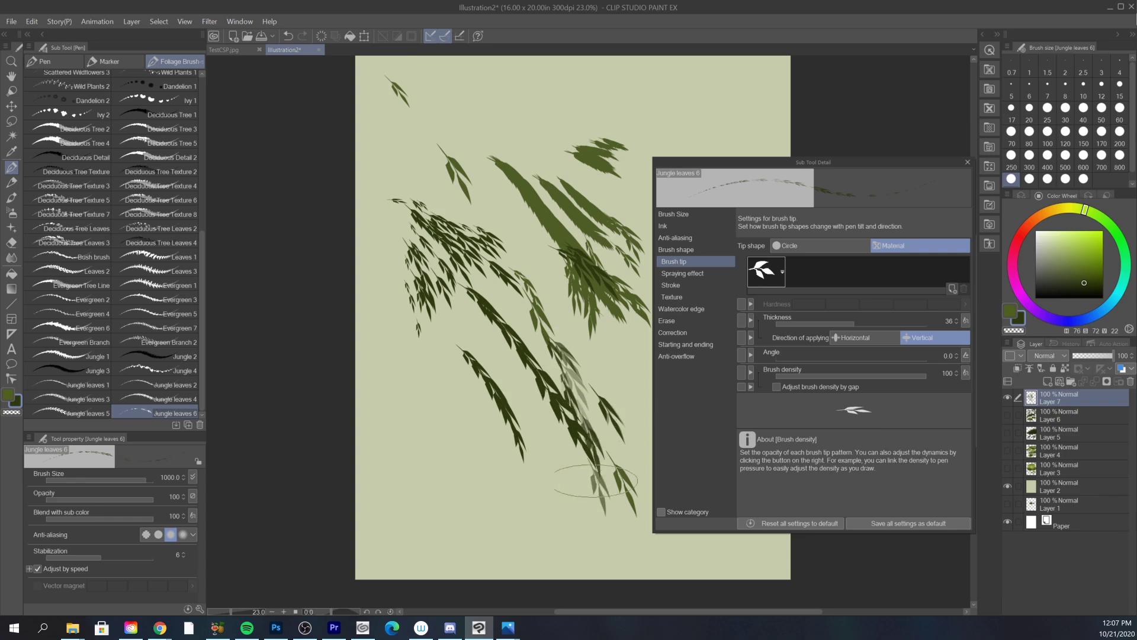
pyautogui.moveTo(599, 379)
pyautogui.mouseDown()
pyautogui.moveTo(610, 391)
pyautogui.moveTo(593, 361)
pyautogui.moveTo(604, 355)
pyautogui.moveTo(577, 337)
pyautogui.moveTo(649, 347)
pyautogui.mouseUp()
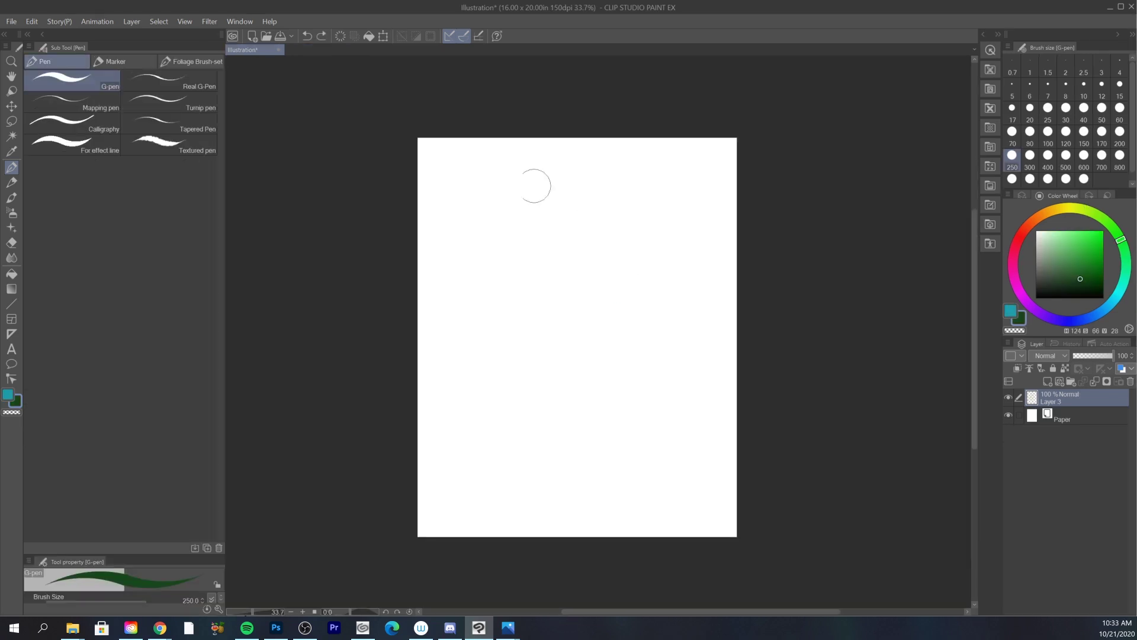
# - Block in a solid dark-green band across the upper part of the blank canvas with the G-pen
pyautogui.moveTo(423, 148); pyautogui.dragTo(655, 127)
pyautogui.moveTo(408, 201)
pyautogui.mouseDown()
pyautogui.moveTo(723, 129)
pyautogui.moveTo(774, 172)
pyautogui.mouseUp()
# - Paint layered foliage in lighter greens over the dark band and along its lower edge with the Bush brush
pyautogui.click(190, 61)
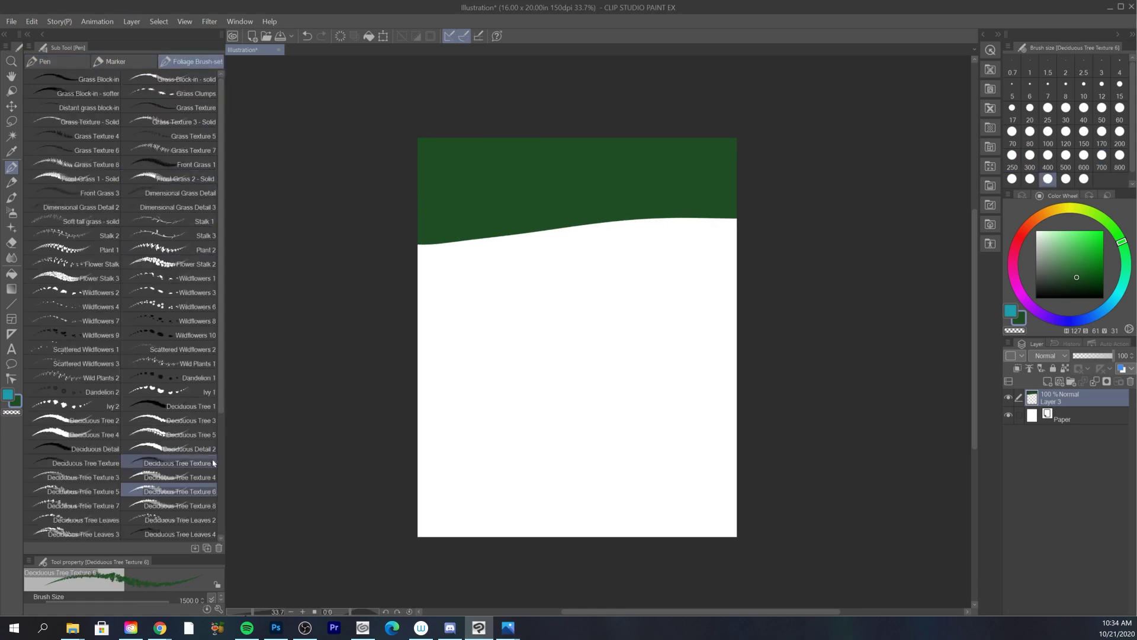
pyautogui.scroll(-3, 119, 409)
pyautogui.click(106, 413)
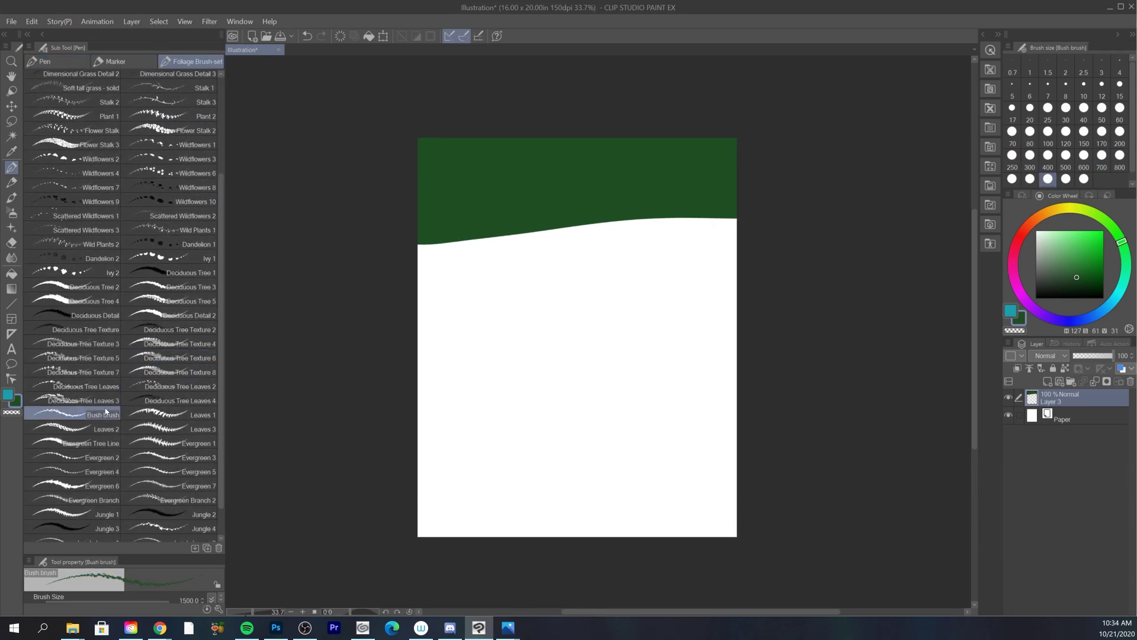
pyautogui.moveTo(610, 172)
pyautogui.mouseDown()
pyautogui.moveTo(666, 218)
pyautogui.moveTo(647, 152)
pyautogui.moveTo(541, 155)
pyautogui.moveTo(604, 190)
pyautogui.moveTo(712, 161)
pyautogui.moveTo(612, 193)
pyautogui.moveTo(587, 168)
pyautogui.moveTo(508, 221)
pyautogui.moveTo(592, 213)
pyautogui.moveTo(570, 201)
pyautogui.moveTo(642, 212)
pyautogui.mouseUp()
pyautogui.hotkey('ctrl', 'z')
pyautogui.hotkey('ctrl', 'y')
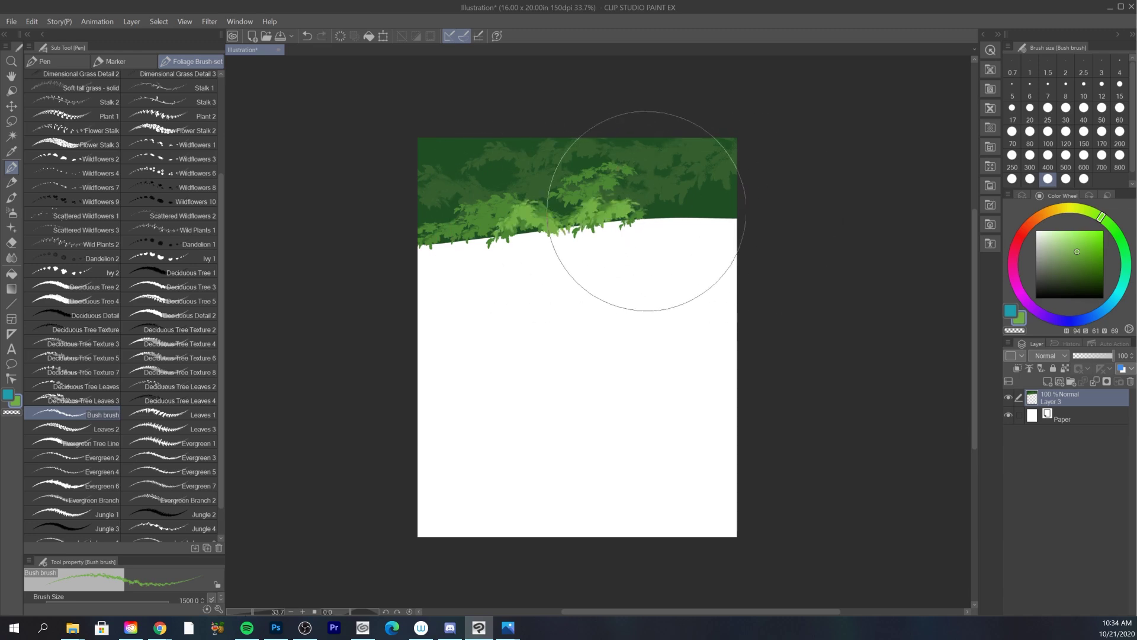
pyautogui.moveTo(616, 254)
pyautogui.mouseDown()
pyautogui.moveTo(522, 255)
pyautogui.moveTo(541, 241)
pyautogui.moveTo(721, 216)
pyautogui.moveTo(634, 178)
pyautogui.moveTo(694, 193)
pyautogui.mouseUp()
pyautogui.hotkey('ctrl', 'z')
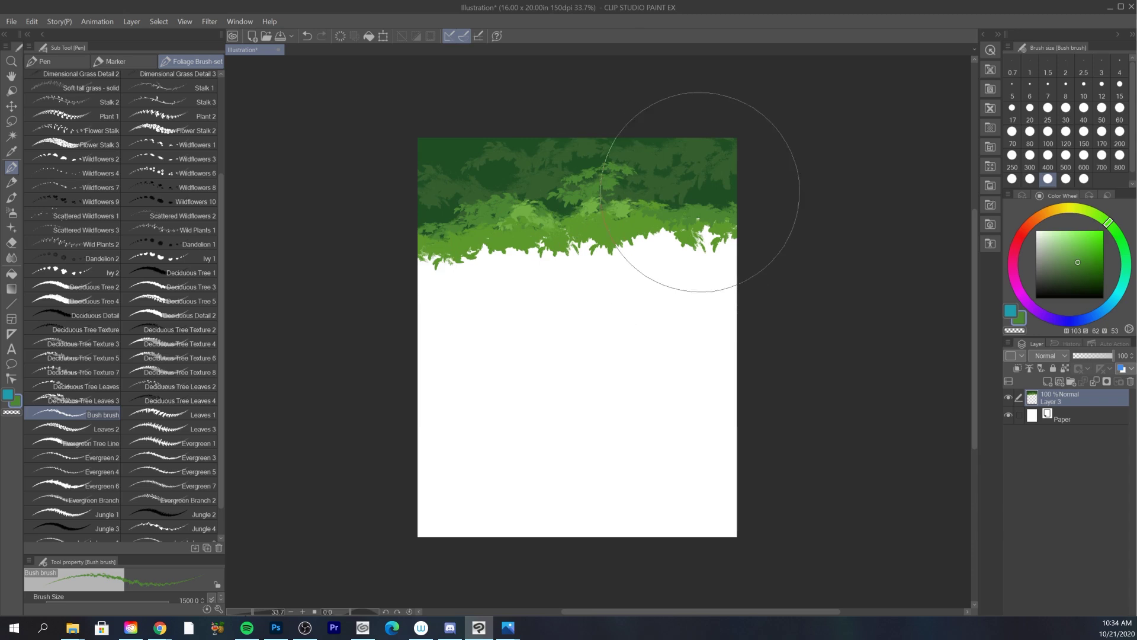
# - Add bright-green leaf highlights to the central bushes with the Leaves 1 brush at size 250
pyautogui.click(171, 414)
pyautogui.press('[')
pyautogui.press('[')
pyautogui.press('[')
pyautogui.press('[')
pyautogui.press('[')
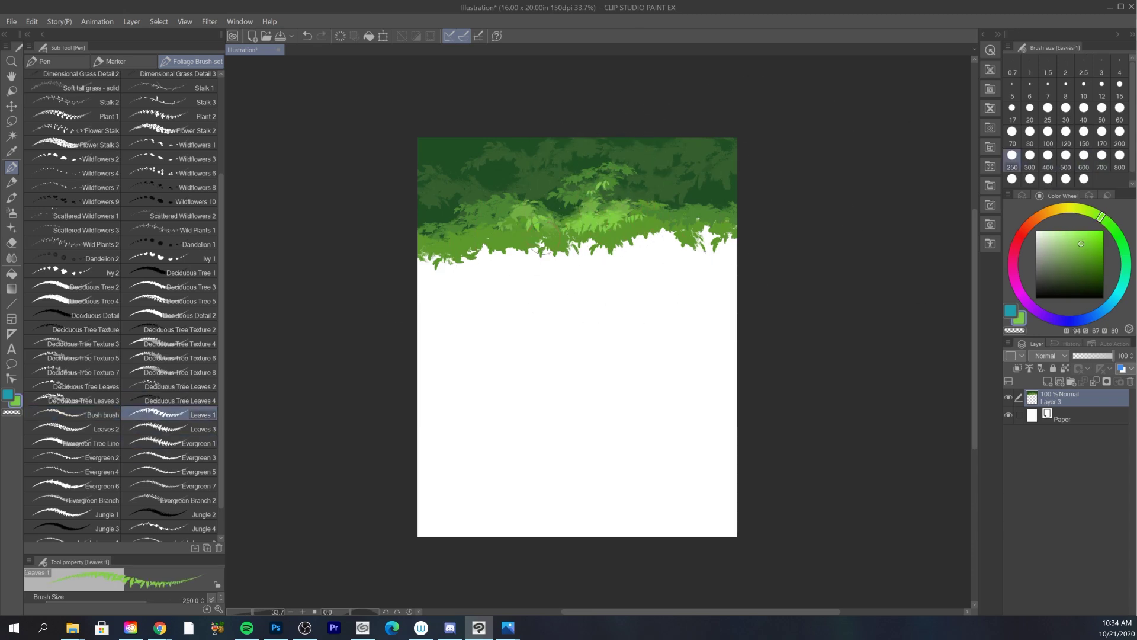
pyautogui.keyDown('alt'); pyautogui.click(637, 186); pyautogui.keyUp('alt')
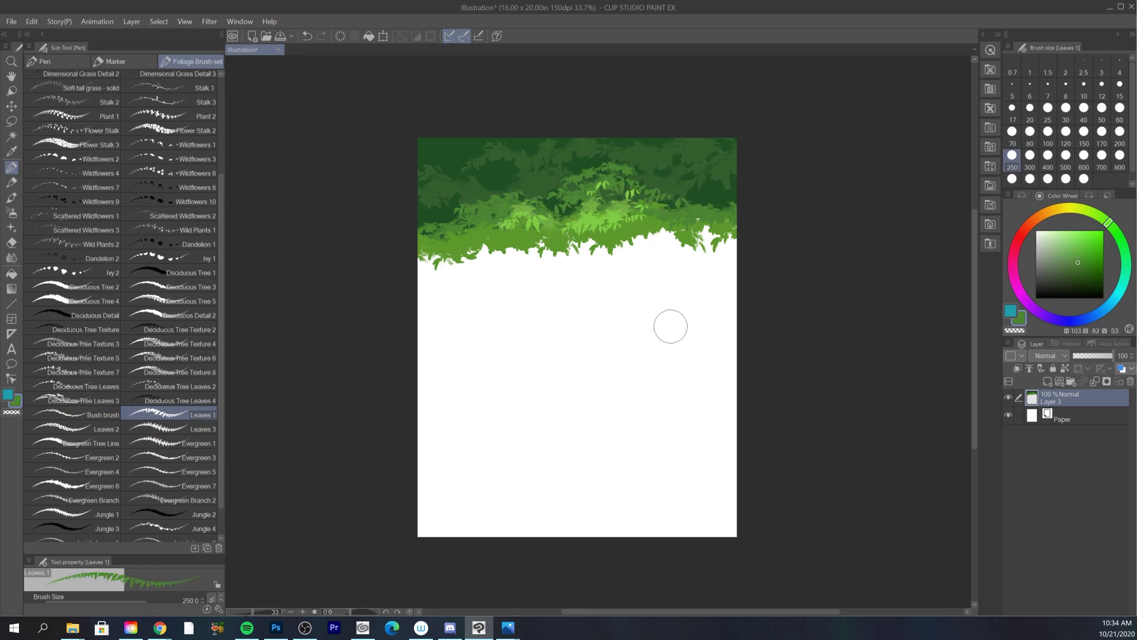
# - Add a layer above the foliage, set its blending mode to Soft light, and choose a medium blue (201, 64, 80)
pyautogui.click(1048, 381)
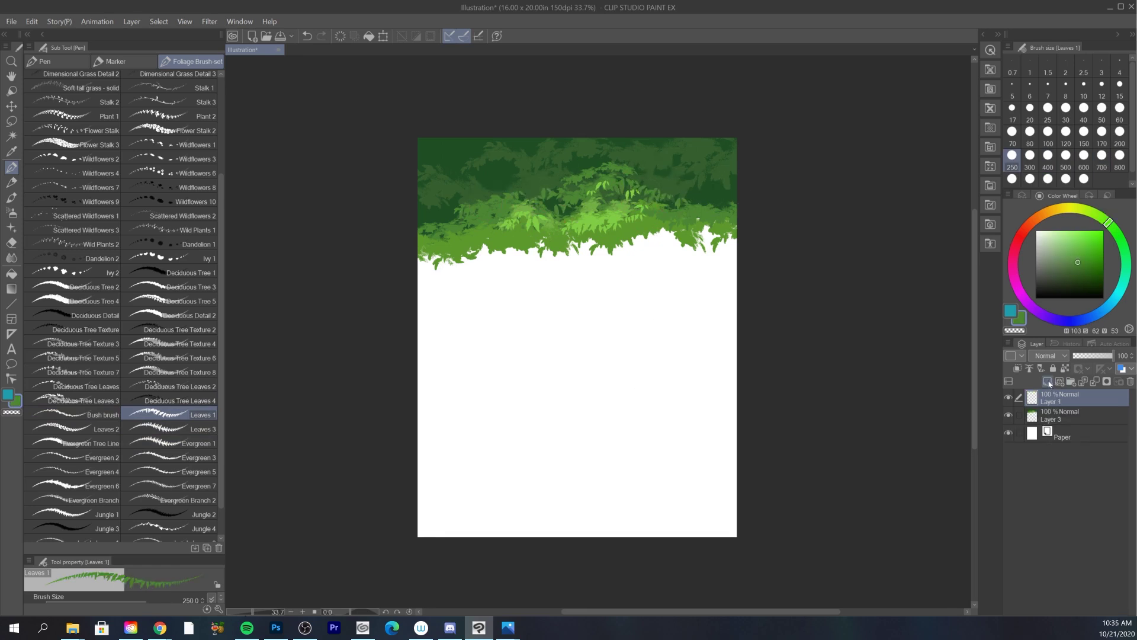
pyautogui.click(1046, 356)
pyautogui.click(1048, 218)
pyautogui.click(1105, 307)
pyautogui.click(1078, 243)
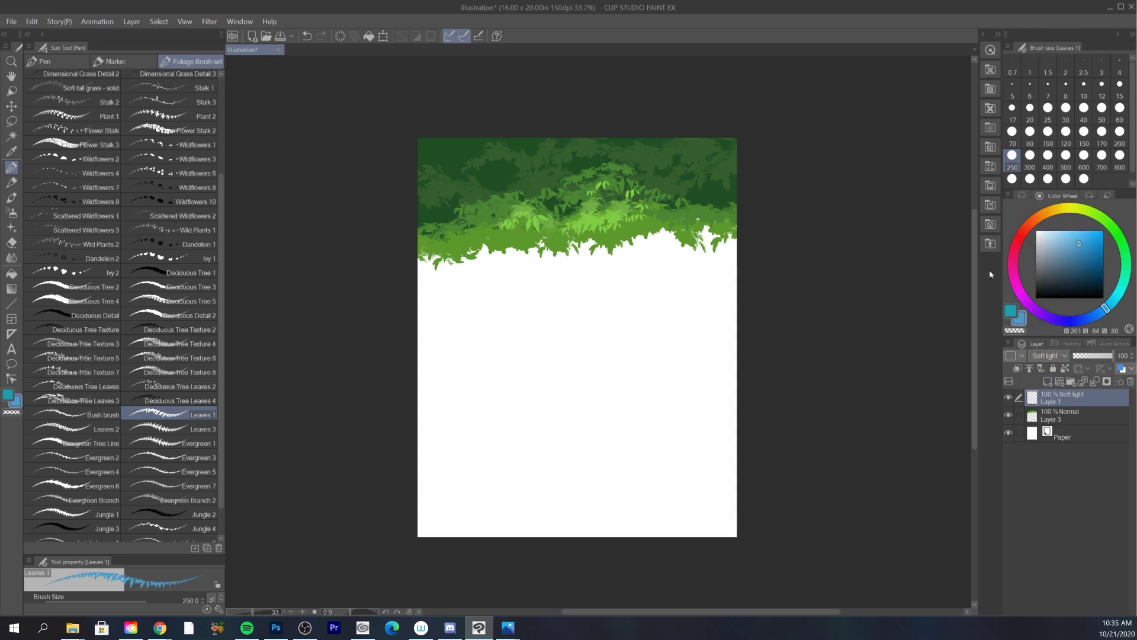
# - Tint the foliage with a vertical Foreground to transparent gradient and choose a violet-blue colour (249, 51, 92)
pyautogui.press('g')
pyautogui.moveTo(594, 293); pyautogui.dragTo(594, 404)
pyautogui.click(1093, 316)
pyautogui.click(1083, 318)
pyautogui.click(1060, 320)
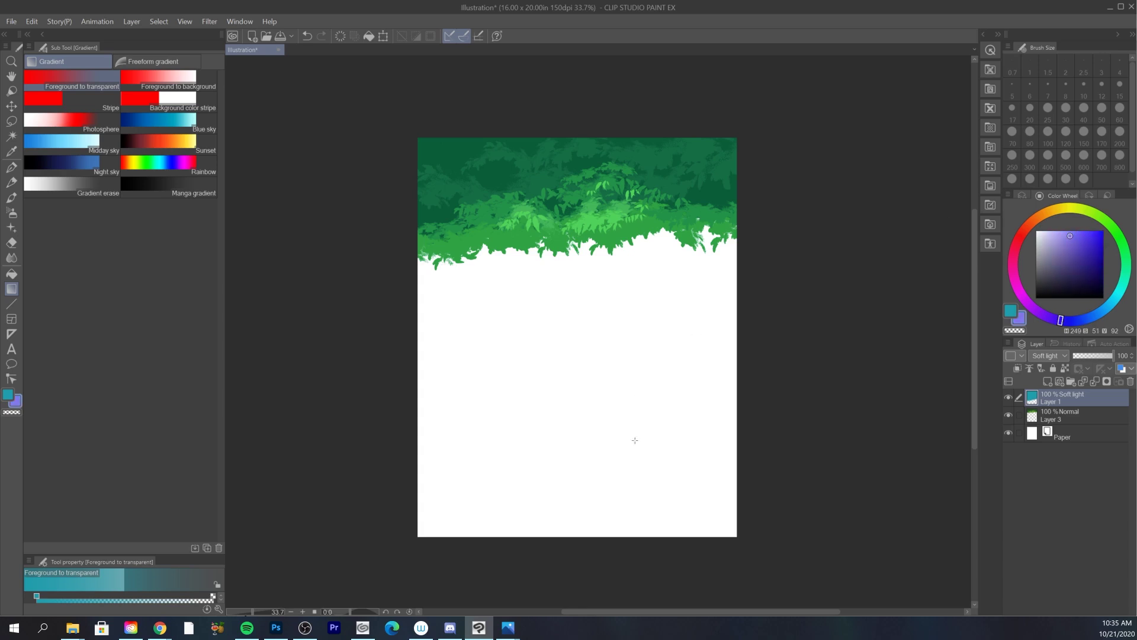
pyautogui.press('p')
pyautogui.press(']')
pyautogui.press(']')
pyautogui.press(']')
pyautogui.press(']')
pyautogui.click(57, 61)
pyautogui.moveTo(711, 172)
pyautogui.mouseDown()
pyautogui.moveTo(374, 185)
pyautogui.moveTo(533, 195)
pyautogui.mouseUp()
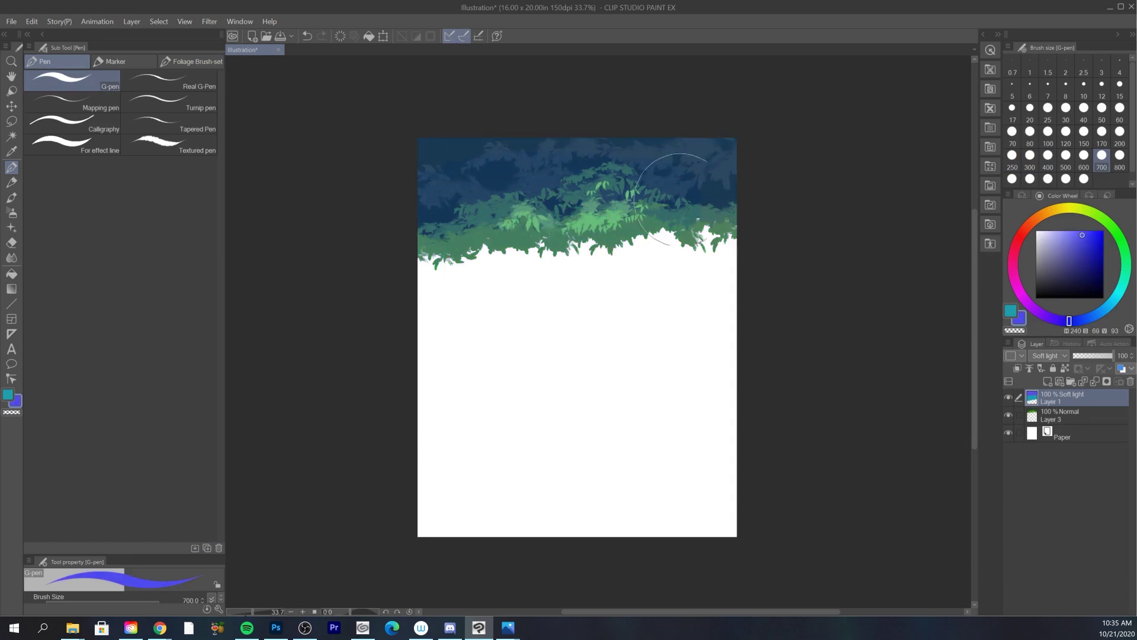
pyautogui.keyDown('alt'); pyautogui.click(724, 193); pyautogui.keyUp('alt')
pyautogui.moveTo(722, 204)
pyautogui.mouseDown()
pyautogui.moveTo(455, 206)
pyautogui.moveTo(572, 190)
pyautogui.mouseUp()
pyautogui.hotkey('ctrl', 'z')
pyautogui.hotkey('ctrl', 'z')
# - Paint leafy colour variation over the foliage on the Soft light layer with the Bush brush
pyautogui.click(191, 61)
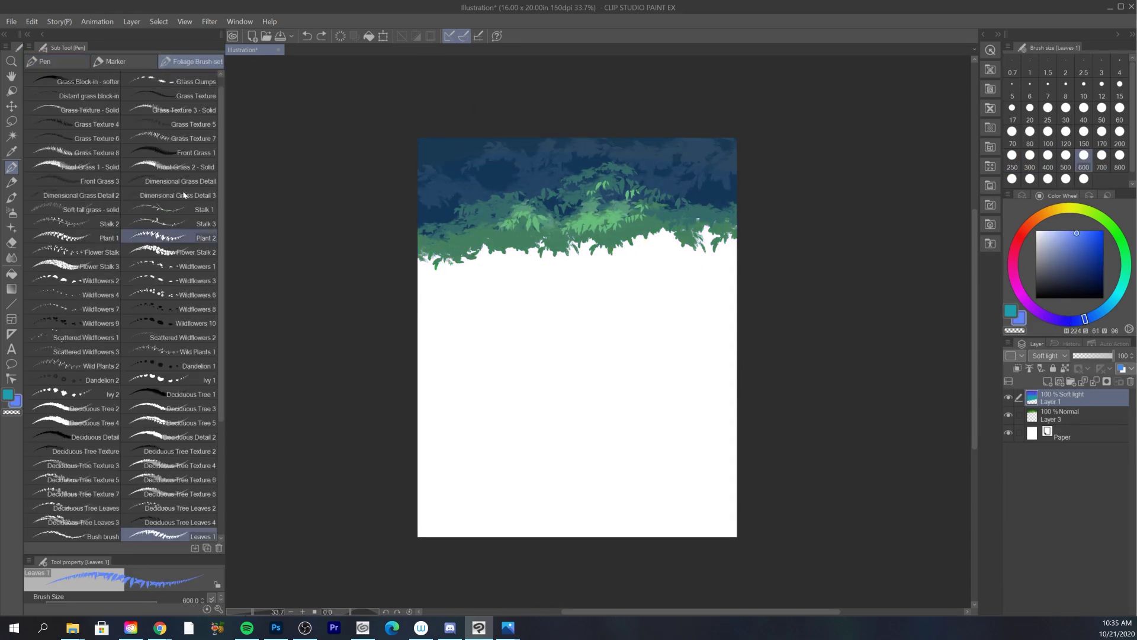
pyautogui.click(76, 536)
pyautogui.moveTo(456, 222)
pyautogui.mouseDown()
pyautogui.moveTo(483, 205)
pyautogui.moveTo(585, 206)
pyautogui.moveTo(633, 173)
pyautogui.moveTo(526, 182)
pyautogui.mouseUp()
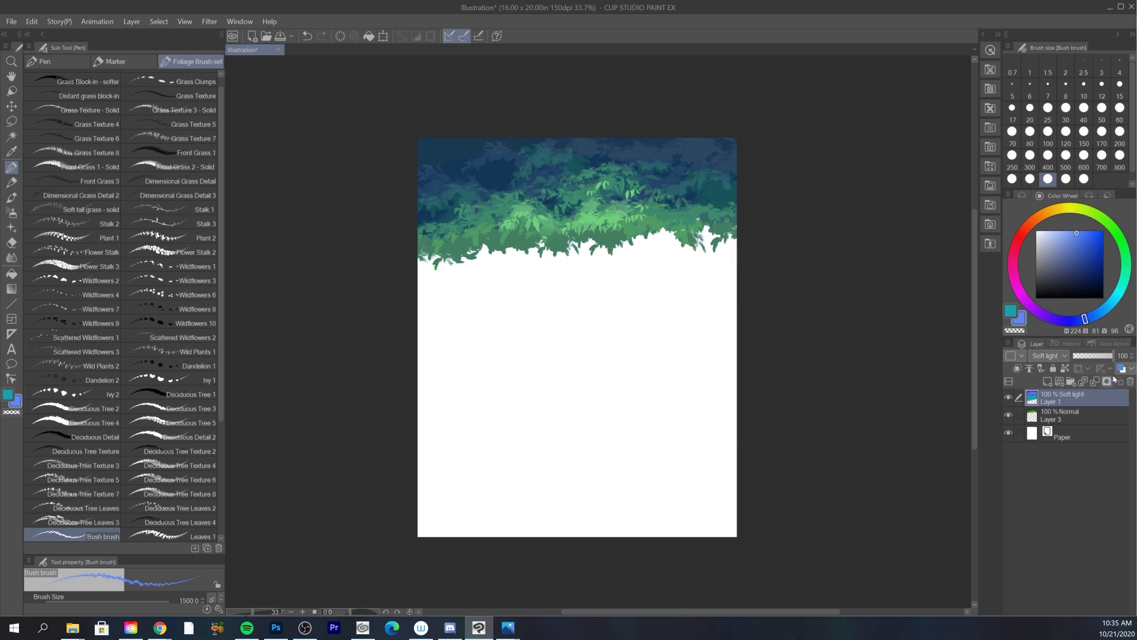
# - Add a normal layer and block in a green grass slope below the foliage with the Grass Block-in - solid brush
pyautogui.click(1048, 380)
pyautogui.scroll(1, 205, 100)
pyautogui.click(196, 79)
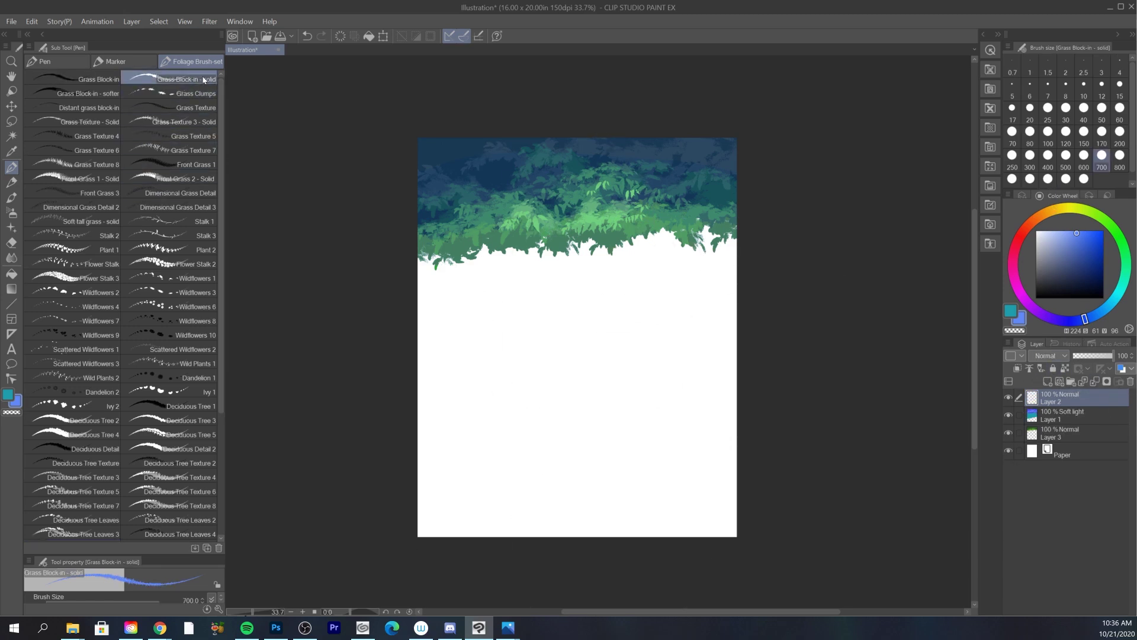
pyautogui.moveTo(441, 247)
pyautogui.mouseDown()
pyautogui.moveTo(609, 261)
pyautogui.moveTo(681, 248)
pyautogui.moveTo(699, 227)
pyautogui.moveTo(622, 267)
pyautogui.moveTo(723, 223)
pyautogui.moveTo(647, 284)
pyautogui.moveTo(658, 296)
pyautogui.moveTo(517, 242)
pyautogui.mouseUp()
pyautogui.hotkey('ctrl', 'z')
pyautogui.click(1080, 248)
pyautogui.click(1069, 236)
pyautogui.moveTo(657, 230)
pyautogui.mouseDown()
pyautogui.moveTo(738, 219)
pyautogui.moveTo(440, 248)
pyautogui.moveTo(567, 247)
pyautogui.moveTo(474, 295)
pyautogui.moveTo(617, 286)
pyautogui.moveTo(661, 263)
pyautogui.moveTo(656, 291)
pyautogui.moveTo(419, 329)
pyautogui.moveTo(704, 313)
pyautogui.moveTo(775, 327)
pyautogui.moveTo(403, 354)
pyautogui.mouseUp()
# - Build up the slope with darker green bands and patches towards its lower edge, using greens sampled from the grass
pyautogui.keyDown('alt'); pyautogui.click(540, 264); pyautogui.keyUp('alt')
pyautogui.click(1083, 253)
pyautogui.moveTo(621, 301)
pyautogui.mouseDown()
pyautogui.moveTo(650, 290)
pyautogui.moveTo(419, 335)
pyautogui.mouseUp()
pyautogui.moveTo(439, 287)
pyautogui.mouseDown()
pyautogui.moveTo(474, 285)
pyautogui.moveTo(467, 270)
pyautogui.mouseUp()
pyautogui.moveTo(726, 308)
pyautogui.mouseDown()
pyautogui.moveTo(409, 375)
pyautogui.moveTo(705, 354)
pyautogui.mouseUp()
pyautogui.keyDown('alt'); pyautogui.click(598, 263); pyautogui.keyUp('alt')
pyautogui.moveTo(633, 276)
pyautogui.mouseDown()
pyautogui.moveTo(542, 277)
pyautogui.moveTo(433, 323)
pyautogui.moveTo(521, 267)
pyautogui.moveTo(549, 283)
pyautogui.moveTo(586, 281)
pyautogui.mouseUp()
pyautogui.keyDown('alt'); pyautogui.click(645, 311); pyautogui.keyUp('alt')
pyautogui.moveTo(459, 349); pyautogui.dragTo(399, 349)
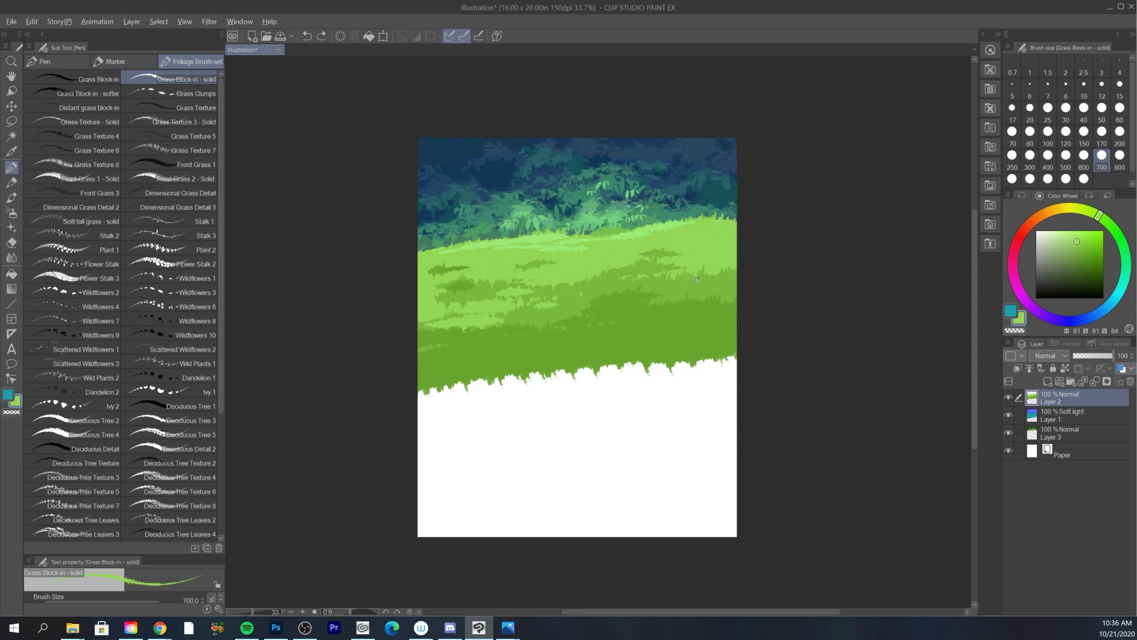
# - Refine the upper slope with sampled light and mid greens, raising the grassy crest on its right side
pyautogui.keyDown('alt'); pyautogui.click(702, 245); pyautogui.keyUp('alt')
pyautogui.moveTo(740, 248); pyautogui.dragTo(672, 267)
pyautogui.keyDown('alt'); pyautogui.click(616, 257); pyautogui.keyUp('alt')
pyautogui.moveTo(632, 234); pyautogui.dragTo(825, 215)
pyautogui.keyDown('alt'); pyautogui.click(656, 277); pyautogui.keyUp('alt')
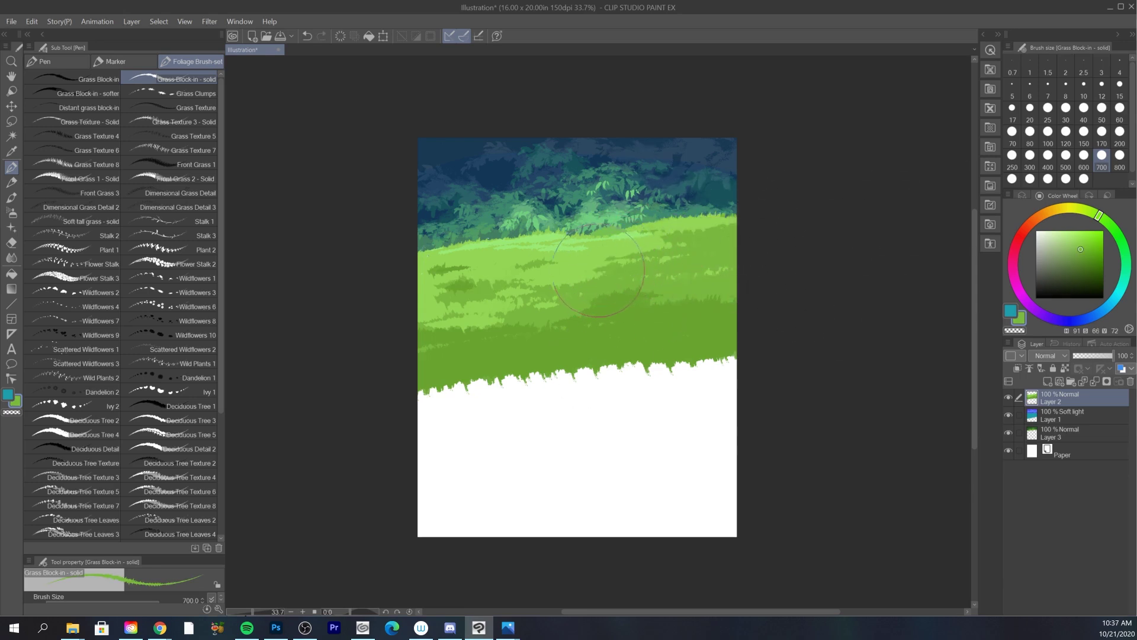
pyautogui.keyDown('alt'); pyautogui.click(480, 287); pyautogui.keyUp('alt')
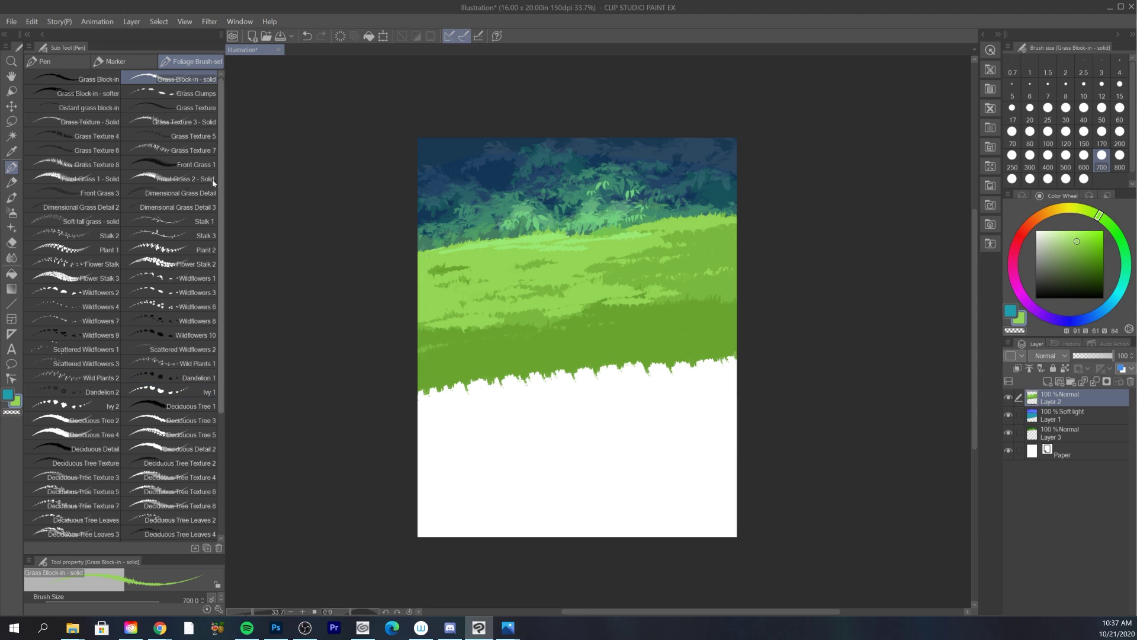
# - Paint medium-green grass blades across the slope's lower edge with the Front Grass 1 and Front Grass 1 - Solid brushes
pyautogui.click(195, 164)
pyautogui.moveTo(466, 379); pyautogui.dragTo(479, 388)
pyautogui.click(90, 178)
pyautogui.moveTo(1080, 251); pyautogui.dragTo(1085, 261)
pyautogui.moveTo(433, 374); pyautogui.dragTo(681, 379)
# - Extend the foreground to the canvas bottom with progressively darker front-grass strokes, using Front Grass 1 and Front Grass 1 - Solid
pyautogui.click(172, 178)
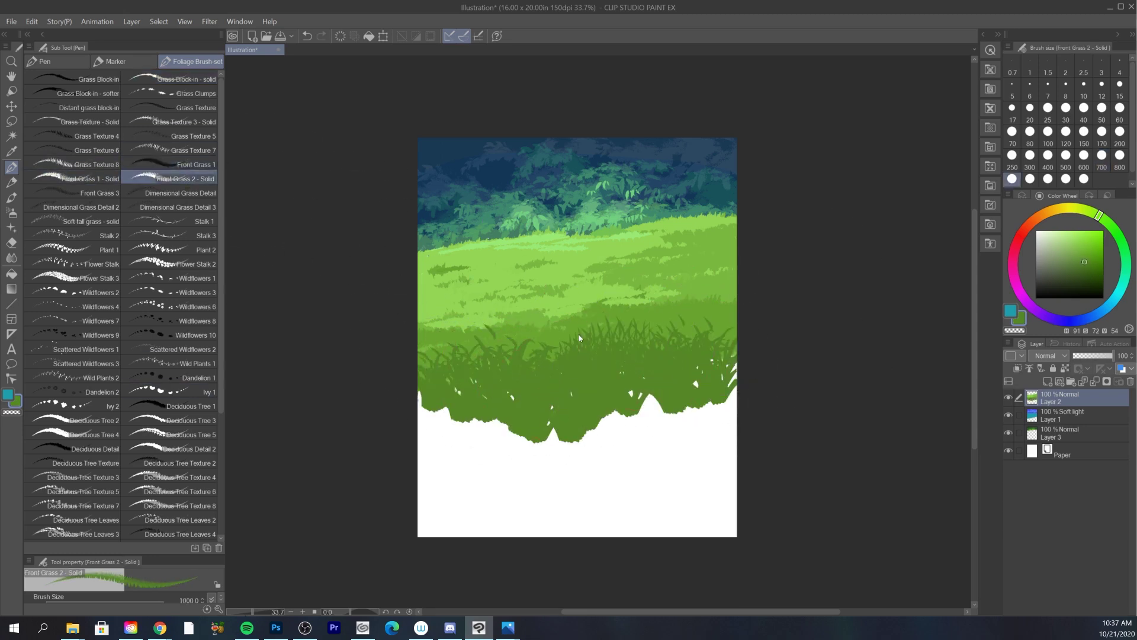
pyautogui.click(184, 163)
pyautogui.moveTo(462, 391)
pyautogui.mouseDown()
pyautogui.moveTo(655, 421)
pyautogui.moveTo(610, 435)
pyautogui.moveTo(476, 426)
pyautogui.moveTo(615, 413)
pyautogui.moveTo(522, 485)
pyautogui.moveTo(442, 511)
pyautogui.moveTo(792, 482)
pyautogui.mouseUp()
pyautogui.click(90, 179)
pyautogui.moveTo(592, 392)
pyautogui.mouseDown()
pyautogui.moveTo(762, 363)
pyautogui.moveTo(503, 409)
pyautogui.moveTo(344, 420)
pyautogui.mouseUp()
pyautogui.moveTo(568, 414)
pyautogui.mouseDown()
pyautogui.moveTo(663, 414)
pyautogui.moveTo(685, 381)
pyautogui.moveTo(406, 469)
pyautogui.moveTo(568, 415)
pyautogui.mouseUp()
# - Fill the remaining lower foreground with dark-green grass using the Front Grass 2 - Solid brush at size 1500
pyautogui.click(185, 178)
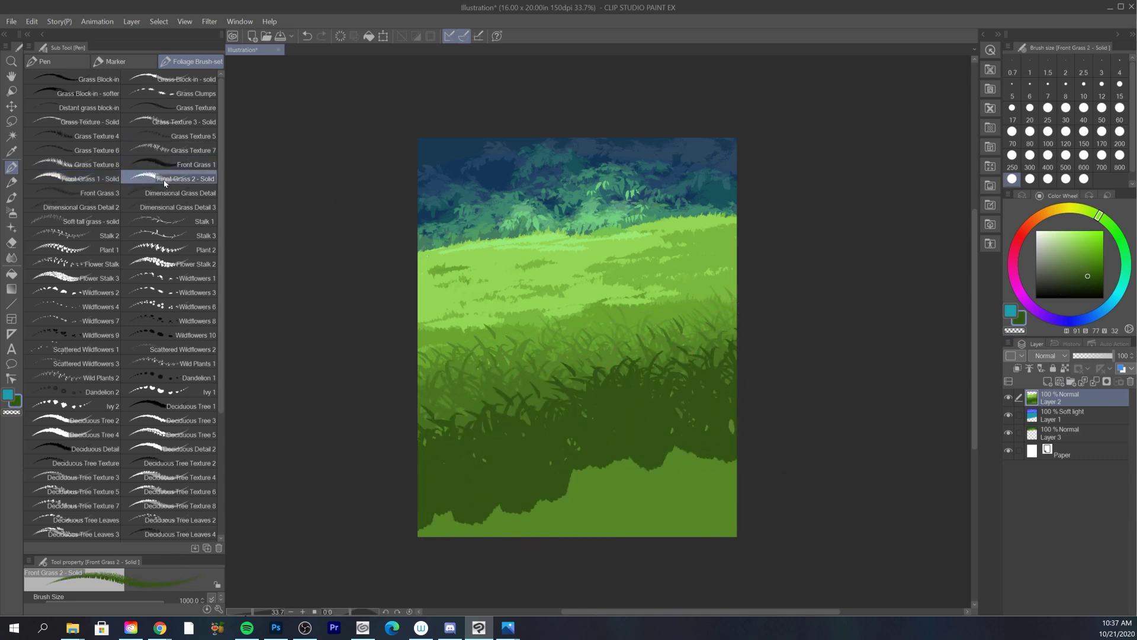
pyautogui.press(']')
pyautogui.press(']')
pyautogui.moveTo(681, 432); pyautogui.dragTo(508, 545)
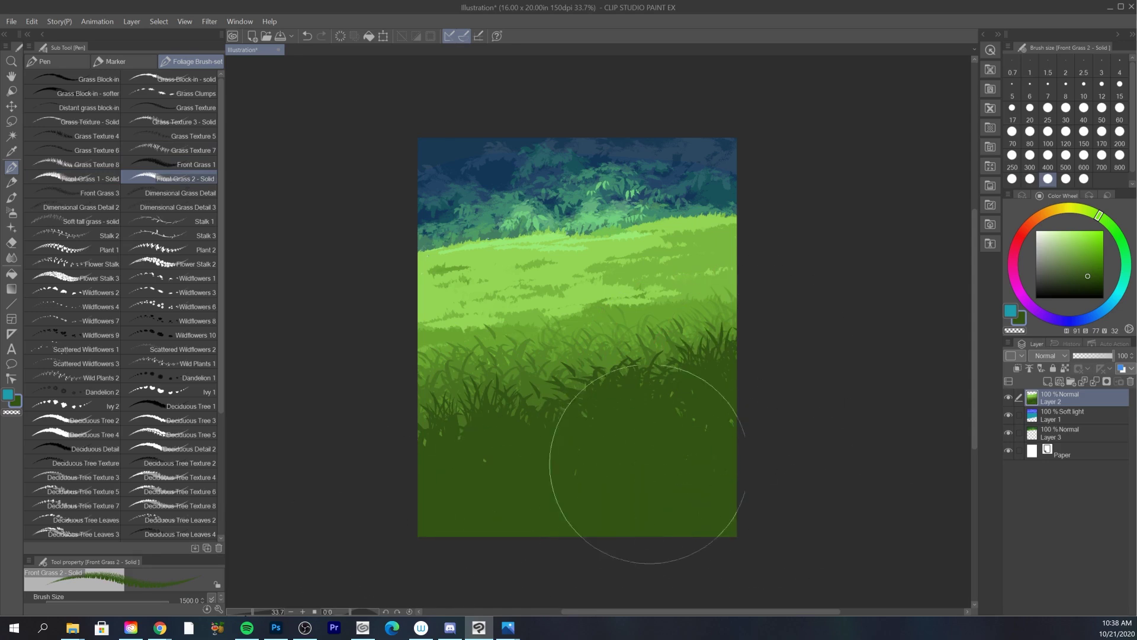
# - Choose the Grass Texture 4 brush at size 150 and sample a mid green from the slope's right side
pyautogui.scroll(-4, 736, 482)
pyautogui.scroll(6, 737, 464)
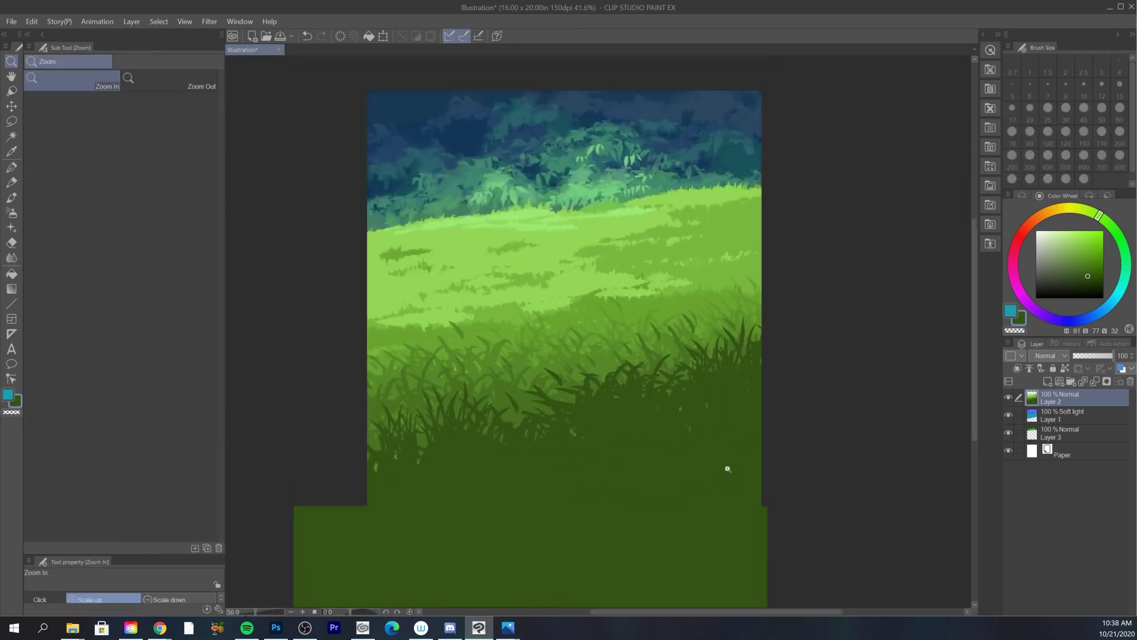
pyautogui.scroll(-1, 731, 464)
pyautogui.click(89, 135)
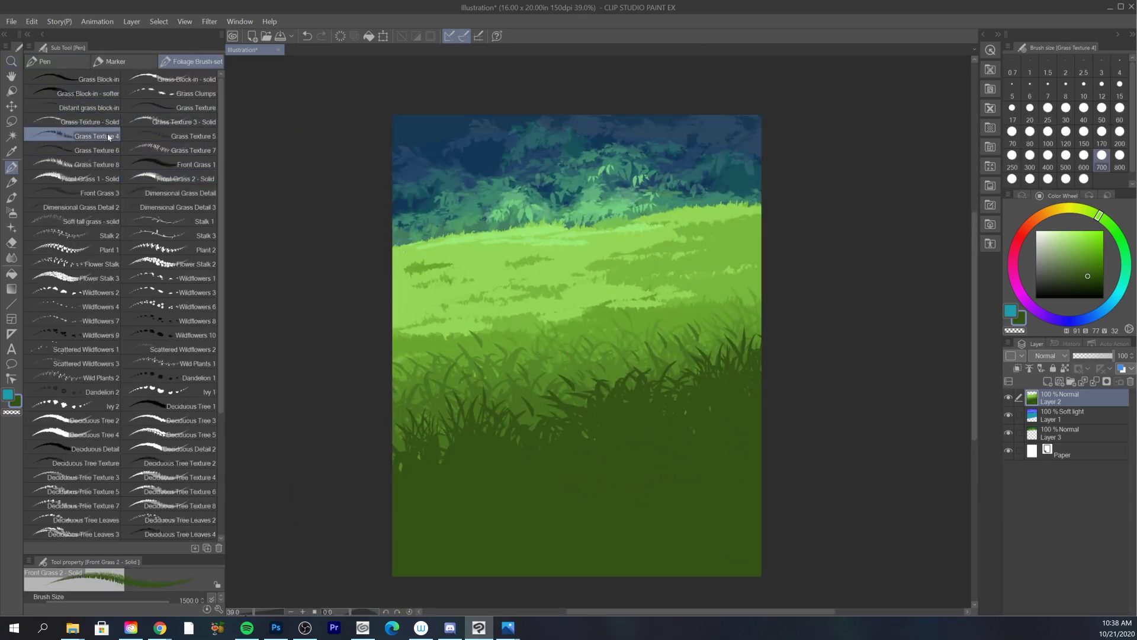
pyautogui.keyDown('alt'); pyautogui.click(705, 236); pyautogui.keyUp('alt')
pyautogui.press('[')
pyautogui.press('[')
pyautogui.press('[')
pyautogui.press('[')
pyautogui.press('[')
pyautogui.press('[')
pyautogui.press('[')
pyautogui.press('[')
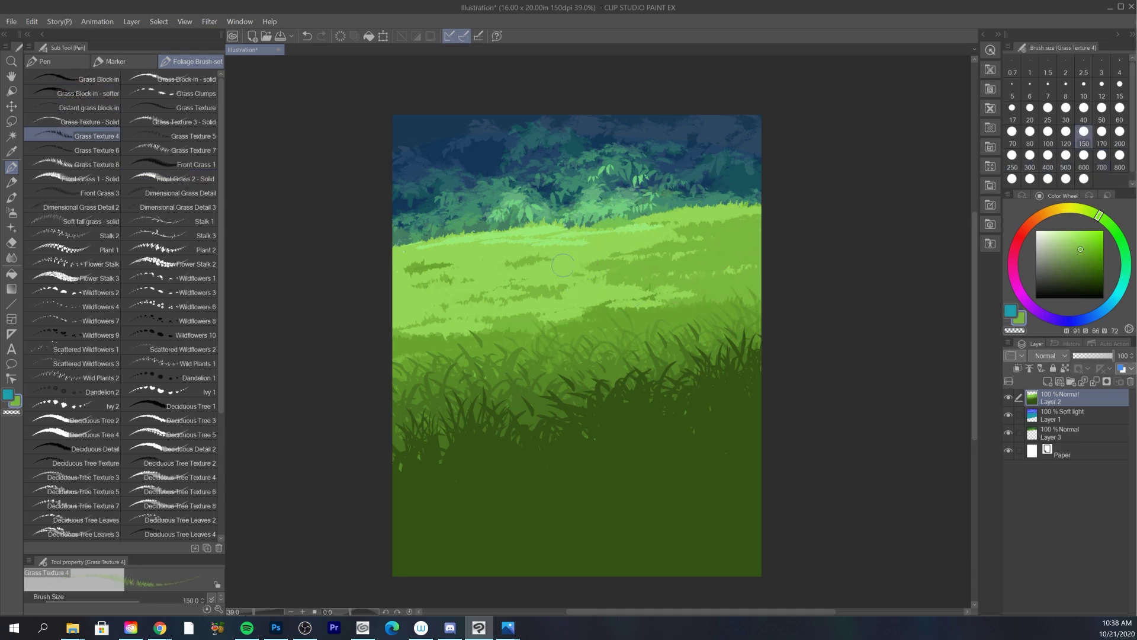
# - Sample a light green from the slope's crest and paint texture along it with the Grass Texture - Solid brush
pyautogui.keyDown('alt'); pyautogui.click(497, 237); pyautogui.keyUp('alt')
pyautogui.press('[')
pyautogui.click(95, 122)
pyautogui.press('super+x')
pyautogui.moveTo(452, 257)
pyautogui.mouseDown()
pyautogui.moveTo(542, 255)
pyautogui.moveTo(565, 224)
pyautogui.mouseUp()
pyautogui.hotkey('ctrl', 'z')
pyautogui.hotkey('ctrl', 'z')
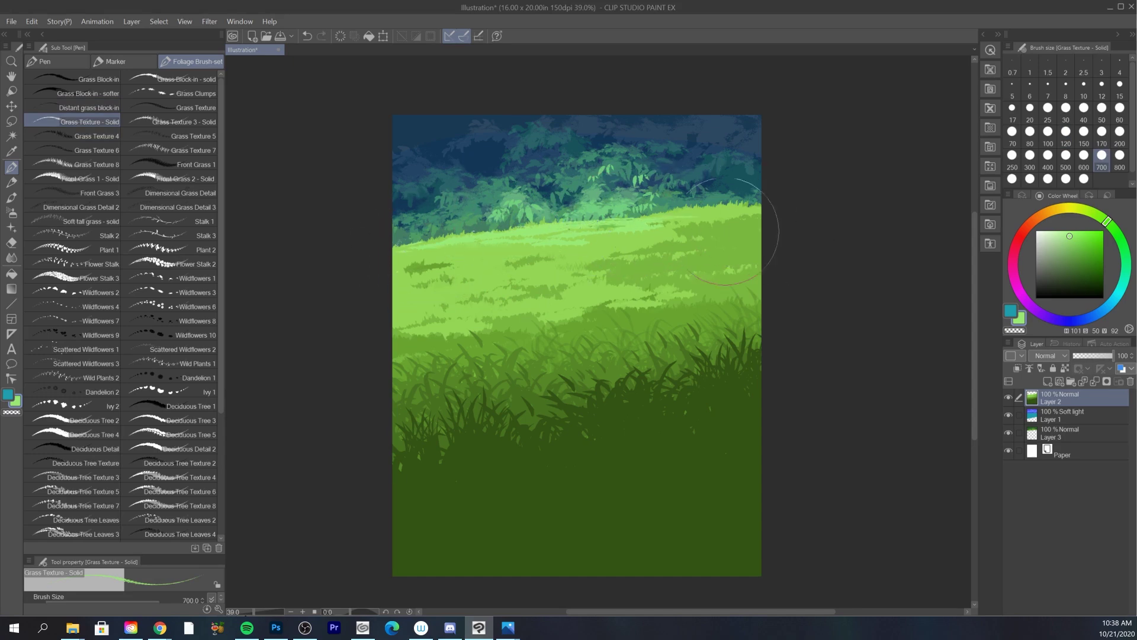
# - Paint grass tufts along the middle of the slope with the Grass Texture 8 brush at size 400, using greens sampled from the slope
pyautogui.hotkey('ctrl', 'space')
pyautogui.moveTo(706, 289)
pyautogui.mouseDown()
pyautogui.moveTo(635, 374)
pyautogui.moveTo(765, 246)
pyautogui.mouseUp()
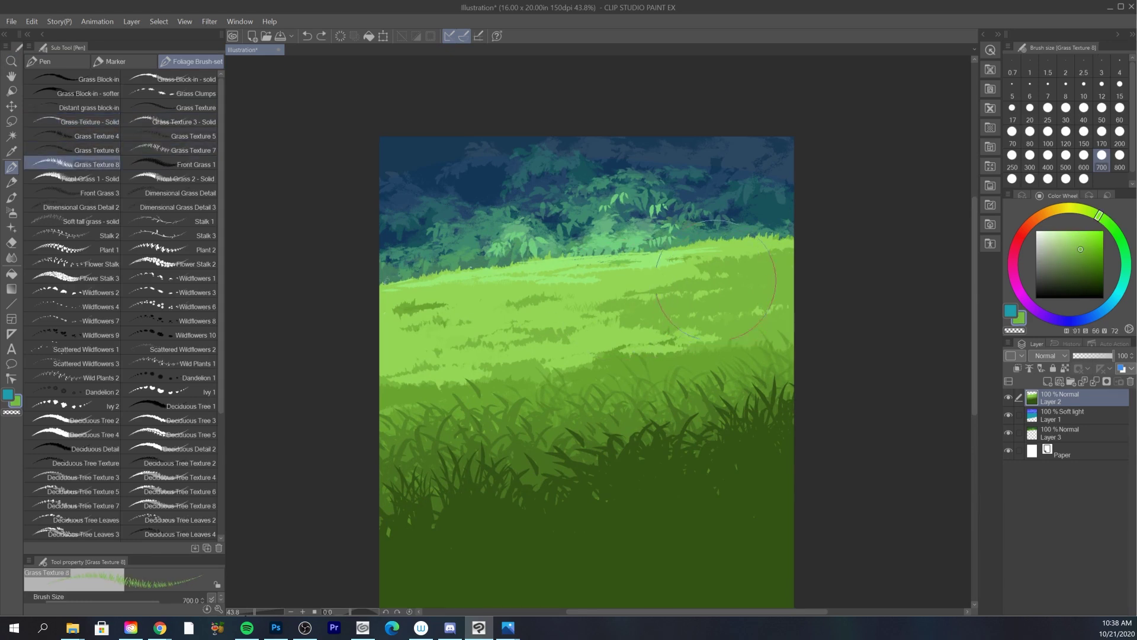
pyautogui.keyDown('alt'); pyautogui.click(780, 302); pyautogui.keyUp('alt')
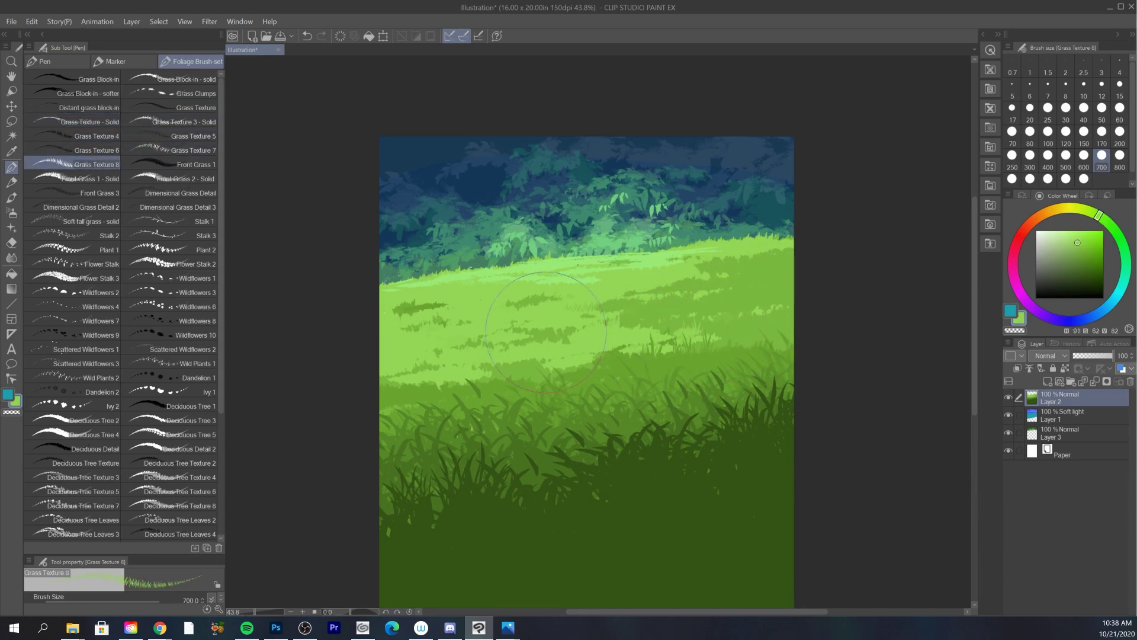
pyautogui.press('[')
pyautogui.press('[')
pyautogui.press('[')
pyautogui.keyDown('alt'); pyautogui.click(556, 341); pyautogui.keyUp('alt')
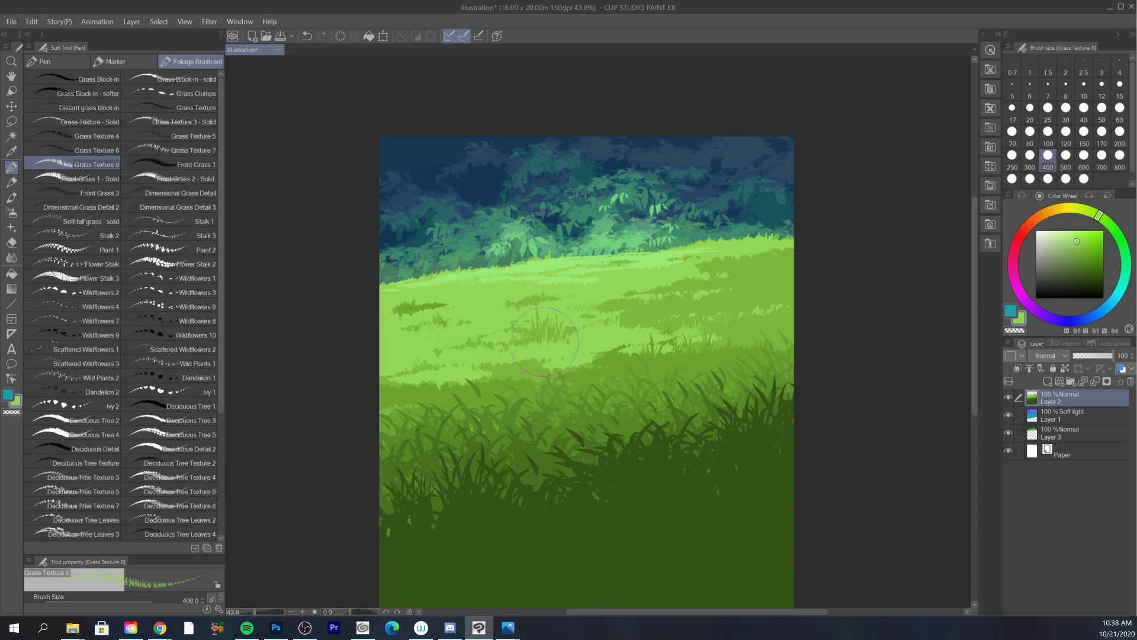
pyautogui.keyDown('alt'); pyautogui.click(585, 364); pyautogui.keyUp('alt')
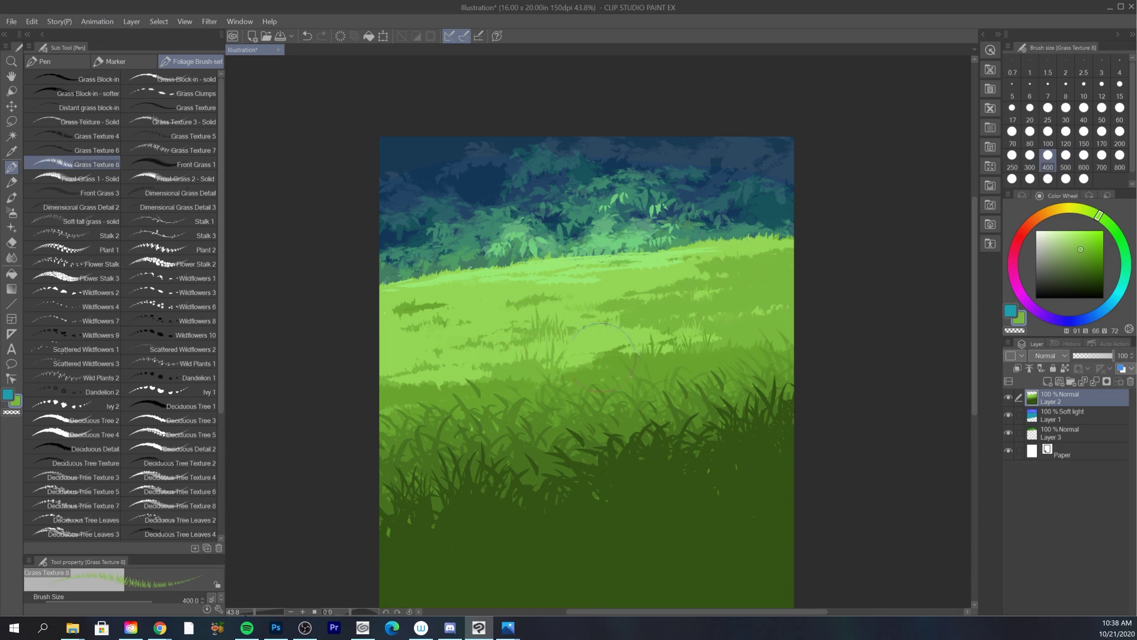
pyautogui.moveTo(589, 361); pyautogui.dragTo(631, 360)
pyautogui.moveTo(465, 384); pyautogui.dragTo(394, 394)
# - Paint pale-green and yellow-green grass highlights on the sunlit slope with the Grass Texture 3 - Solid brush at size 500
pyautogui.hotkey('ctrl', 'space')
pyautogui.moveTo(651, 408)
pyautogui.mouseDown()
pyautogui.moveTo(688, 416)
pyautogui.moveTo(691, 428)
pyautogui.mouseUp()
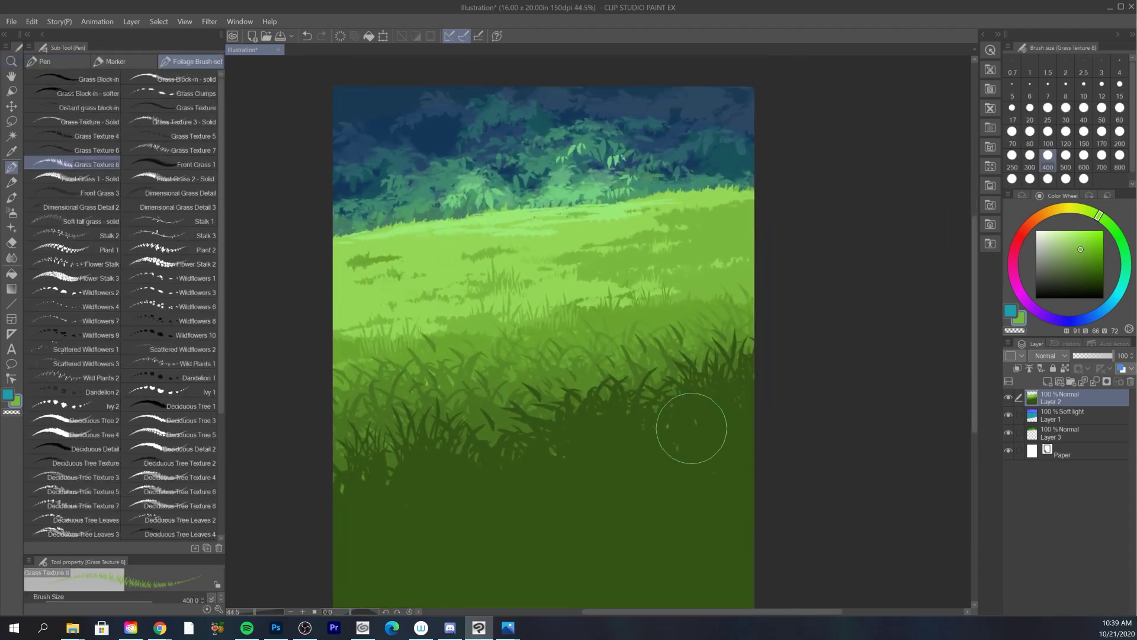
pyautogui.click(178, 207)
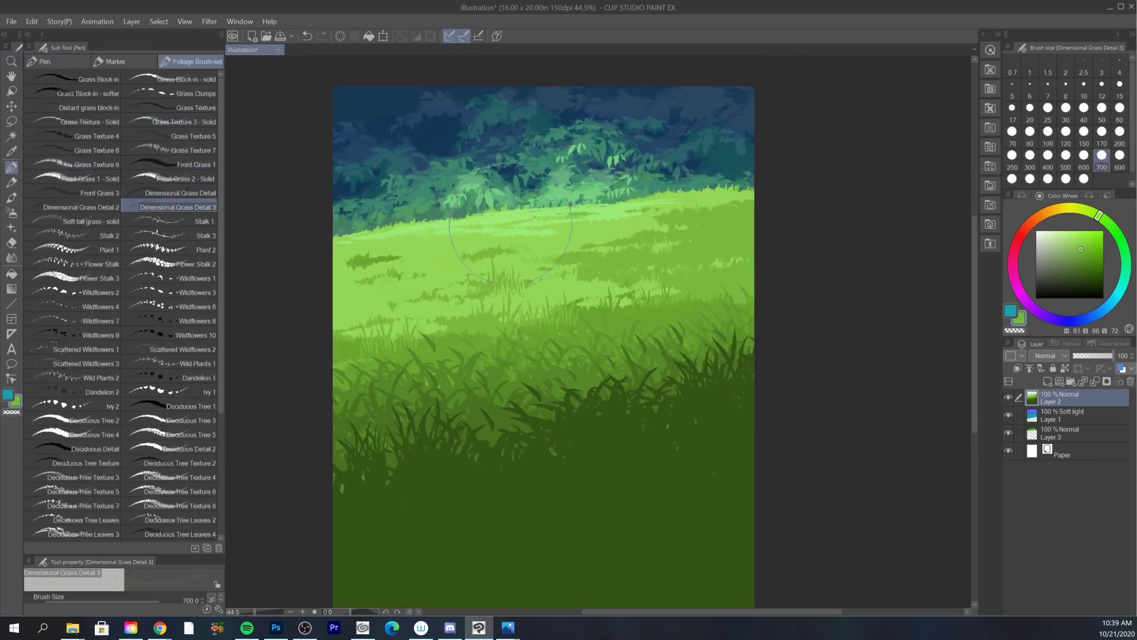
pyautogui.click(183, 122)
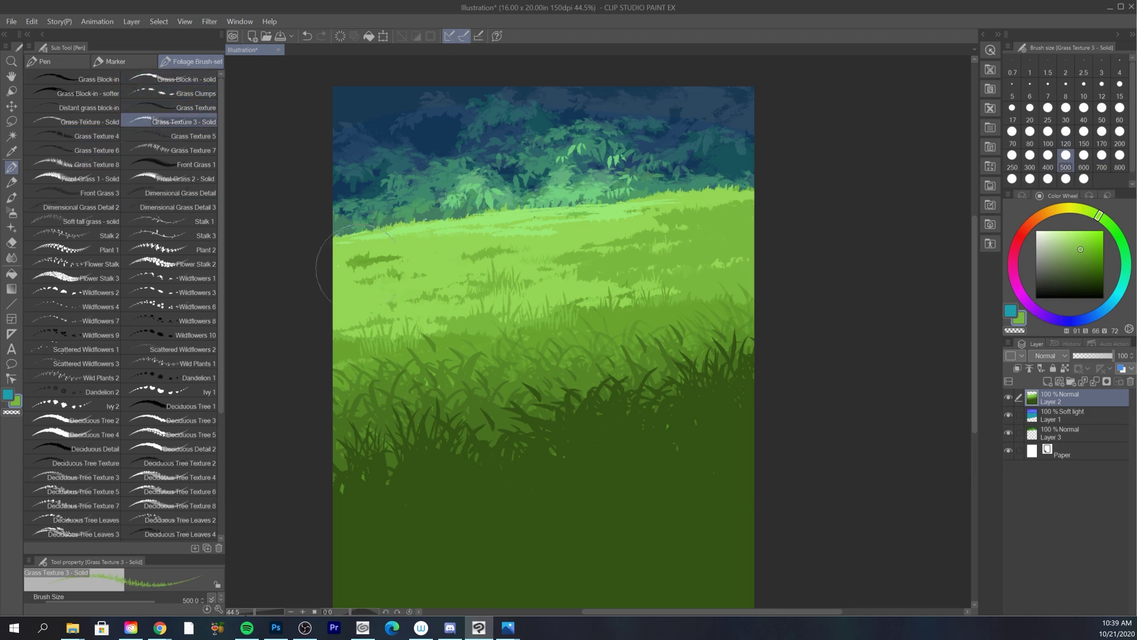
pyautogui.click(1068, 232)
pyautogui.moveTo(507, 259); pyautogui.dragTo(536, 256)
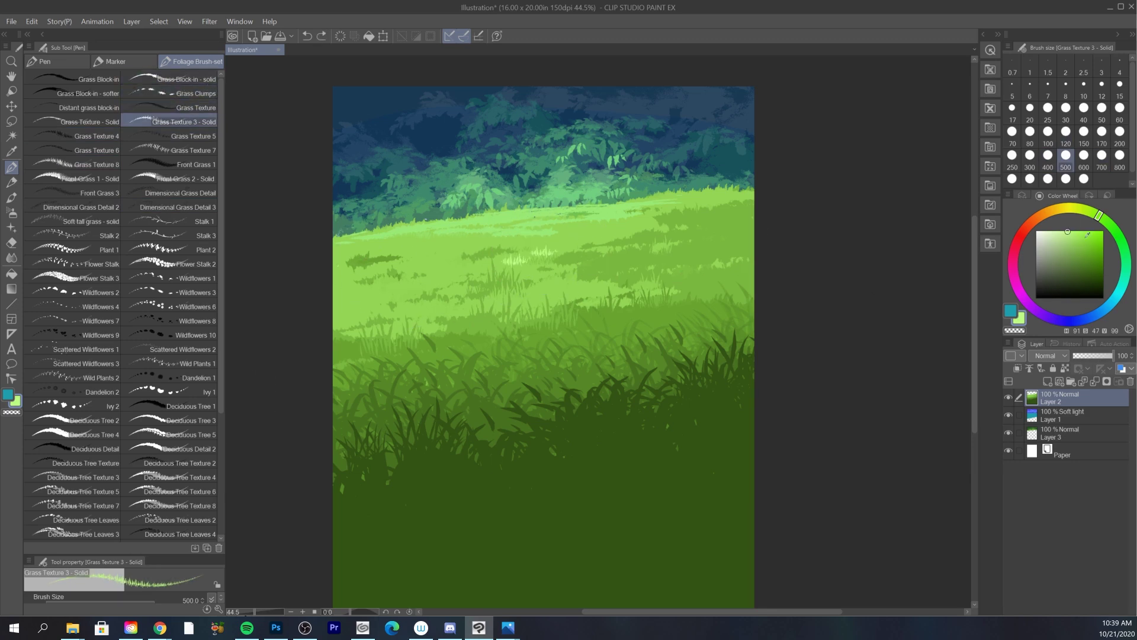
pyautogui.click(1077, 241)
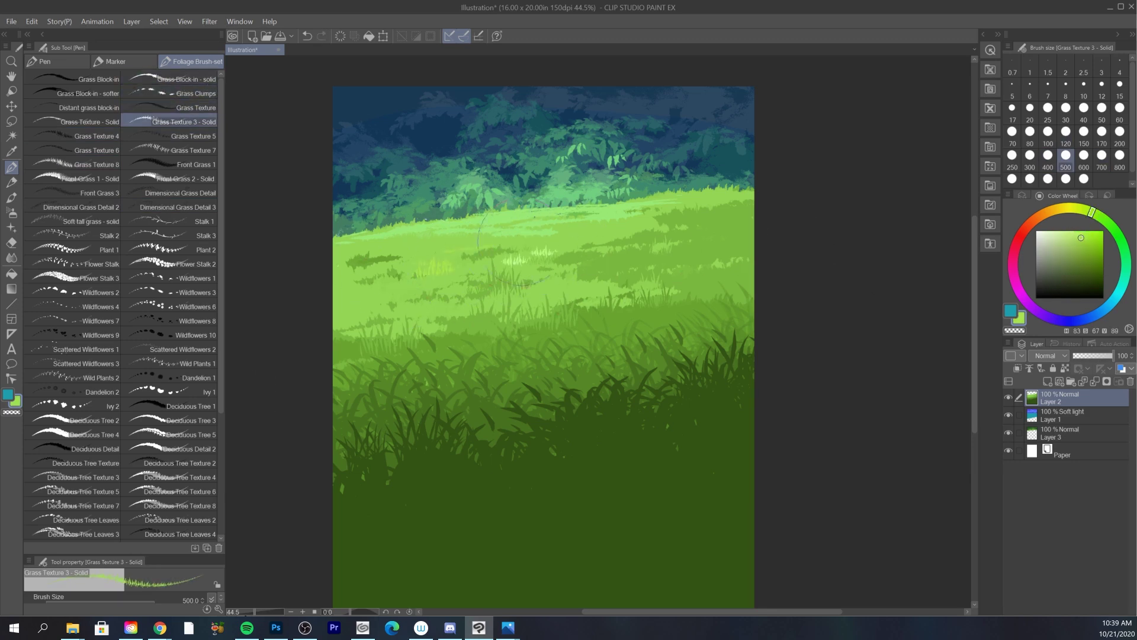
pyautogui.hotkey('ctrl', 'space')
pyautogui.moveTo(752, 362); pyautogui.dragTo(671, 401)
pyautogui.moveTo(671, 402); pyautogui.dragTo(752, 393)
# - Soften the slope's light and dark patches with the Grass Block-in brush at size 700, sampling nearby greens
pyautogui.click(95, 78)
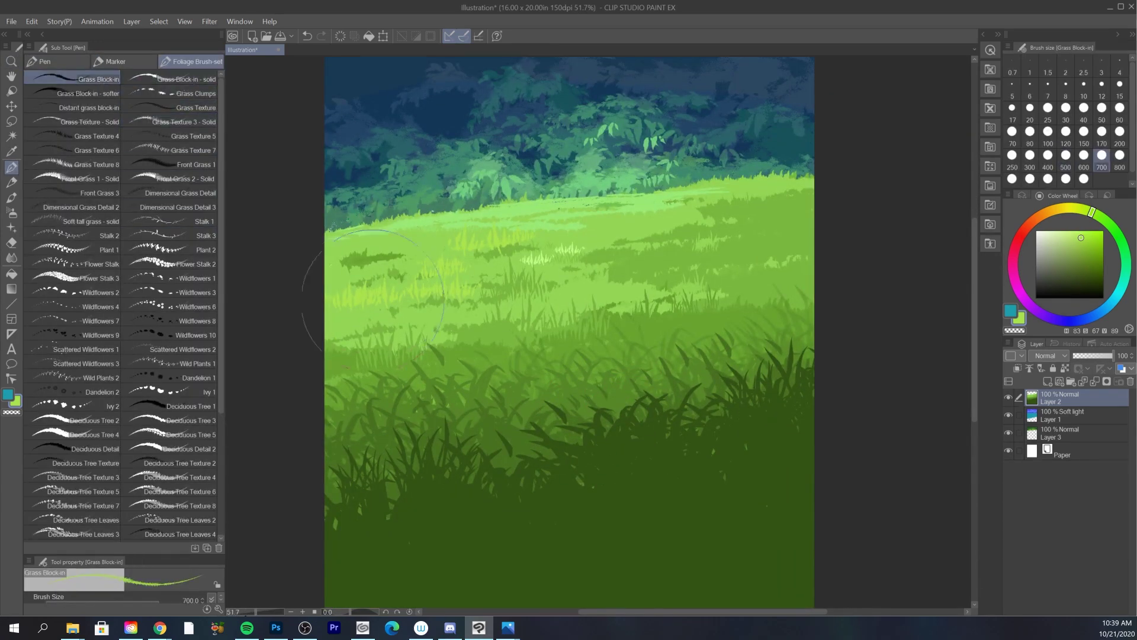
pyautogui.keyDown('alt'); pyautogui.click(527, 242); pyautogui.keyUp('alt')
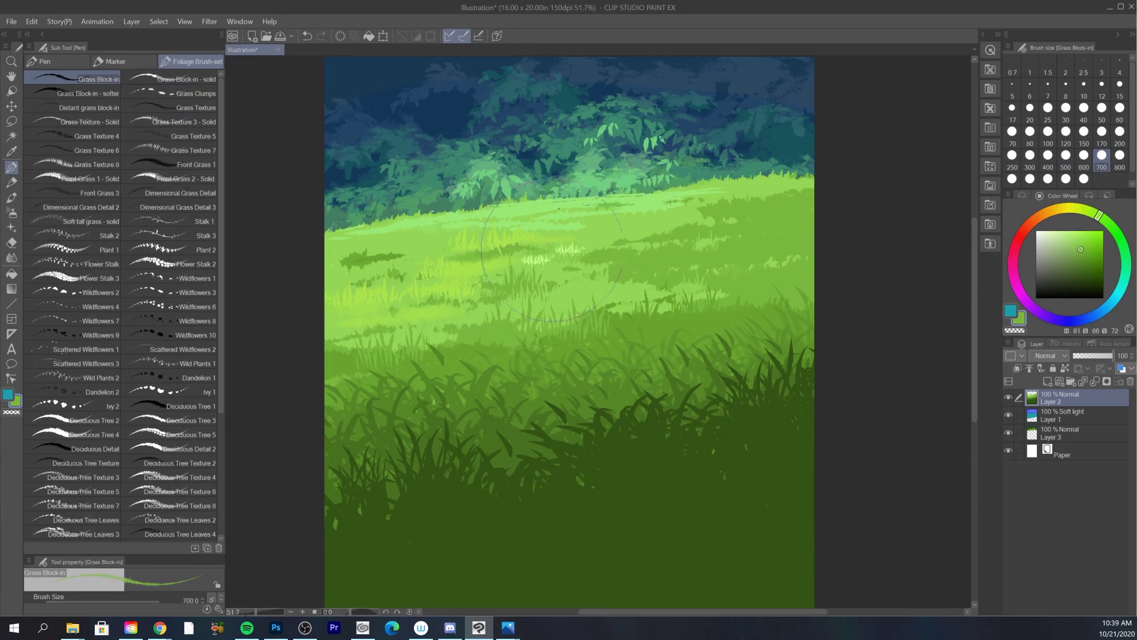
pyautogui.moveTo(460, 333); pyautogui.dragTo(423, 335)
pyautogui.keyDown('alt'); pyautogui.click(622, 308); pyautogui.keyUp('alt')
pyautogui.moveTo(636, 313); pyautogui.dragTo(688, 312)
pyautogui.keyDown('alt'); pyautogui.click(772, 280); pyautogui.keyUp('alt')
pyautogui.keyDown('alt'); pyautogui.click(369, 259); pyautogui.keyUp('alt')
pyautogui.moveTo(362, 260); pyautogui.dragTo(346, 263)
pyautogui.keyDown('alt'); pyautogui.click(601, 204); pyautogui.keyUp('alt')
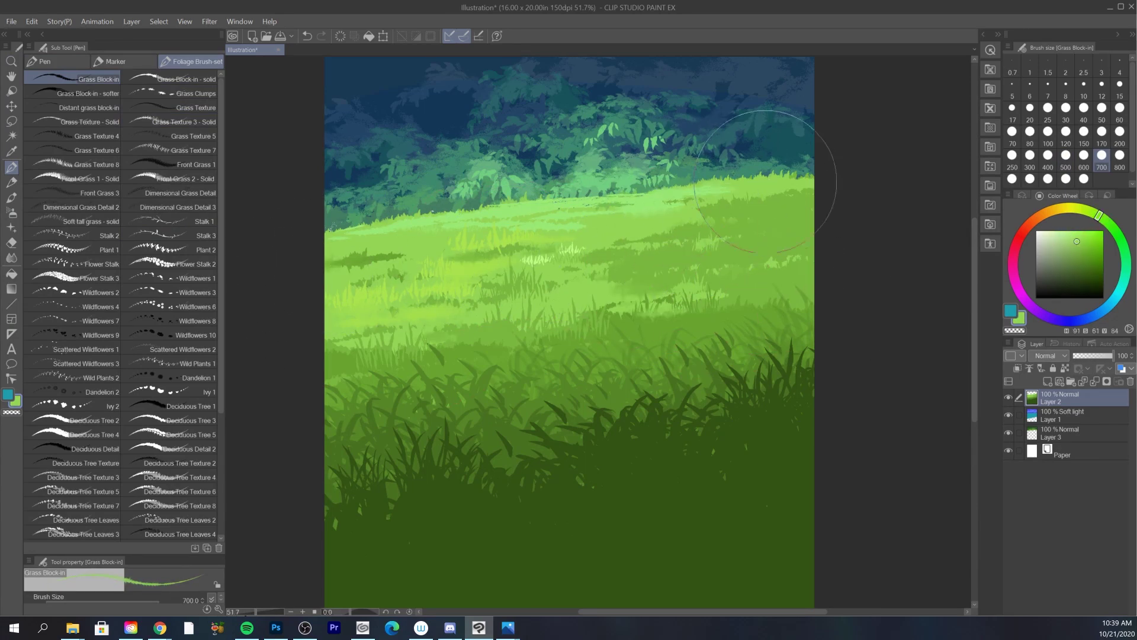
# - Add a new layer in Multiply mode and paint a muted blue-grey shadow across the slope's right side and middle
pyautogui.keyDown('alt'); pyautogui.click(734, 408); pyautogui.keyUp('alt')
pyautogui.click(1047, 381)
pyautogui.click(1049, 356)
pyautogui.click(1049, 47)
pyautogui.click(1116, 297)
pyautogui.moveTo(731, 226); pyautogui.dragTo(792, 217)
pyautogui.hotkey('ctrl', 'z')
pyautogui.moveTo(1062, 246); pyautogui.dragTo(1051, 254)
pyautogui.moveTo(638, 264)
pyautogui.mouseDown()
pyautogui.moveTo(605, 259)
pyautogui.moveTo(684, 251)
pyautogui.moveTo(722, 226)
pyautogui.moveTo(744, 249)
pyautogui.moveTo(720, 209)
pyautogui.moveTo(807, 222)
pyautogui.moveTo(834, 213)
pyautogui.moveTo(686, 272)
pyautogui.moveTo(736, 322)
pyautogui.moveTo(685, 349)
pyautogui.moveTo(565, 345)
pyautogui.moveTo(756, 350)
pyautogui.moveTo(846, 258)
pyautogui.moveTo(723, 365)
pyautogui.moveTo(424, 444)
pyautogui.mouseUp()
# - Darken the foreground grass on the Multiply layer with the Front Grass 1 brush
pyautogui.click(178, 164)
pyautogui.moveTo(551, 414)
pyautogui.mouseDown()
pyautogui.moveTo(508, 462)
pyautogui.moveTo(812, 482)
pyautogui.moveTo(687, 447)
pyautogui.moveTo(703, 340)
pyautogui.mouseUp()
pyautogui.moveTo(770, 444)
pyautogui.mouseDown()
pyautogui.moveTo(553, 462)
pyautogui.moveTo(782, 529)
pyautogui.moveTo(823, 338)
pyautogui.mouseUp()
pyautogui.moveTo(737, 420); pyautogui.dragTo(663, 430)
pyautogui.hotkey('ctrl', '0')
# - Shade the background foliage on the Multiply layer with the Bush brush at size 1500 in blue-grey tones
pyautogui.press('p')
pyautogui.click(198, 107)
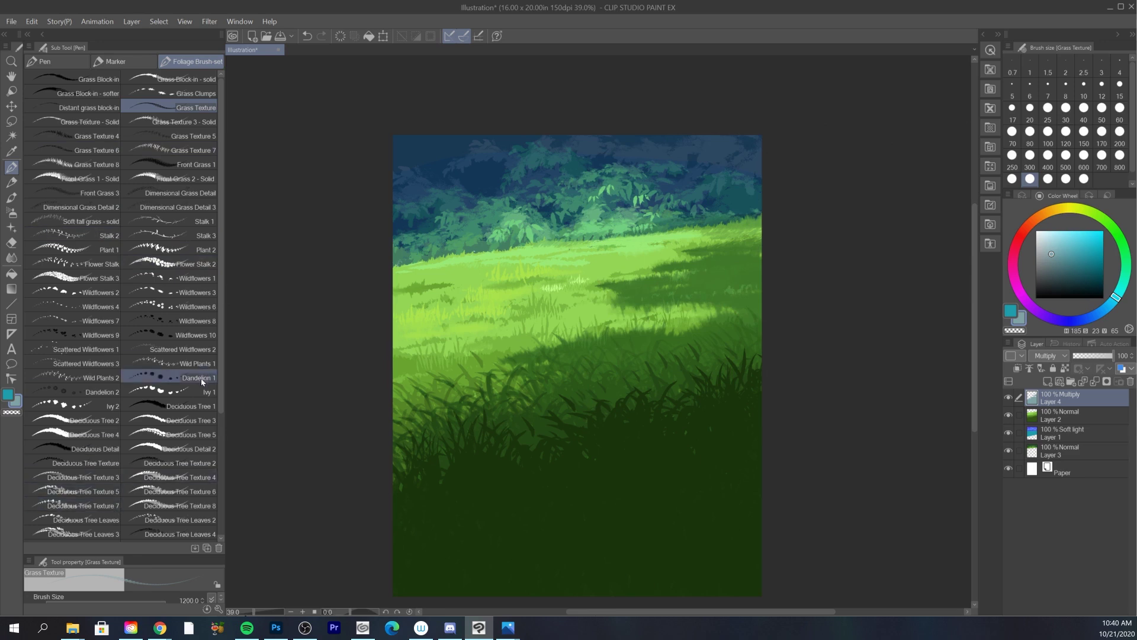
pyautogui.moveTo(221, 373); pyautogui.dragTo(228, 414)
pyautogui.click(110, 490)
pyautogui.click(1053, 248)
pyautogui.moveTo(786, 124)
pyautogui.mouseDown()
pyautogui.moveTo(634, 11)
pyautogui.moveTo(477, 101)
pyautogui.moveTo(622, 53)
pyautogui.moveTo(687, 91)
pyautogui.mouseUp()
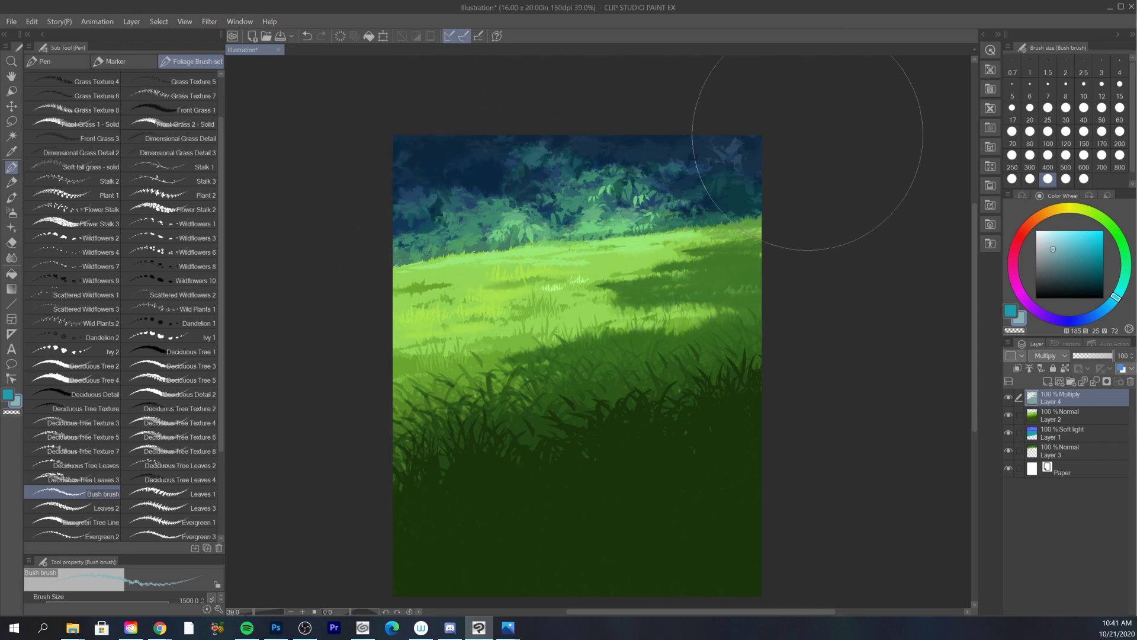
pyautogui.keyDown('alt'); pyautogui.click(728, 149); pyautogui.keyUp('alt')
pyautogui.moveTo(491, 186)
pyautogui.mouseDown()
pyautogui.moveTo(495, 216)
pyautogui.moveTo(793, 304)
pyautogui.moveTo(747, 215)
pyautogui.mouseUp()
# - Add a new normal layer and paint light-green tall grass along the right crest with Soft tall grass - solid at size 300
pyautogui.hotkey('ctrl', 'space')
pyautogui.moveTo(686, 311)
pyautogui.mouseDown()
pyautogui.moveTo(648, 347)
pyautogui.moveTo(764, 325)
pyautogui.mouseUp()
pyautogui.hotkey('ctrl', 'shift', 'n')
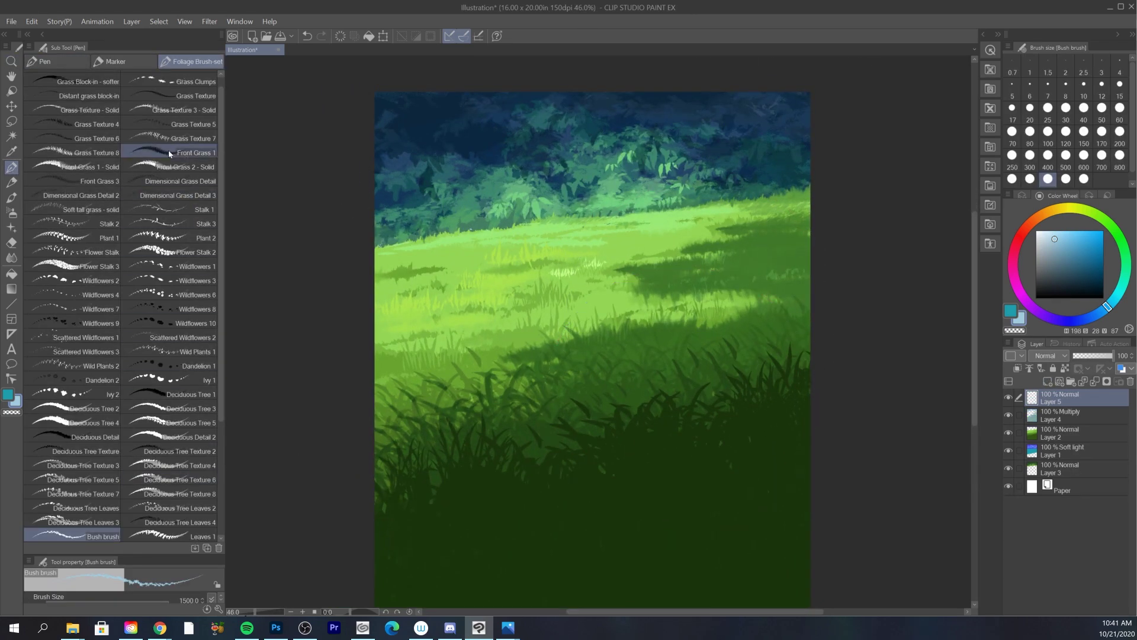
pyautogui.click(102, 211)
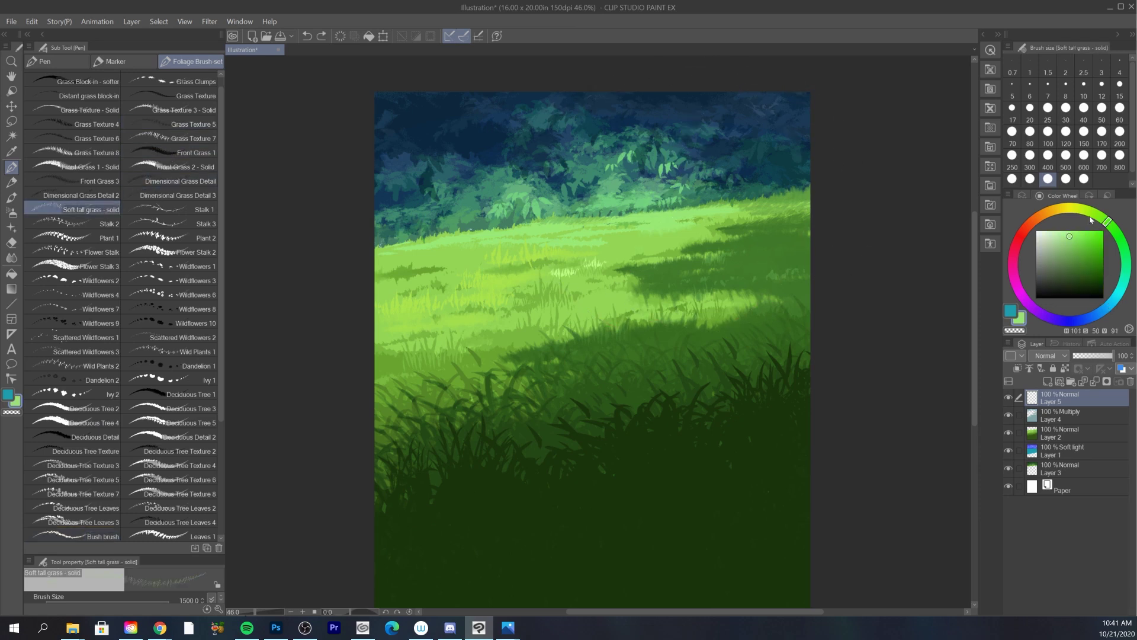
pyautogui.click(1029, 160)
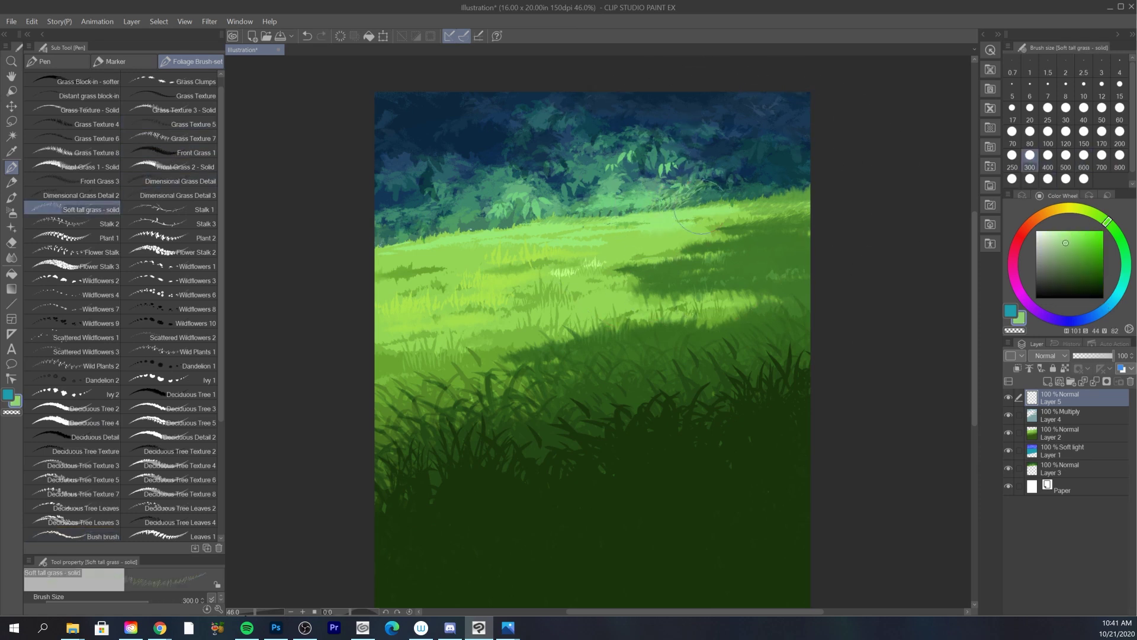
pyautogui.click(1096, 214)
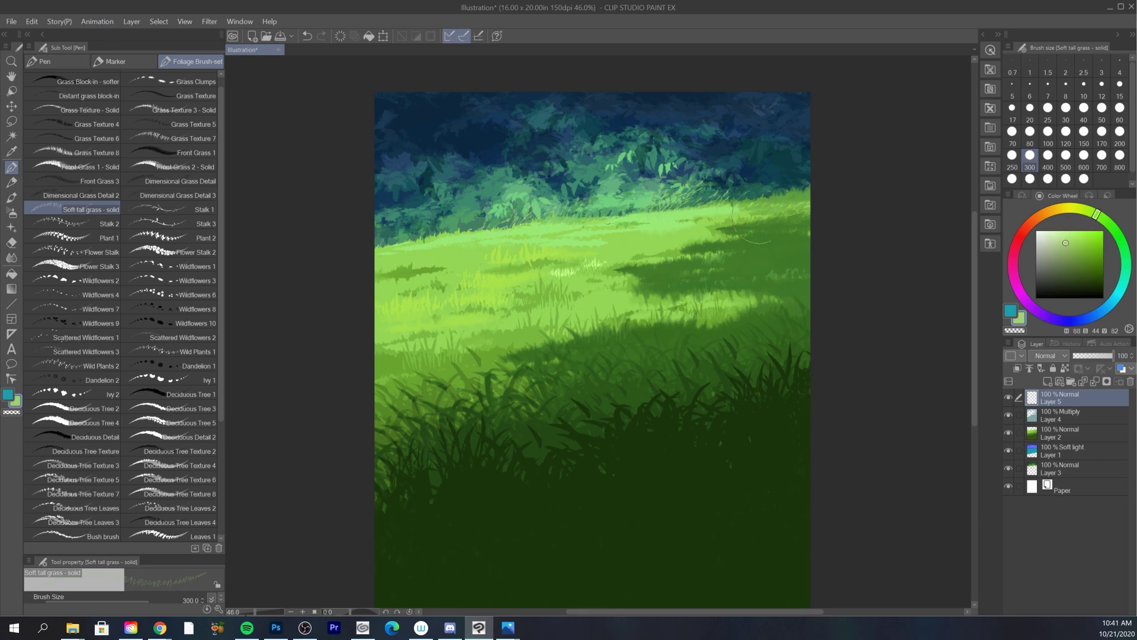
# - Paint thin stalks on the crest, mid-slope and shadow edge with the Stalk 1 and Stalk 2 brushes, reducing the size to 200
pyautogui.click(178, 209)
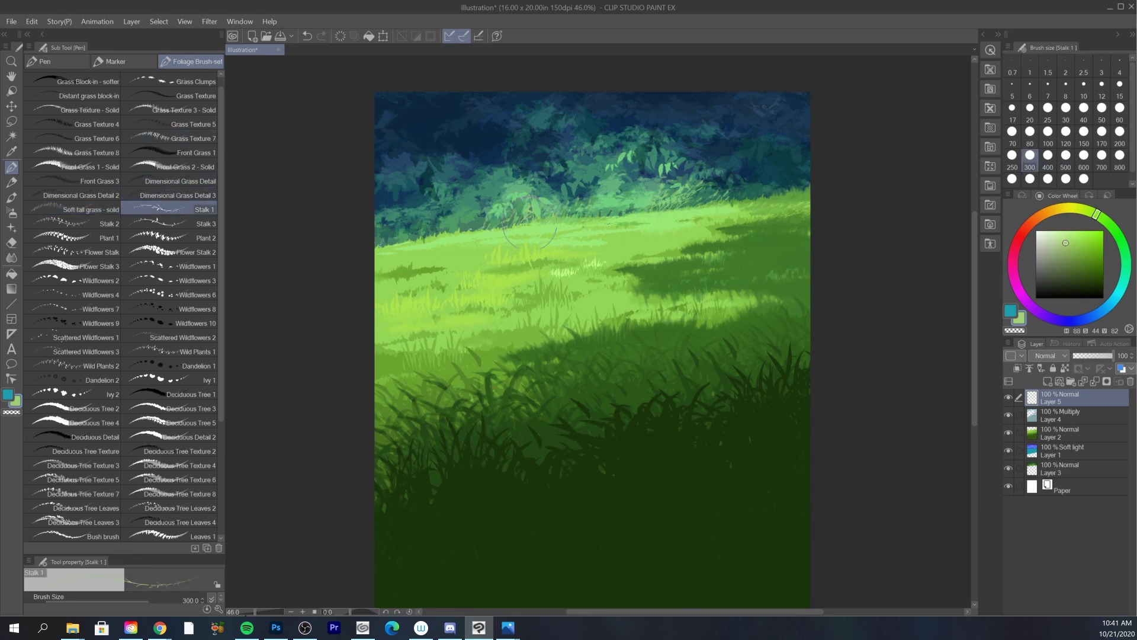
pyautogui.click(1120, 131)
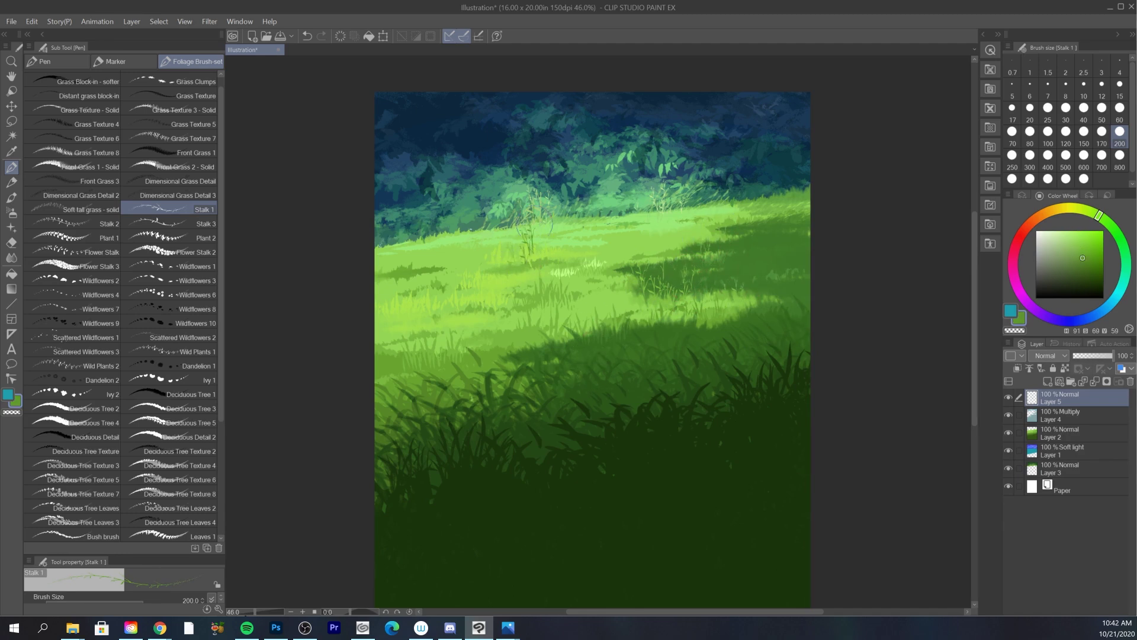
pyautogui.click(94, 225)
pyautogui.moveTo(511, 259); pyautogui.dragTo(524, 251)
pyautogui.press('[')
pyautogui.press('[')
pyautogui.press('[')
pyautogui.press('[')
pyautogui.keyDown('alt'); pyautogui.click(462, 231); pyautogui.keyUp('alt')
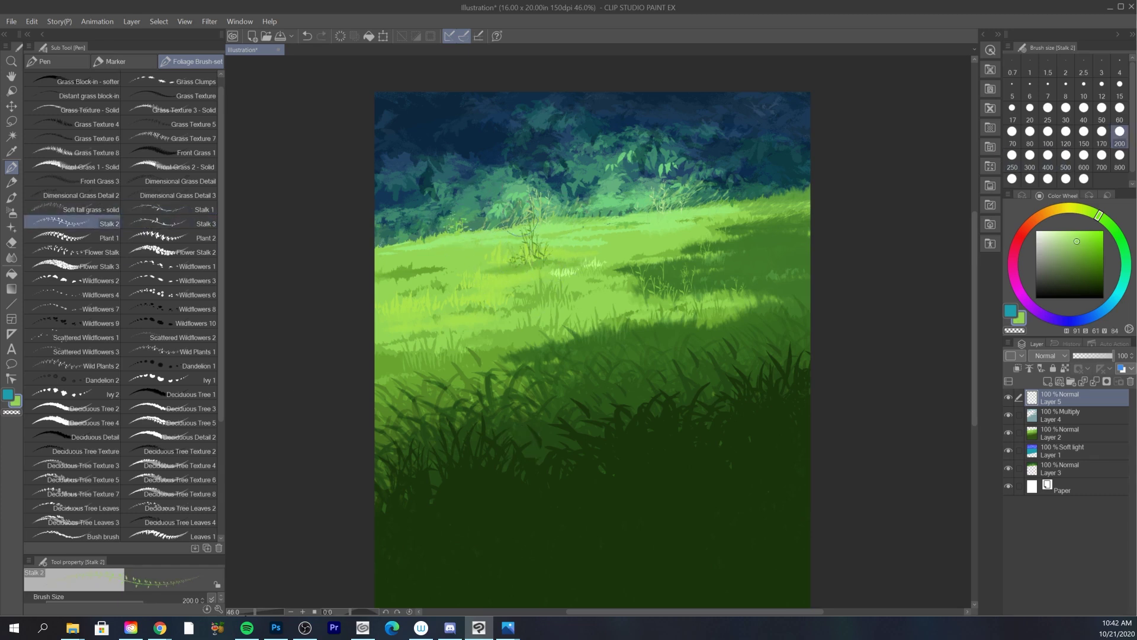
# - Add dark-green leaves to the mid-slope stalk and light-green stalks at the shadow edge with the Stalk 2 brush at size 200
pyautogui.moveTo(680, 358)
pyautogui.mouseDown()
pyautogui.moveTo(665, 411)
pyautogui.moveTo(693, 391)
pyautogui.mouseUp()
pyautogui.moveTo(533, 296); pyautogui.dragTo(546, 287)
pyautogui.keyDown('alt'); pyautogui.click(453, 208); pyautogui.keyUp('alt')
pyautogui.moveTo(456, 171); pyautogui.dragTo(454, 220)
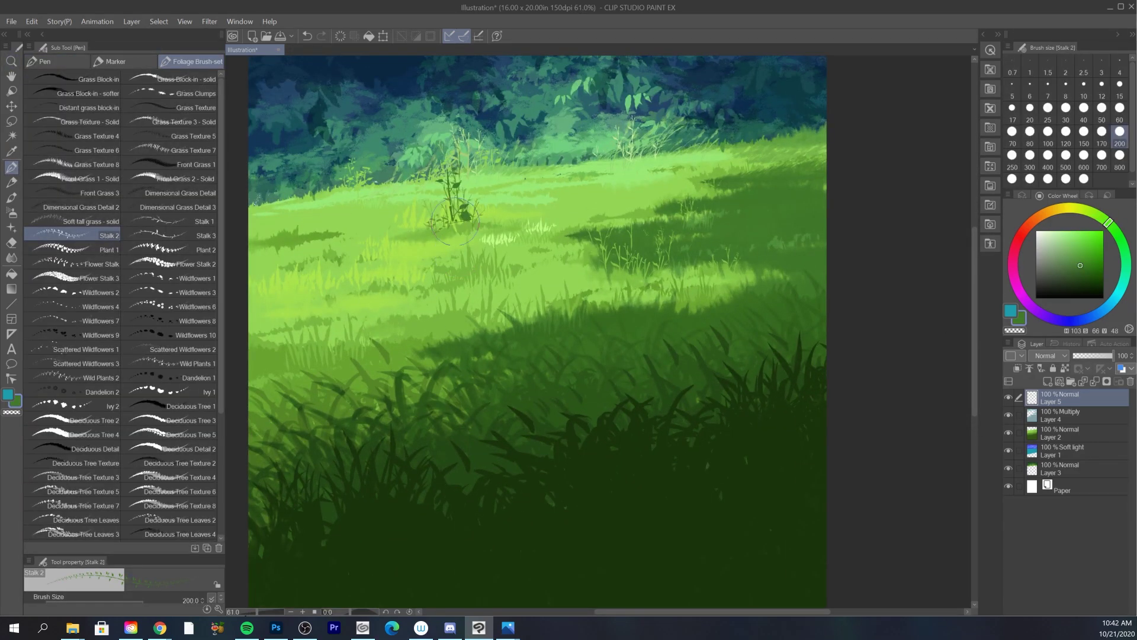
pyautogui.keyDown('alt'); pyautogui.click(630, 302); pyautogui.keyUp('alt')
pyautogui.moveTo(644, 237); pyautogui.dragTo(637, 276)
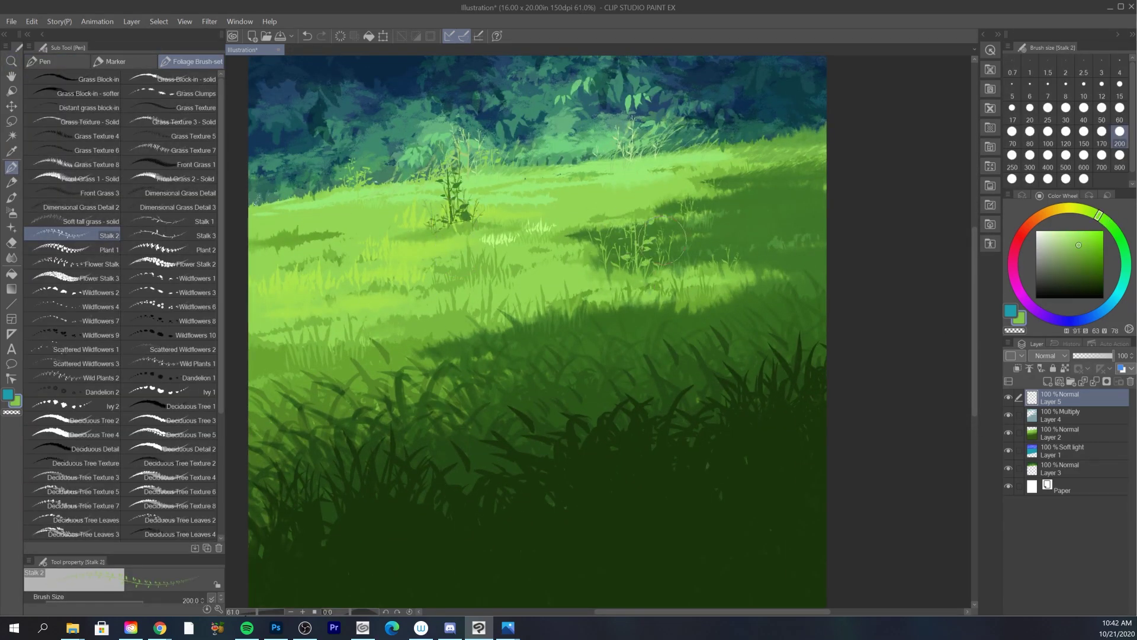
# - Paint leafy plants at the shadow edge, right crest and beside the mid-slope stalk with the Plant 1 brush at size 500
pyautogui.click(89, 249)
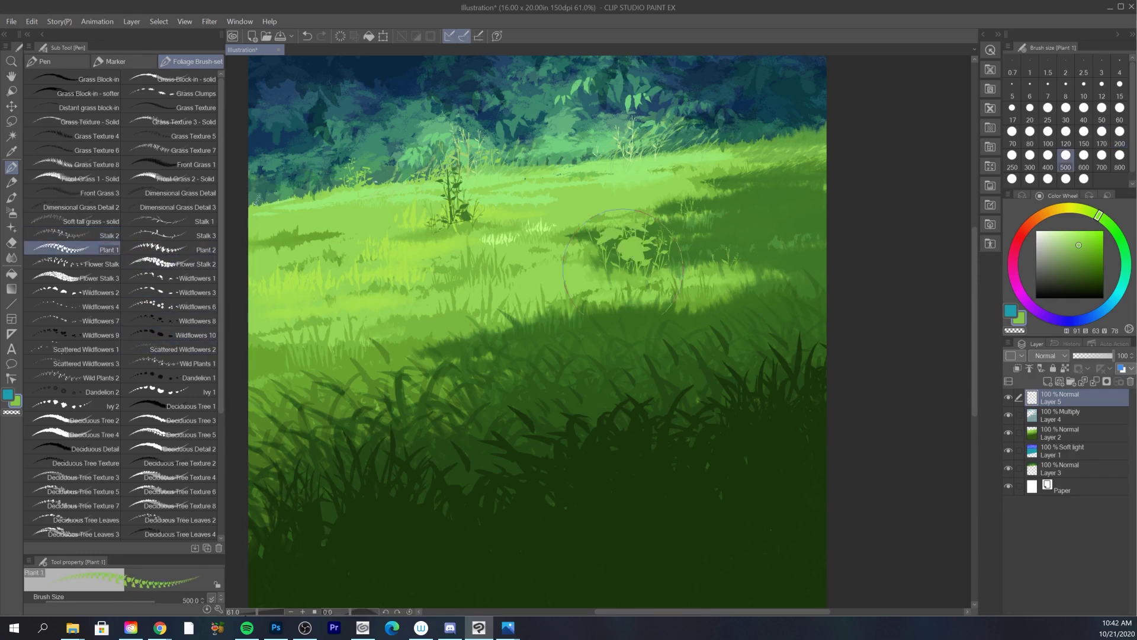
pyautogui.moveTo(676, 254); pyautogui.dragTo(717, 252)
pyautogui.moveTo(722, 190); pyautogui.dragTo(749, 178)
pyautogui.keyDown('alt'); pyautogui.click(762, 182); pyautogui.keyUp('alt')
pyautogui.keyDown('alt'); pyautogui.click(578, 275); pyautogui.keyUp('alt')
pyautogui.keyDown('alt'); pyautogui.click(592, 246); pyautogui.keyUp('alt')
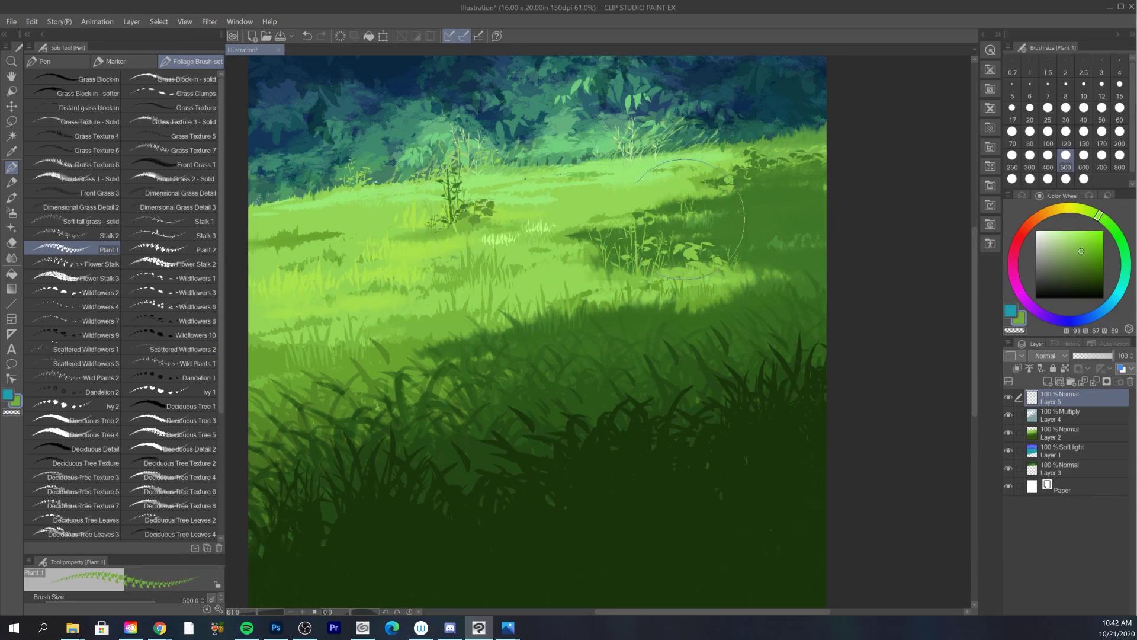
# - Add Plant 1 leaves around the mid-slope stalk and on the crest below the bushes, using sampled greens
pyautogui.keyDown('alt'); pyautogui.click(575, 177); pyautogui.keyUp('alt')
pyautogui.keyDown('alt'); pyautogui.click(667, 156); pyautogui.keyUp('alt')
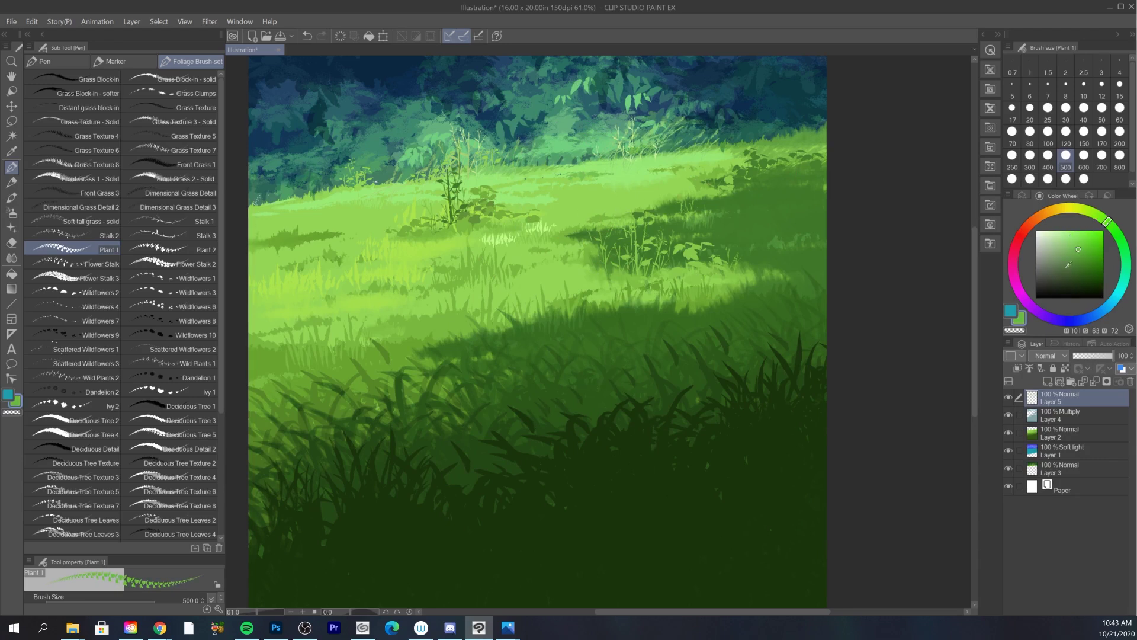
pyautogui.keyDown('alt'); pyautogui.click(653, 140); pyautogui.keyUp('alt')
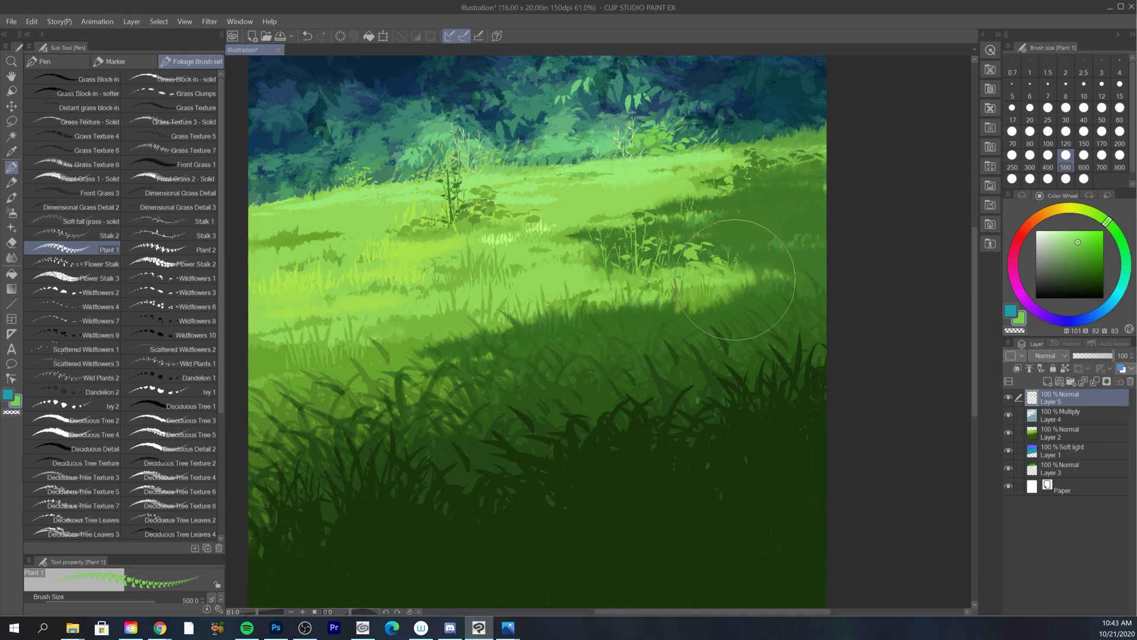
pyautogui.keyDown('alt'); pyautogui.click(596, 155); pyautogui.keyUp('alt')
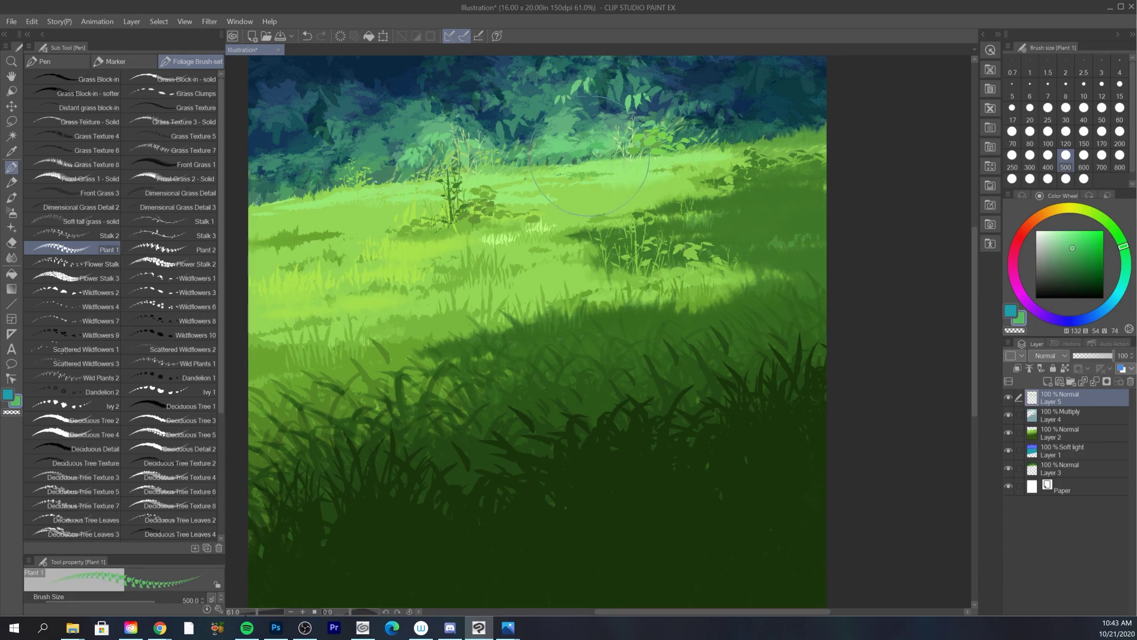
pyautogui.keyDown('alt'); pyautogui.click(696, 119); pyautogui.keyUp('alt')
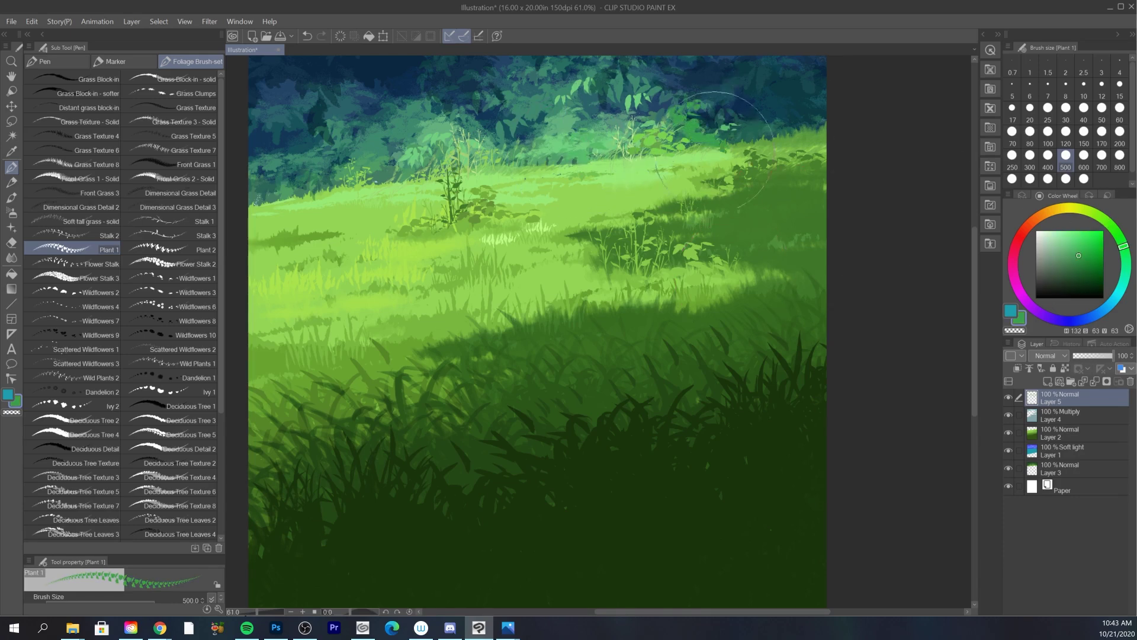
# - Paint darker green Plant 1 foliage in the shaded area at the slope's right edge
pyautogui.press('/')
pyautogui.moveTo(707, 344); pyautogui.dragTo(652, 346)
pyautogui.moveTo(744, 348); pyautogui.dragTo(770, 347)
pyautogui.keyDown('alt'); pyautogui.click(714, 339); pyautogui.keyUp('alt')
pyautogui.moveTo(722, 249)
pyautogui.mouseDown()
pyautogui.moveTo(703, 255)
pyautogui.moveTo(762, 269)
pyautogui.mouseUp()
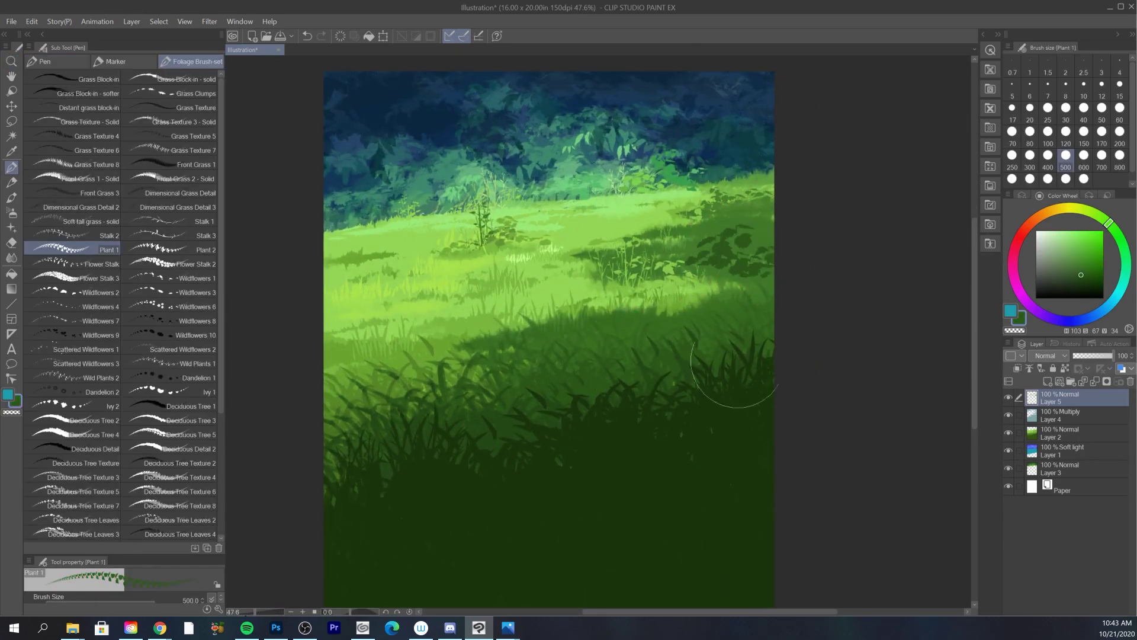
# - Paint a mid-green leafy plant on the slope's left side with the Plant 2 brush at size 500, using sampled greens
pyautogui.click(178, 249)
pyautogui.keyDown('alt'); pyautogui.click(380, 246); pyautogui.keyUp('alt')
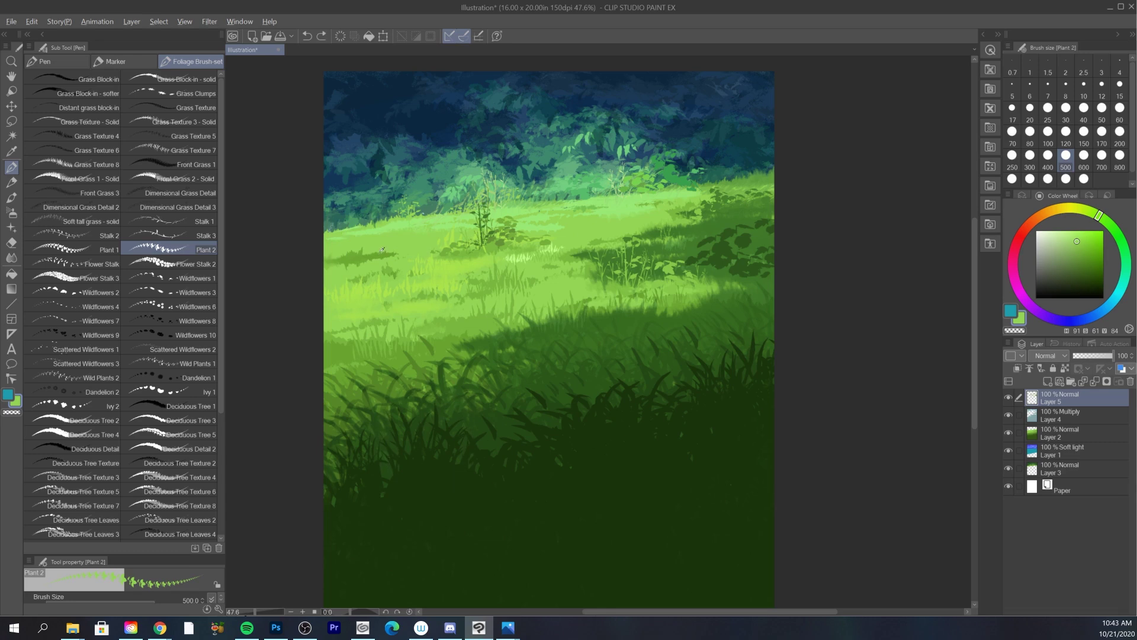
pyautogui.click(335, 261)
pyautogui.click(400, 273)
pyautogui.hotkey('ctrl', 'z')
pyautogui.keyDown('alt'); pyautogui.click(482, 234); pyautogui.keyUp('alt')
pyautogui.click(398, 258)
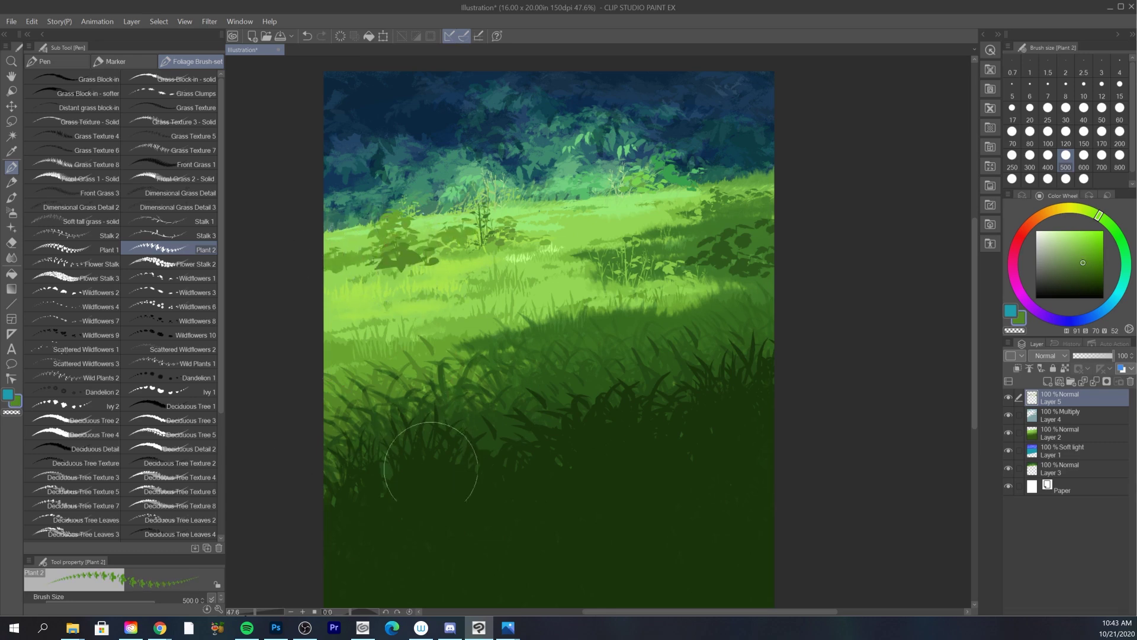
# - Enlarge the Plant 2 brush and stamp large dark-green plants at the right and left of the foreground
pyautogui.hotkey('ctrl', 'space')
pyautogui.moveTo(653, 302)
pyautogui.mouseDown()
pyautogui.moveTo(601, 409)
pyautogui.moveTo(668, 298)
pyautogui.mouseUp()
pyautogui.keyDown('alt'); pyautogui.click(693, 358); pyautogui.keyUp('alt')
pyautogui.press(']')
pyautogui.press(']')
pyautogui.press(']')
pyautogui.press(']')
pyautogui.click(672, 382)
pyautogui.click(678, 338)
pyautogui.hotkey('ctrl', 'space')
pyautogui.moveTo(679, 372)
pyautogui.mouseDown()
pyautogui.moveTo(640, 494)
pyautogui.moveTo(614, 482)
pyautogui.mouseUp()
pyautogui.click(406, 375)
# - Paint tall dark stalks rising from the foreground plants on the left and right with the Stalk 3 brush
pyautogui.click(169, 235)
pyautogui.moveTo(413, 415)
pyautogui.mouseDown()
pyautogui.moveTo(398, 305)
pyautogui.moveTo(388, 320)
pyautogui.mouseUp()
pyautogui.hotkey('ctrl', 'z')
pyautogui.moveTo(388, 379); pyautogui.dragTo(398, 310)
pyautogui.moveTo(382, 379); pyautogui.dragTo(384, 309)
pyautogui.moveTo(726, 332); pyautogui.dragTo(725, 237)
pyautogui.moveTo(747, 308); pyautogui.dragTo(750, 225)
# - Paint small stalks along the left and right ends of the crest with the Stalk 3 brush at size 500, using sampled greens
pyautogui.hotkey('ctrl', 'space')
pyautogui.moveTo(762, 266)
pyautogui.mouseDown()
pyautogui.moveTo(652, 548)
pyautogui.moveTo(746, 376)
pyautogui.mouseUp()
pyautogui.moveTo(765, 415); pyautogui.dragTo(715, 384)
pyautogui.keyDown('alt'); pyautogui.click(460, 276); pyautogui.keyUp('alt')
pyautogui.press('b')
pyautogui.click(15, 170)
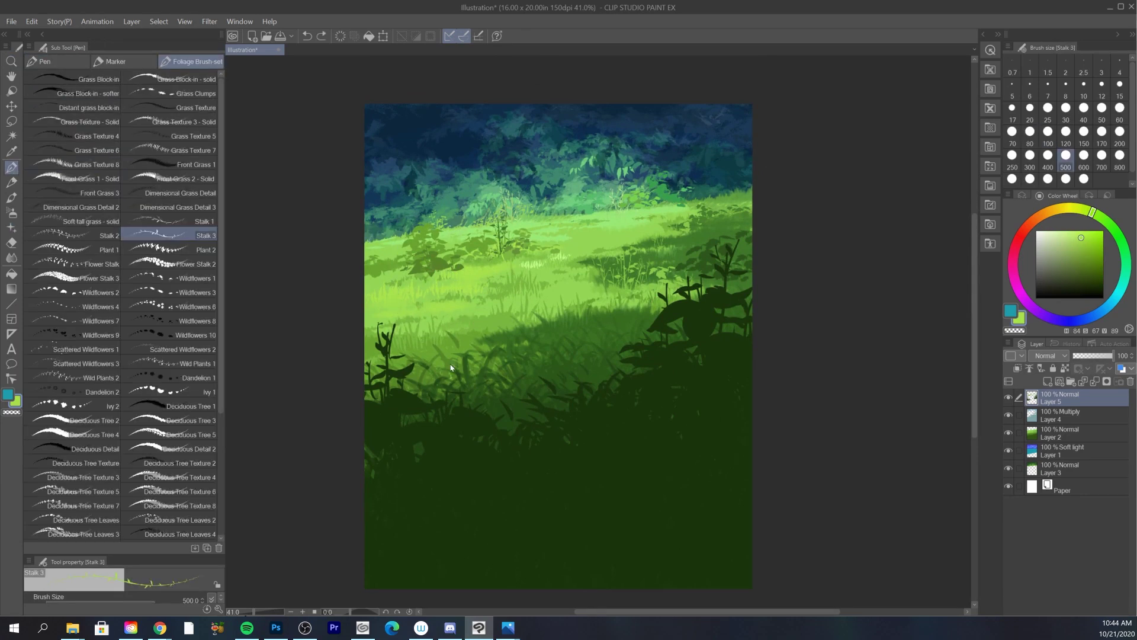
pyautogui.keyDown('alt'); pyautogui.click(562, 416); pyautogui.keyUp('alt')
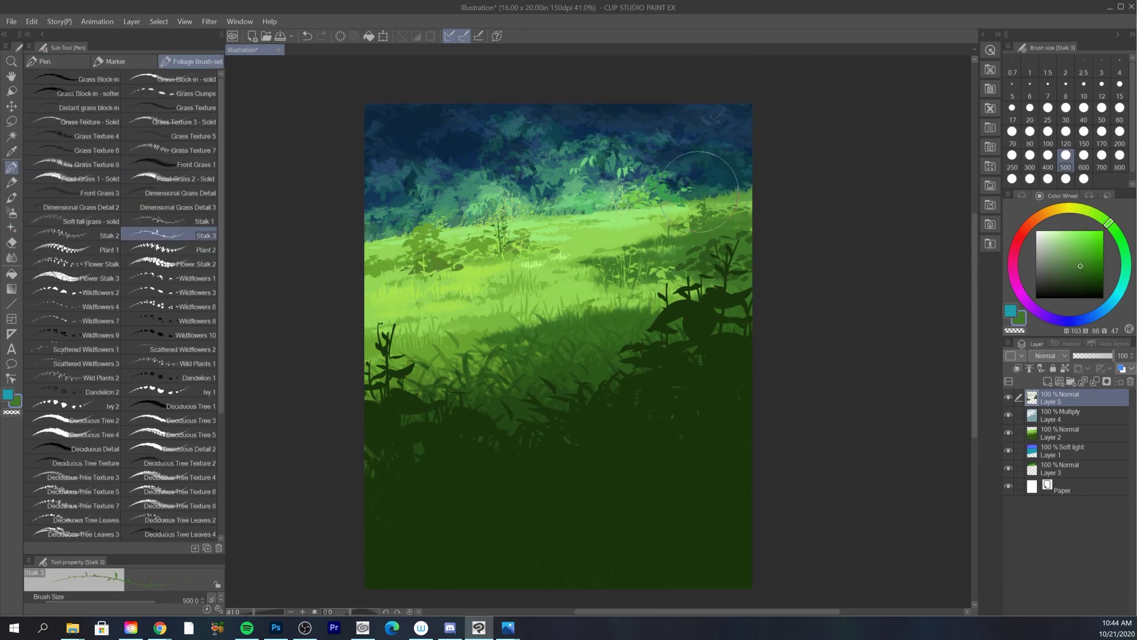
pyautogui.keyDown('alt'); pyautogui.click(566, 569); pyautogui.keyUp('alt')
pyautogui.keyDown('alt'); pyautogui.click(542, 311); pyautogui.keyUp('alt')
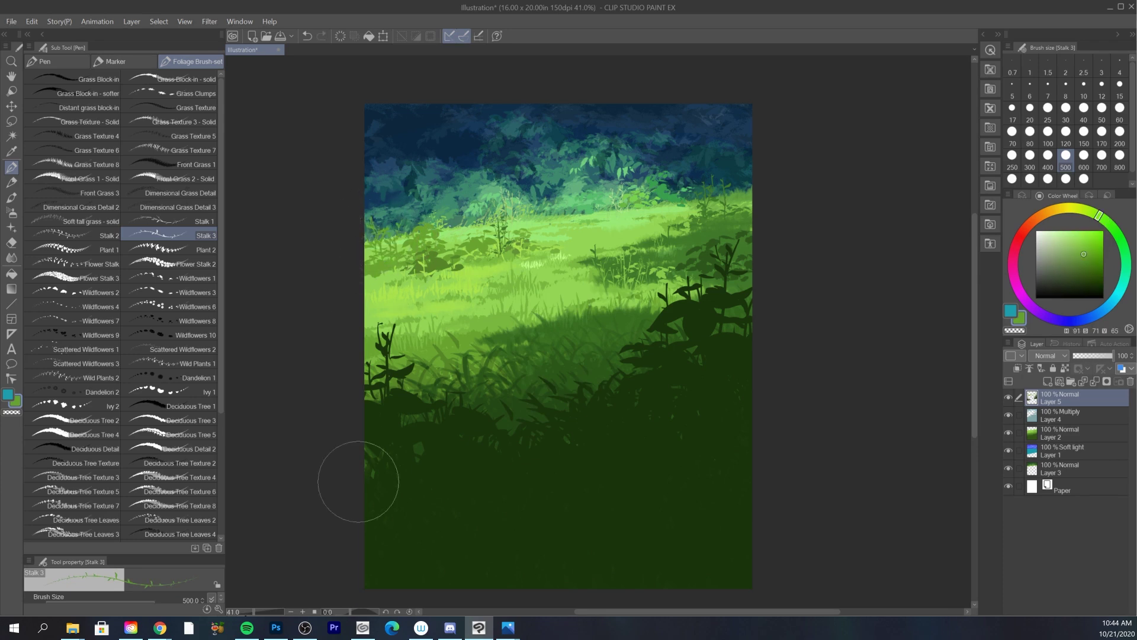
# - Paint a stalk at the crest's left end with the Stalk 3 brush and add a new layer above for wildflowers
pyautogui.moveTo(417, 222); pyautogui.dragTo(414, 188)
pyautogui.keyDown('alt'); pyautogui.click(521, 265); pyautogui.keyUp('alt')
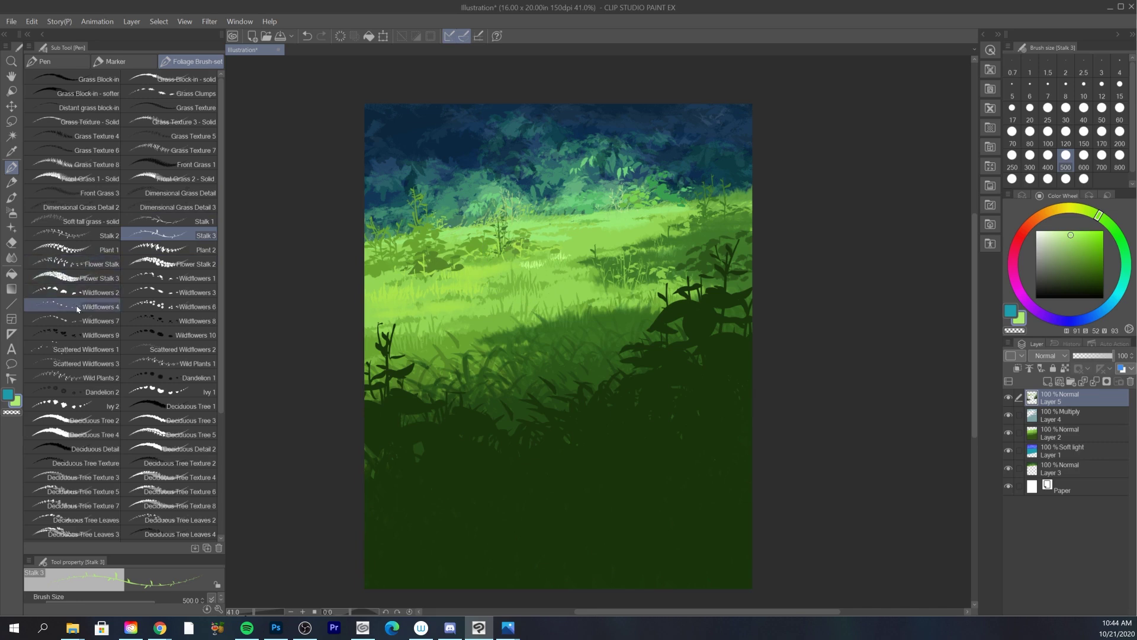
pyautogui.click(172, 306)
pyautogui.click(1047, 382)
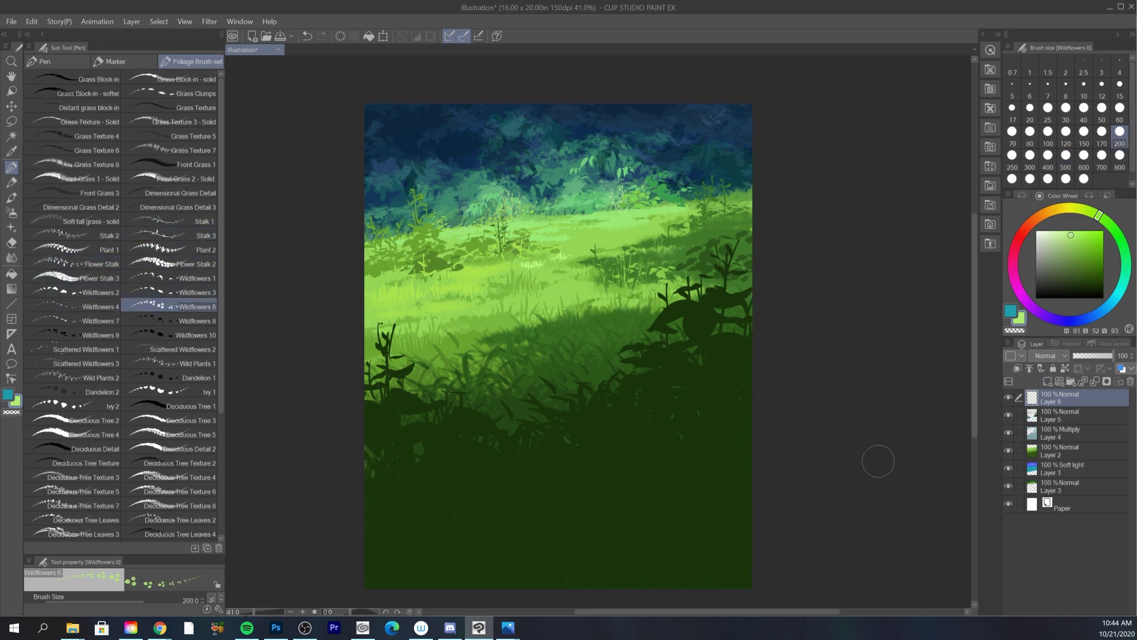
# - Scatter pale-yellow wildflowers from the far crest down the sunlit slope with the Wildflowers 7 brush, enlarging it from 80 through 120 to 150 and beyond
pyautogui.click(83, 320)
pyautogui.keyDown('alt'); pyautogui.click(624, 227); pyautogui.keyUp('alt')
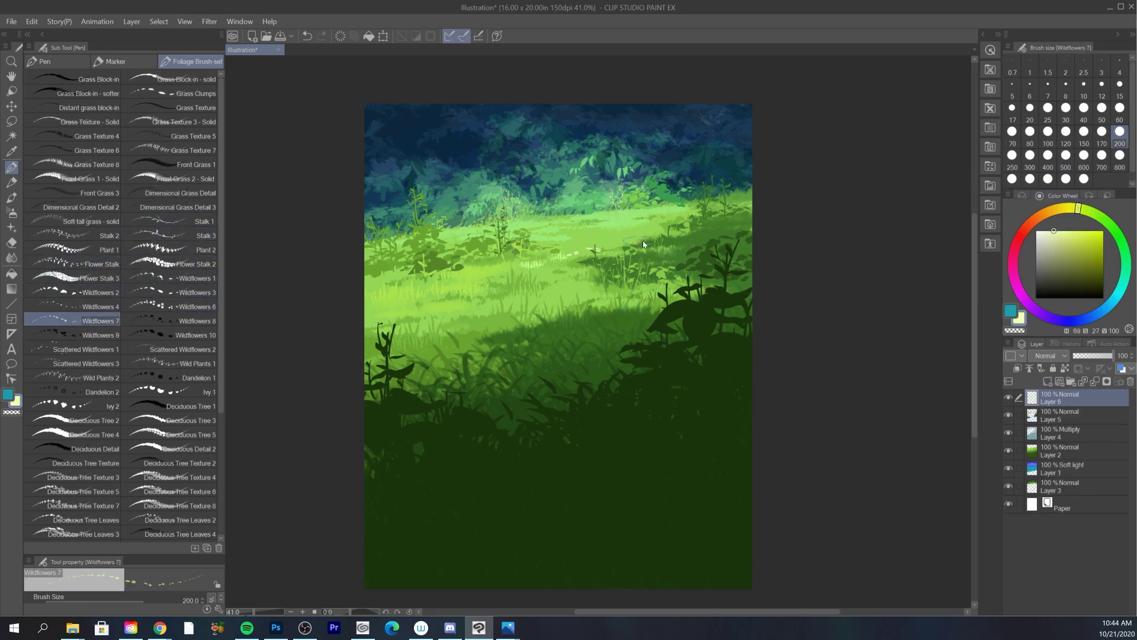
pyautogui.press('[')
pyautogui.press('[')
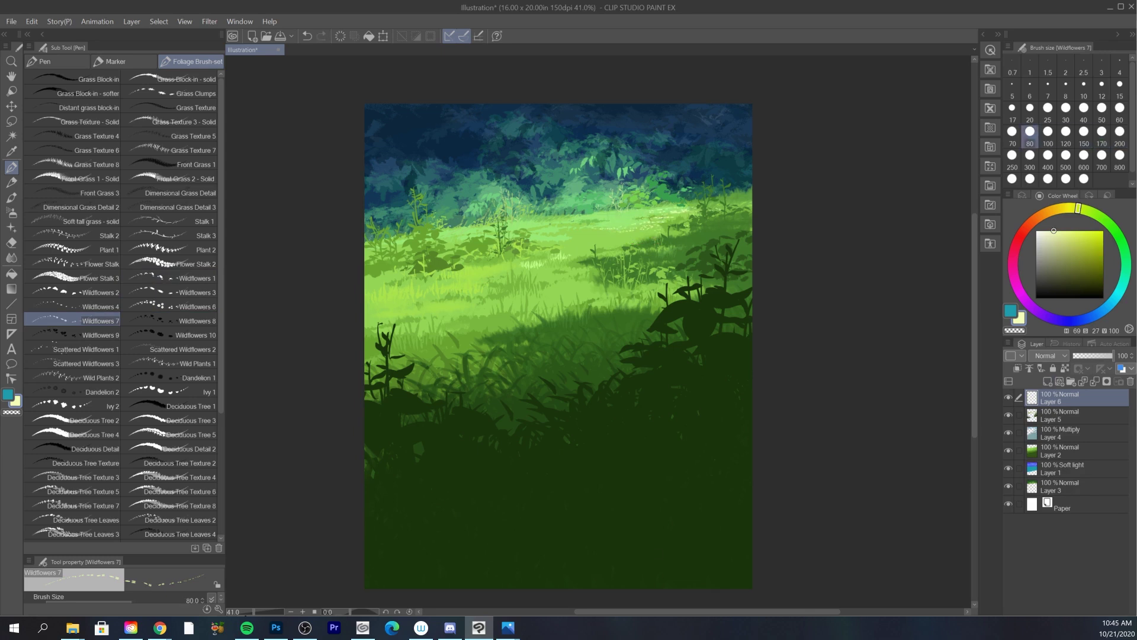
pyautogui.press(']')
pyautogui.press(']')
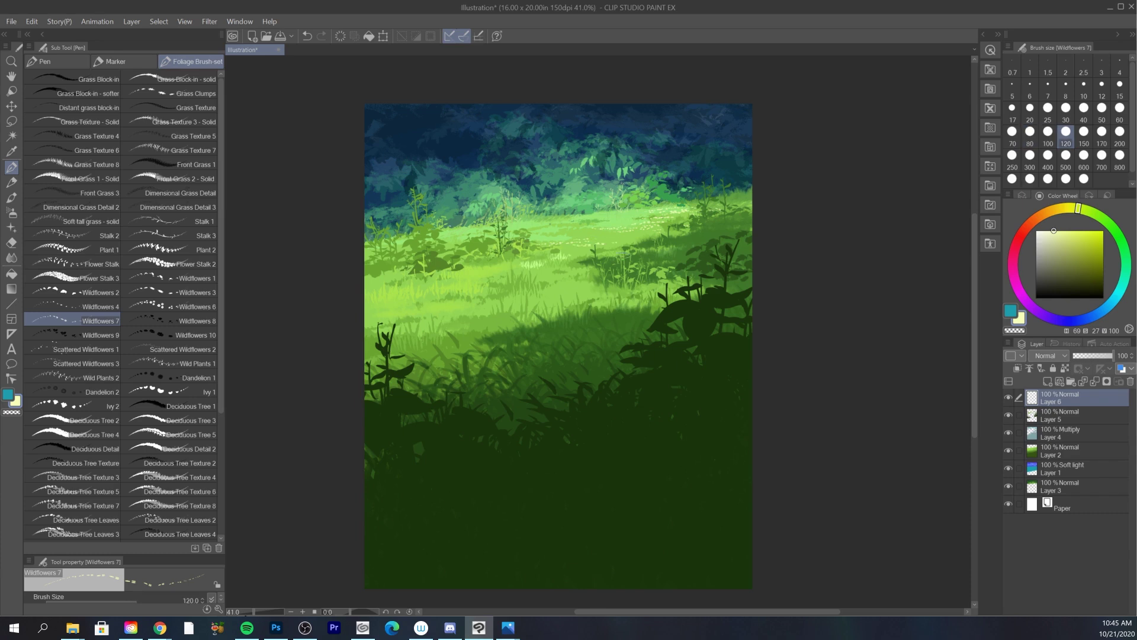
pyautogui.press(']')
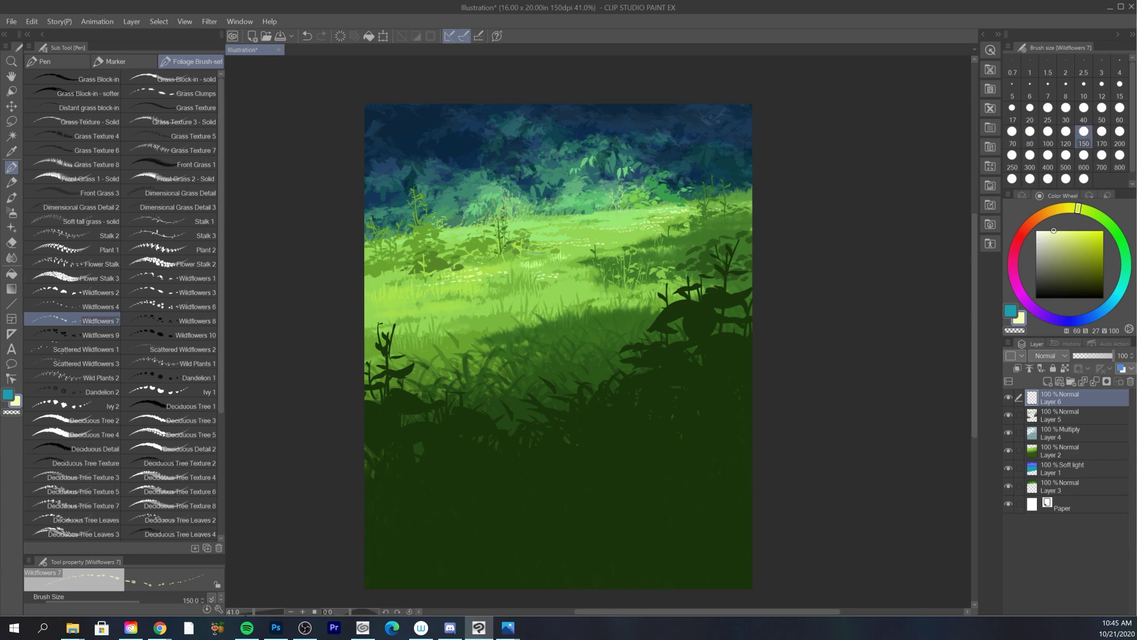
pyautogui.press(']')
pyautogui.press(']')
pyautogui.press(']')
# - Add pale flower clusters mid-slope with Wildflowers 2 at size 80, and muted olive ones along the shadow with Wildflowers 4 at size 500
pyautogui.click(94, 292)
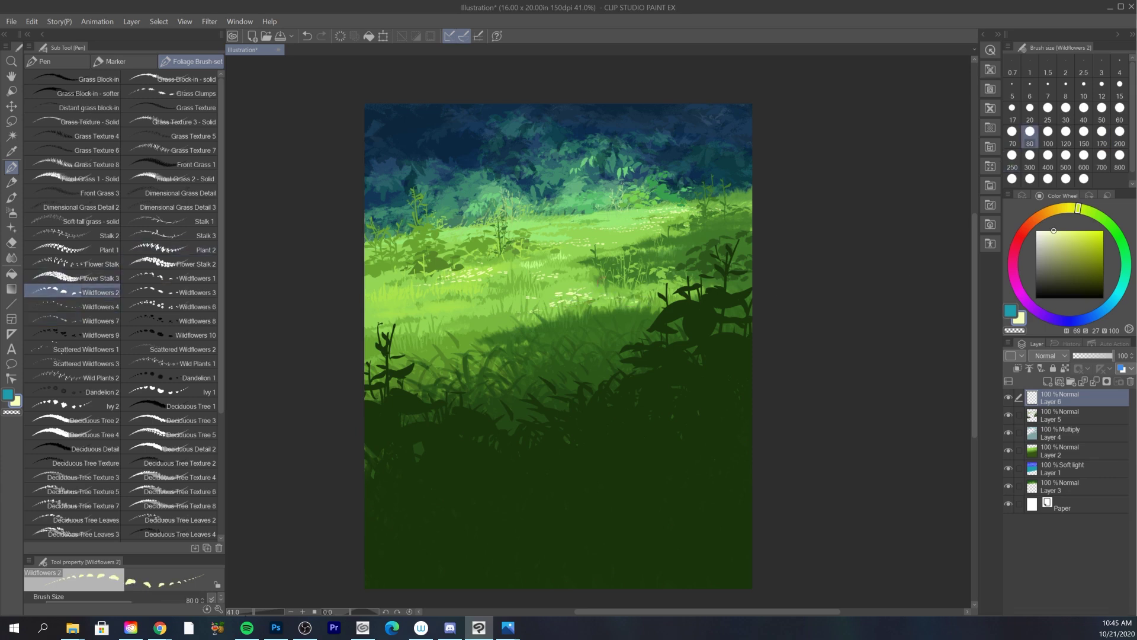
pyautogui.click(98, 306)
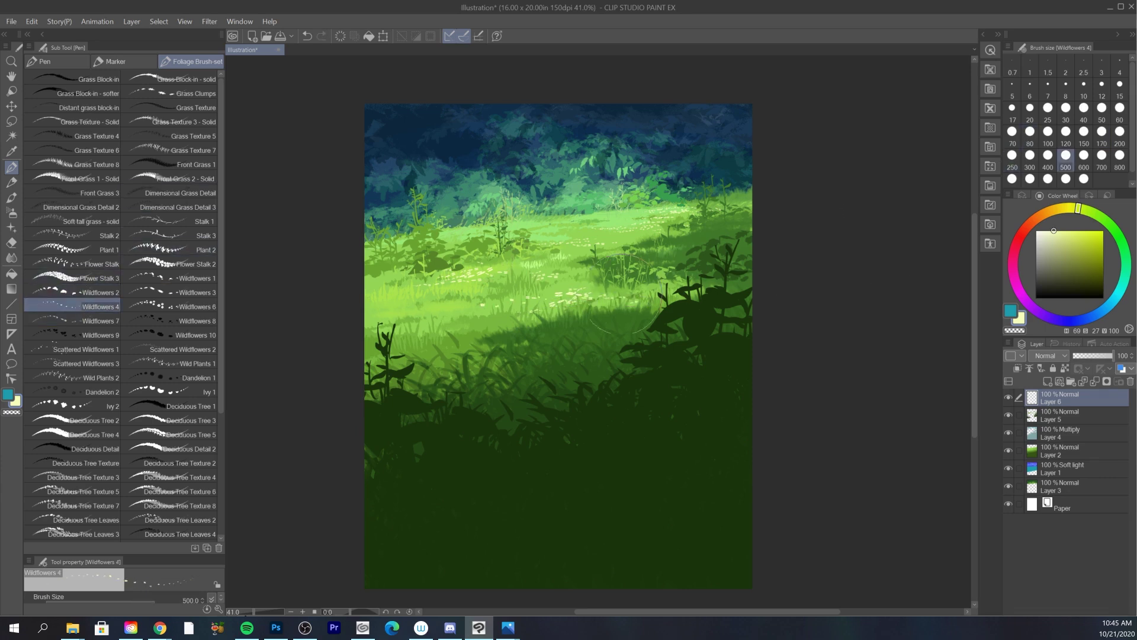
pyautogui.keyDown('alt'); pyautogui.click(624, 316); pyautogui.keyUp('alt')
pyautogui.moveTo(629, 346); pyautogui.dragTo(542, 348)
pyautogui.moveTo(631, 373)
pyautogui.mouseDown()
pyautogui.moveTo(599, 421)
pyautogui.moveTo(681, 331)
pyautogui.mouseUp()
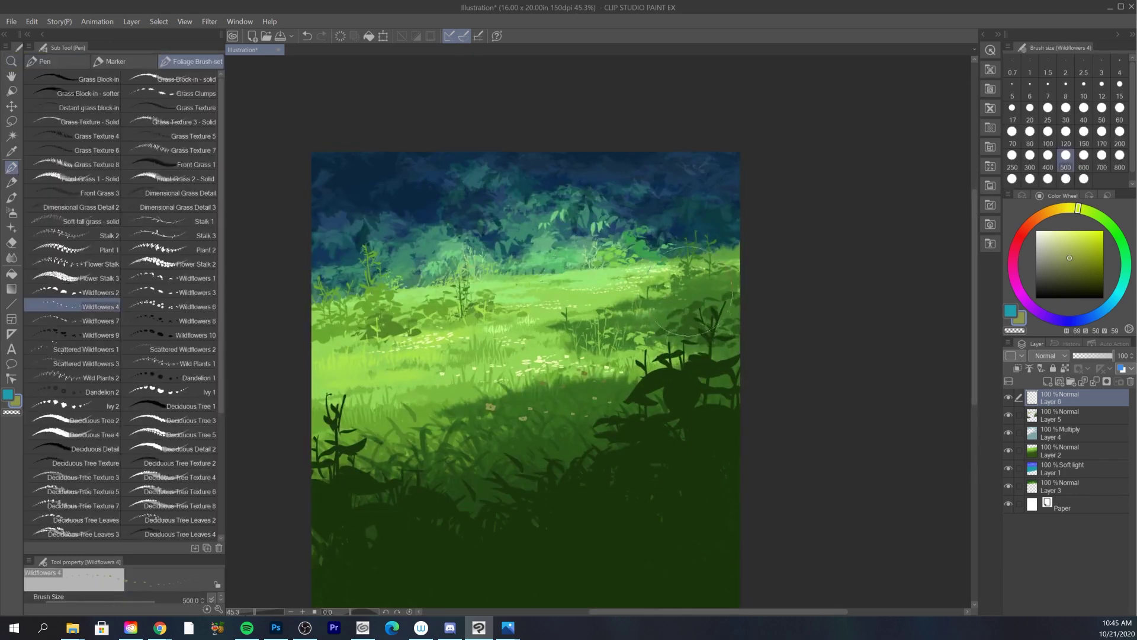
pyautogui.moveTo(604, 414); pyautogui.dragTo(579, 435)
pyautogui.moveTo(648, 432); pyautogui.dragTo(638, 364)
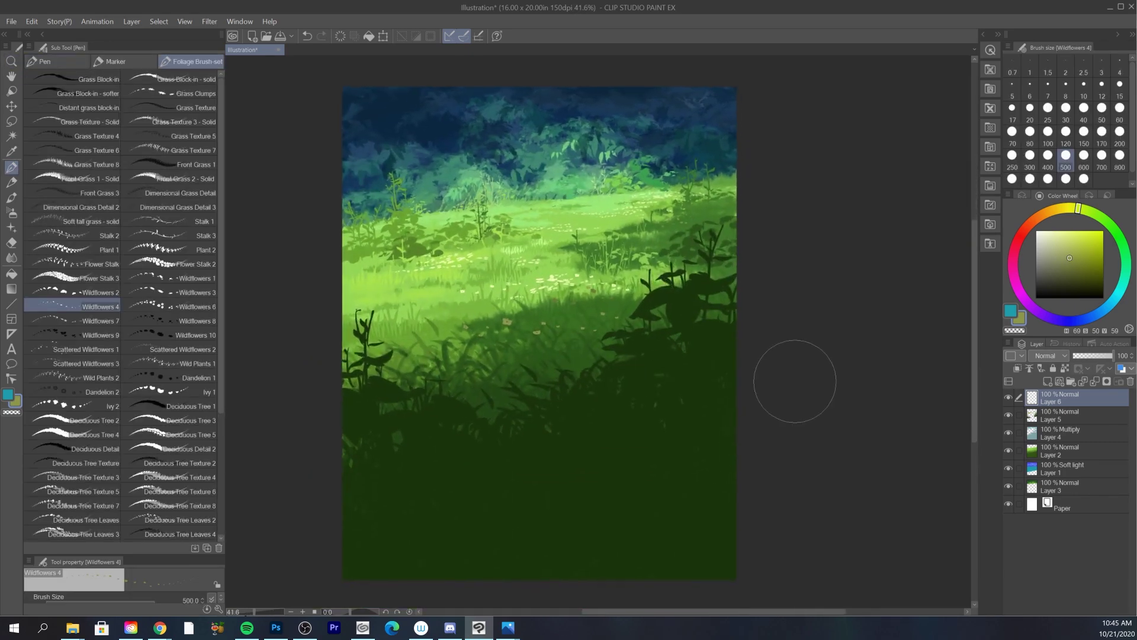
# - Scatter orange and yellow-orange flowers across the sunlit slope with the Wildflowers 8 brush at size 200
pyautogui.click(171, 320)
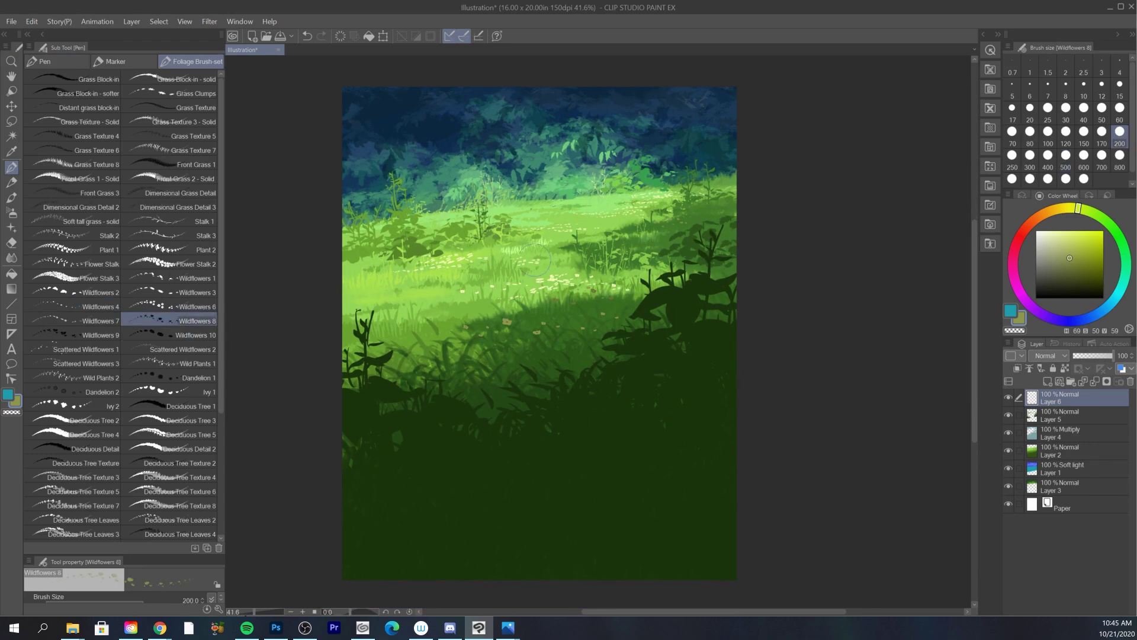
pyautogui.click(1036, 219)
pyautogui.click(1073, 247)
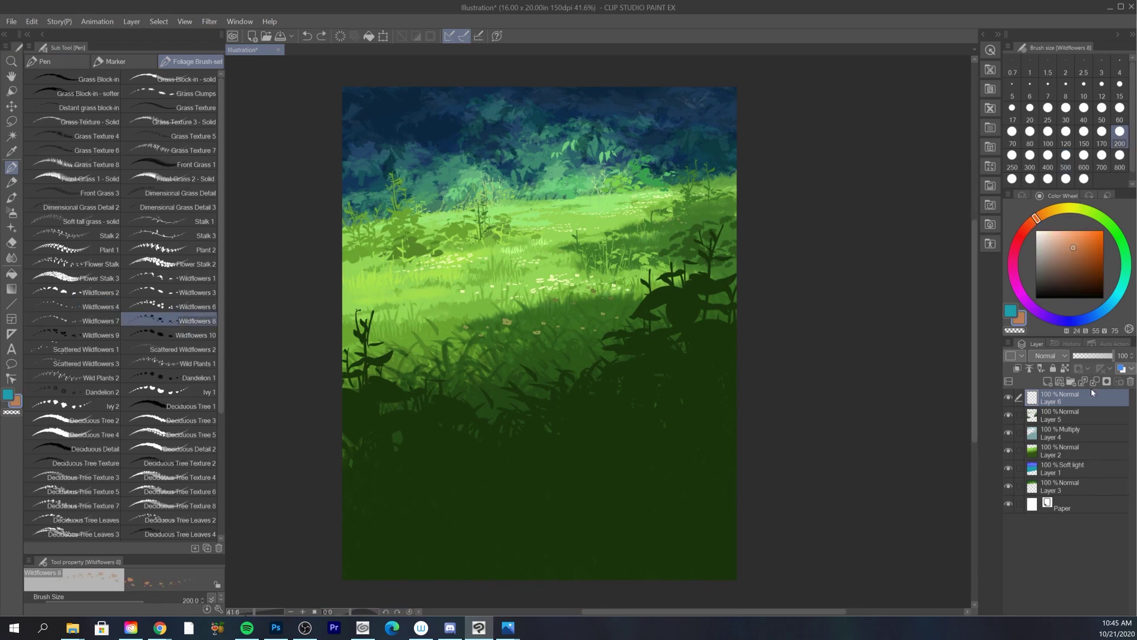
pyautogui.click(1069, 230)
pyautogui.click(1046, 211)
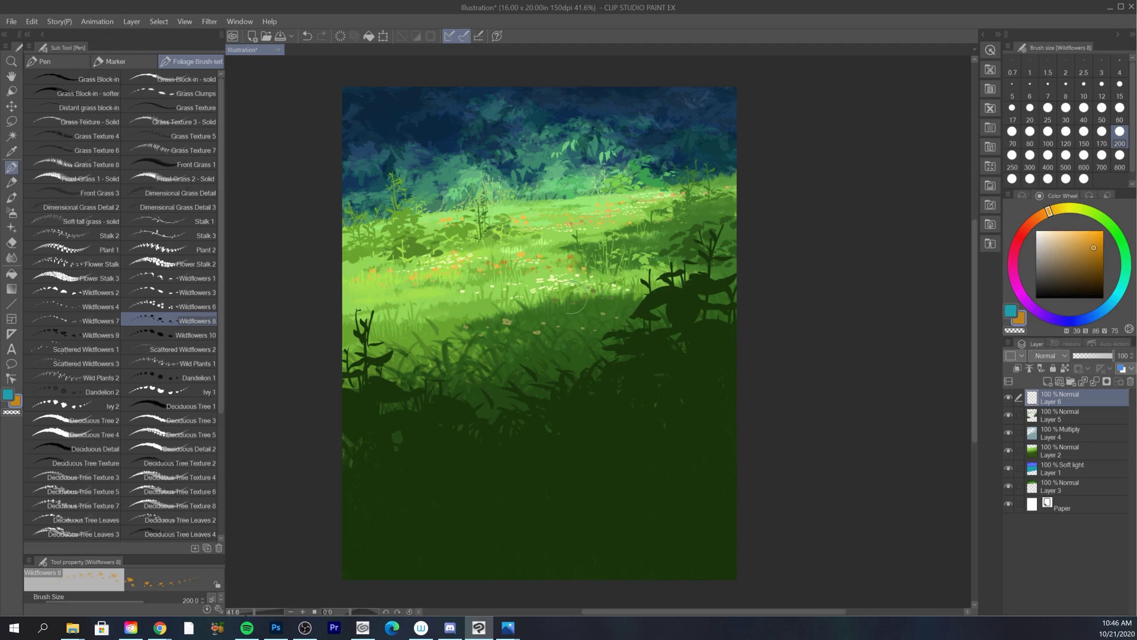
# - Paint orange and red-orange flower clusters among the slope's stalks and plants with the Wildflowers 9 brush at size 200
pyautogui.click(89, 334)
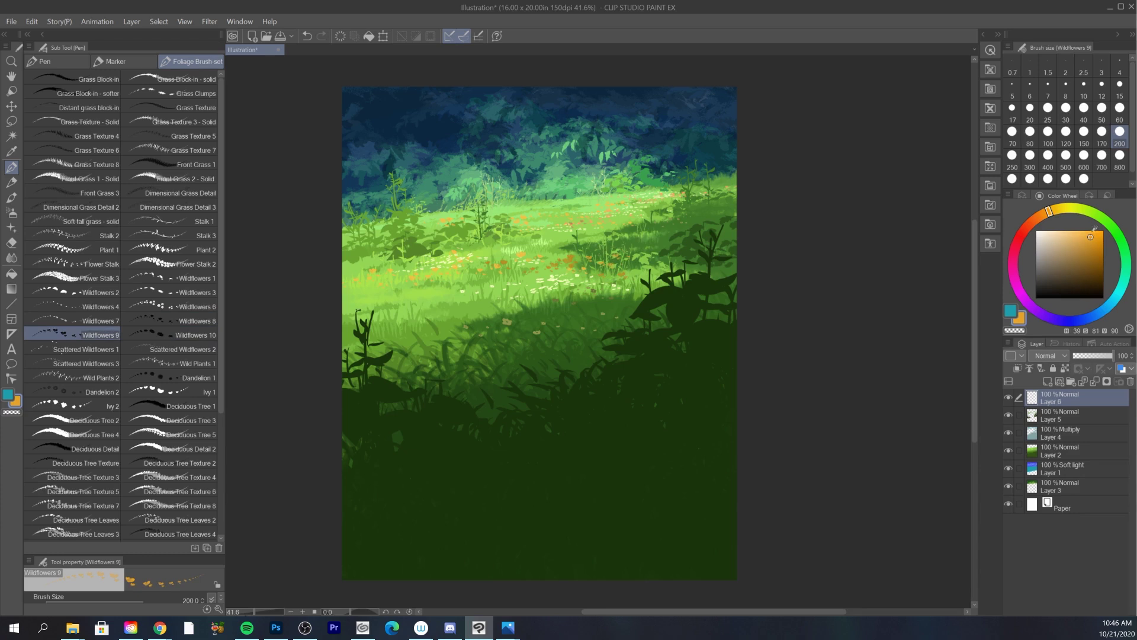
pyautogui.click(1090, 242)
pyautogui.moveTo(1038, 217); pyautogui.dragTo(1030, 223)
pyautogui.moveTo(631, 263); pyautogui.dragTo(655, 256)
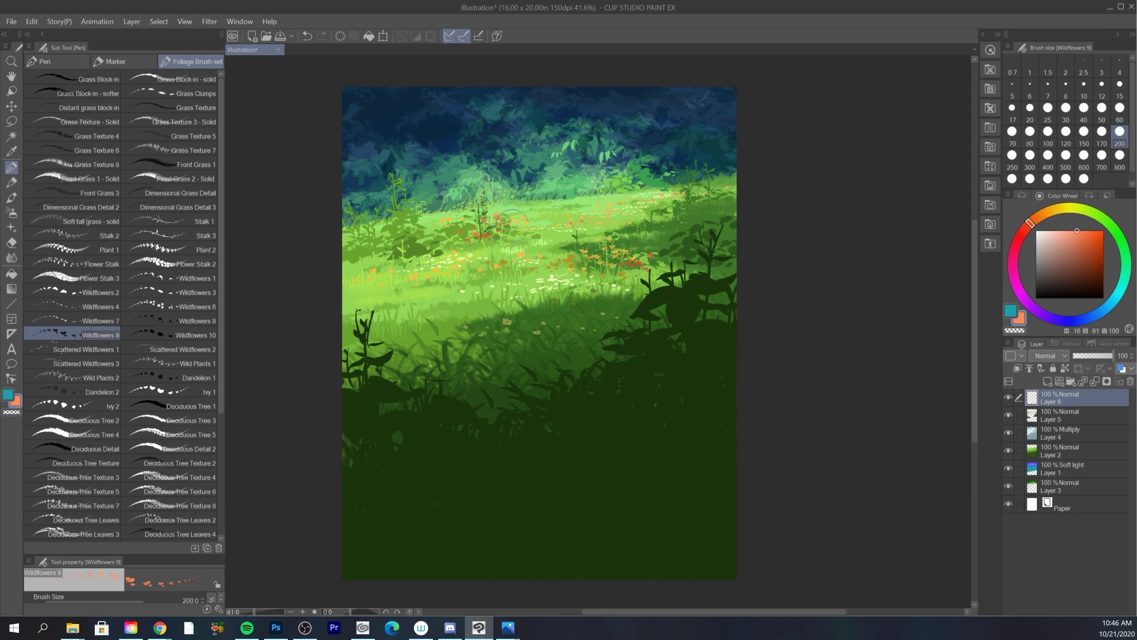
pyautogui.hotkey('ctrl', 'space')
pyautogui.moveTo(673, 391); pyautogui.dragTo(626, 429)
pyautogui.moveTo(695, 436); pyautogui.dragTo(685, 383)
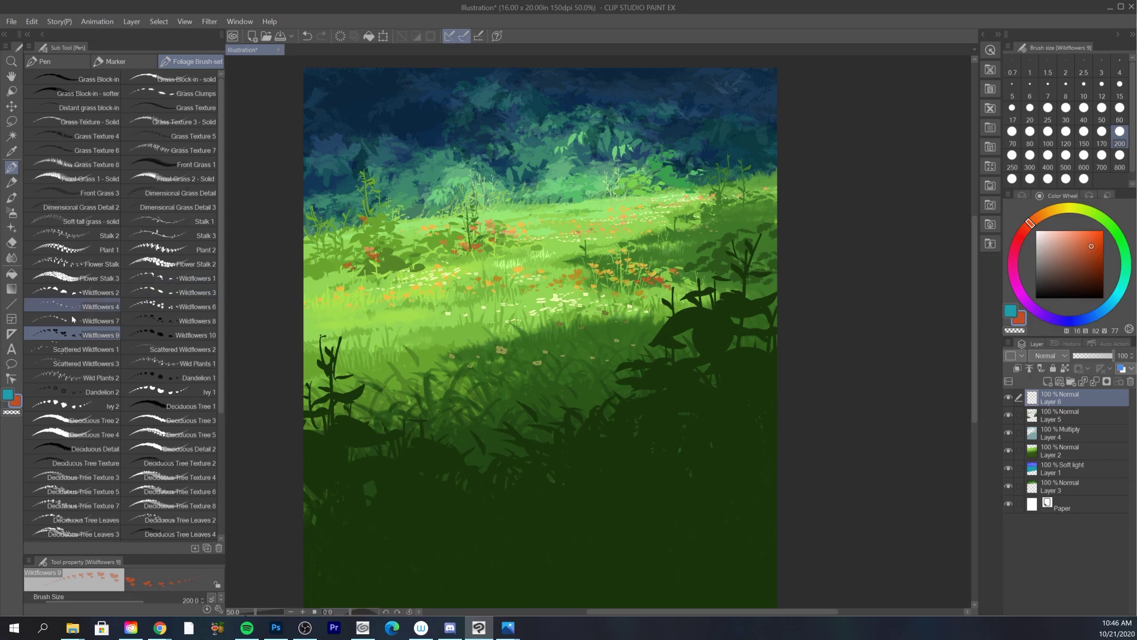
# - Paint light-green wild plants in front of the bushes behind the crest with the Wild Plants 2 brush at size 500, using sampled greens
pyautogui.click(94, 377)
pyautogui.keyDown('alt'); pyautogui.click(730, 188); pyautogui.keyUp('alt')
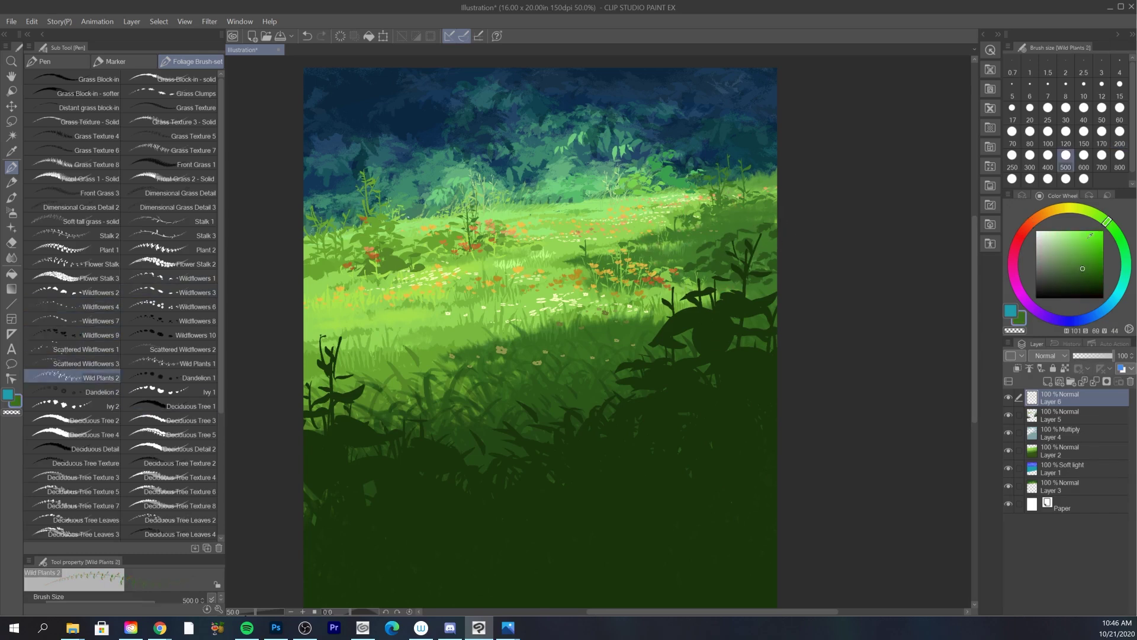
pyautogui.keyDown('alt'); pyautogui.click(592, 198); pyautogui.keyUp('alt')
pyautogui.moveTo(682, 188)
pyautogui.mouseDown()
pyautogui.moveTo(653, 168)
pyautogui.moveTo(679, 193)
pyautogui.mouseUp()
pyautogui.click(1094, 213)
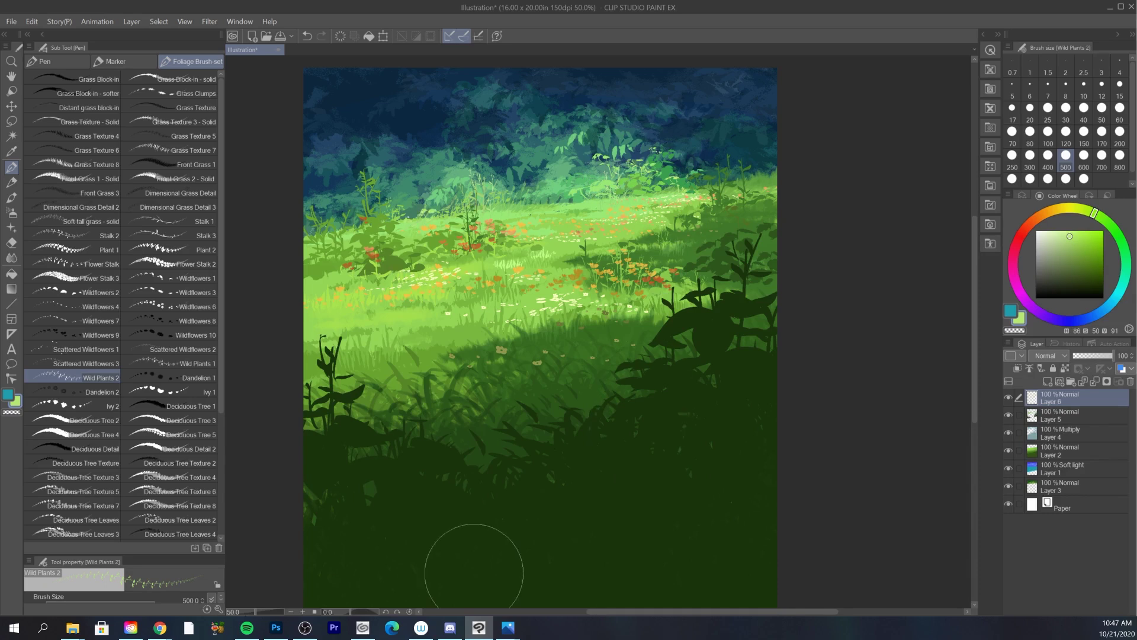
# - Paint pink flower stalks in darker and lighter shades at the crest's right end with the Flower Stalk 2 brush at size 200
pyautogui.click(177, 264)
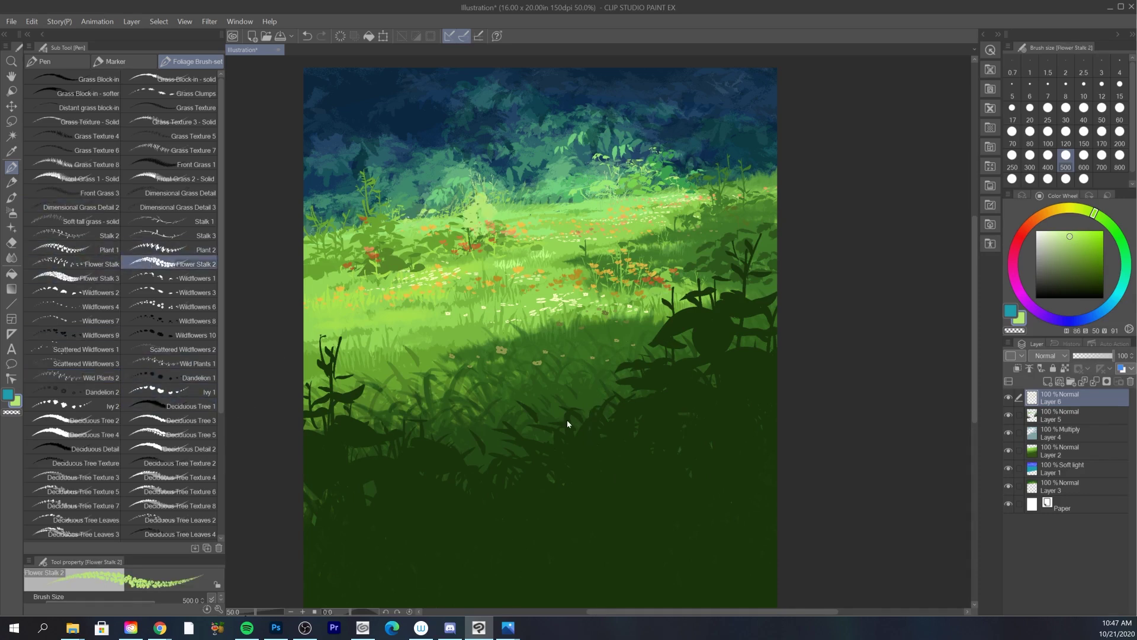
pyautogui.click(1013, 254)
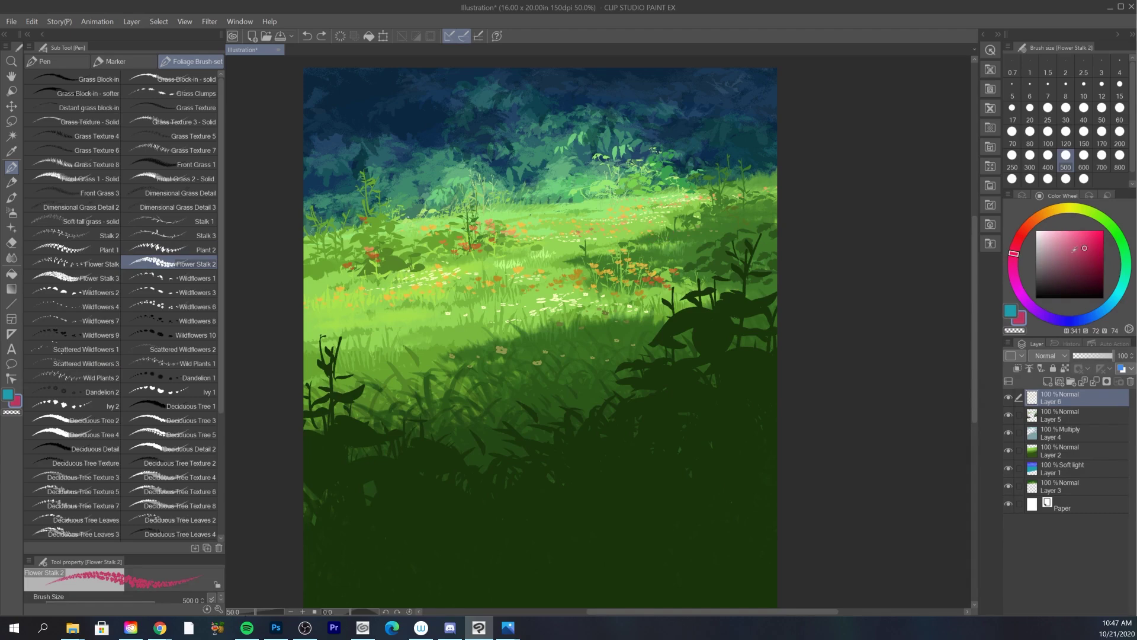
pyautogui.moveTo(221, 408); pyautogui.dragTo(183, 343)
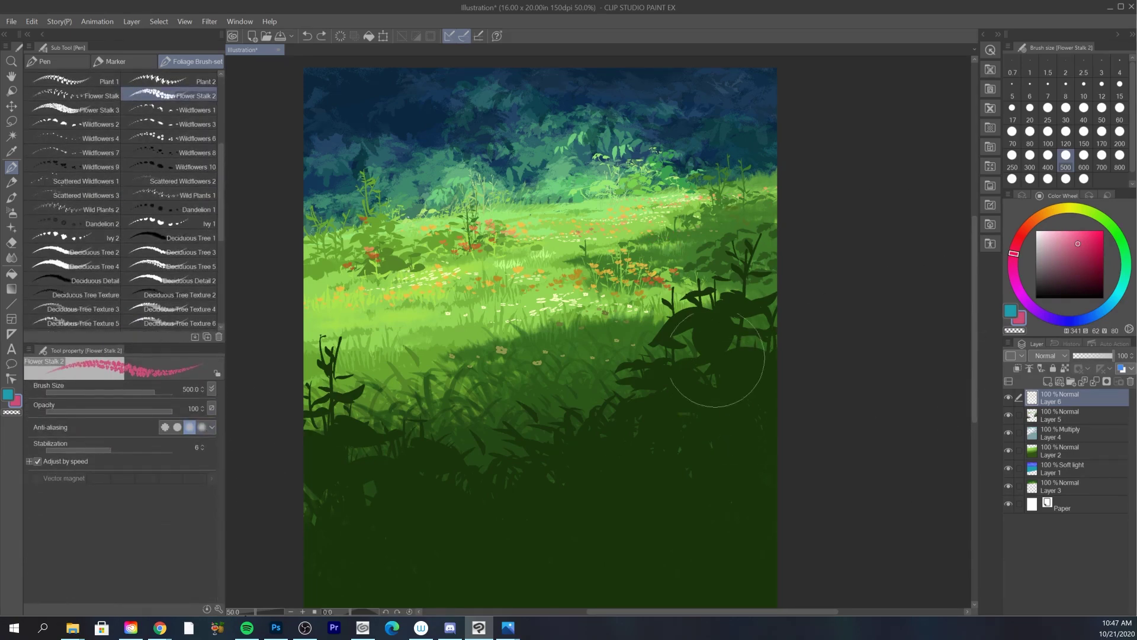
pyautogui.click(1120, 131)
pyautogui.click(1062, 270)
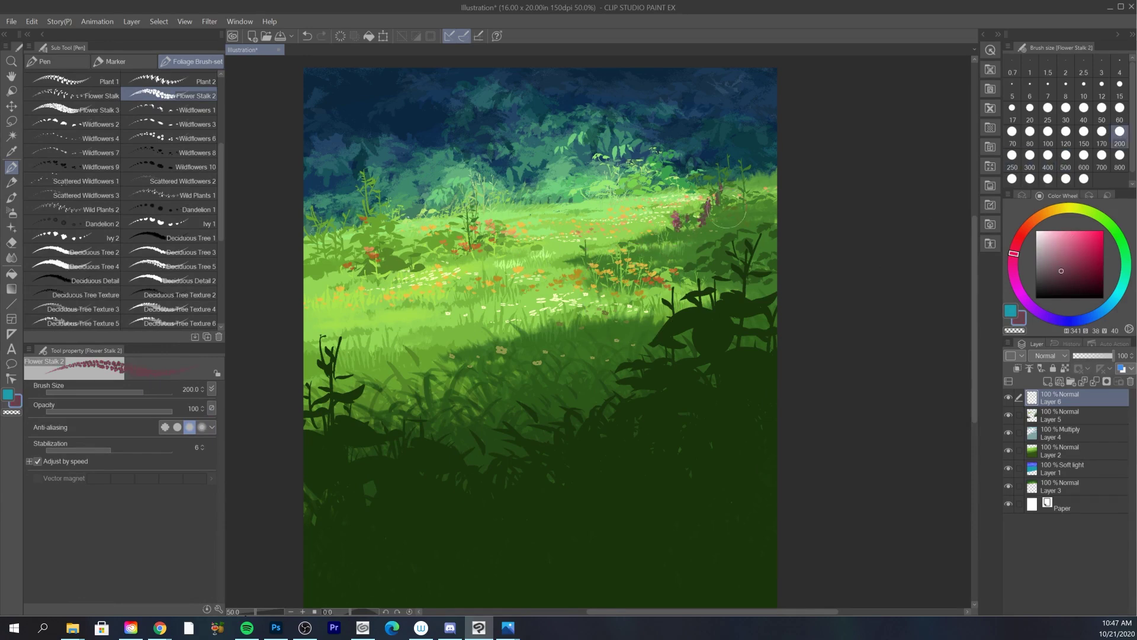
pyautogui.click(1070, 248)
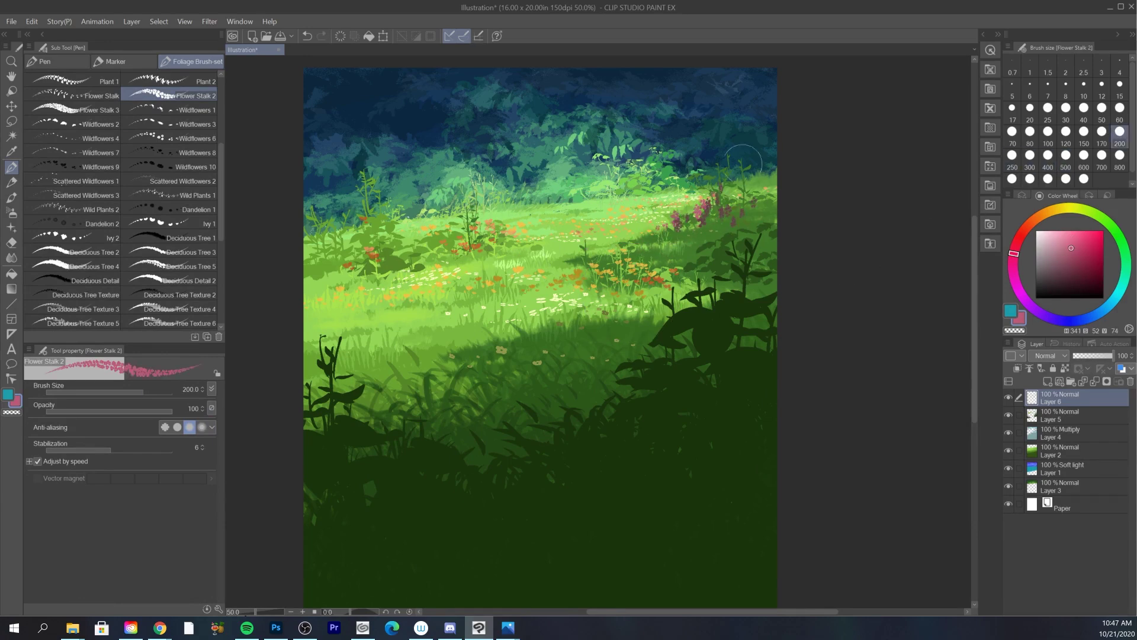
pyautogui.click(1082, 269)
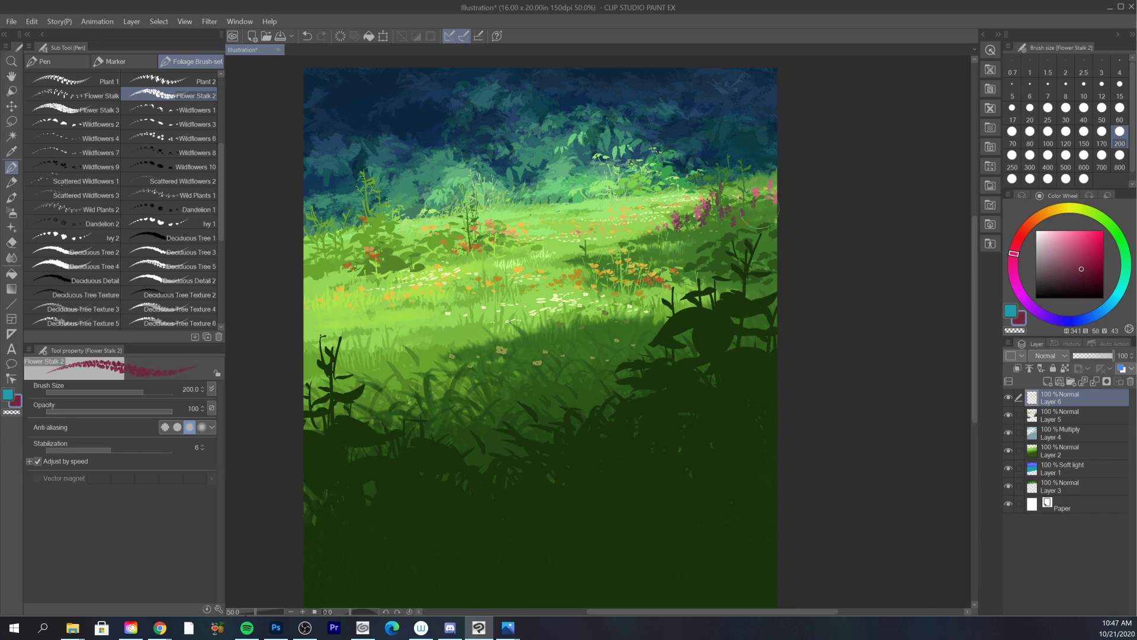
# - Paint lighter pink flower stalks over the centre-left and left plants along the crest with the Flower Stalk 2 brush at size 200
pyautogui.hotkey('ctrl', 'space')
pyautogui.moveTo(746, 415); pyautogui.dragTo(674, 435)
pyautogui.moveTo(686, 422)
pyautogui.mouseDown()
pyautogui.moveTo(720, 417)
pyautogui.moveTo(752, 458)
pyautogui.moveTo(697, 470)
pyautogui.mouseUp()
pyautogui.press('space')
pyautogui.click(1073, 241)
pyautogui.click(1062, 237)
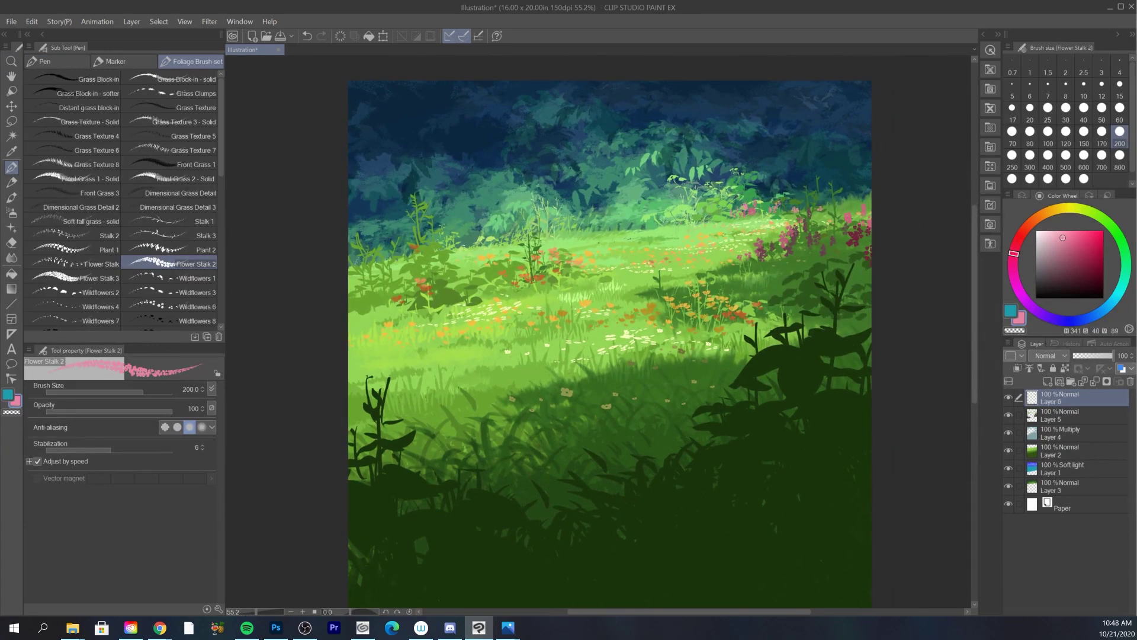
pyautogui.click(1075, 243)
pyautogui.moveTo(526, 250)
pyautogui.mouseDown()
pyautogui.moveTo(526, 227)
pyautogui.moveTo(517, 245)
pyautogui.mouseUp()
pyautogui.click(1071, 236)
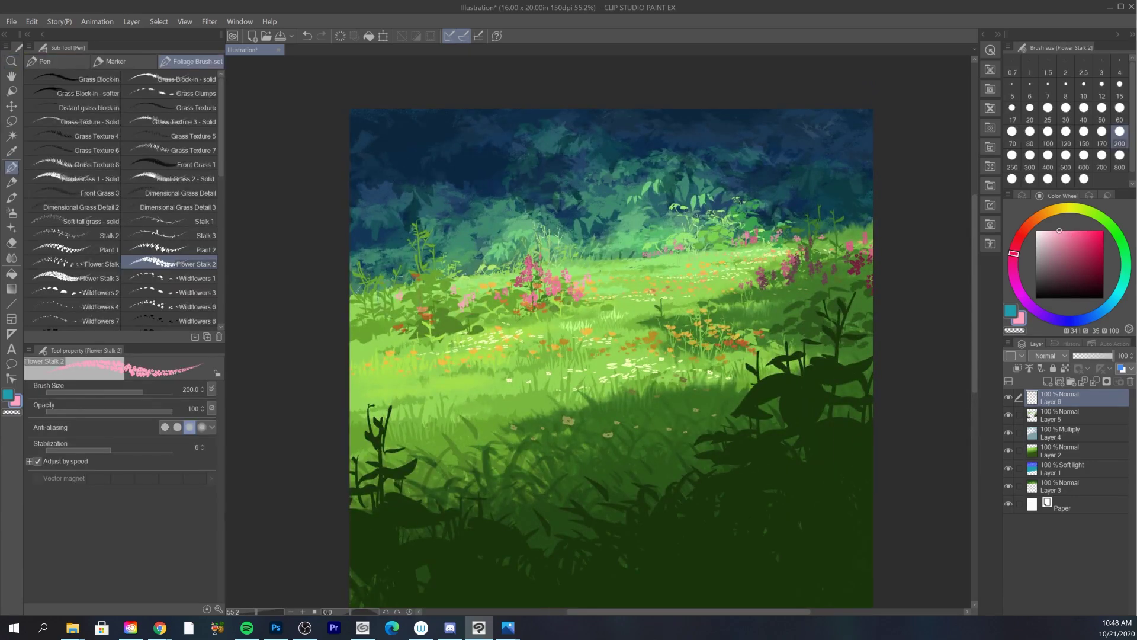
pyautogui.click(1075, 244)
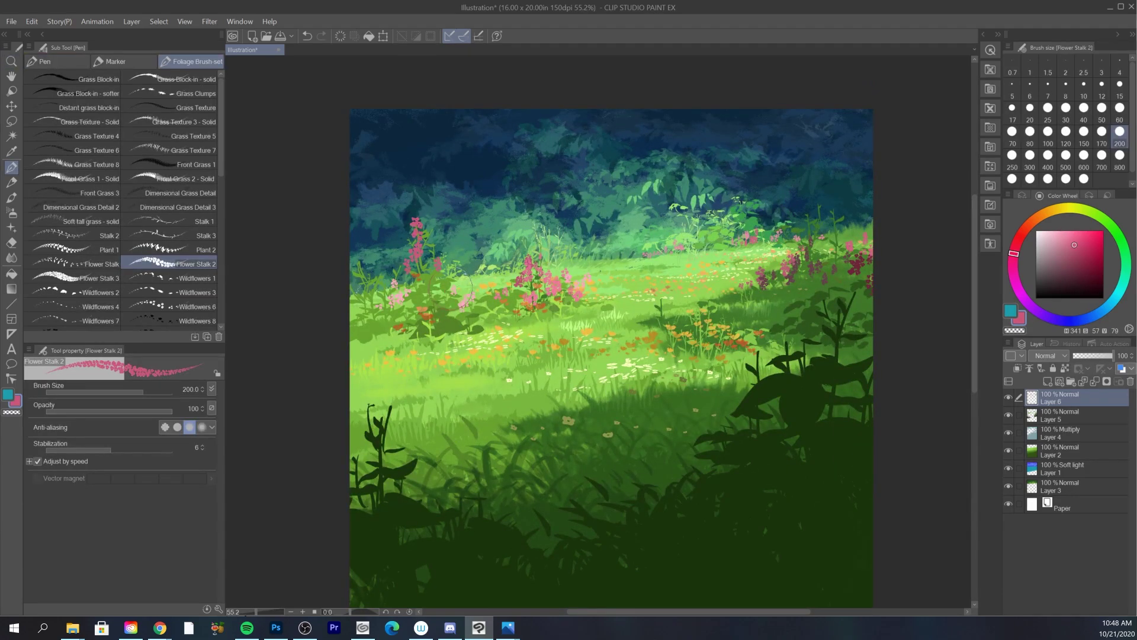
# - Add pink blossoms to the left plants and dark-pink ones in the shaded grass with the Flower Stalk brush at size 500
pyautogui.click(89, 263)
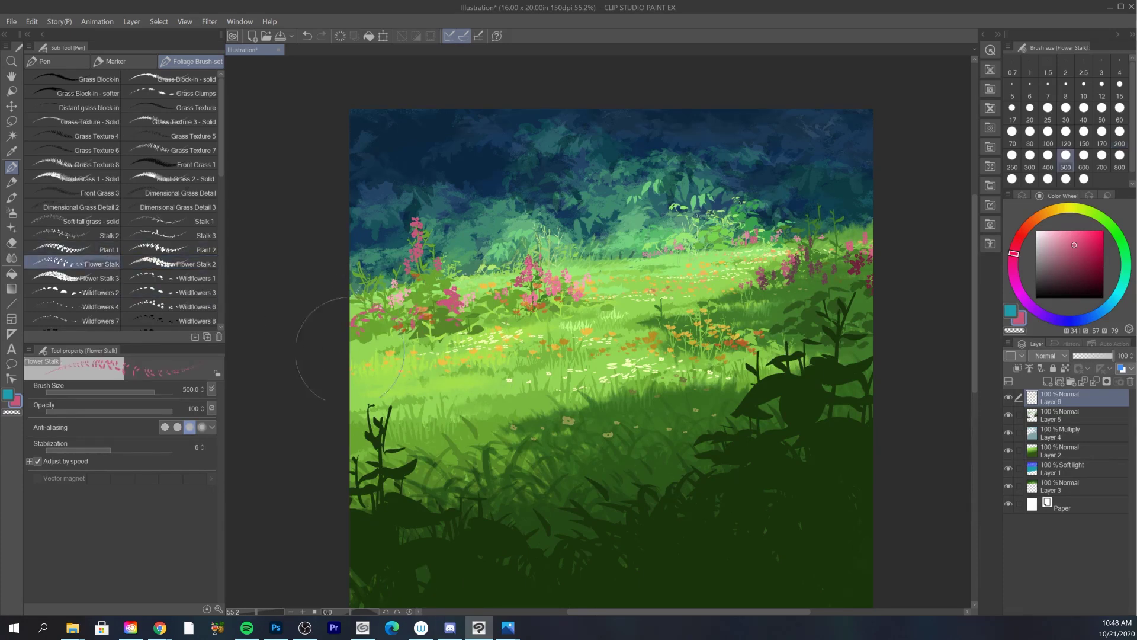
pyautogui.click(1070, 270)
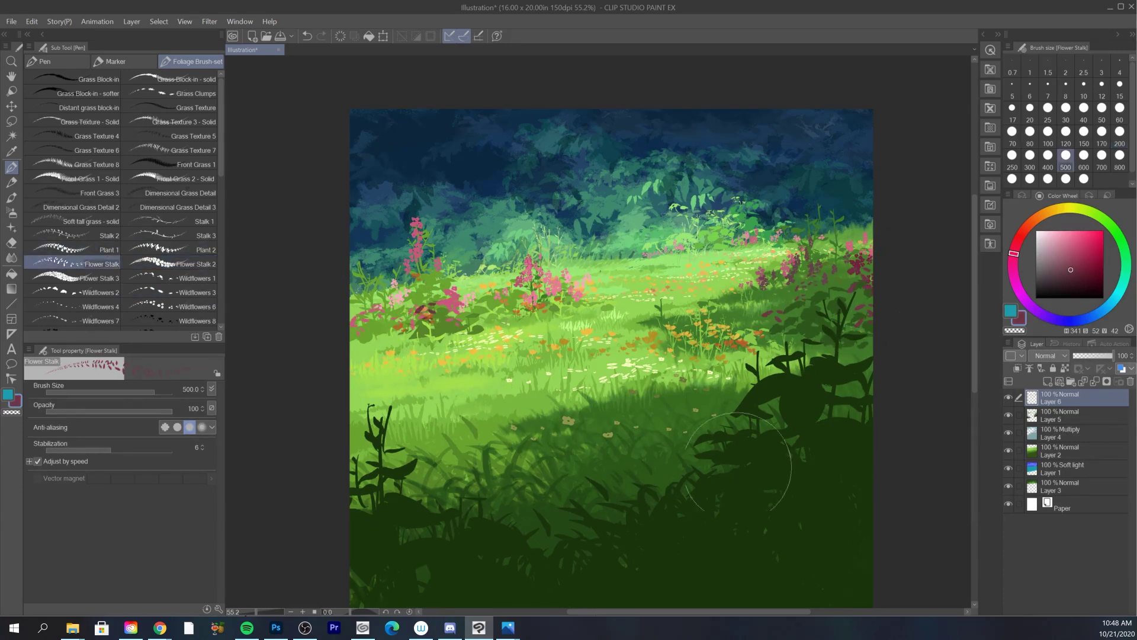
pyautogui.moveTo(695, 398)
pyautogui.mouseDown()
pyautogui.moveTo(670, 443)
pyautogui.moveTo(629, 441)
pyautogui.moveTo(612, 503)
pyautogui.mouseUp()
pyautogui.moveTo(698, 428)
pyautogui.mouseDown()
pyautogui.moveTo(749, 456)
pyautogui.moveTo(721, 427)
pyautogui.mouseUp()
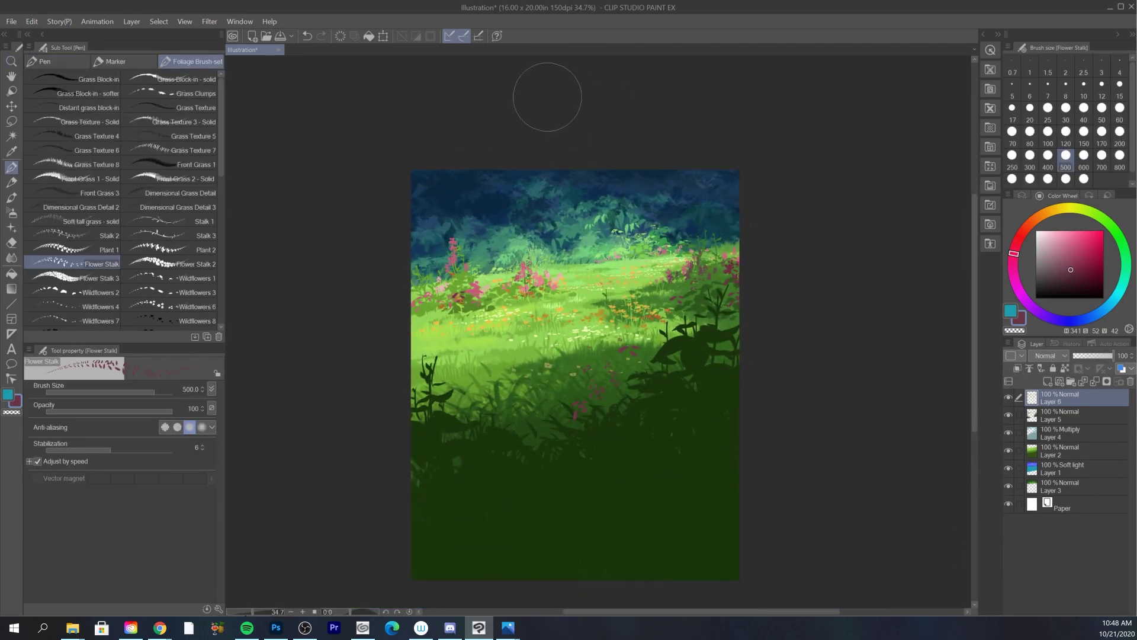
# - Paint dark-green grass blades across the foreground with the Dimensional Grass Detail 2 brush enlarged to 1200, using a green sampled from the shaded slope
pyautogui.click(81, 206)
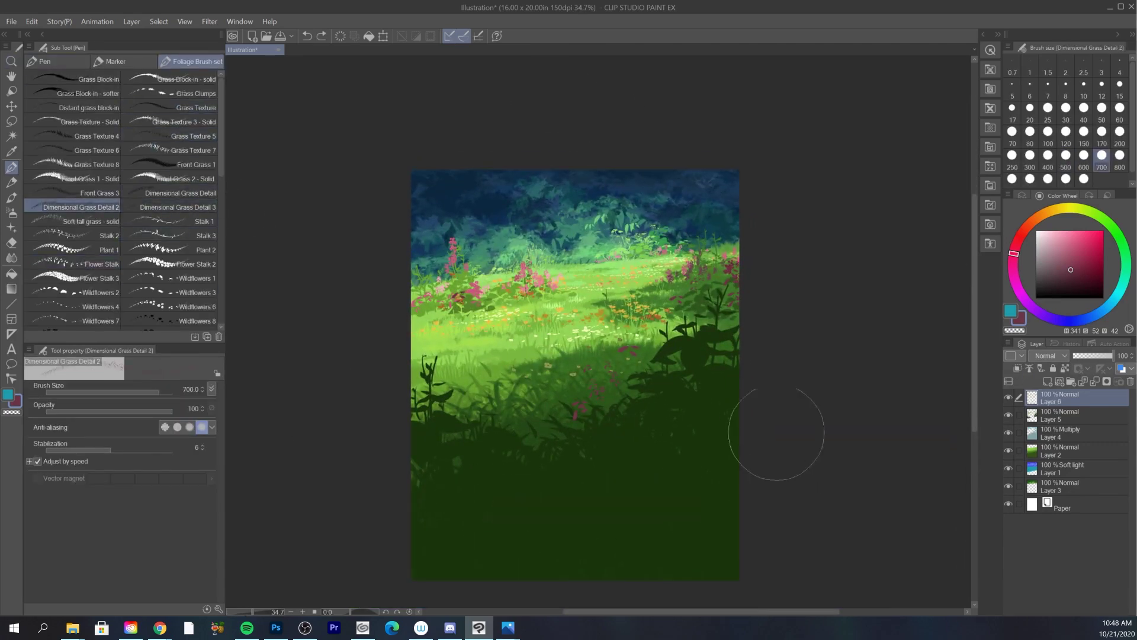
pyautogui.keyDown('alt'); pyautogui.click(593, 382); pyautogui.keyUp('alt')
pyautogui.moveTo(625, 435); pyautogui.dragTo(711, 427)
pyautogui.press(']')
pyautogui.press(']')
pyautogui.press(']')
pyautogui.moveTo(593, 486)
pyautogui.mouseDown()
pyautogui.moveTo(729, 531)
pyautogui.moveTo(592, 545)
pyautogui.mouseUp()
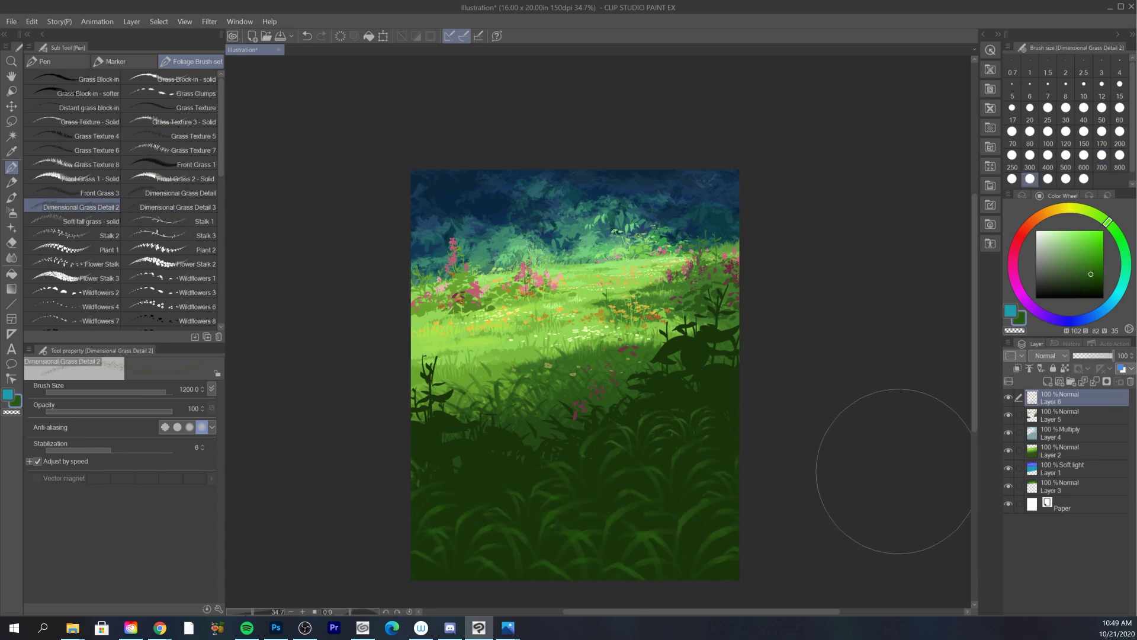
# - Fill the foreground's left side with grass blades using Front Grass 3 at size 1200 and Dimensional Grass Detail 3 at size 1000
pyautogui.click(94, 193)
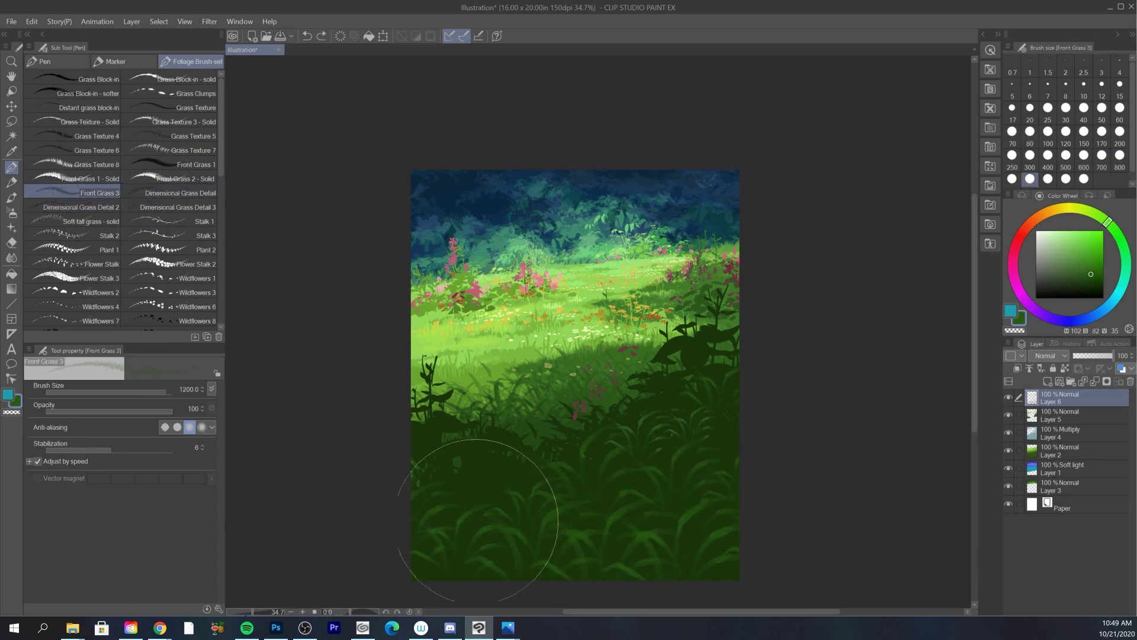
pyautogui.click(178, 207)
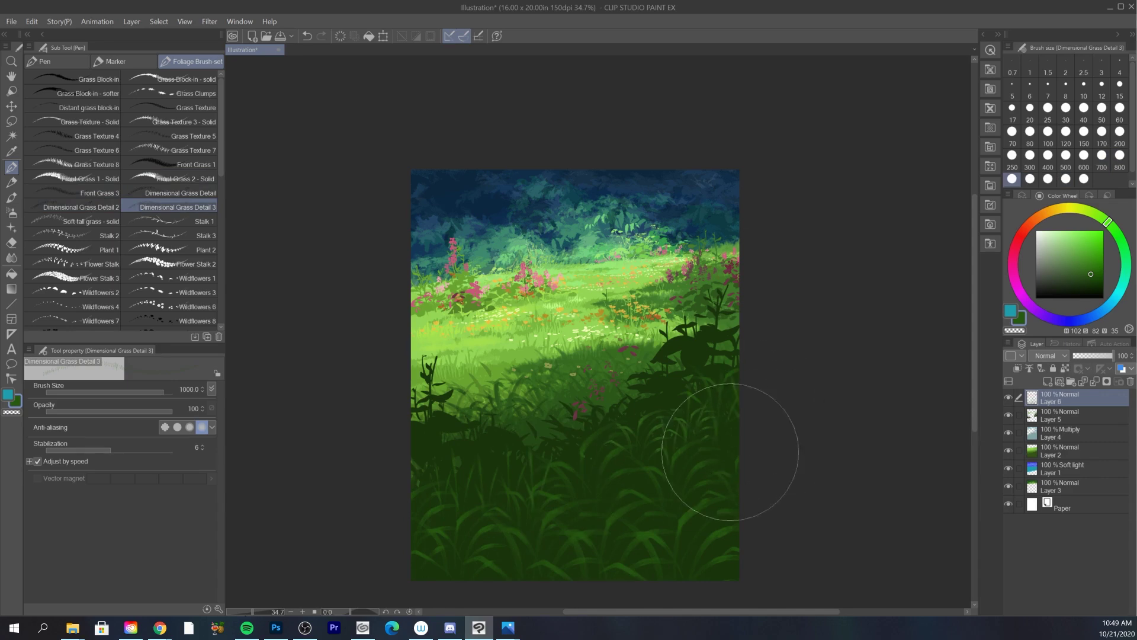
pyautogui.hotkey('ctrl', 'space')
pyautogui.moveTo(752, 406); pyautogui.dragTo(728, 408)
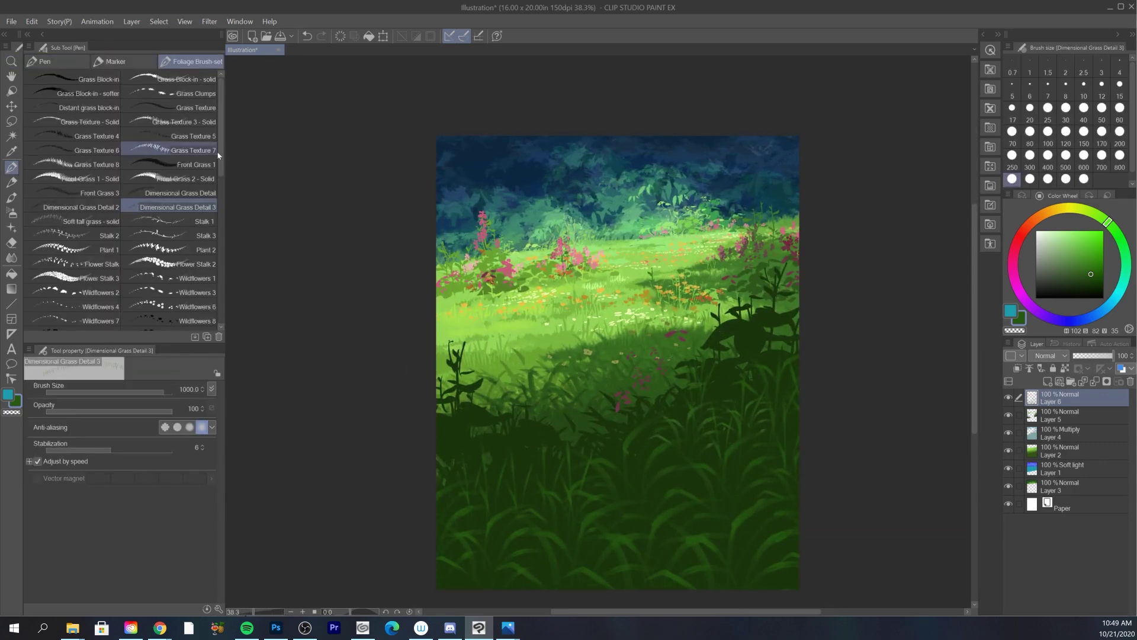
# - Paint green stalks in the foreground with the Stalk 2 brush and try a dark-green stroke with Stalk 1 at size 700
pyautogui.click(95, 235)
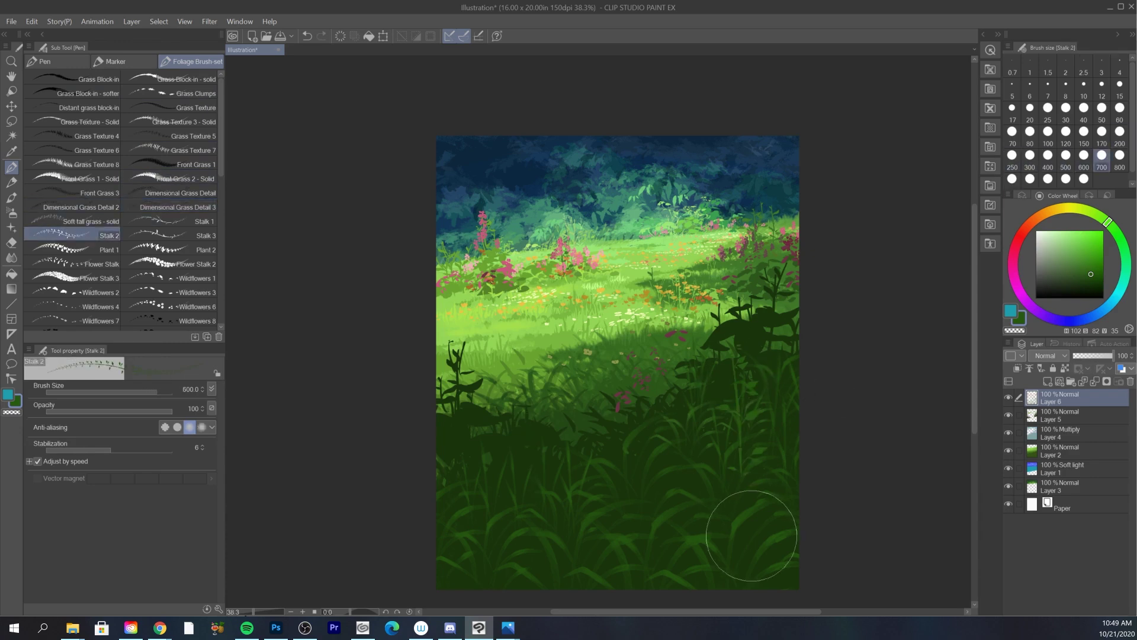
pyautogui.click(178, 221)
pyautogui.click(1102, 155)
pyautogui.click(1089, 293)
pyautogui.moveTo(701, 435); pyautogui.dragTo(713, 591)
pyautogui.hotkey('ctrl', 'z')
# - Paint very dark green leafy plants along the bottom edge with the Plant 2 brush at size 1000
pyautogui.moveTo(224, 142)
pyautogui.mouseDown()
pyautogui.moveTo(226, 270)
pyautogui.moveTo(232, 176)
pyautogui.mouseUp()
pyautogui.click(142, 187)
pyautogui.moveTo(751, 443)
pyautogui.mouseDown()
pyautogui.moveTo(777, 525)
pyautogui.moveTo(807, 521)
pyautogui.mouseUp()
pyautogui.keyDown('alt'); pyautogui.click(779, 529); pyautogui.keyUp('alt')
pyautogui.moveTo(735, 521); pyautogui.dragTo(698, 557)
pyautogui.keyDown('alt'); pyautogui.click(719, 524); pyautogui.keyUp('alt')
pyautogui.moveTo(728, 501); pyautogui.dragTo(700, 581)
pyautogui.moveTo(654, 523); pyautogui.dragTo(633, 579)
pyautogui.moveTo(522, 524); pyautogui.dragTo(501, 571)
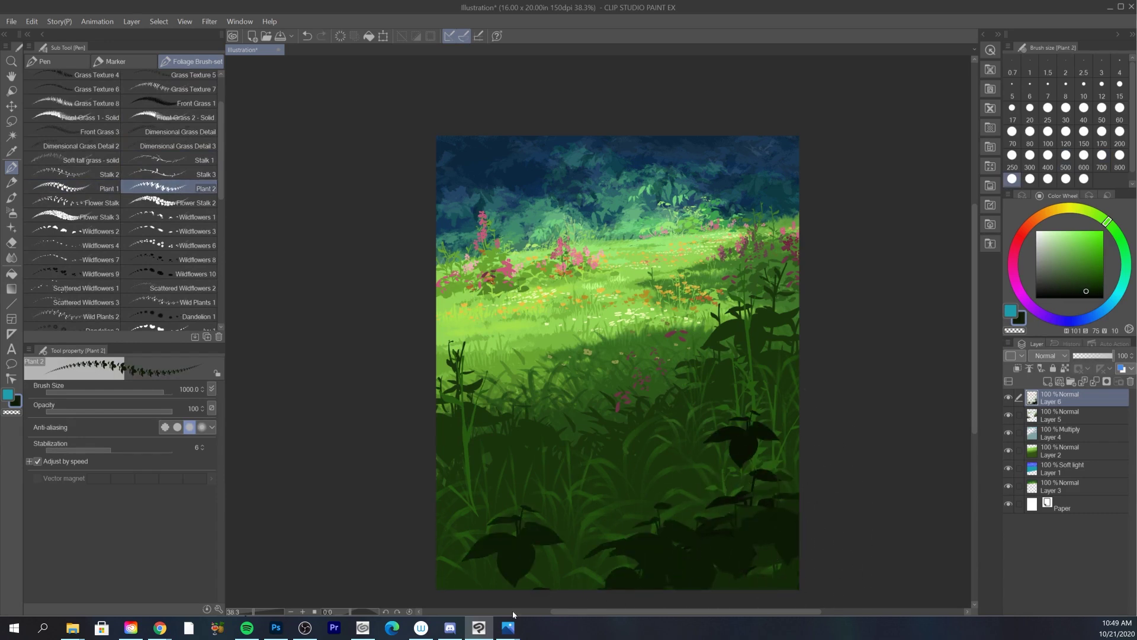
# - Add more dark leafy plants across the bottom of the foreground with an enlarged Plant 2 brush in a slightly different dark green
pyautogui.press(']')
pyautogui.moveTo(475, 491); pyautogui.dragTo(459, 571)
pyautogui.moveTo(548, 524)
pyautogui.mouseDown()
pyautogui.moveTo(581, 542)
pyautogui.moveTo(568, 542)
pyautogui.mouseUp()
pyautogui.click(1087, 290)
pyautogui.moveTo(525, 477); pyautogui.dragTo(528, 515)
pyautogui.moveTo(572, 516); pyautogui.dragTo(576, 551)
pyautogui.moveTo(736, 498)
pyautogui.mouseDown()
pyautogui.moveTo(734, 539)
pyautogui.moveTo(764, 574)
pyautogui.mouseUp()
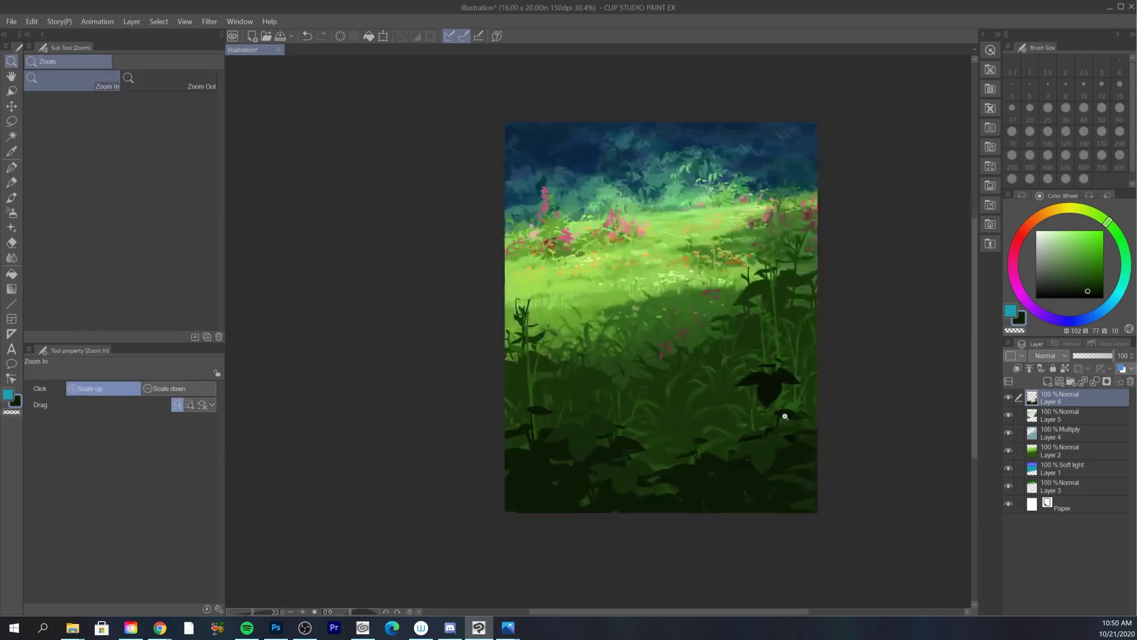
# - Paint dark stalks rising from the foreground plants at the right, centre and left with the Stalk 2 brush at size 800
pyautogui.click(83, 235)
pyautogui.moveTo(811, 474); pyautogui.dragTo(830, 293)
pyautogui.moveTo(602, 498); pyautogui.dragTo(607, 437)
pyautogui.moveTo(465, 456); pyautogui.dragTo(455, 370)
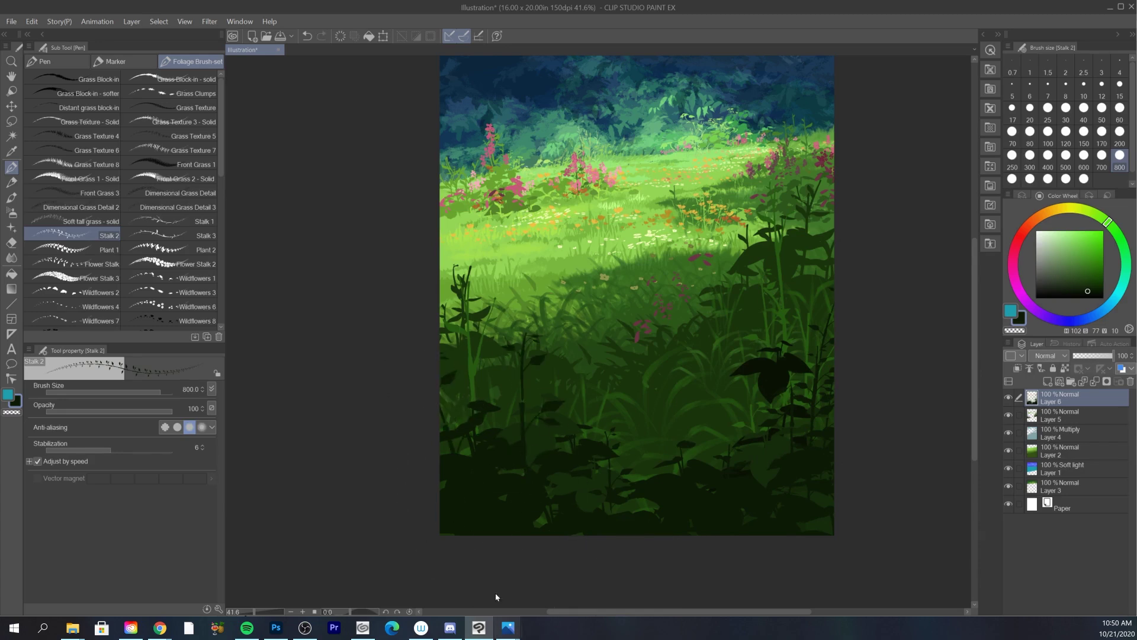
# - Fill out the dark foreground foliage with leafy shapes using an enlarged Plant 1 brush
pyautogui.click(83, 249)
pyautogui.press(']')
pyautogui.press(']')
pyautogui.press(']')
pyautogui.click(523, 408)
pyautogui.click(609, 503)
pyautogui.moveTo(773, 394)
pyautogui.mouseDown()
pyautogui.moveTo(739, 462)
pyautogui.moveTo(715, 427)
pyautogui.moveTo(654, 480)
pyautogui.moveTo(656, 520)
pyautogui.mouseUp()
# - Paint dark-pink flower stalks over the right foreground plants with the Flower Stalk 2 brush at size 400, using a darkened sampled pink
pyautogui.click(179, 266)
pyautogui.keyDown('alt'); pyautogui.click(645, 292); pyautogui.keyUp('alt')
pyautogui.click(1073, 287)
pyautogui.hotkey('ctrl', 'z')
pyautogui.press(']')
pyautogui.press(']')
pyautogui.press(']')
pyautogui.moveTo(740, 344); pyautogui.dragTo(741, 441)
pyautogui.moveTo(774, 299); pyautogui.dragTo(739, 519)
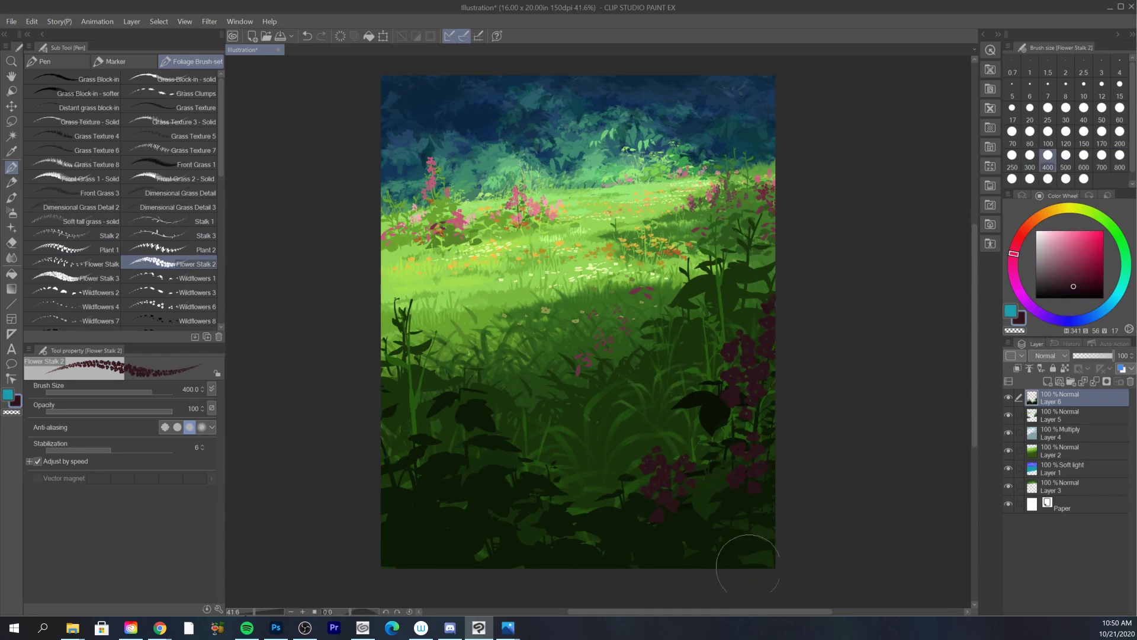
pyautogui.moveTo(748, 443); pyautogui.dragTo(753, 522)
pyautogui.moveTo(766, 333); pyautogui.dragTo(738, 538)
# - Paint matching dark-pink flower stalks over the centre-left and lower-left foreground plants
pyautogui.moveTo(714, 461)
pyautogui.keyDown('ctrl'); pyautogui.mouseDown()
pyautogui.moveTo(738, 500)
pyautogui.moveTo(809, 373)
pyautogui.mouseUp(); pyautogui.keyUp('ctrl')
pyautogui.moveTo(547, 385); pyautogui.dragTo(550, 474)
pyautogui.moveTo(451, 444); pyautogui.dragTo(460, 556)
# - Paint dense, deep-maroon flower clusters along the bottom of the foreground with the Flower Stalk 3 brush
pyautogui.click(99, 278)
pyautogui.click(1079, 286)
pyautogui.click(1089, 286)
pyautogui.moveTo(505, 451); pyautogui.dragTo(502, 530)
pyautogui.moveTo(450, 441)
pyautogui.mouseDown()
pyautogui.moveTo(459, 521)
pyautogui.moveTo(465, 483)
pyautogui.moveTo(493, 530)
pyautogui.mouseUp()
pyautogui.moveTo(455, 483); pyautogui.dragTo(455, 527)
pyautogui.moveTo(536, 518); pyautogui.dragTo(543, 539)
pyautogui.moveTo(570, 497); pyautogui.dragTo(571, 533)
pyautogui.moveTo(718, 497); pyautogui.dragTo(717, 533)
pyautogui.hotkey('ctrl', 'space')
pyautogui.moveTo(768, 490)
pyautogui.mouseDown()
pyautogui.moveTo(807, 499)
pyautogui.moveTo(777, 459)
pyautogui.mouseUp()
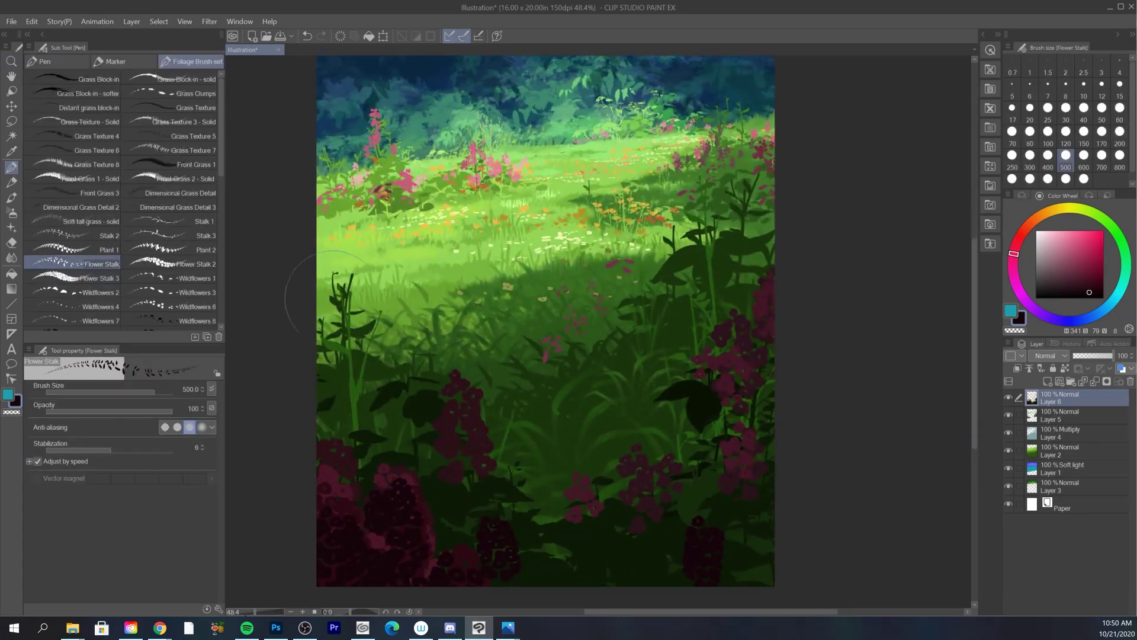
# - Add petals to the lower-left flower clusters with the Flower Stalk brush at size 500, using maroons sampled from the blossoms
pyautogui.keyDown('alt'); pyautogui.click(396, 505); pyautogui.keyUp('alt')
pyautogui.keyDown('alt'); pyautogui.click(397, 555); pyautogui.keyUp('alt')
pyautogui.keyDown('alt'); pyautogui.click(482, 573); pyautogui.keyUp('alt')
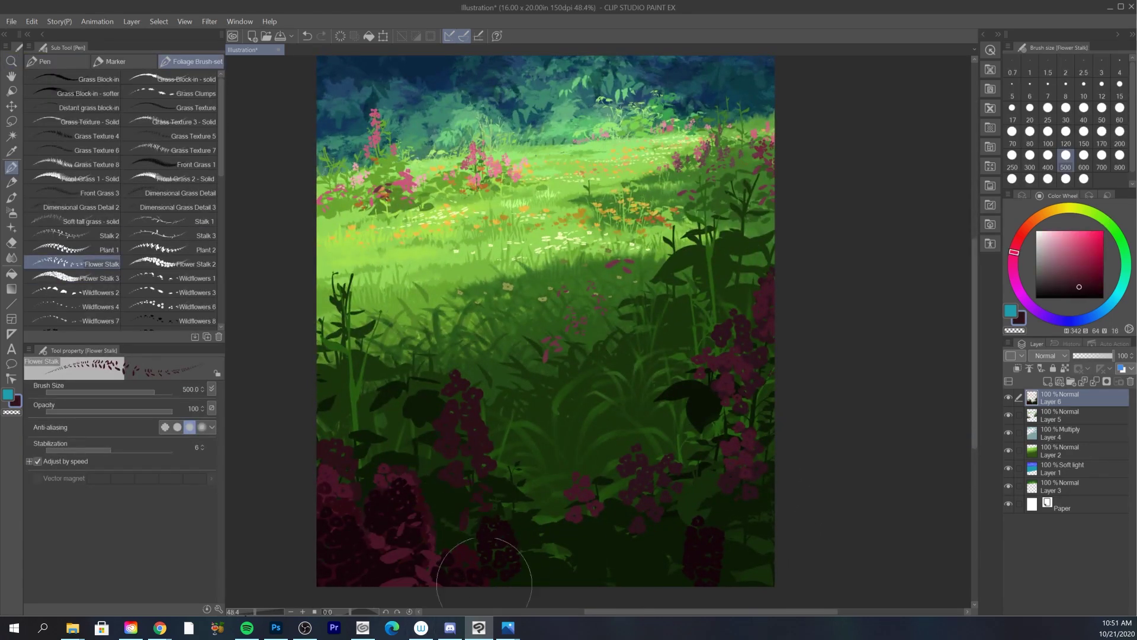
# - Paint brighter pink petals on the tall stalks at the left and right sides with the Flower Stalk brush at size 500
pyautogui.click(1086, 259)
pyautogui.moveTo(342, 272)
pyautogui.mouseDown()
pyautogui.moveTo(350, 341)
pyautogui.moveTo(338, 323)
pyautogui.mouseUp()
pyautogui.moveTo(747, 198); pyautogui.dragTo(741, 257)
pyautogui.hotkey('ctrl', 'space')
pyautogui.moveTo(676, 419)
pyautogui.mouseDown()
pyautogui.moveTo(652, 551)
pyautogui.moveTo(662, 485)
pyautogui.mouseUp()
pyautogui.moveTo(493, 373); pyautogui.dragTo(501, 393)
# - Add muted pink petals beside the centre-left flower cluster using a colour sampled from the painting
pyautogui.keyDown('alt'); pyautogui.click(699, 426); pyautogui.keyUp('alt')
pyautogui.hotkey('ctrl', 'space')
pyautogui.moveTo(691, 426); pyautogui.dragTo(710, 415)
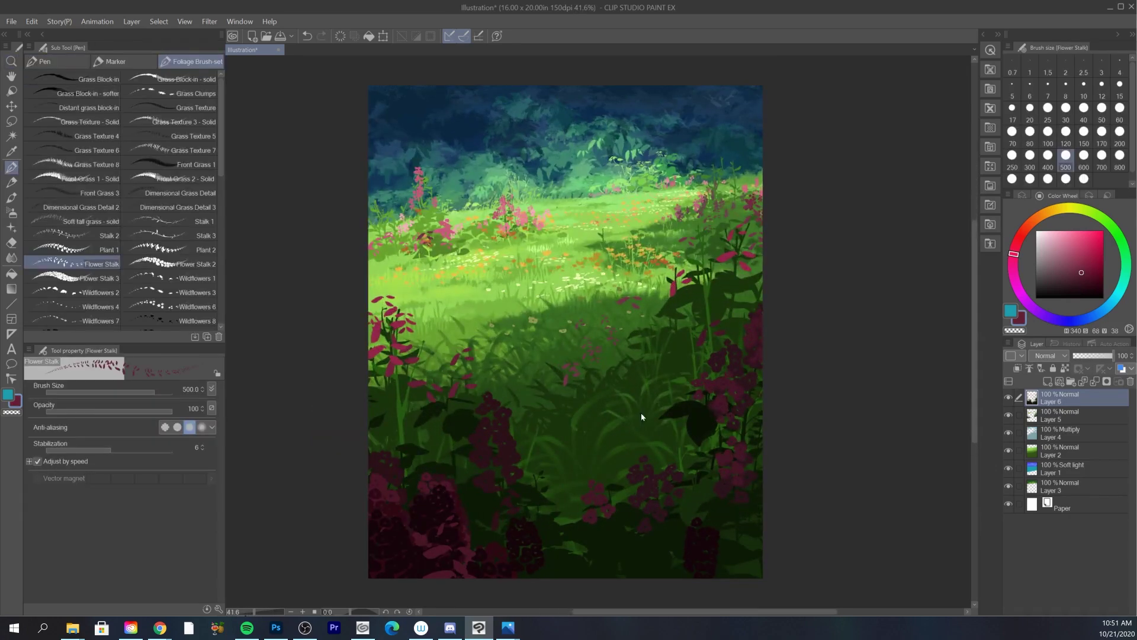
pyautogui.moveTo(550, 469)
pyautogui.mouseDown()
pyautogui.moveTo(531, 519)
pyautogui.moveTo(598, 419)
pyautogui.moveTo(717, 489)
pyautogui.mouseUp()
pyautogui.hotkey('ctrl', 'space')
# - Add a new layer and choose the Watercolor brush with a pink sampled from the flowers
pyautogui.click(1047, 383)
pyautogui.click(11, 197)
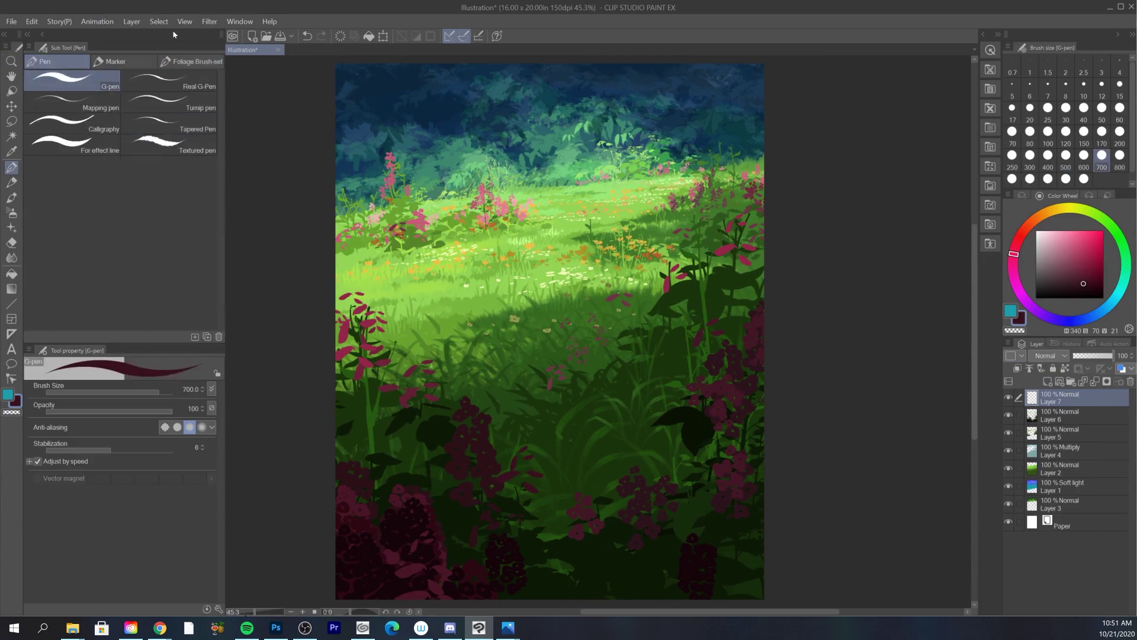
pyautogui.click(76, 144)
pyautogui.click(188, 144)
pyautogui.keyDown('alt'); pyautogui.click(554, 391); pyautogui.keyUp('alt')
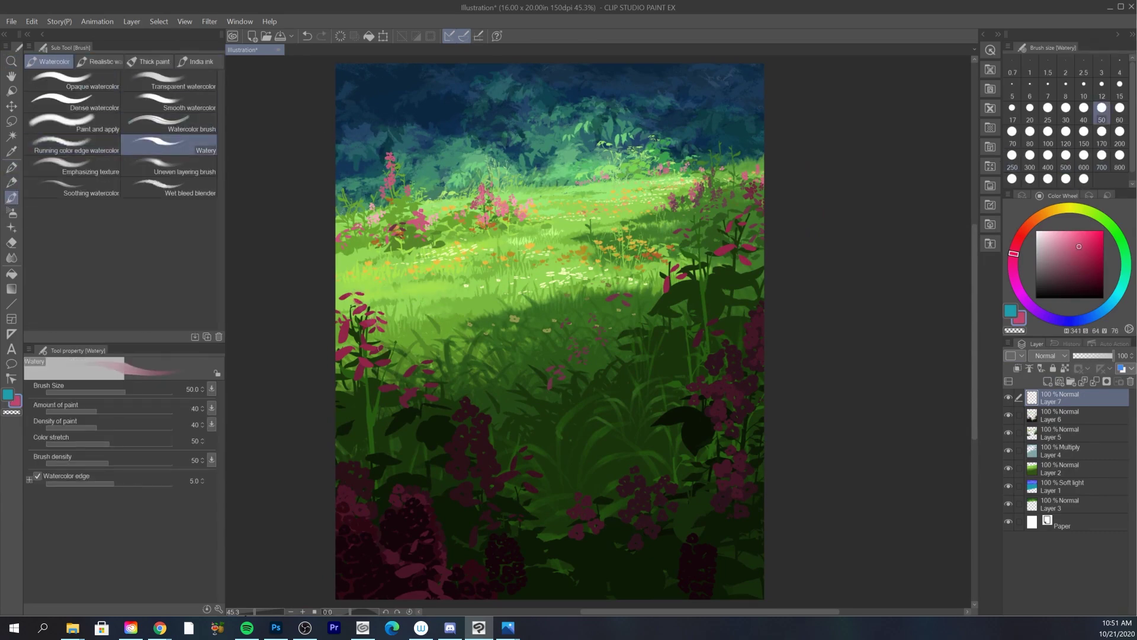
pyautogui.click(170, 104)
pyautogui.click(1084, 107)
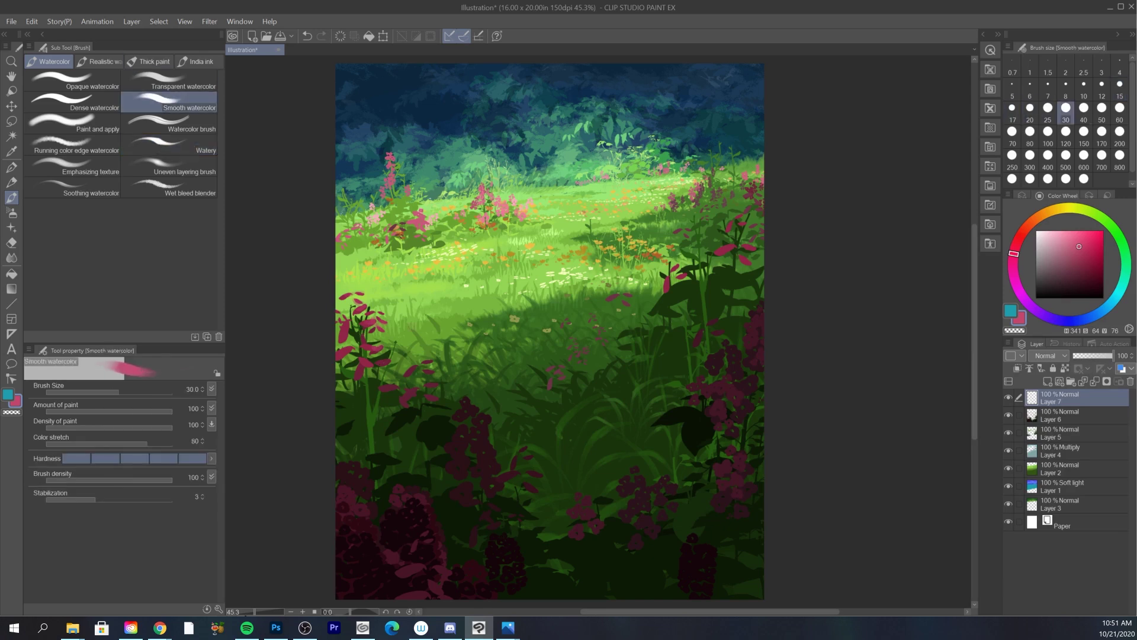
pyautogui.click(169, 123)
# - Brush soft pink over the foreground flowers with the Watercolor brush at size 200, using colours sampled from the blossoms
pyautogui.moveTo(397, 267); pyautogui.dragTo(416, 292)
pyautogui.press(']')
pyautogui.press(']')
pyautogui.press(']')
pyautogui.keyDown('alt'); pyautogui.click(723, 249); pyautogui.keyUp('alt')
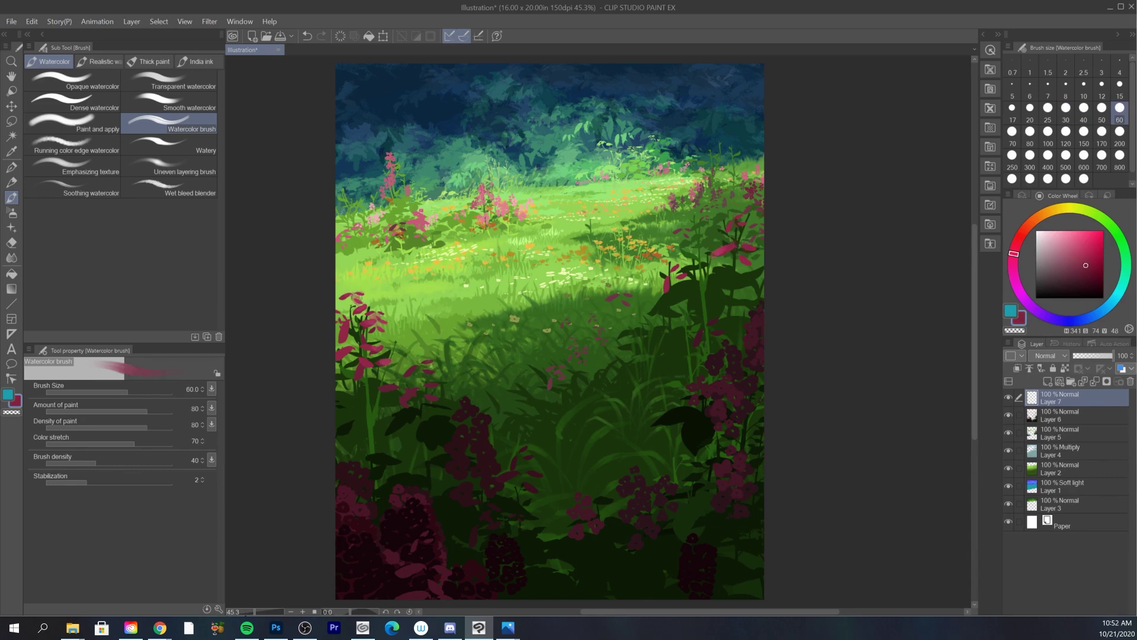
pyautogui.keyDown('alt'); pyautogui.click(362, 339); pyautogui.keyUp('alt')
pyautogui.press(']')
pyautogui.press(']')
pyautogui.press(']')
pyautogui.press(']')
pyautogui.press(']')
pyautogui.press(']')
pyautogui.press(']')
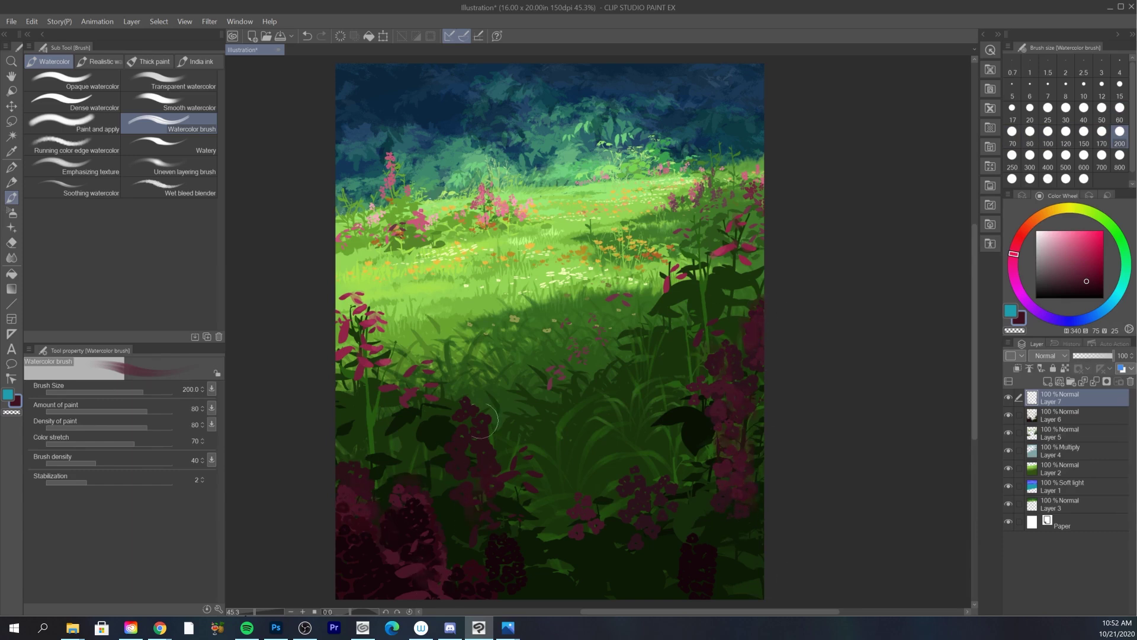
# - Add another layer on top and set its blending mode to Overlay
pyautogui.click(1047, 381)
pyautogui.click(1048, 356)
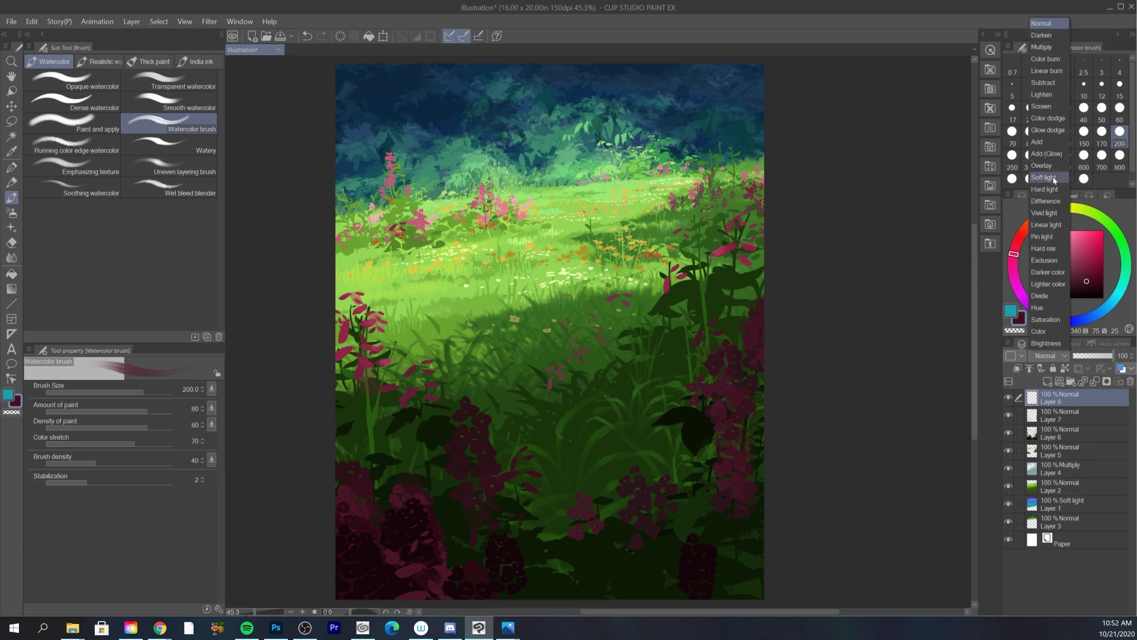
pyautogui.click(1045, 254)
# - Paint yellow light over the meadow and the right-hand flowers with the Watercolor brush at size 600
pyautogui.click(1091, 253)
pyautogui.click(1062, 208)
pyautogui.press(']')
pyautogui.press(']')
pyautogui.press(']')
pyautogui.press(']')
pyautogui.press(']')
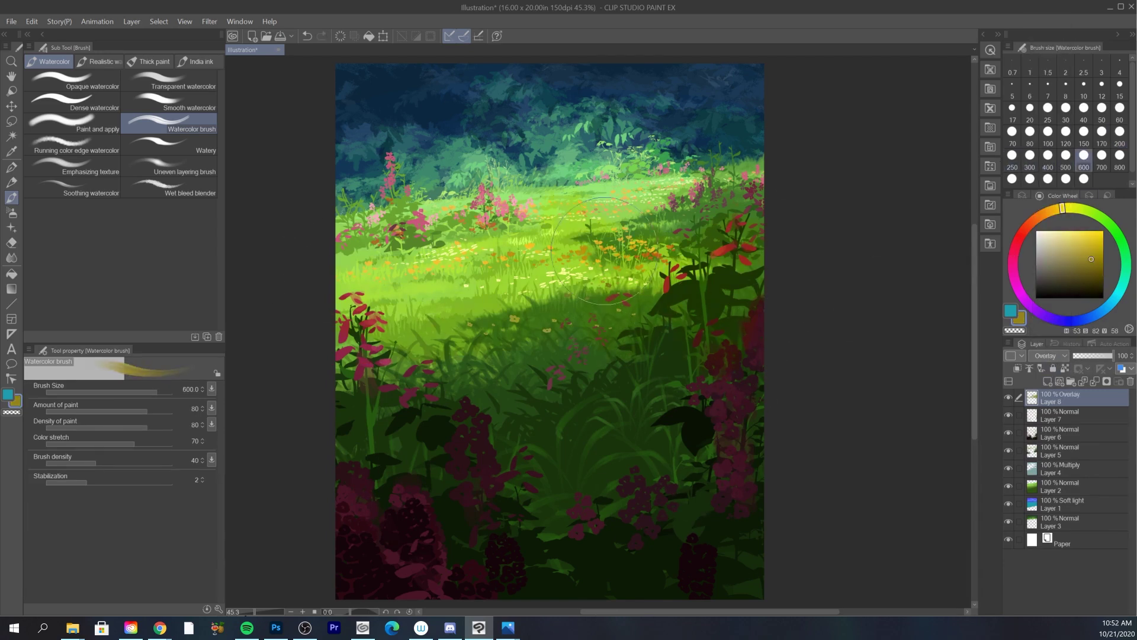
pyautogui.moveTo(708, 368); pyautogui.dragTo(702, 513)
# - Glaze a warm orange-yellow tint across the foreground flowers and grass, plus a touch of teal on the central grass tuft
pyautogui.click(1094, 264)
pyautogui.click(1051, 211)
pyautogui.moveTo(795, 386)
pyautogui.mouseDown()
pyautogui.moveTo(576, 413)
pyautogui.moveTo(474, 467)
pyautogui.mouseUp()
pyautogui.moveTo(702, 318)
pyautogui.mouseDown()
pyautogui.moveTo(417, 453)
pyautogui.moveTo(341, 392)
pyautogui.mouseUp()
pyautogui.click(1124, 280)
# - Soften the Overlay tint with the Soft eraser at size 600 and compare the painting with that layer hidden
pyautogui.press('e')
pyautogui.click(169, 80)
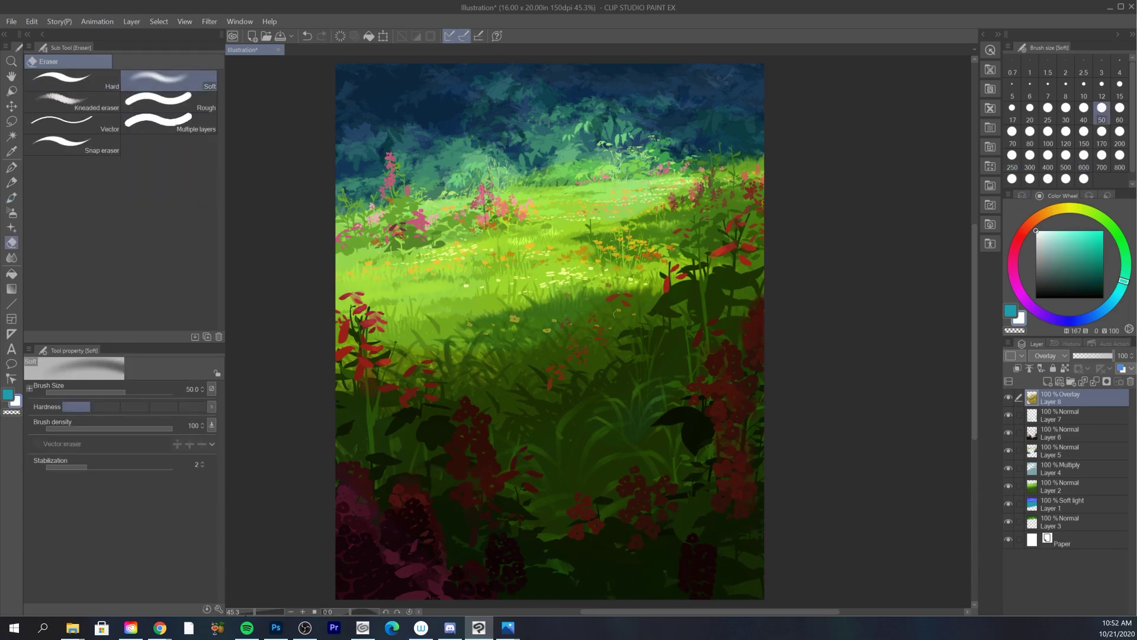
pyautogui.click(1084, 156)
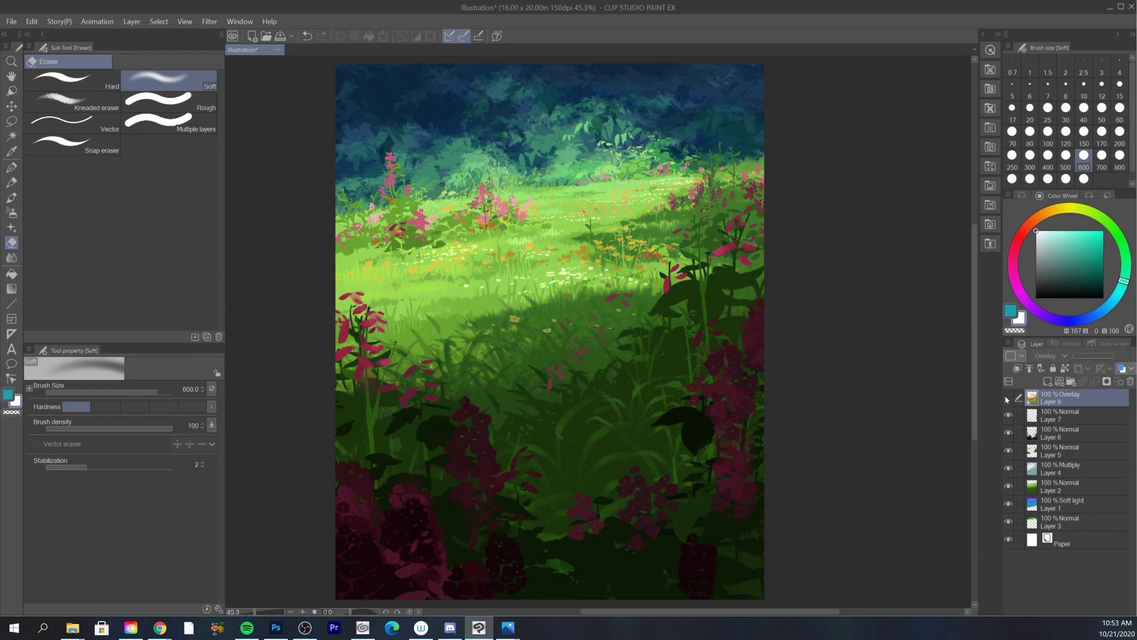
pyautogui.press('/')
pyautogui.moveTo(701, 355)
pyautogui.mouseDown()
pyautogui.moveTo(685, 252)
pyautogui.moveTo(655, 317)
pyautogui.mouseUp()
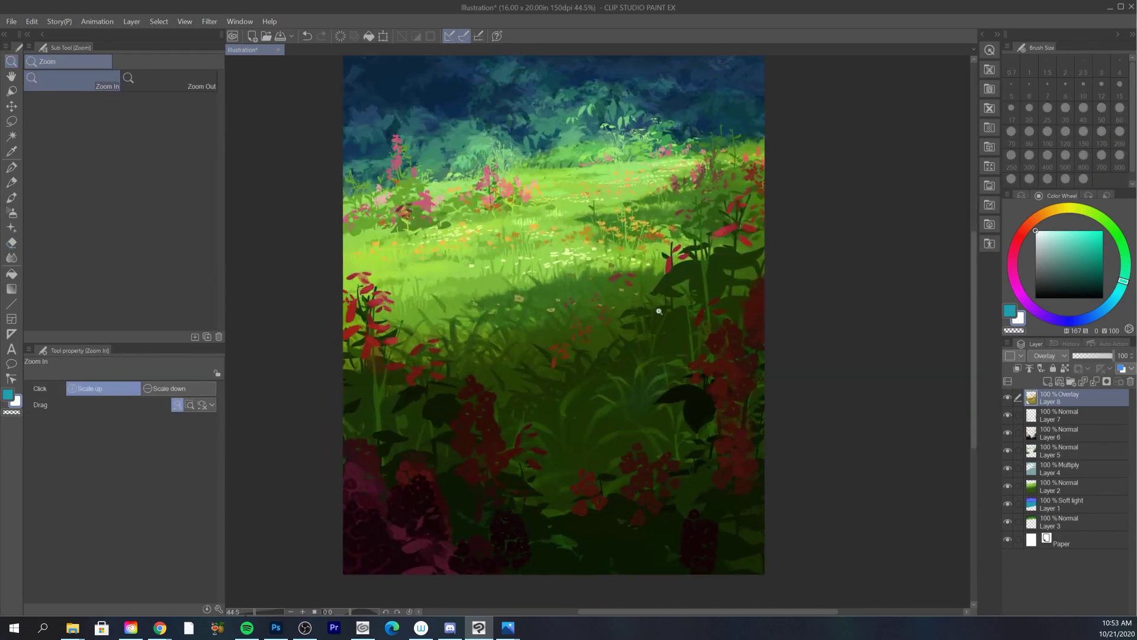
# - Add a new layer above the Overlay layer and choose the Dense watercolor brush at size 20
pyautogui.hotkey('ctrl', 'shift', 'n')
pyautogui.scroll(2, 807, 254)
pyautogui.press('p')
pyautogui.click(95, 126)
pyautogui.press('b')
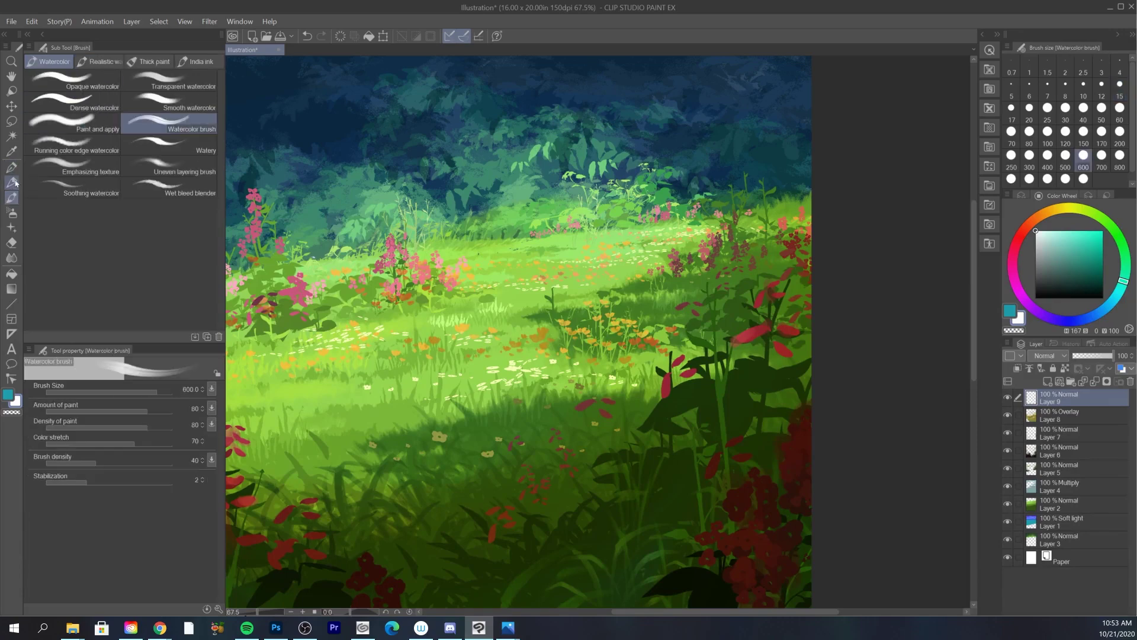
pyautogui.click(94, 171)
pyautogui.click(89, 105)
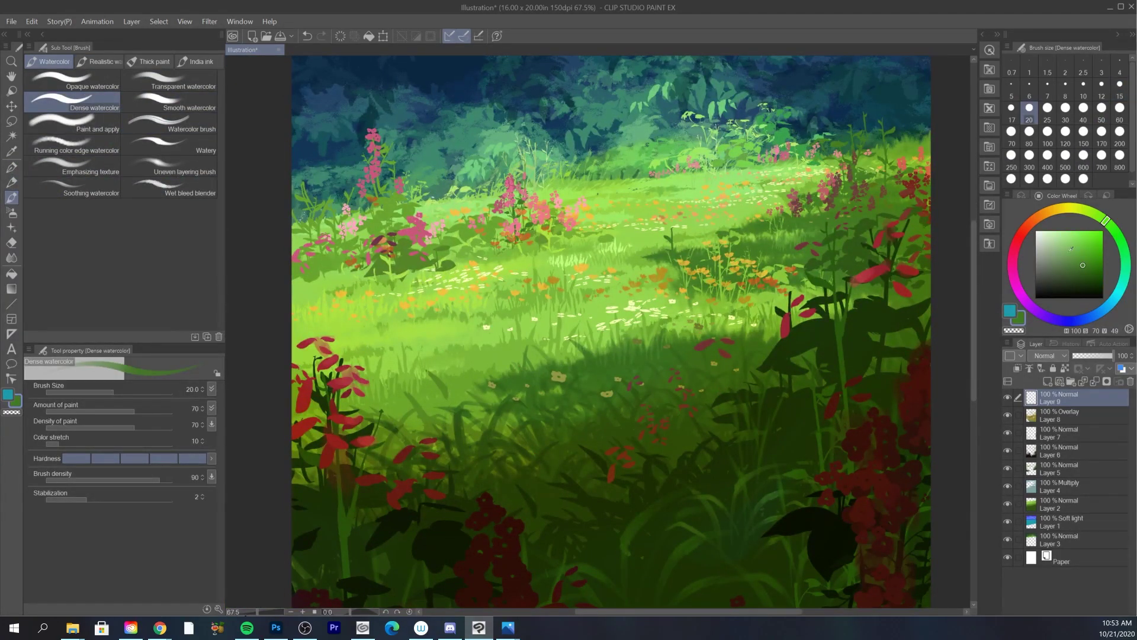
# - Dab small pale-yellow and light-violet highlights onto the distant flowers
pyautogui.click(1071, 208)
pyautogui.click(1059, 231)
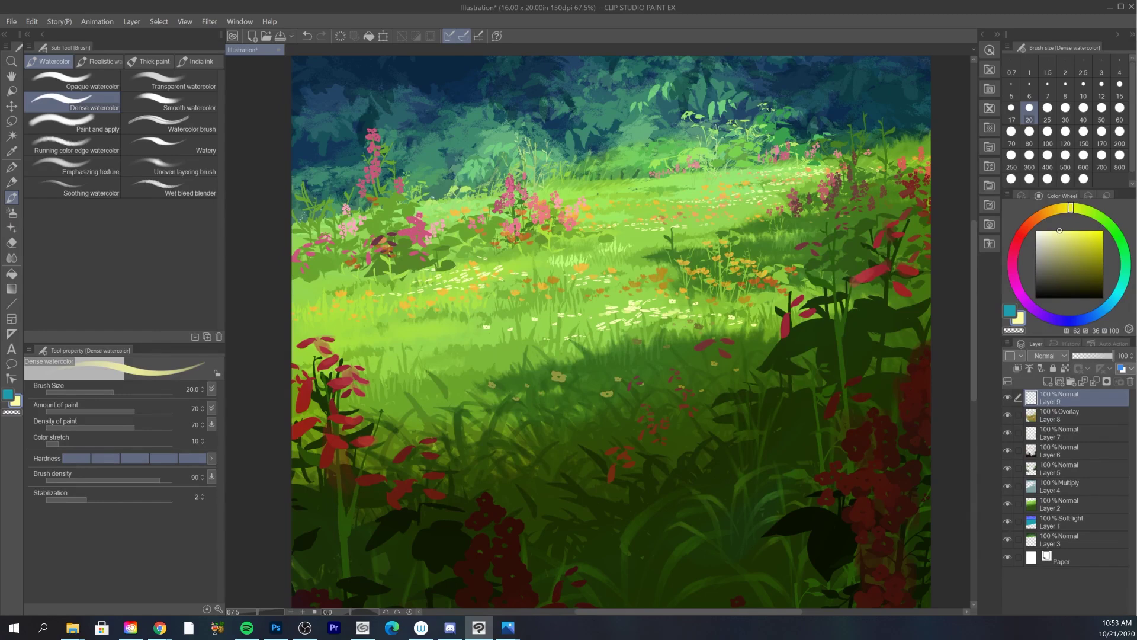
pyautogui.click(1022, 294)
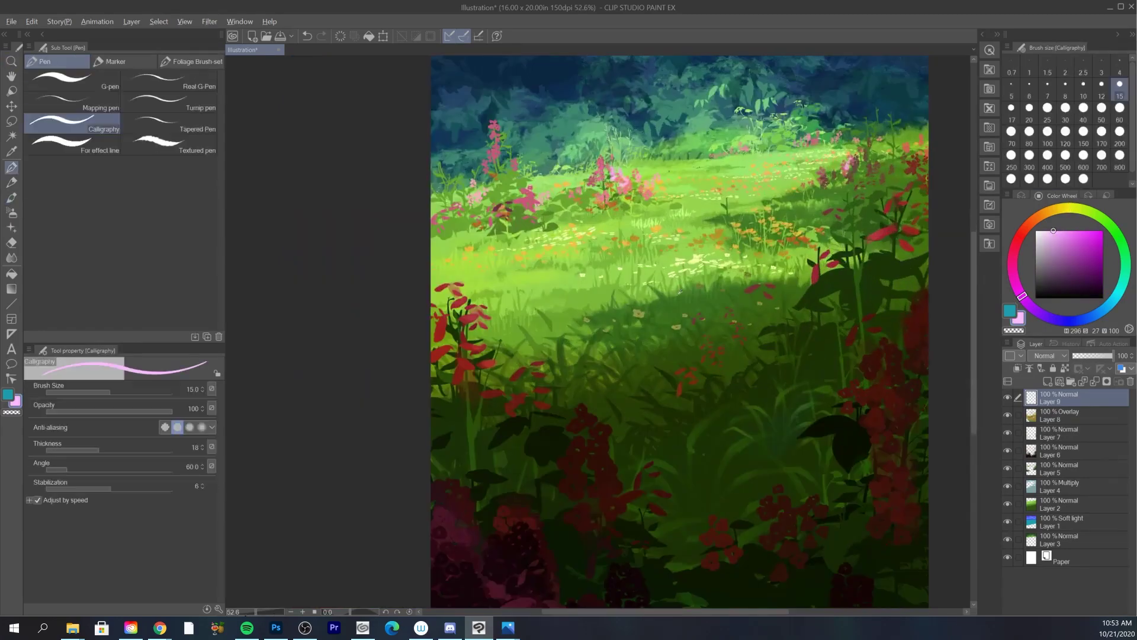
# - Draw fine grass blades in the shaded grass with the Calligraphy pen at size 15, using greens sampled from the painting
pyautogui.keyDown('alt'); pyautogui.click(683, 299); pyautogui.keyUp('alt')
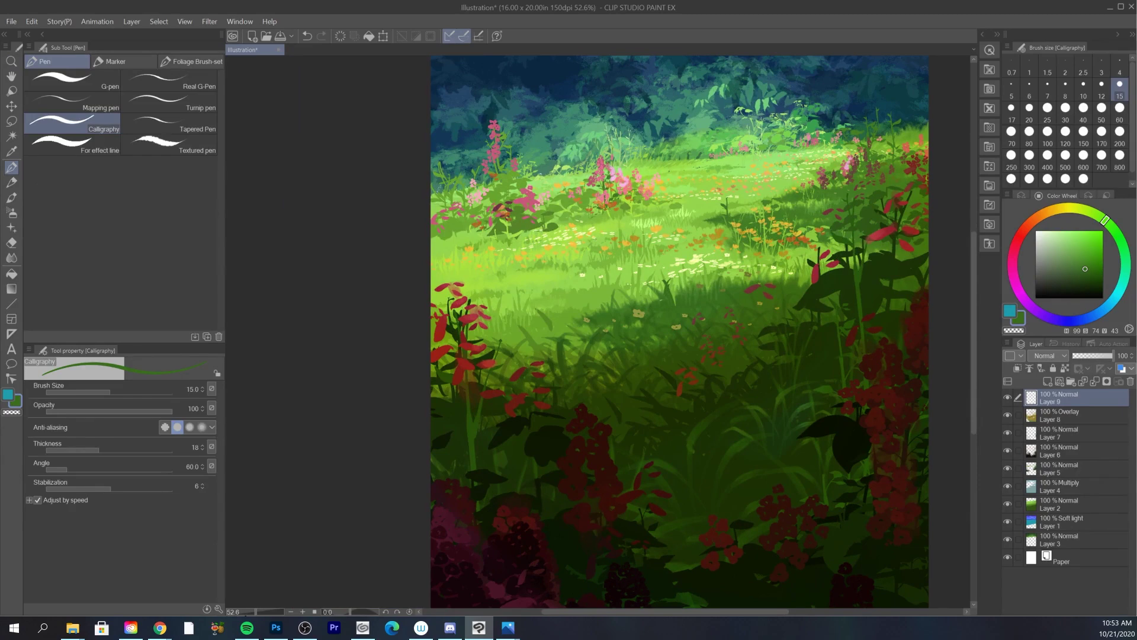
pyautogui.moveTo(761, 412); pyautogui.dragTo(665, 383)
pyautogui.keyDown('alt'); pyautogui.click(656, 379); pyautogui.keyUp('alt')
pyautogui.click(1089, 264)
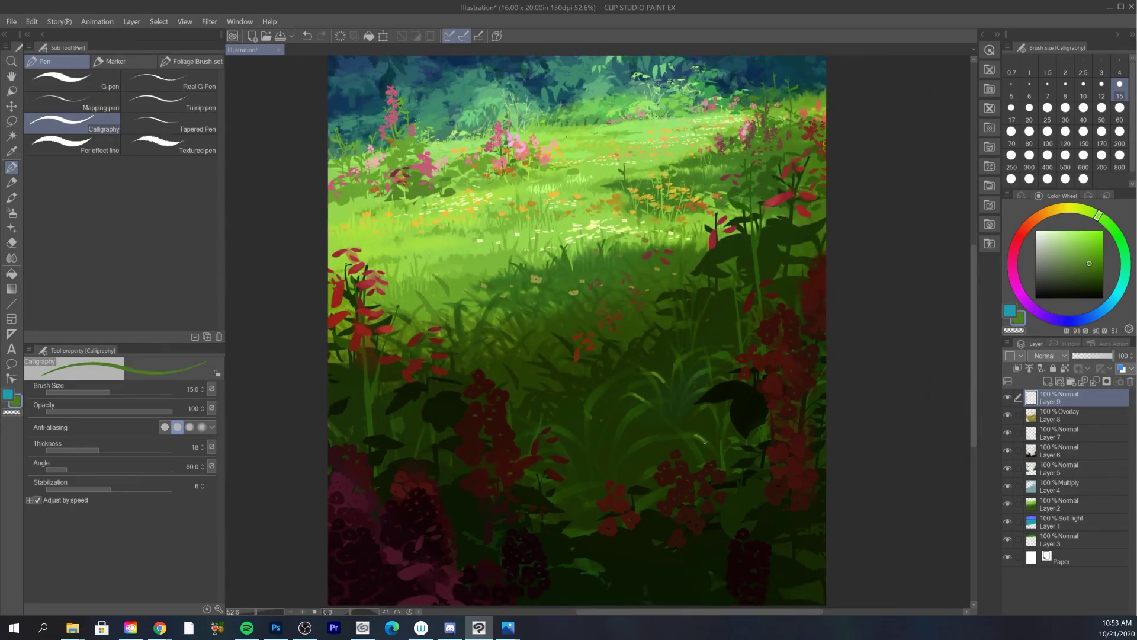
# - Paint bright green highlights on the grass along the shadow's edge with the Dense watercolor brush, finishing at size 20
pyautogui.scroll(-1, 790, 350)
pyautogui.press('b')
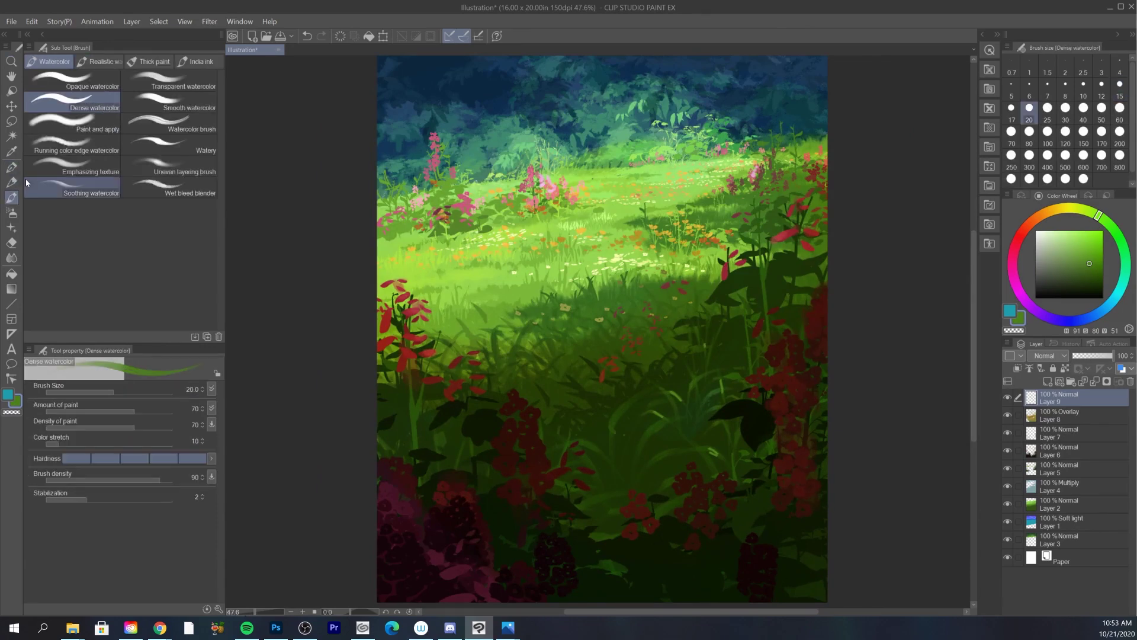
pyautogui.press(']')
pyautogui.press(']')
pyautogui.press(']')
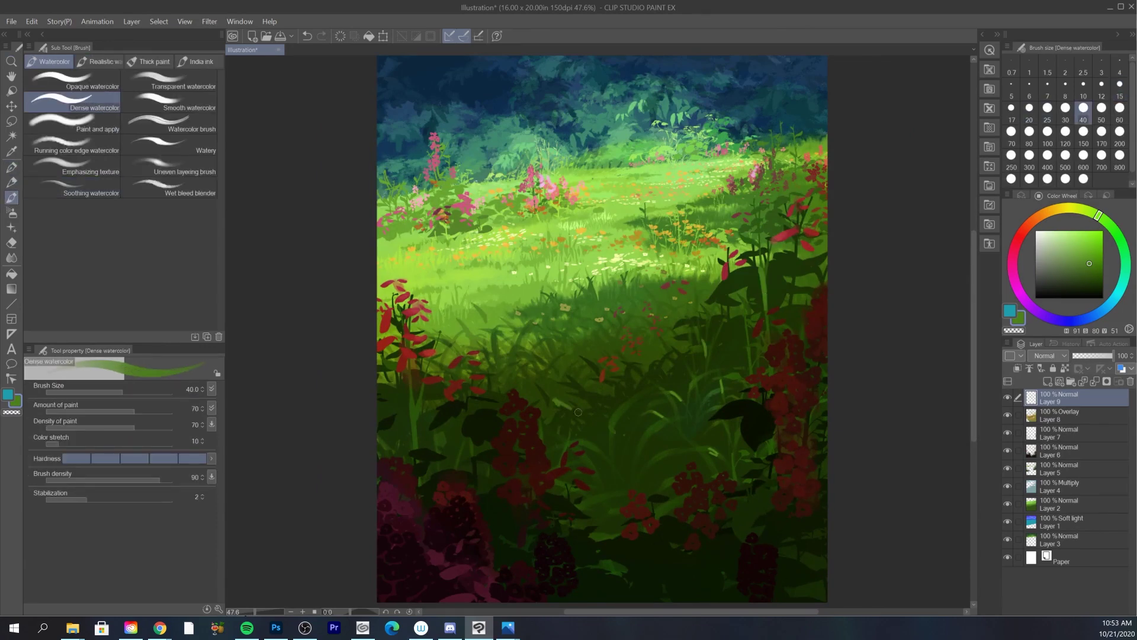
pyautogui.press('[')
pyautogui.press('[')
pyautogui.press('[')
pyautogui.press(']')
pyautogui.press(']')
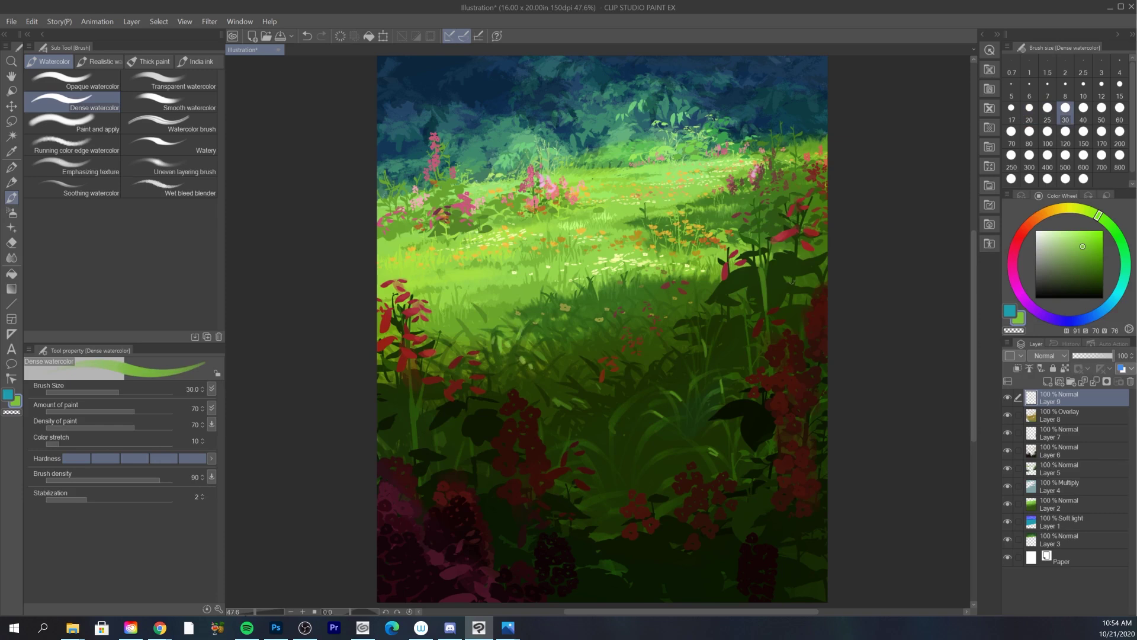
pyautogui.press('[')
pyautogui.press('[')
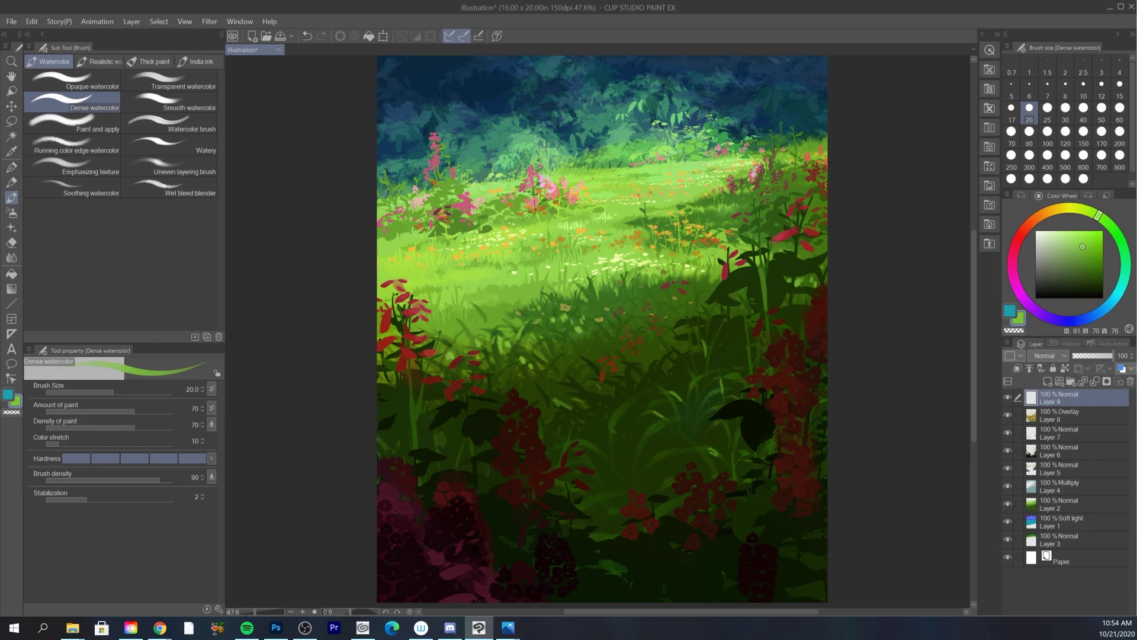
# - Add pale yellow-green light dabs to the sunlit grass and the small white flowers
pyautogui.click(1075, 234)
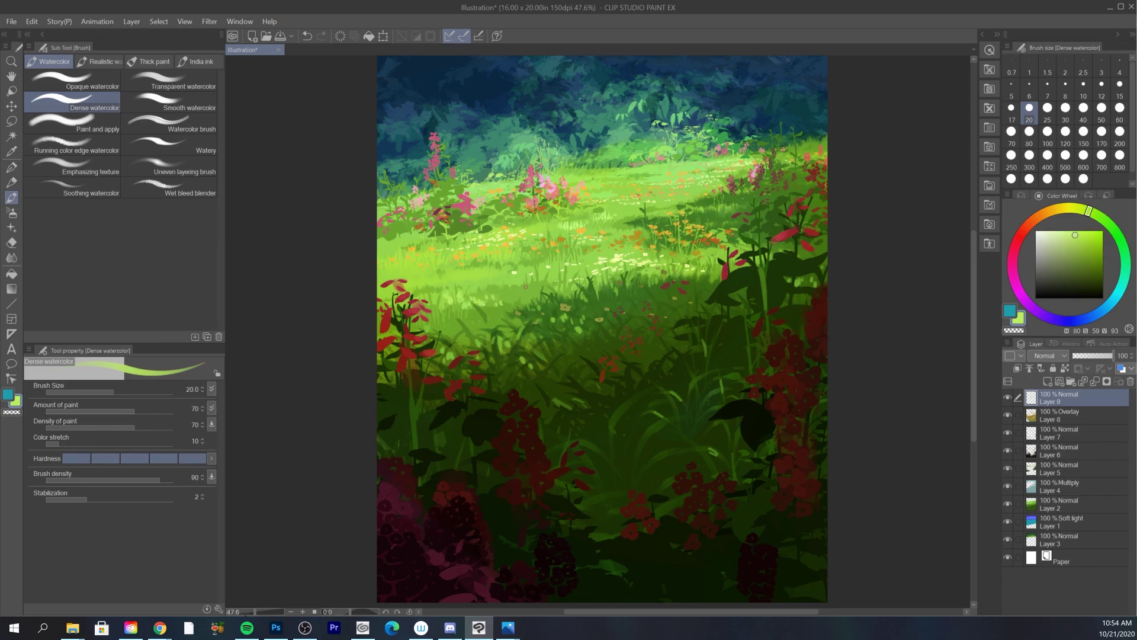
pyautogui.click(1066, 231)
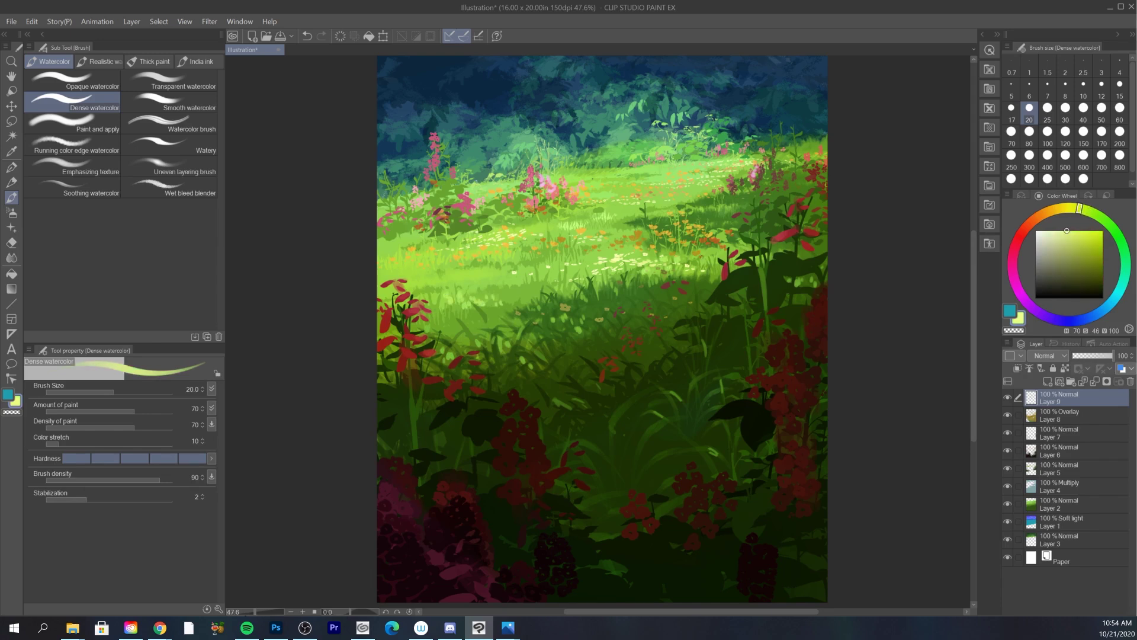
pyautogui.moveTo(675, 422); pyautogui.dragTo(739, 345)
pyautogui.press('p')
pyautogui.moveTo(593, 498); pyautogui.dragTo(601, 430)
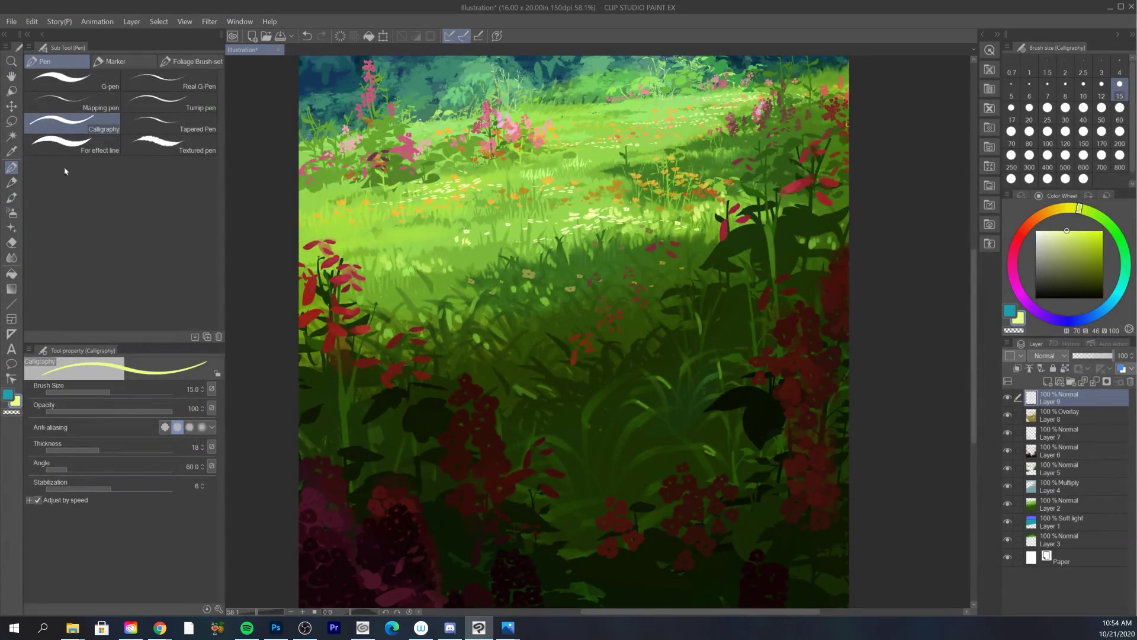
# - Touch up the small flowers in the shaded grass with an orange-brown adjusted from a sampled blossom colour
pyautogui.press('b')
pyautogui.moveTo(788, 310)
pyautogui.mouseDown()
pyautogui.moveTo(792, 256)
pyautogui.moveTo(798, 308)
pyautogui.mouseUp()
pyautogui.keyDown('alt'); pyautogui.click(584, 349); pyautogui.keyUp('alt')
pyautogui.click(1087, 257)
pyautogui.moveTo(860, 207); pyautogui.dragTo(831, 338)
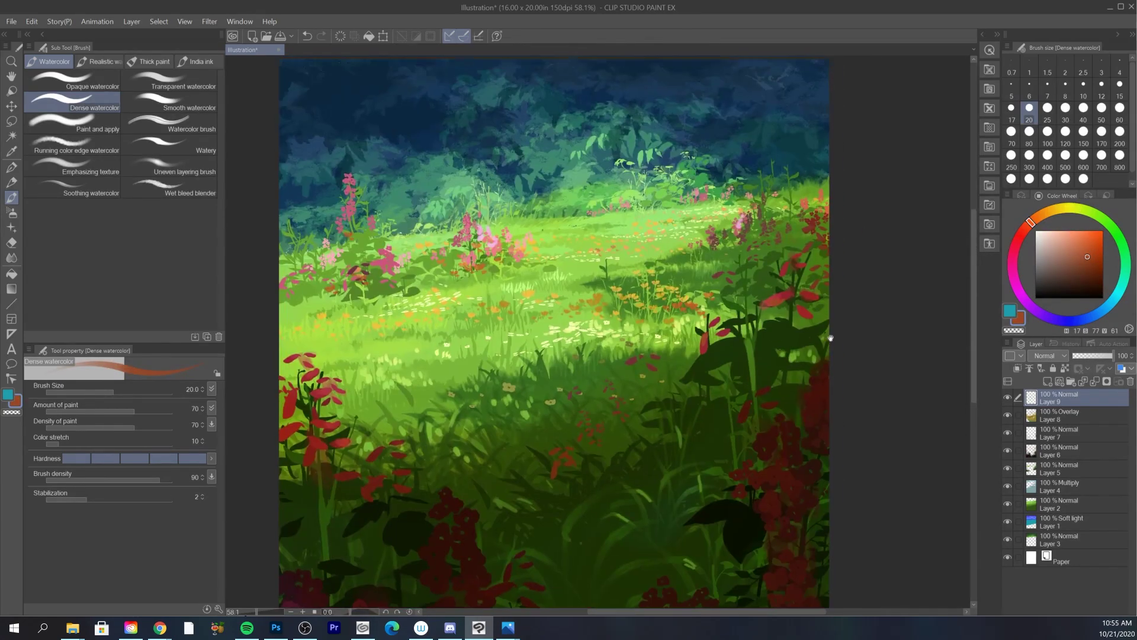
# - Touch up the dark foreground leaves and red flowers with the Dense watercolor brush, using dark greens and a dark red sampled from the painting
pyautogui.keyDown('alt'); pyautogui.click(791, 308); pyautogui.keyUp('alt')
pyautogui.moveTo(723, 406); pyautogui.dragTo(768, 317)
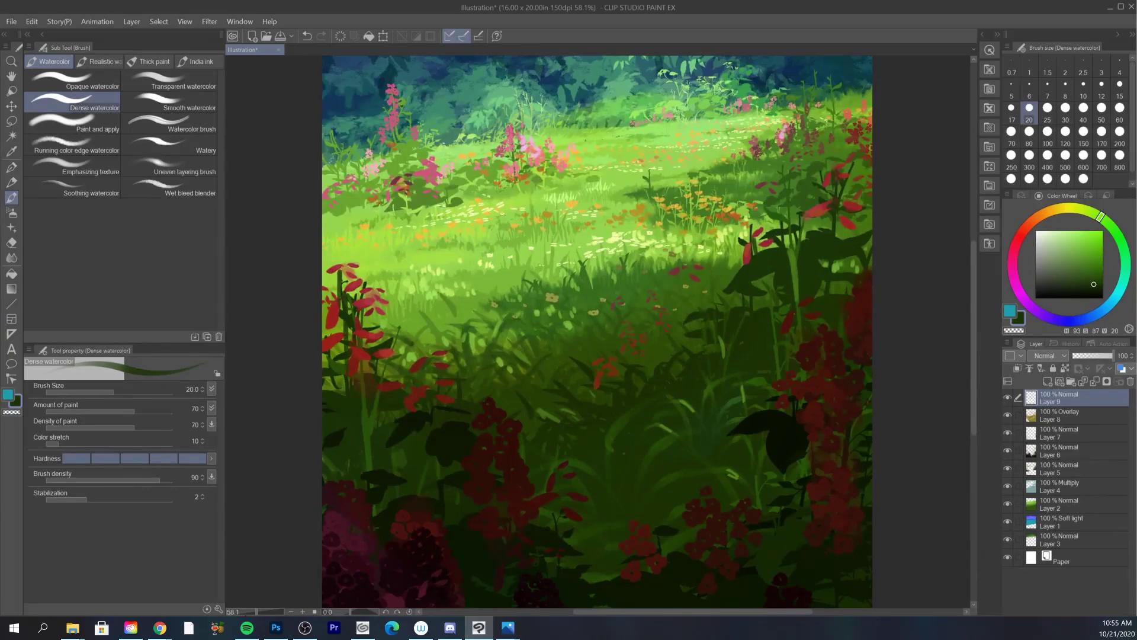
pyautogui.moveTo(660, 351)
pyautogui.mouseDown()
pyautogui.moveTo(643, 310)
pyautogui.moveTo(645, 238)
pyautogui.mouseUp()
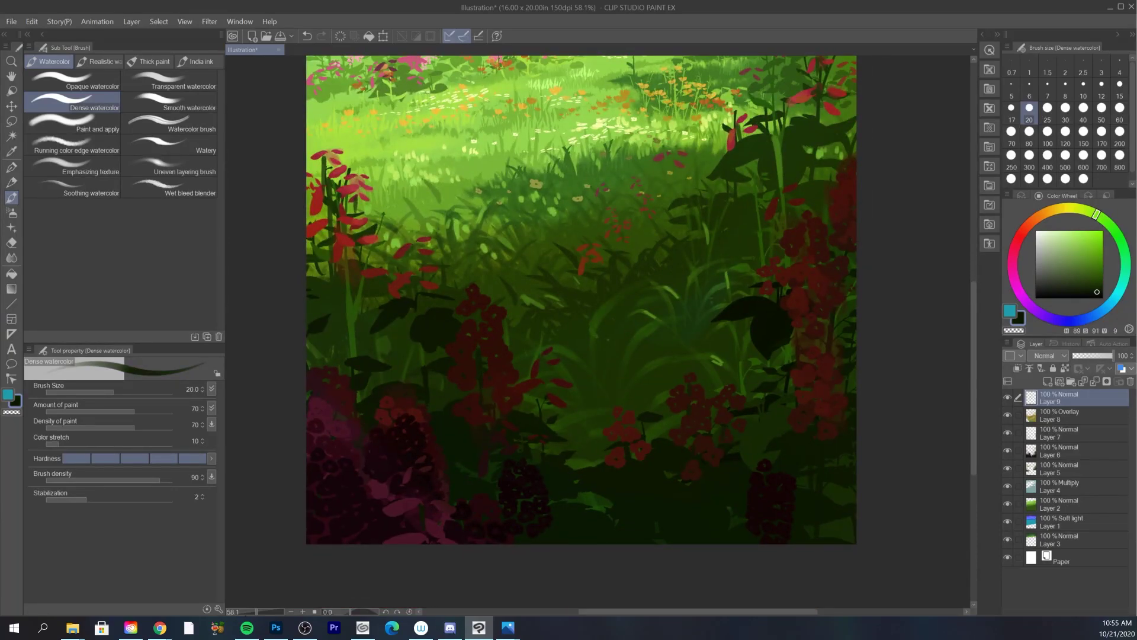
pyautogui.keyDown('alt'); pyautogui.click(470, 352); pyautogui.keyUp('alt')
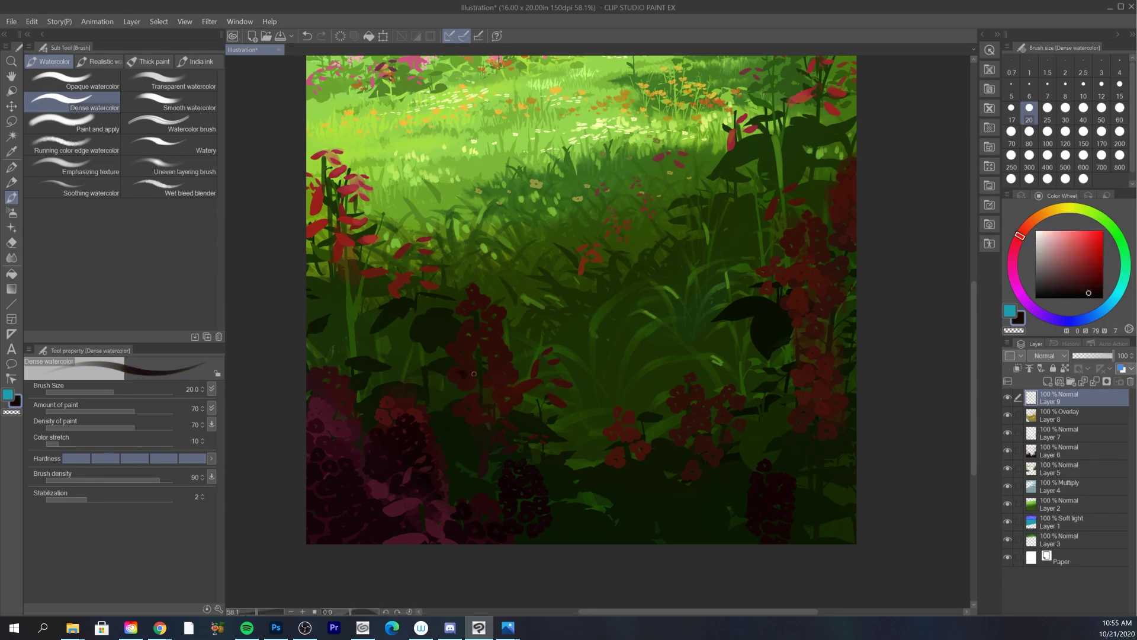
pyautogui.press(']')
pyautogui.press(']')
pyautogui.press(']')
pyautogui.hotkey('ctrl', 'space')
pyautogui.moveTo(691, 360)
pyautogui.mouseDown()
pyautogui.moveTo(687, 424)
pyautogui.moveTo(718, 373)
pyautogui.moveTo(735, 409)
pyautogui.mouseUp()
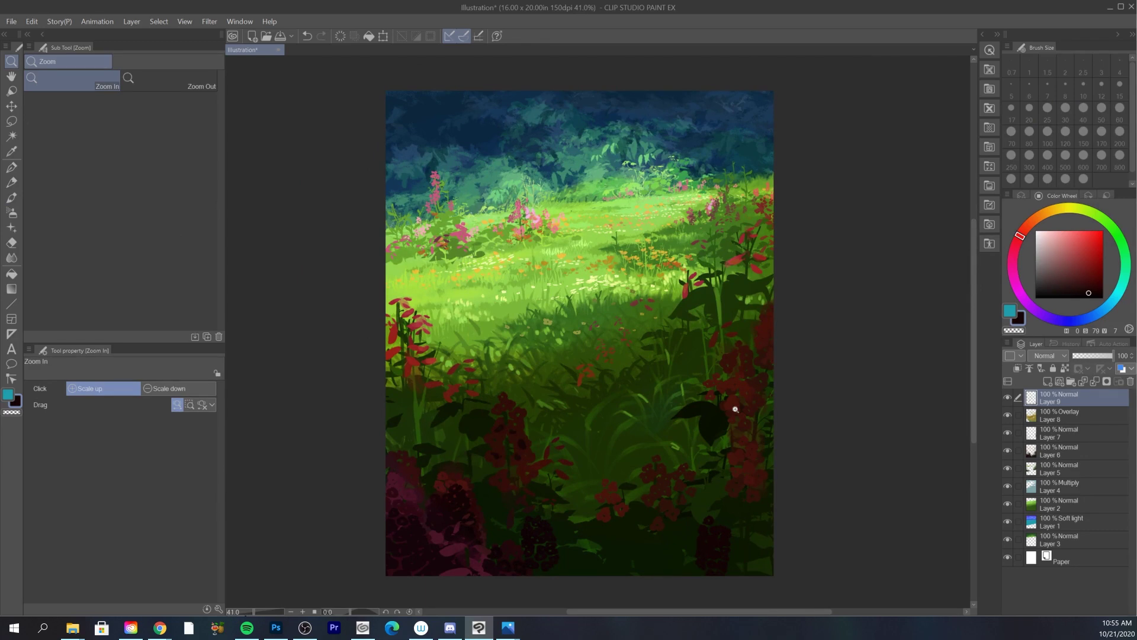
# - Add a new layer above the painting and set up the Dimensional Grass Detail 2 brush at size 200 with a light yellow-green
pyautogui.click(191, 61)
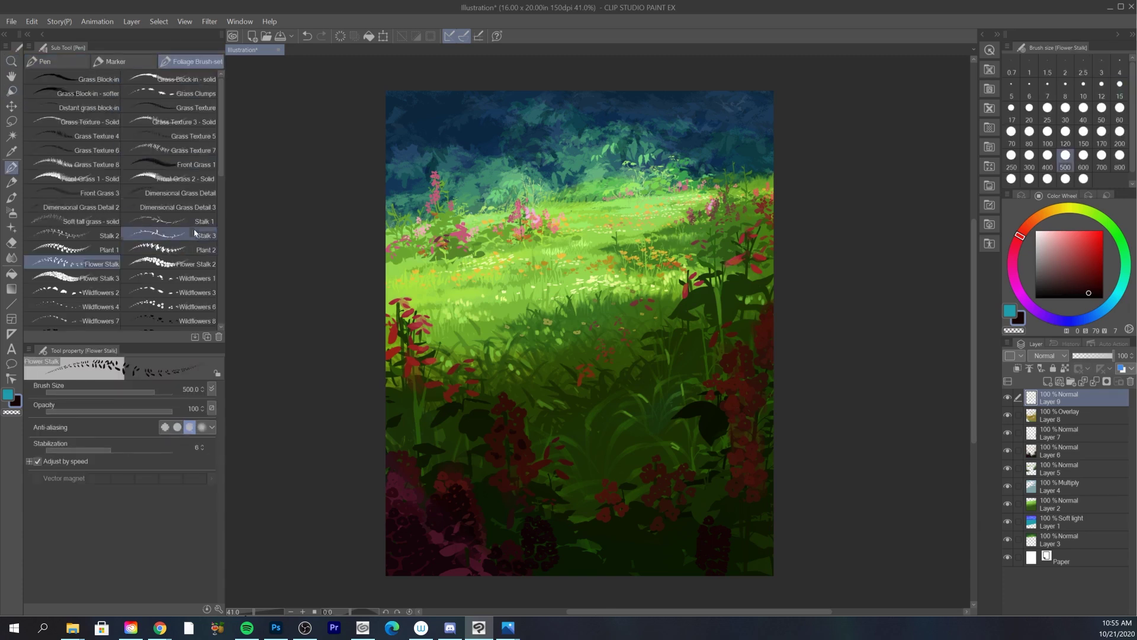
pyautogui.click(77, 206)
pyautogui.hotkey('ctrl', 'shift', 'n')
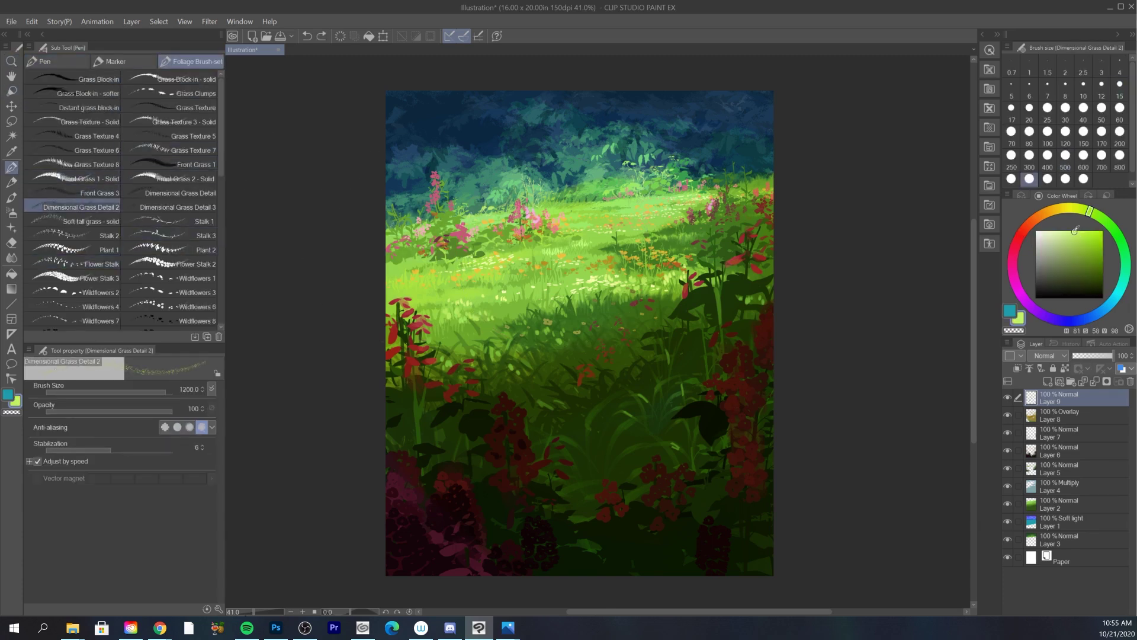
pyautogui.press('[')
pyautogui.press('[')
pyautogui.press('[')
pyautogui.press('[')
pyautogui.press('[')
pyautogui.press('[')
pyautogui.press('[')
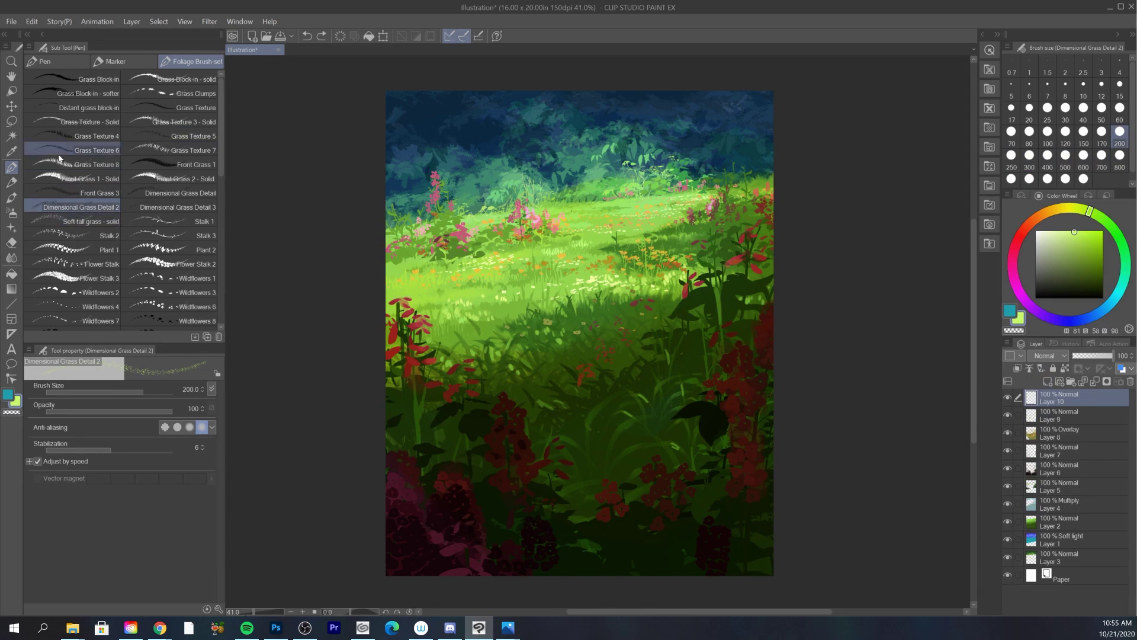
# - Paint grass tufts below the pink flowers and along the shadow's edge with Grass Texture 7, finishing at size 400, using sampled greens
pyautogui.click(169, 150)
pyautogui.keyDown('alt'); pyautogui.click(433, 251); pyautogui.keyUp('alt')
pyautogui.press('[')
pyautogui.press('[')
pyautogui.press('[')
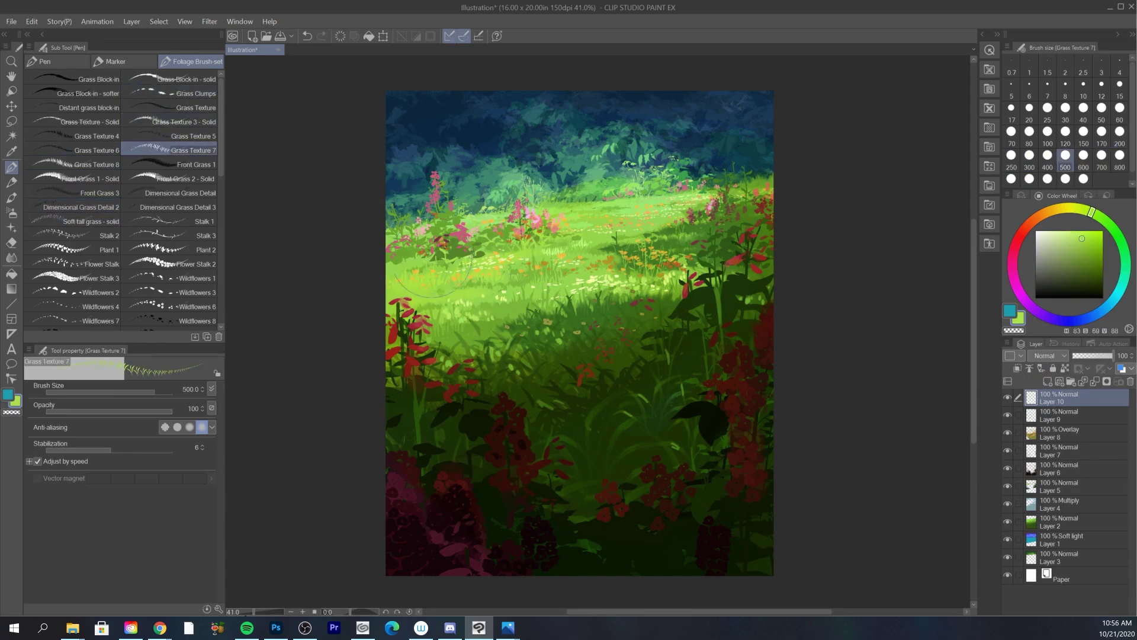
pyautogui.keyDown('alt'); pyautogui.click(710, 468); pyautogui.keyUp('alt')
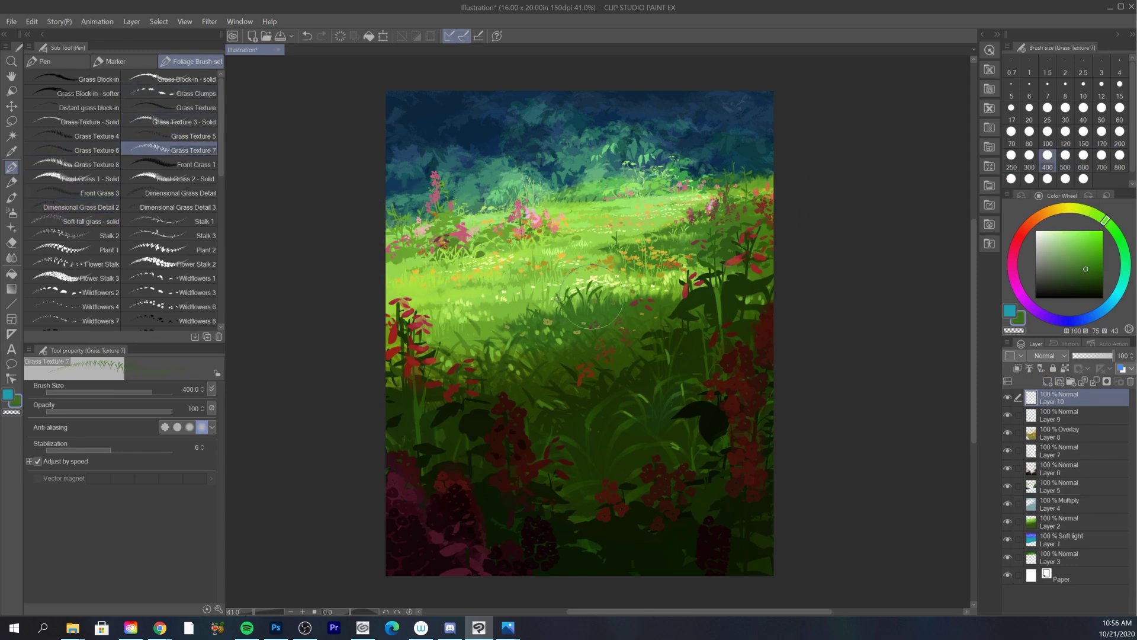
# - Scatter small pale yellow wildflowers with the Scattered Wildflowers 1 brush at size 250
pyautogui.scroll(-5, 225, 208)
pyautogui.click(82, 217)
pyautogui.keyDown('alt'); pyautogui.click(412, 270); pyautogui.keyUp('alt')
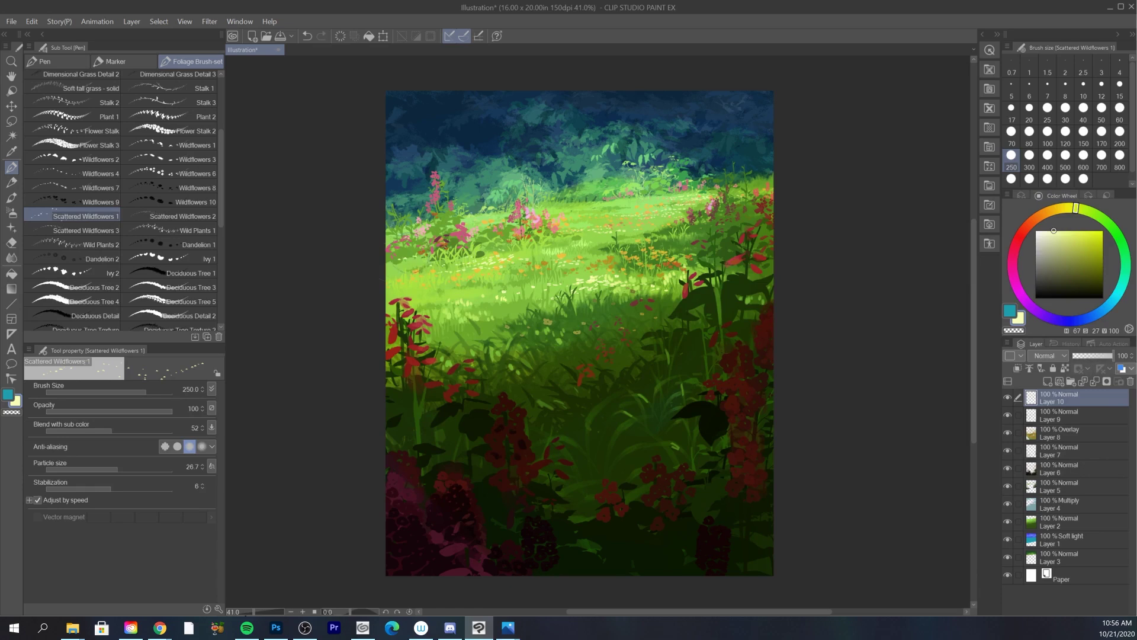
pyautogui.click(1083, 230)
# - Scatter yellow and orange blossoms over the distant meadow with the Scattered Wildflowers 2 brush at size 500
pyautogui.click(169, 216)
pyautogui.keyDown('alt'); pyautogui.click(722, 157); pyautogui.keyUp('alt')
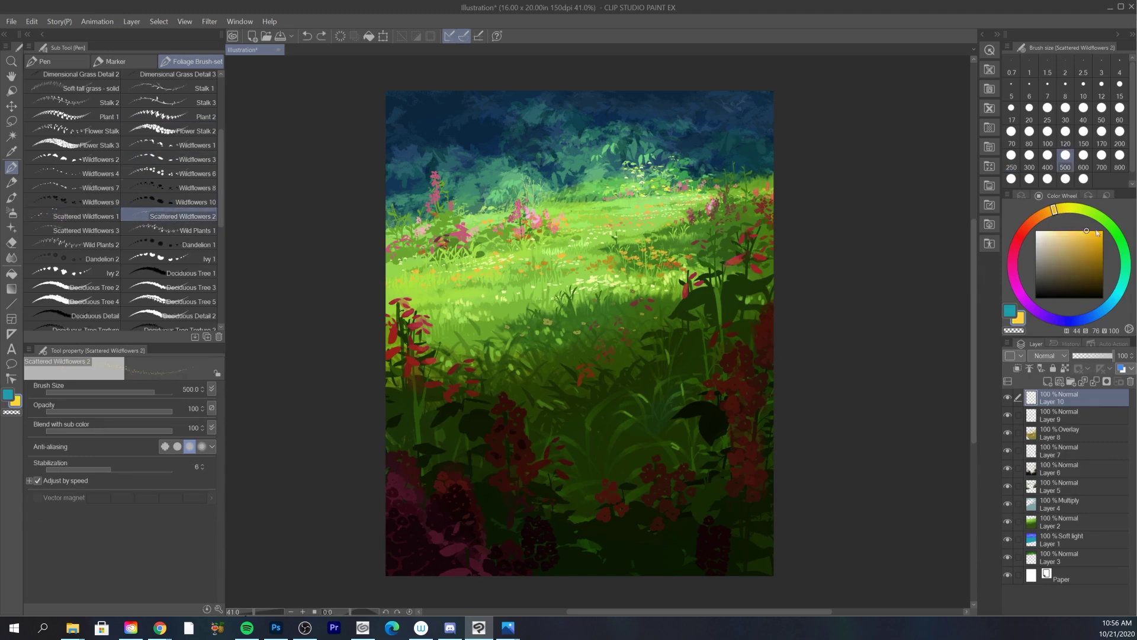
pyautogui.keyDown('alt'); pyautogui.click(690, 171); pyautogui.keyUp('alt')
pyautogui.keyDown('alt'); pyautogui.click(682, 222); pyautogui.keyUp('alt')
pyautogui.keyDown('alt'); pyautogui.click(578, 240); pyautogui.keyUp('alt')
pyautogui.click(1083, 230)
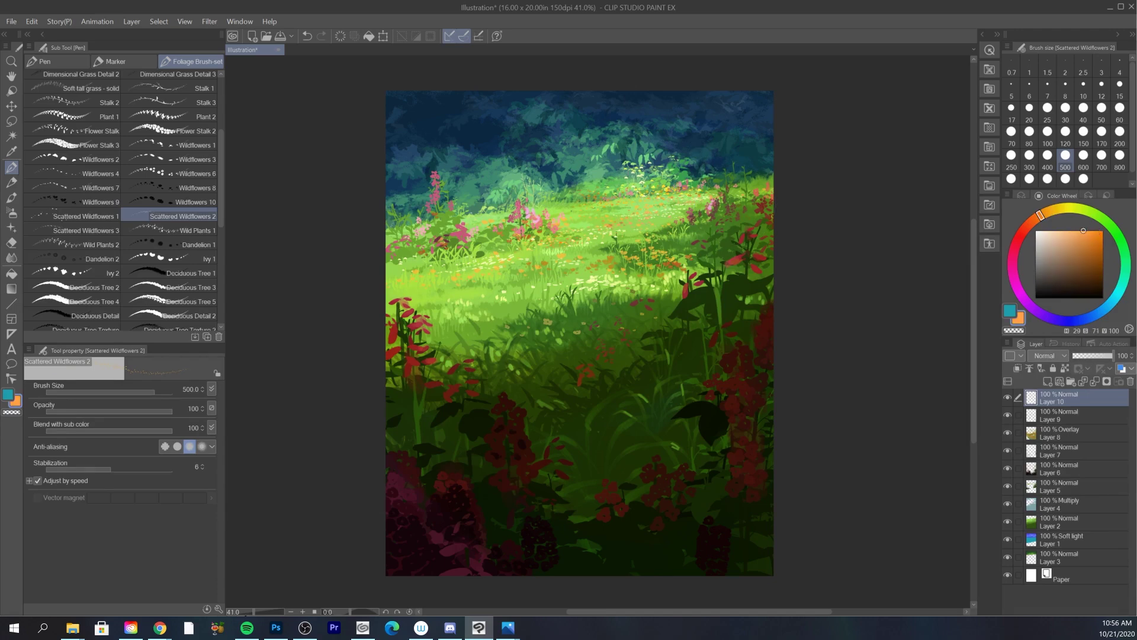
pyautogui.hotkey('ctrl', 'space')
pyautogui.moveTo(807, 537); pyautogui.dragTo(653, 432)
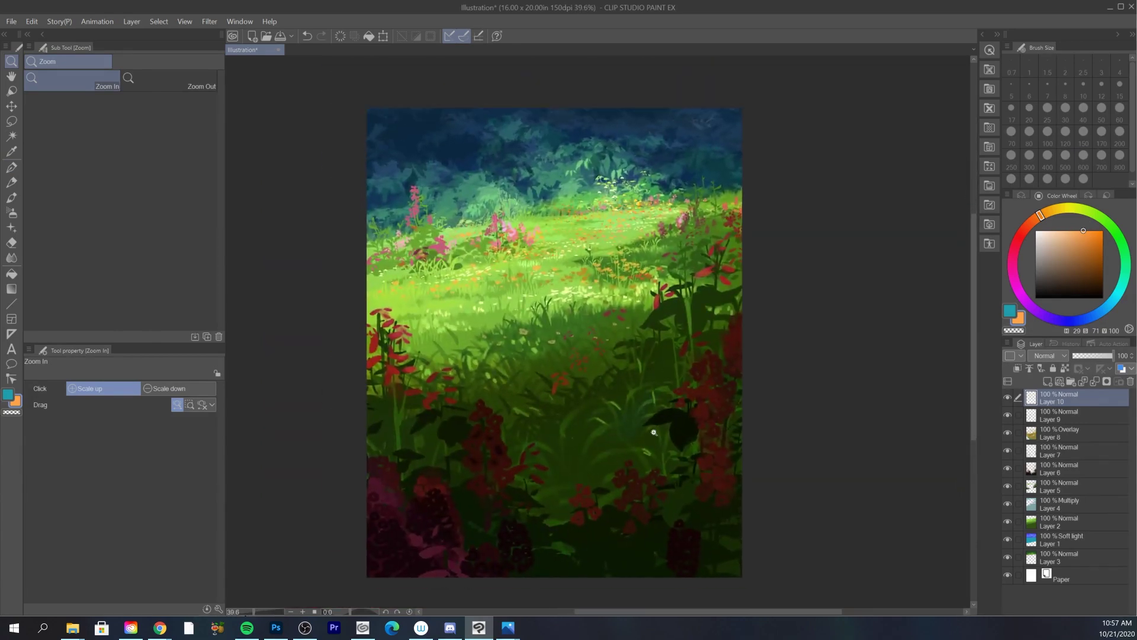